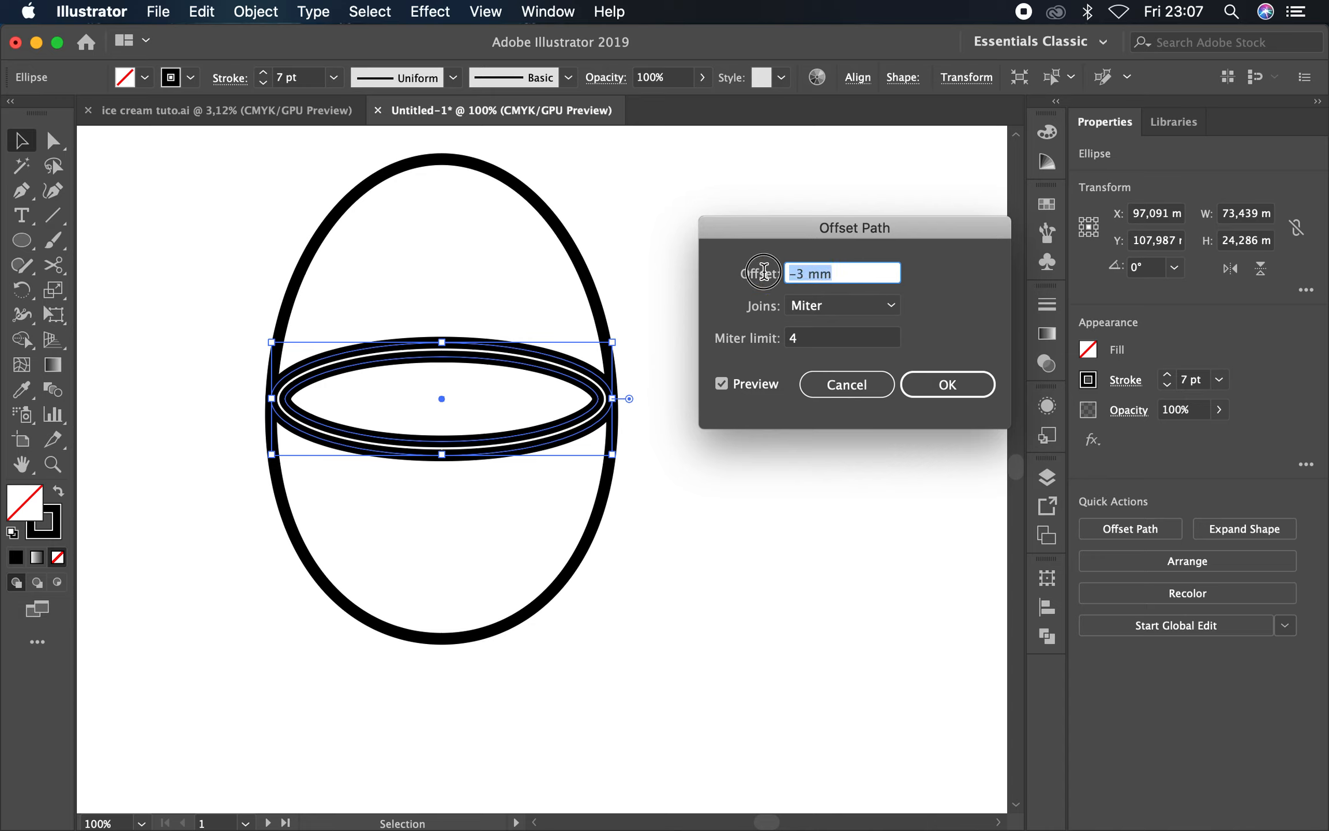
Offset the flat ellipse's path by -4 mm and set the inner ellipse's stroke weight to 4 pt
key(Down)
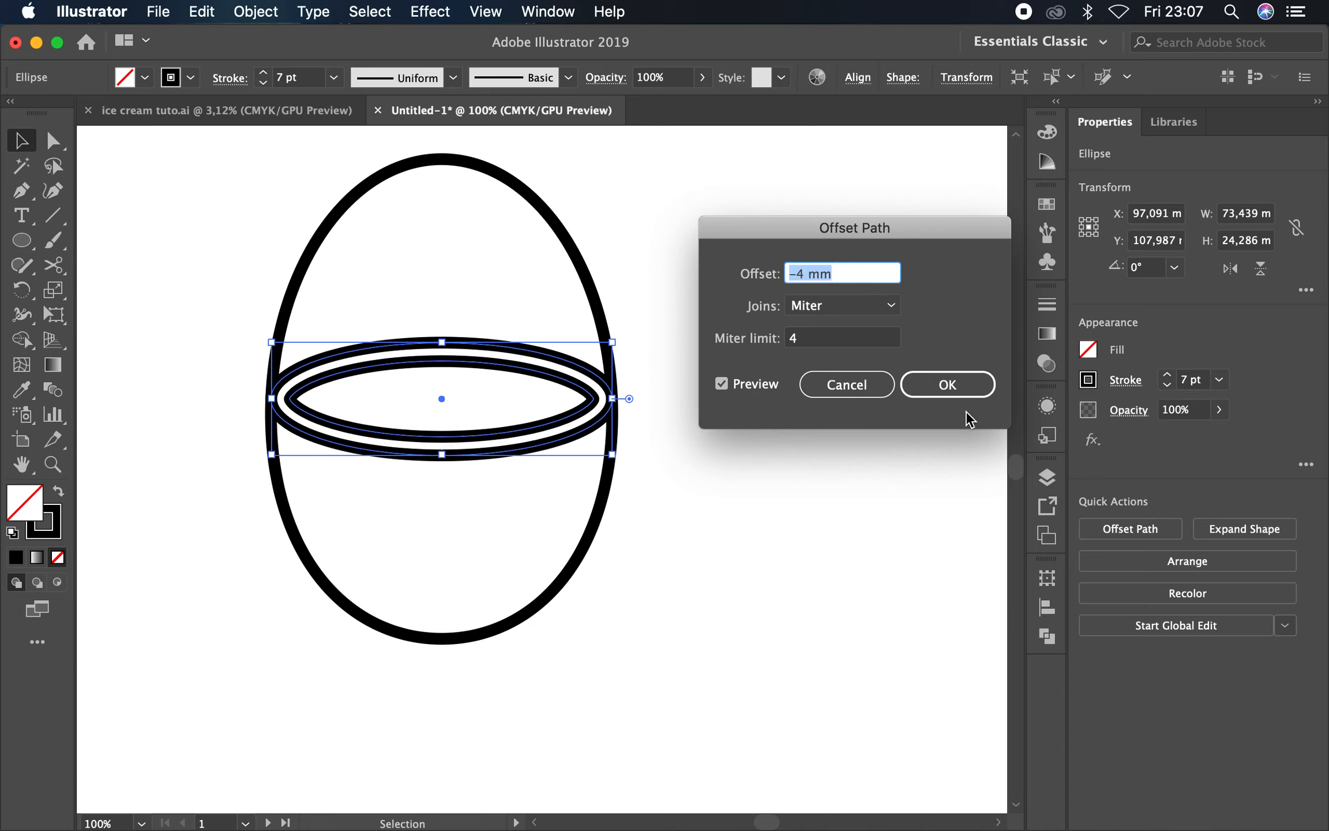
click(954, 390)
click(804, 439)
click(454, 362)
click(333, 77)
click(368, 237)
click(224, 271)
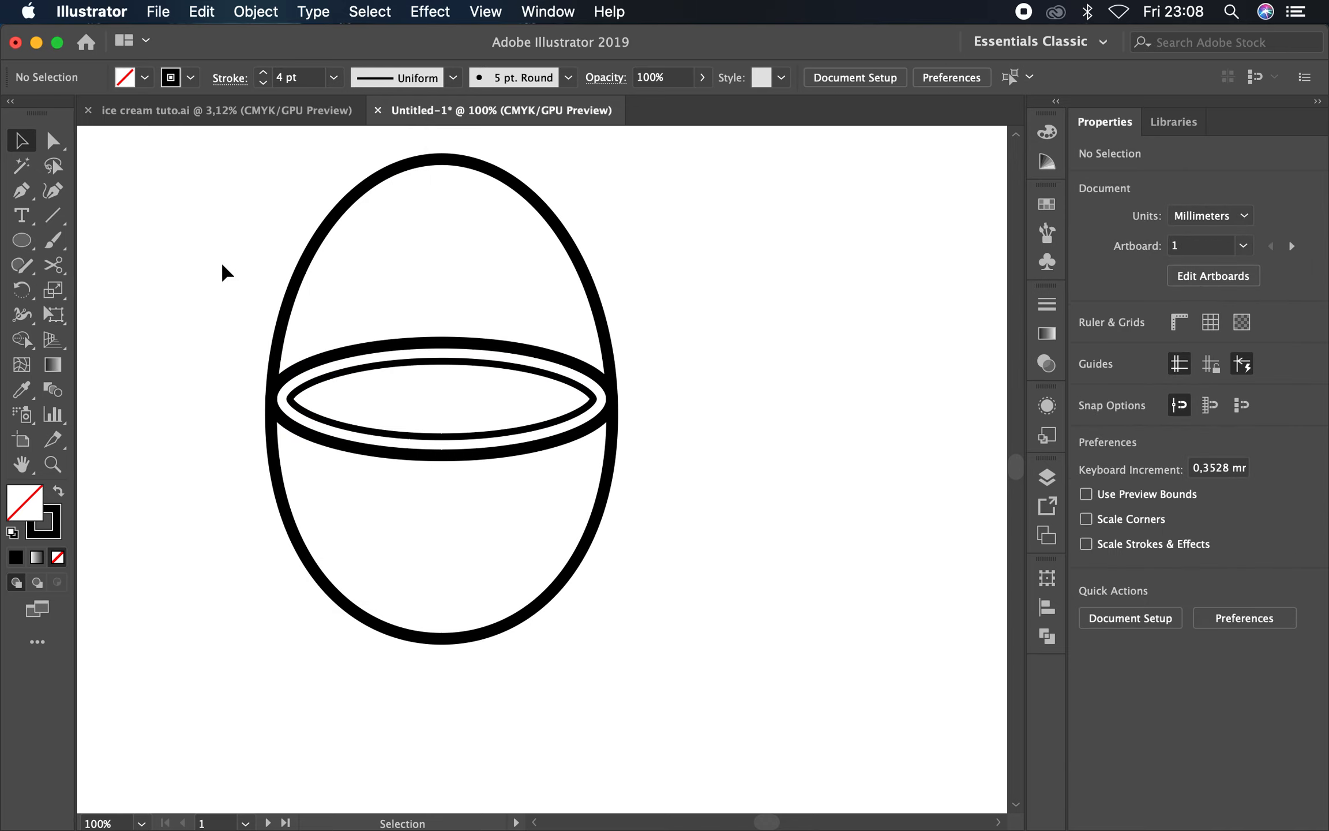
Remove the part of the tall ellipse above the flat rim with the Shape Builder, leaving an open bowl
drag(223, 291, 272, 450)
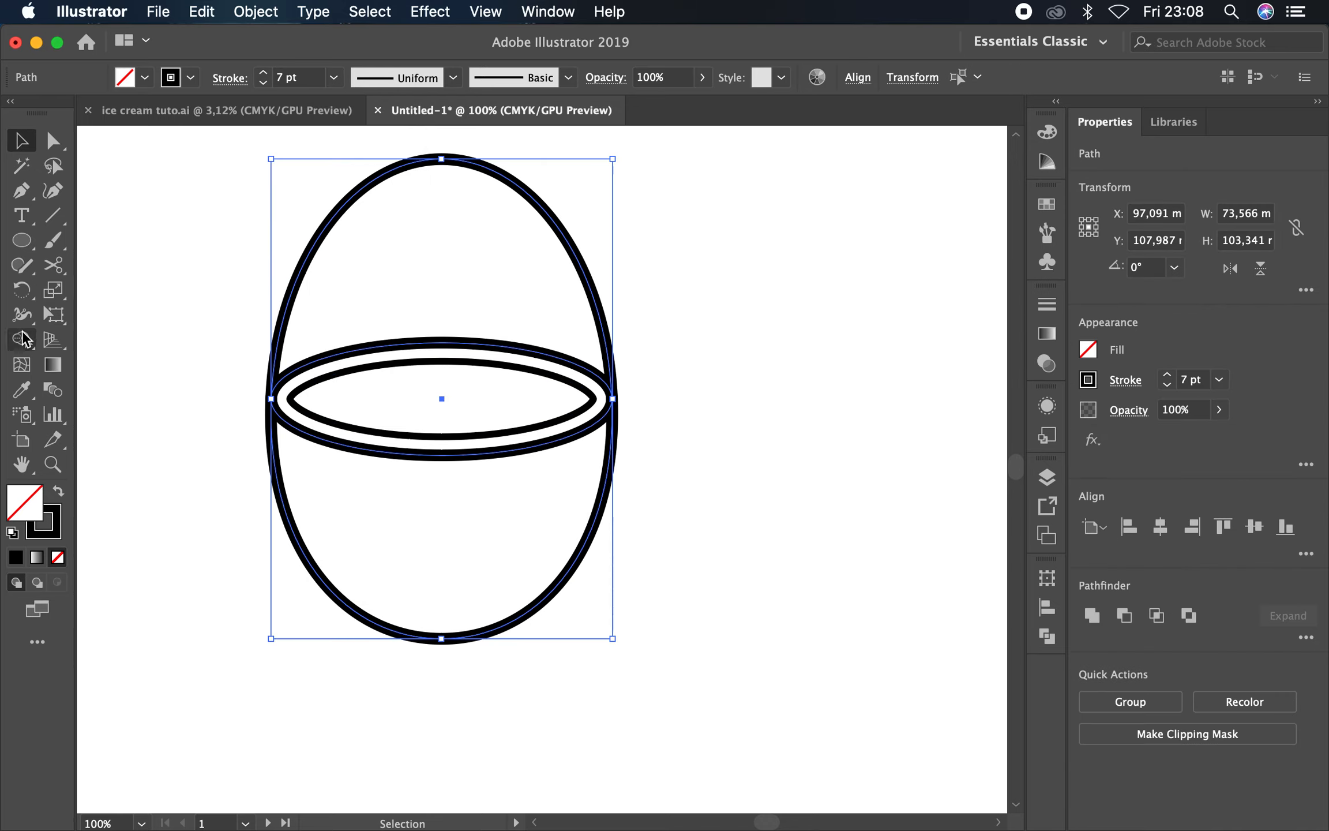
click(22, 339)
alt+click(328, 232)
click(23, 142)
click(691, 291)
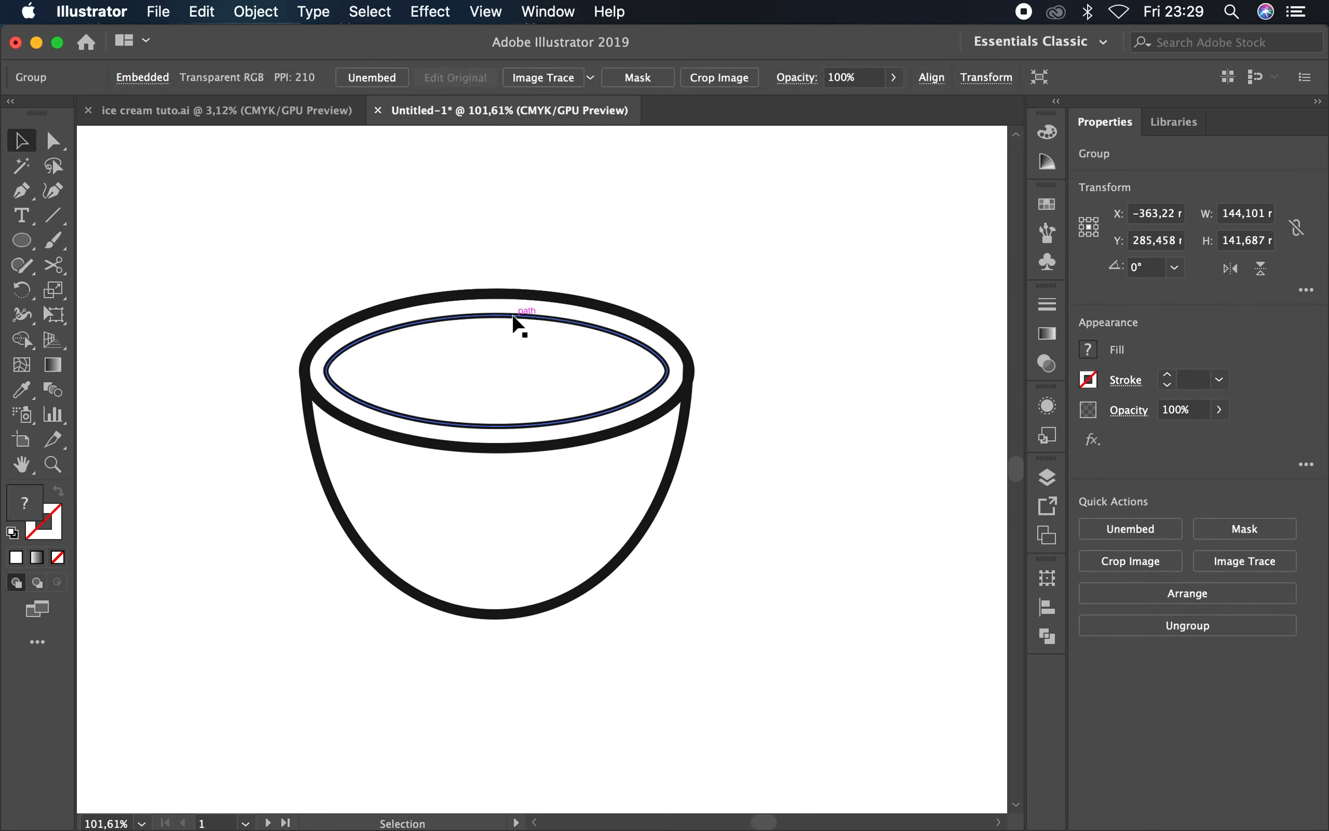
Duplicate the bowl's inner ellipse and place the copy slightly lower so the two overlap
click(515, 321)
drag(513, 319, 516, 341)
click(647, 238)
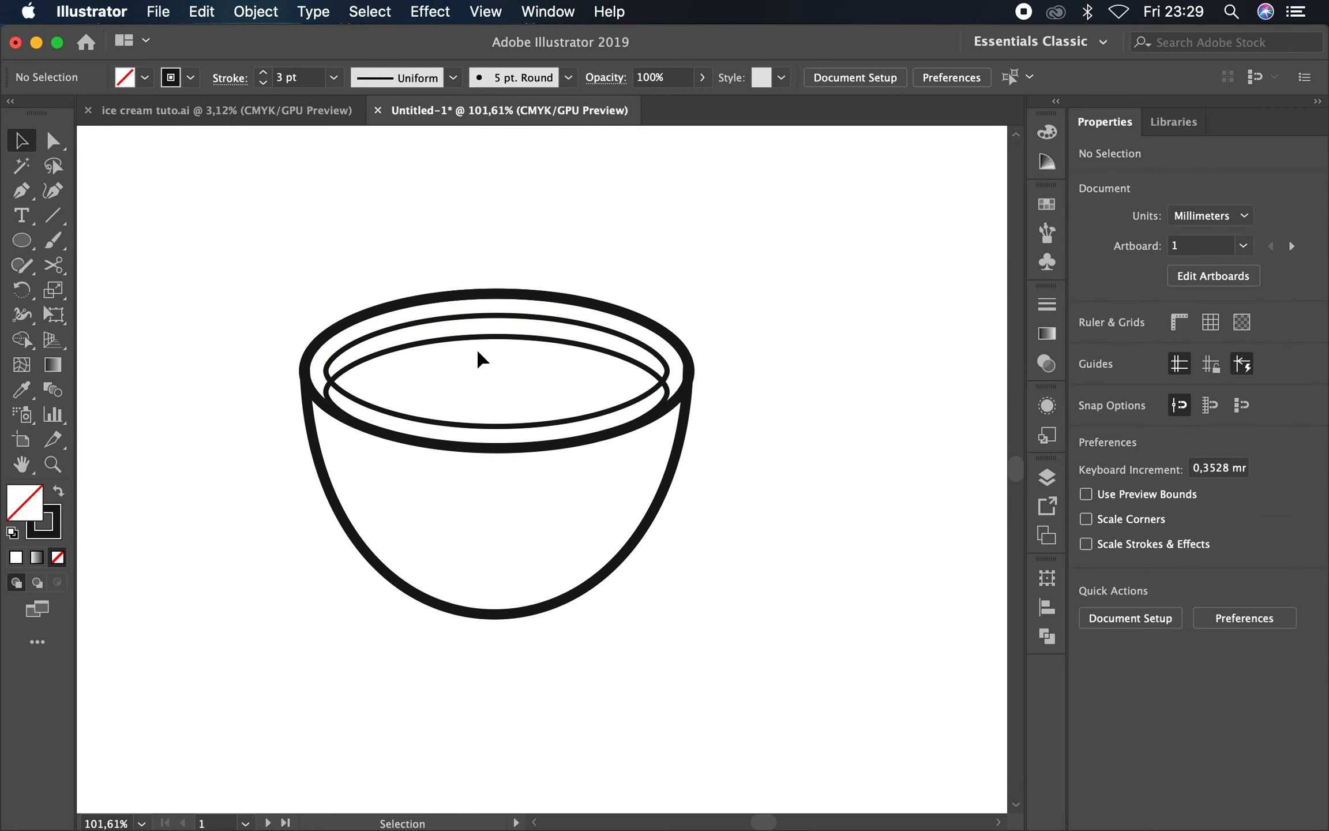
Trim away the part of the lower inner ellipse that extends past the upper one using the Shape Builder
scroll(477, 346, up, 2)
shift+click(511, 318)
shift+click(536, 348)
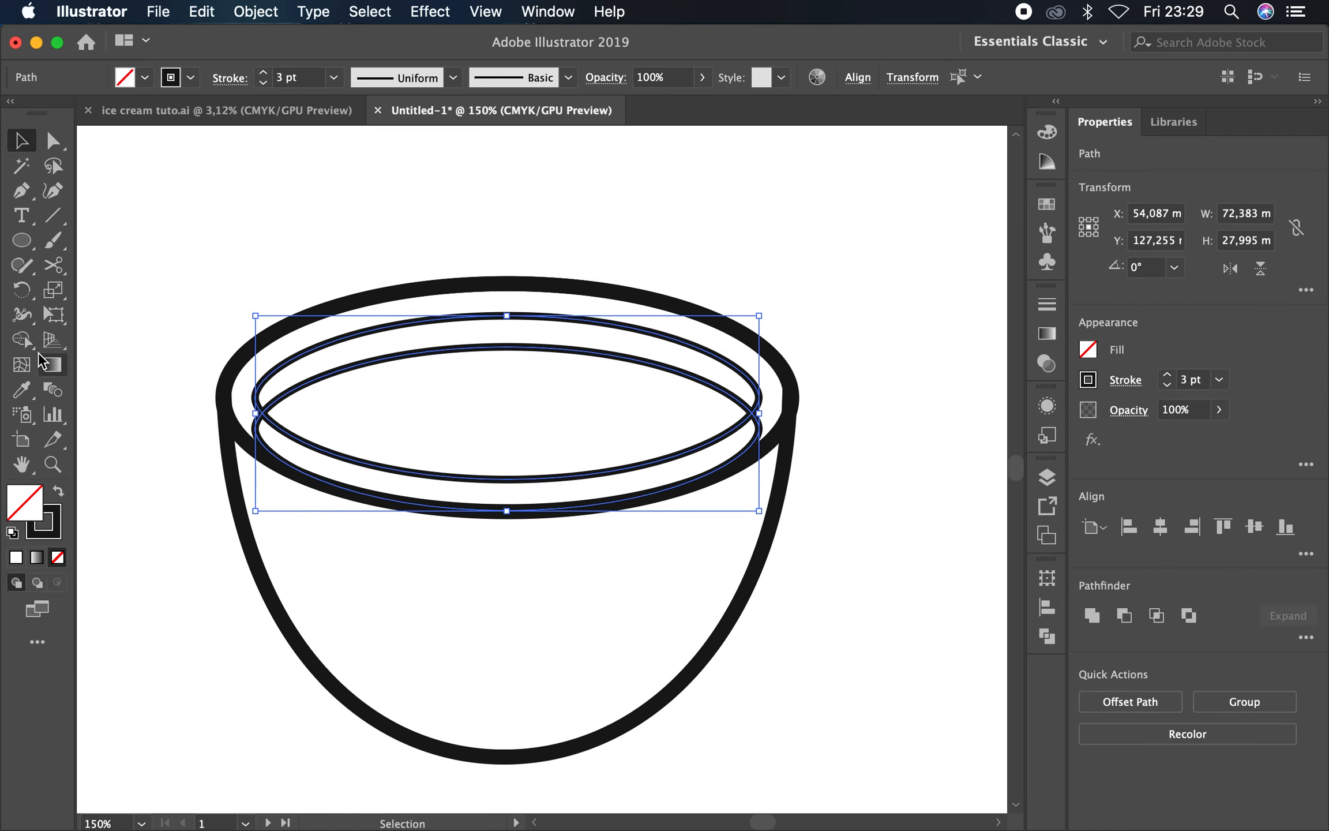
key(shift+m)
alt+click(258, 433)
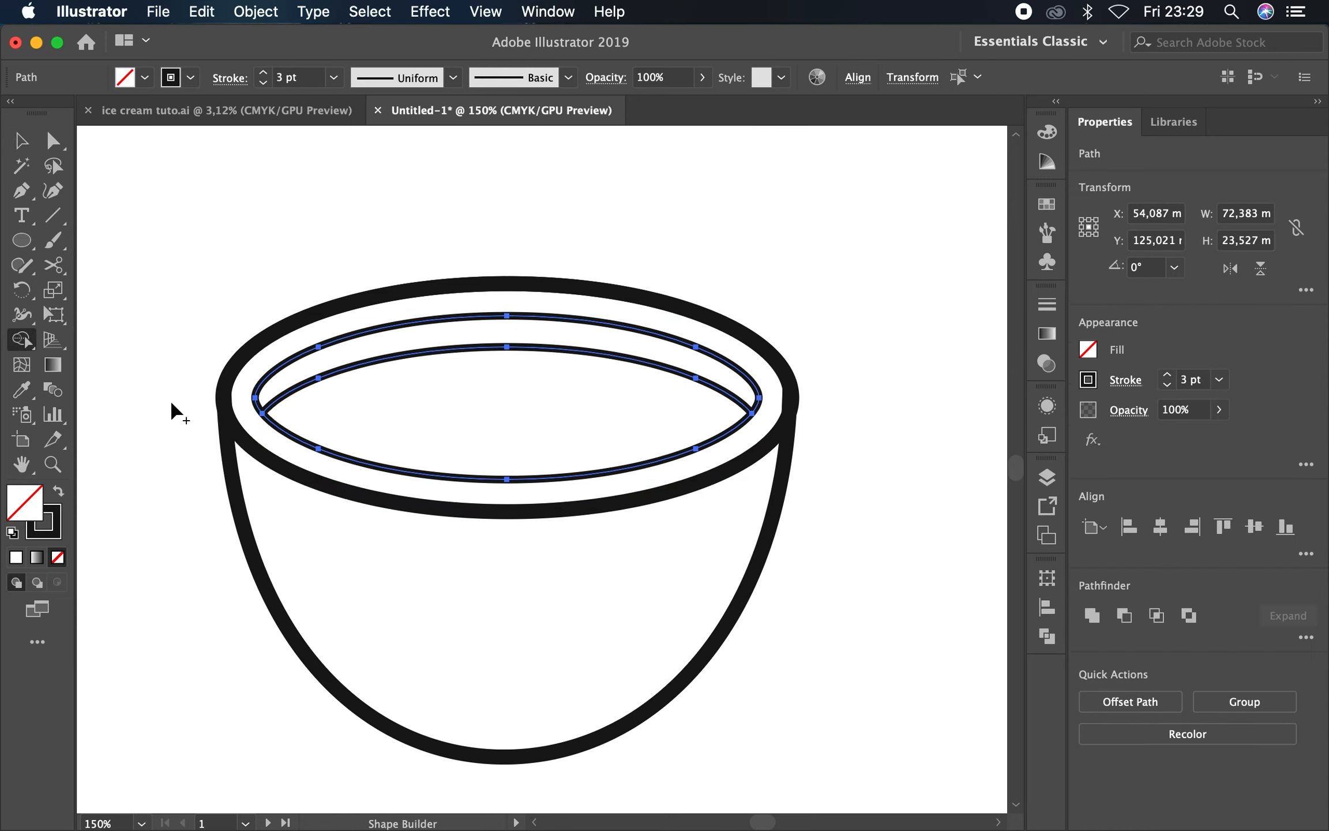
click(24, 145)
click(266, 164)
Cut the inner ellipse with the Scissors on its upper-left and upper-right curves and delete the top segment between the cuts
click(312, 356)
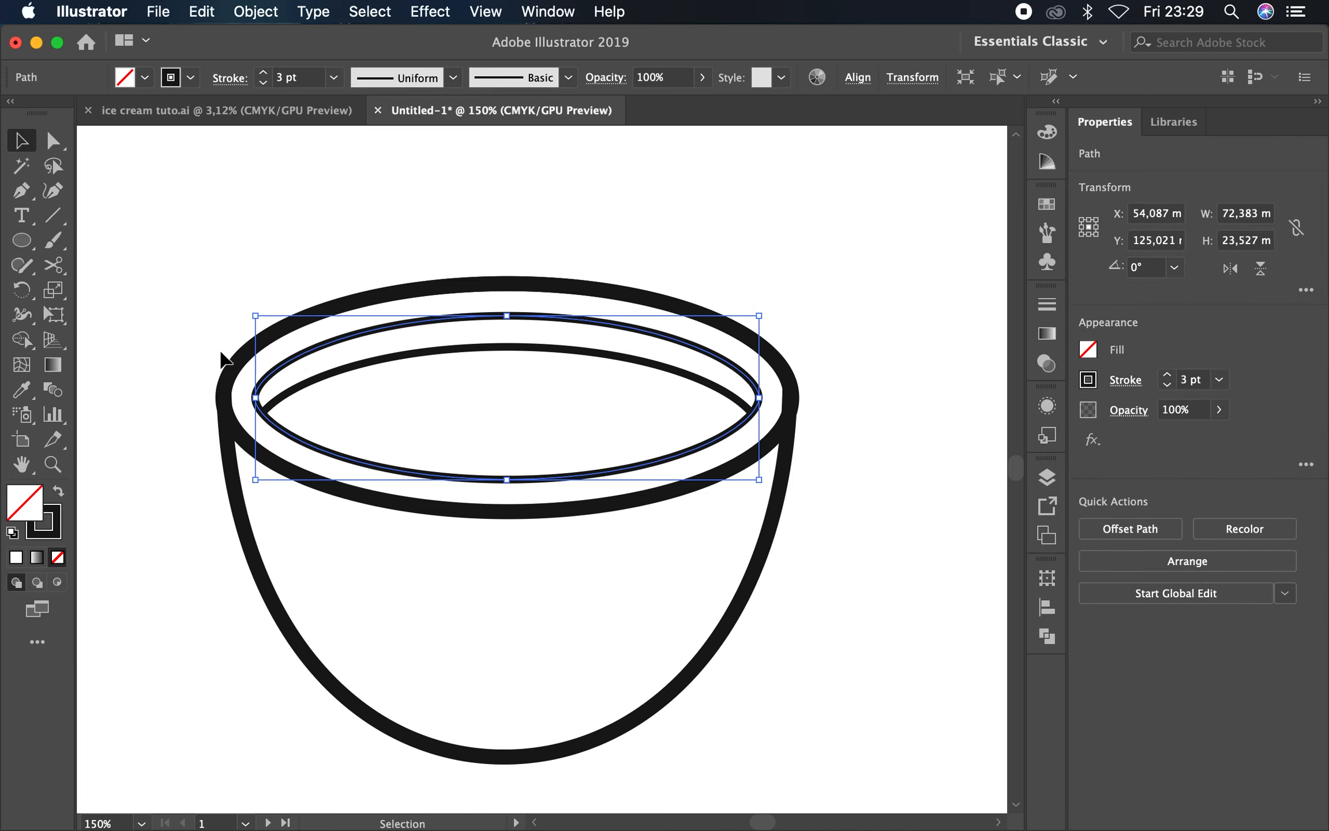
drag(55, 267, 152, 298)
click(276, 370)
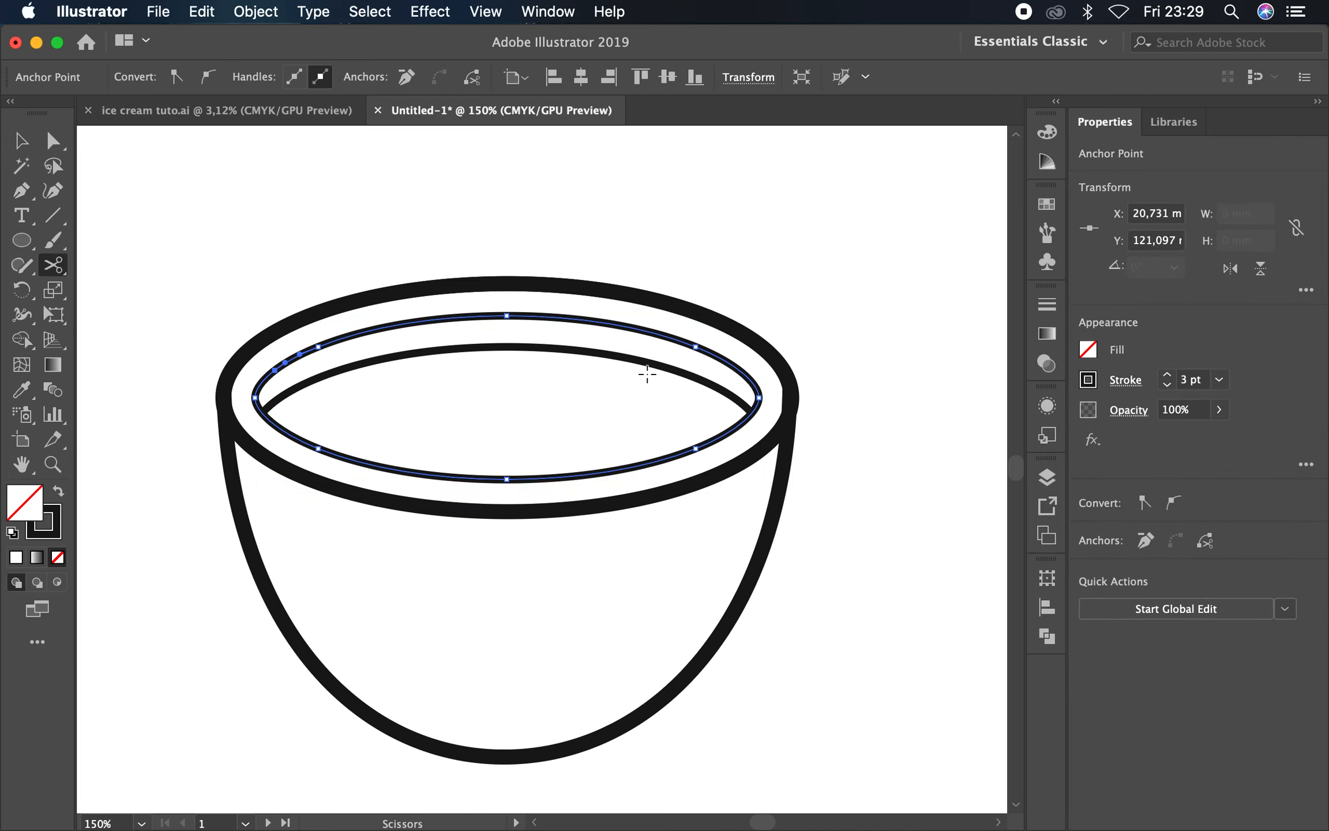
click(738, 368)
key(v)
click(404, 338)
click(406, 326)
key(Delete)
Apply a width profile with tapered ends to the remaining inner arc
click(700, 449)
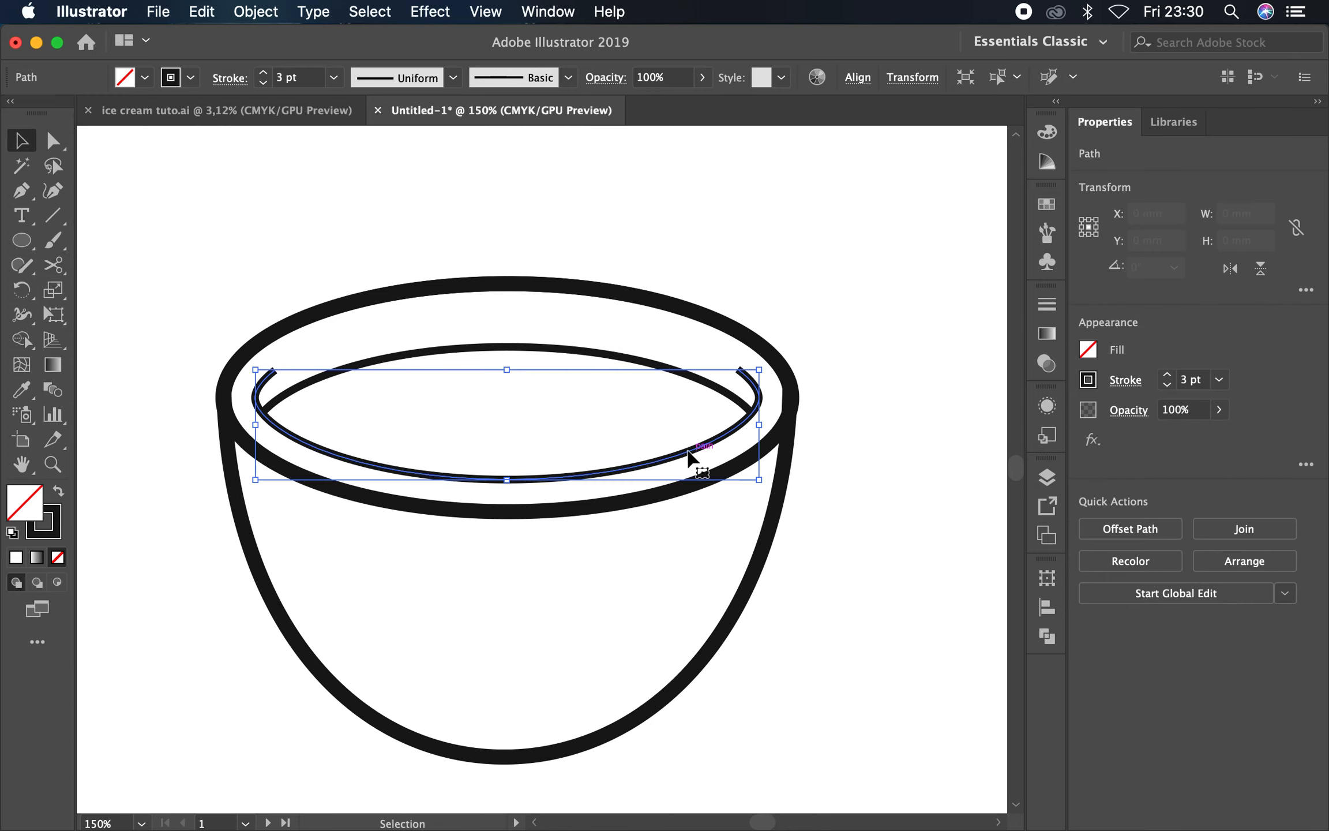
click(333, 77)
click(334, 78)
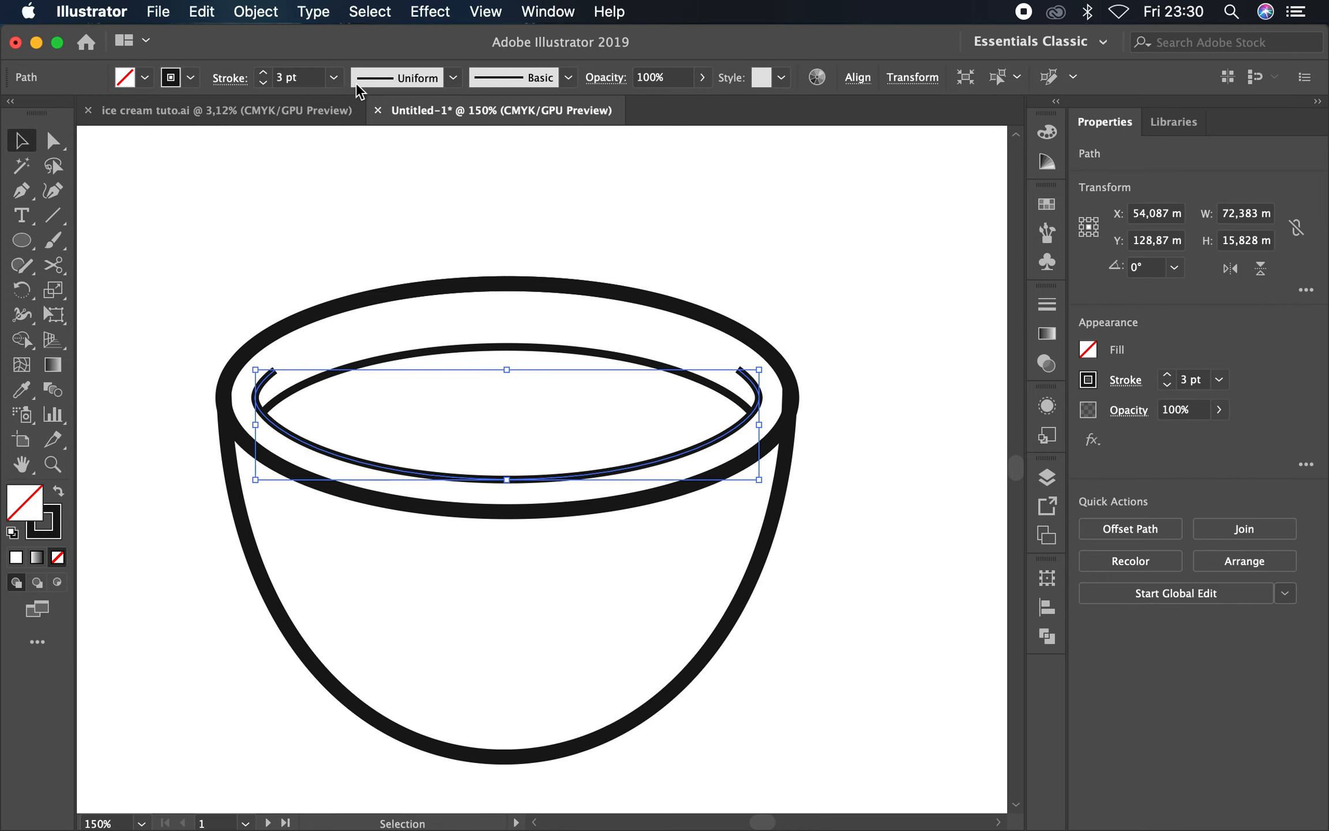
click(453, 77)
click(407, 216)
click(314, 217)
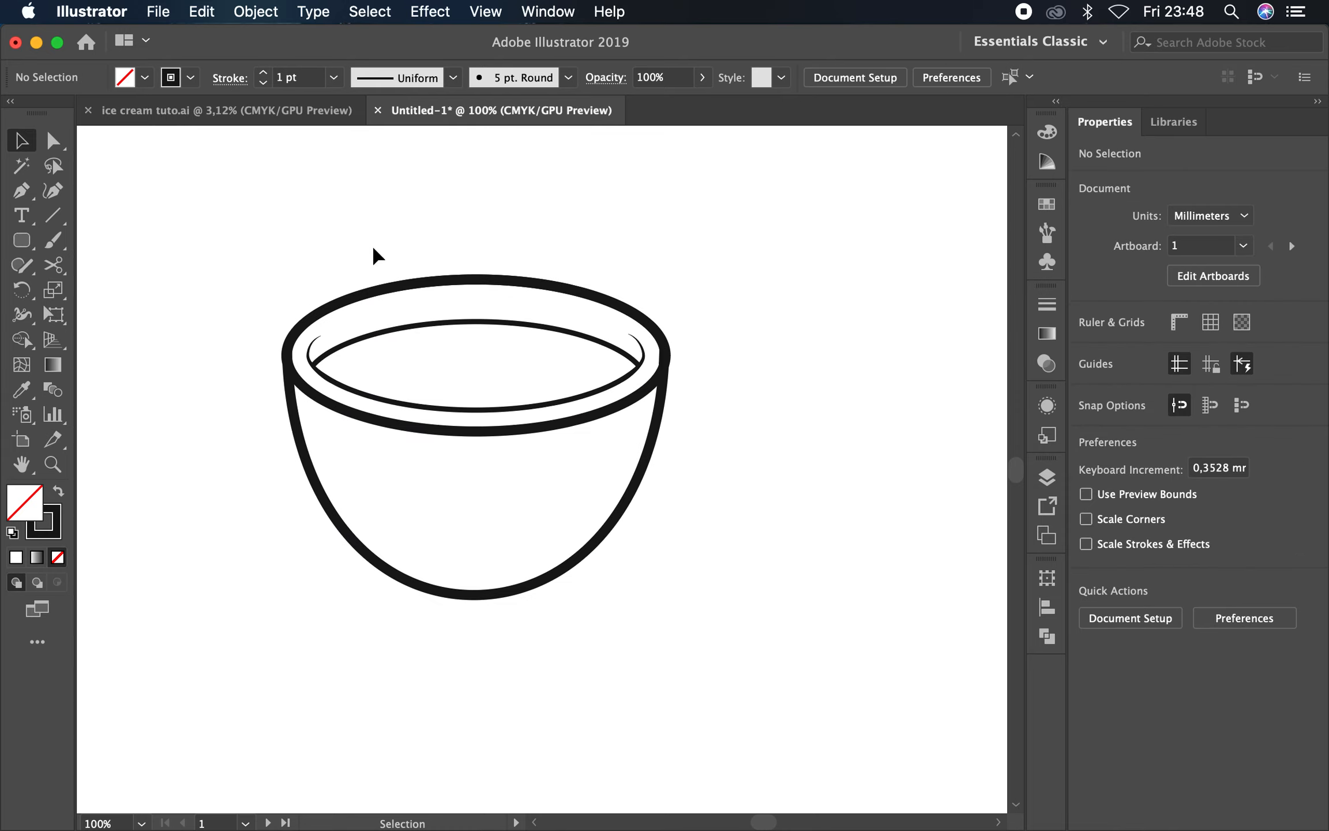
Merge the rim and bowl body into one outline with the Shape Builder
drag(297, 424, 300, 427)
click(22, 339)
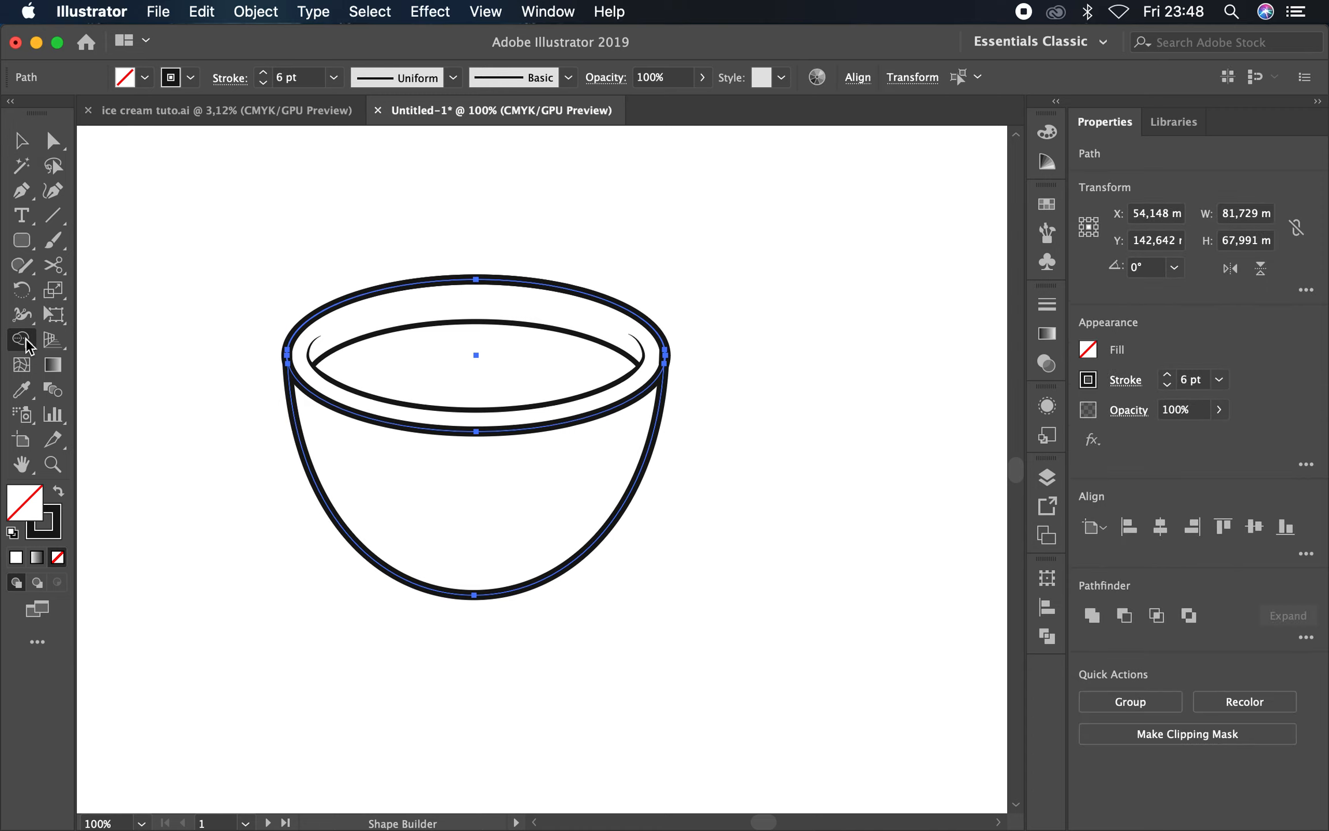
click(512, 440)
click(20, 141)
click(275, 186)
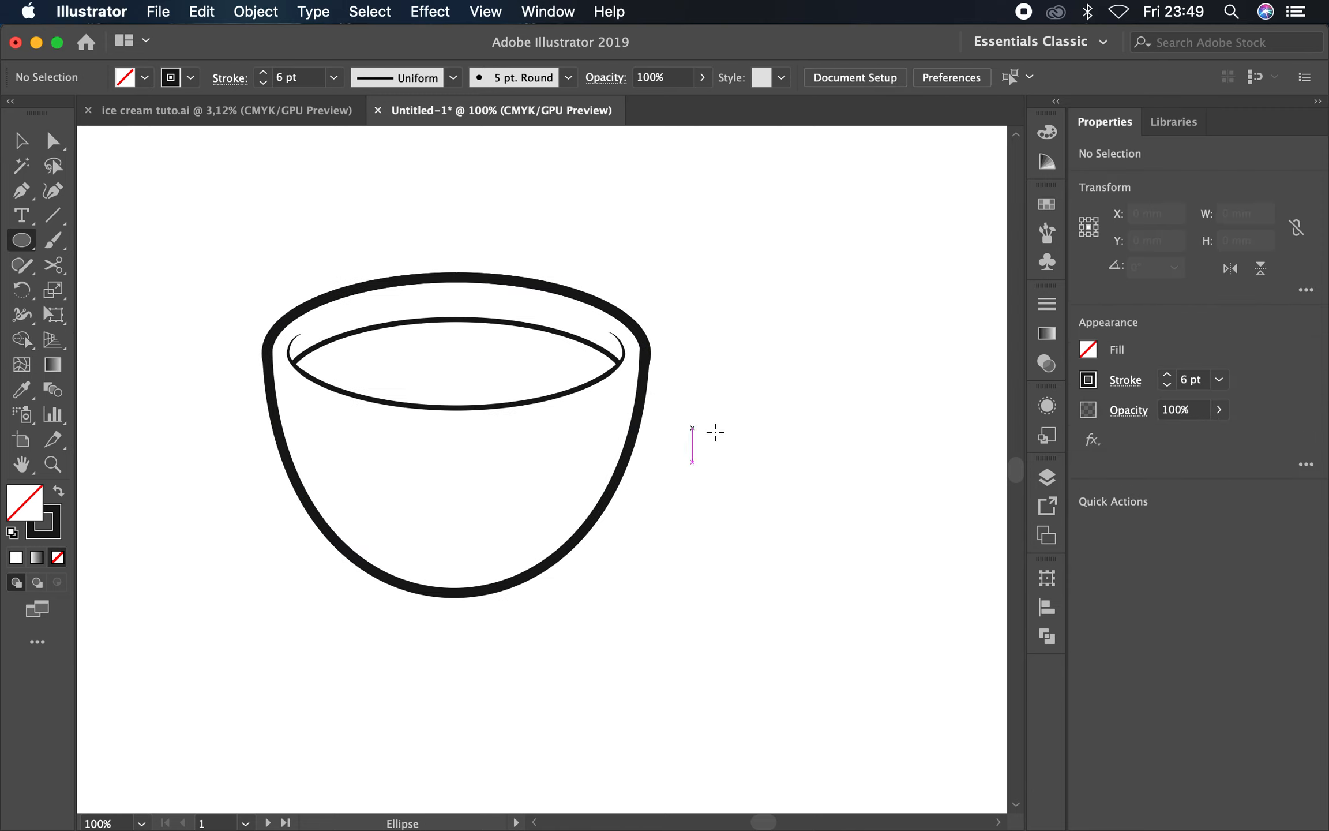
Draw a handle ellipse beside the bowl's right edge and rotate it to about 334.5°, spanning about 38 by 43 mm
mouse_move(713, 408)
mouse_down()
mouse_move(795, 475)
mouse_move(863, 583)
mouse_up()
key(super+z)
drag(699, 404, 866, 613)
click(18, 142)
click(940, 375)
click(839, 433)
drag(869, 395, 927, 437)
click(903, 394)
click(864, 456)
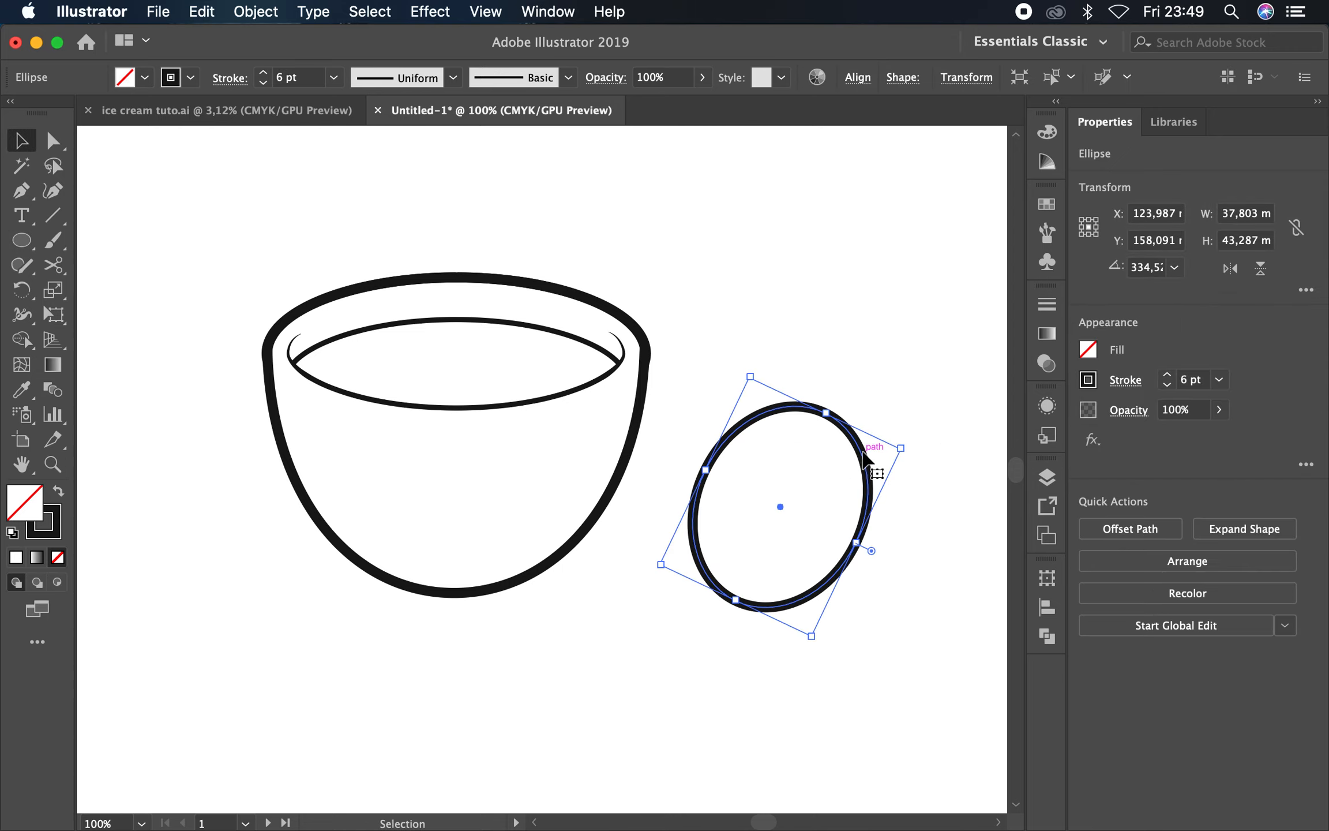
Reshape the handle ellipse by extending its top anchor's direction handle to bulge the upper-right curve
click(53, 141)
click(825, 413)
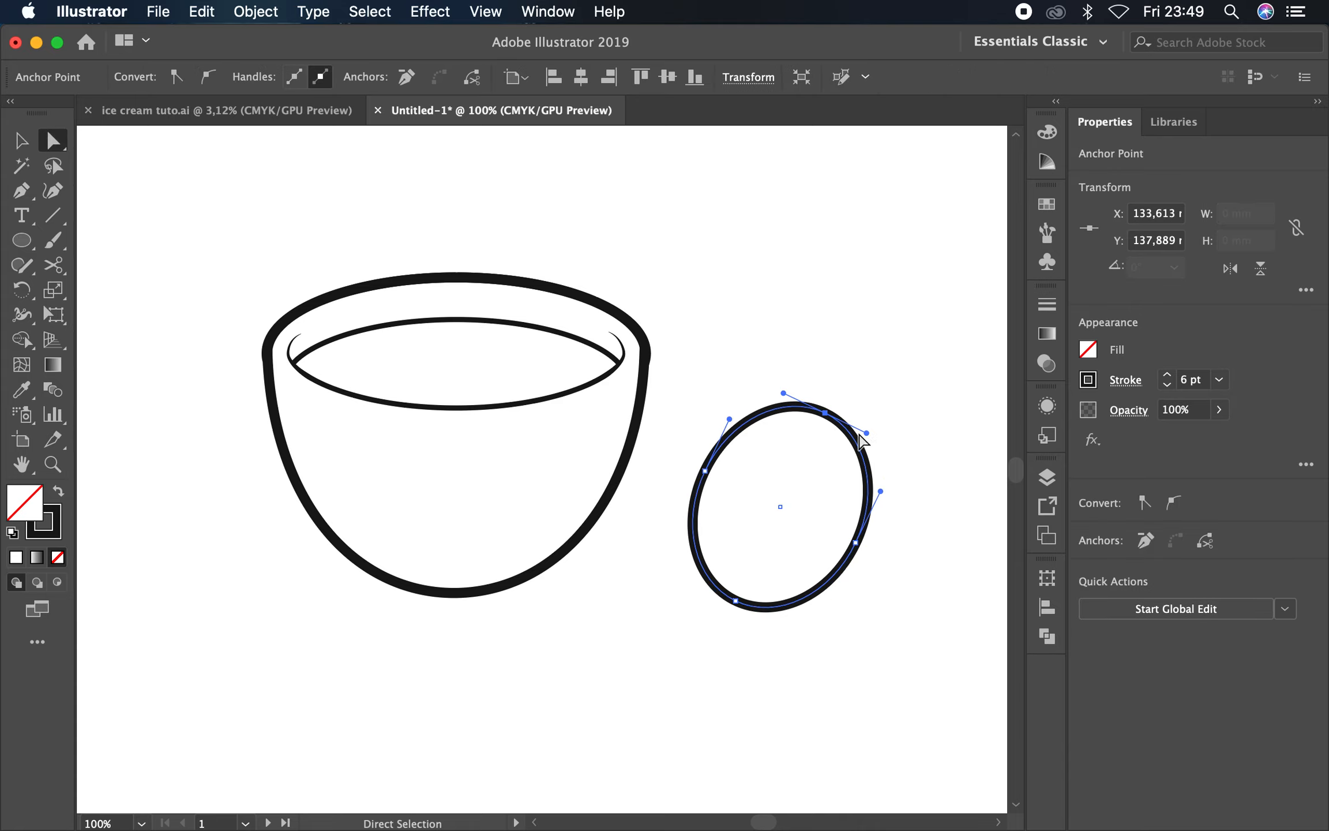
drag(875, 427, 721, 624)
click(893, 395)
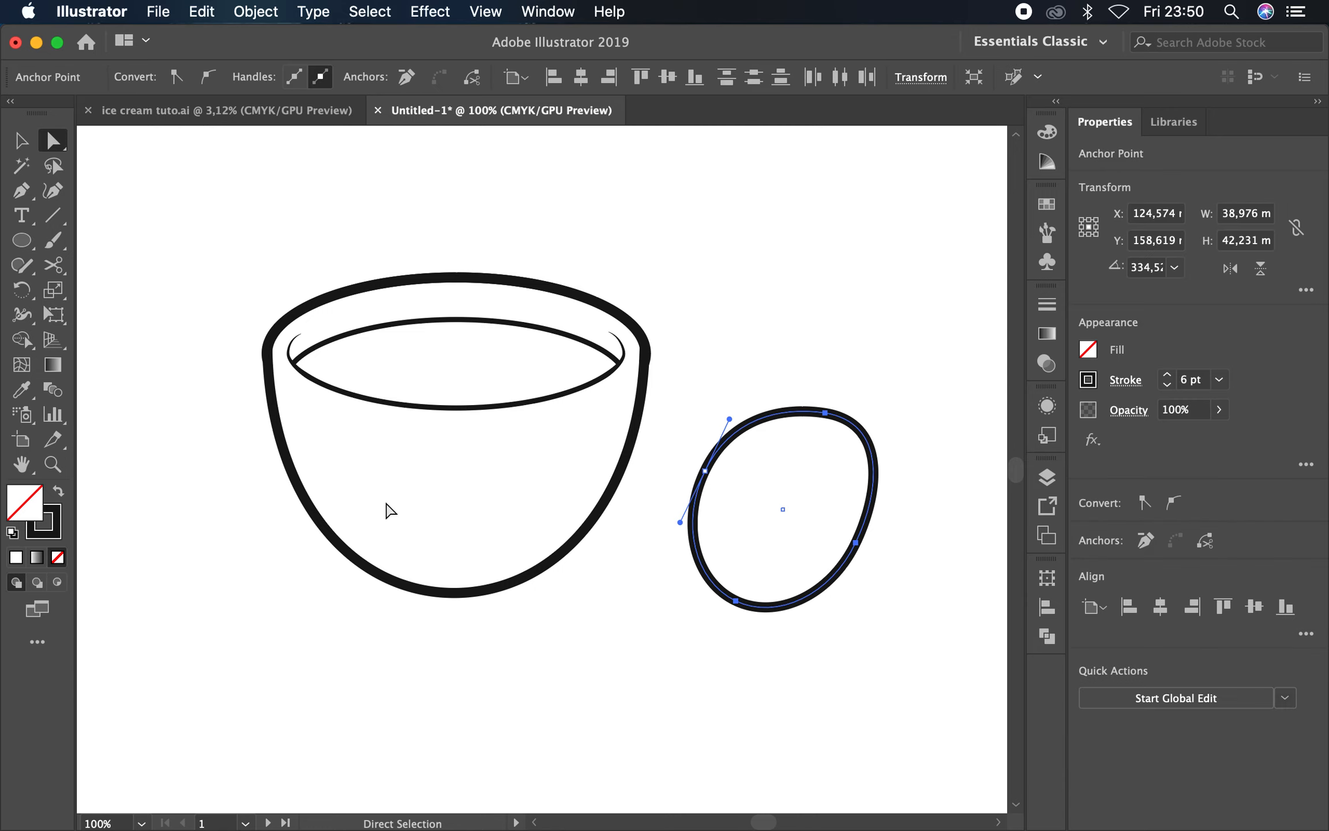
key(v)
click(979, 339)
Offset the handle shape inward to create an inner outline and move both outlines over the bowl's right edge
click(851, 430)
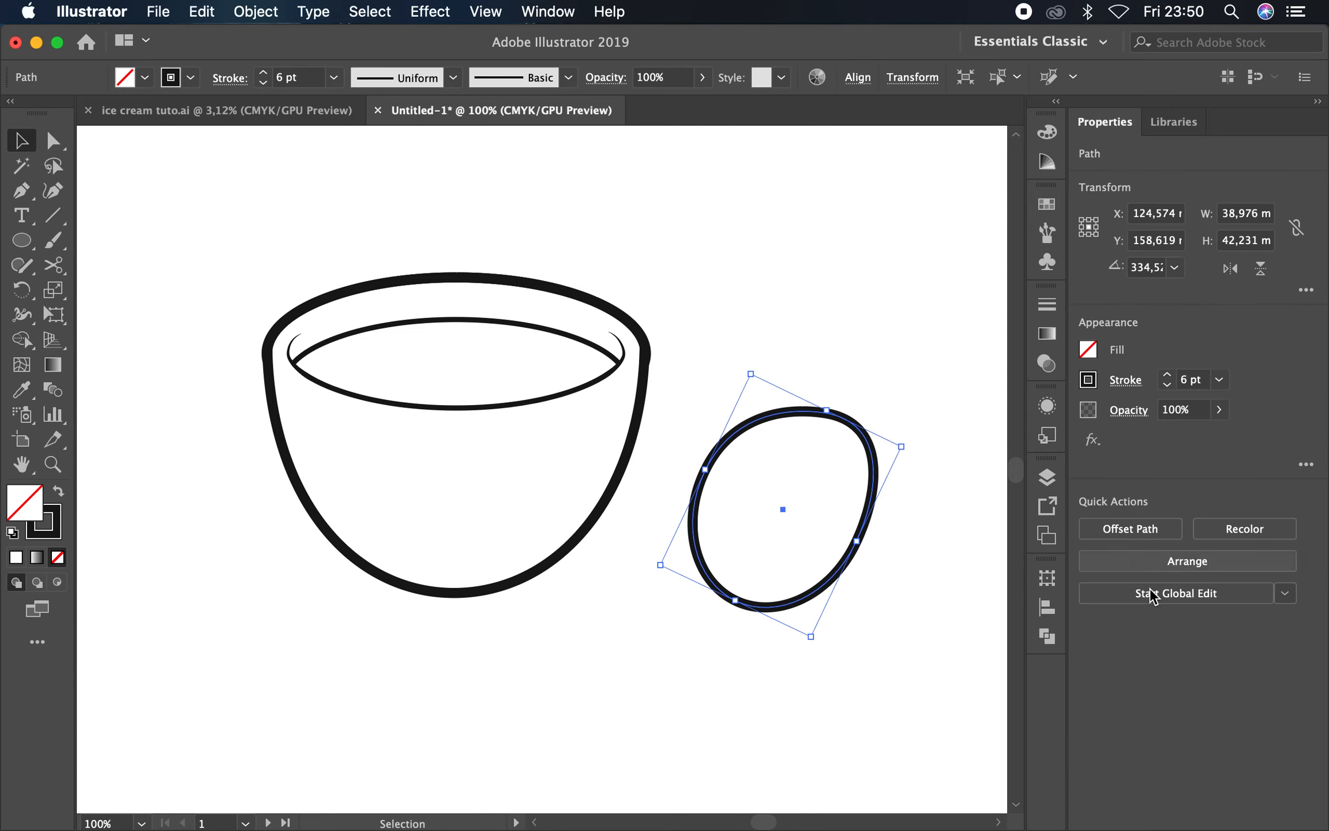
click(1119, 530)
click(680, 328)
click(807, 218)
drag(807, 218, 728, 222)
key(Return)
drag(923, 378, 672, 473)
click(777, 433)
Remove the parts of both handle outlines that lie inside the bowl with the Shape Builder
drag(731, 321, 637, 469)
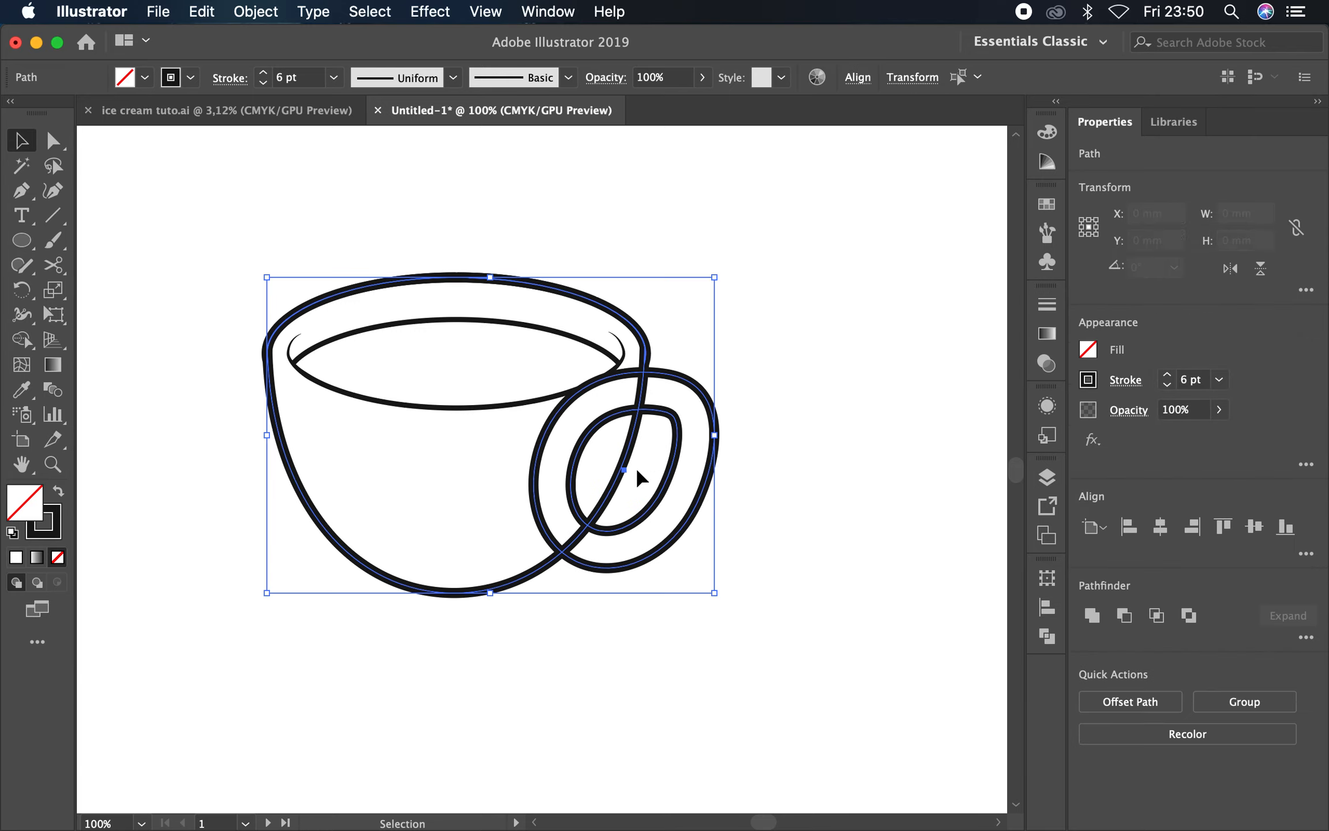
key(shift+m)
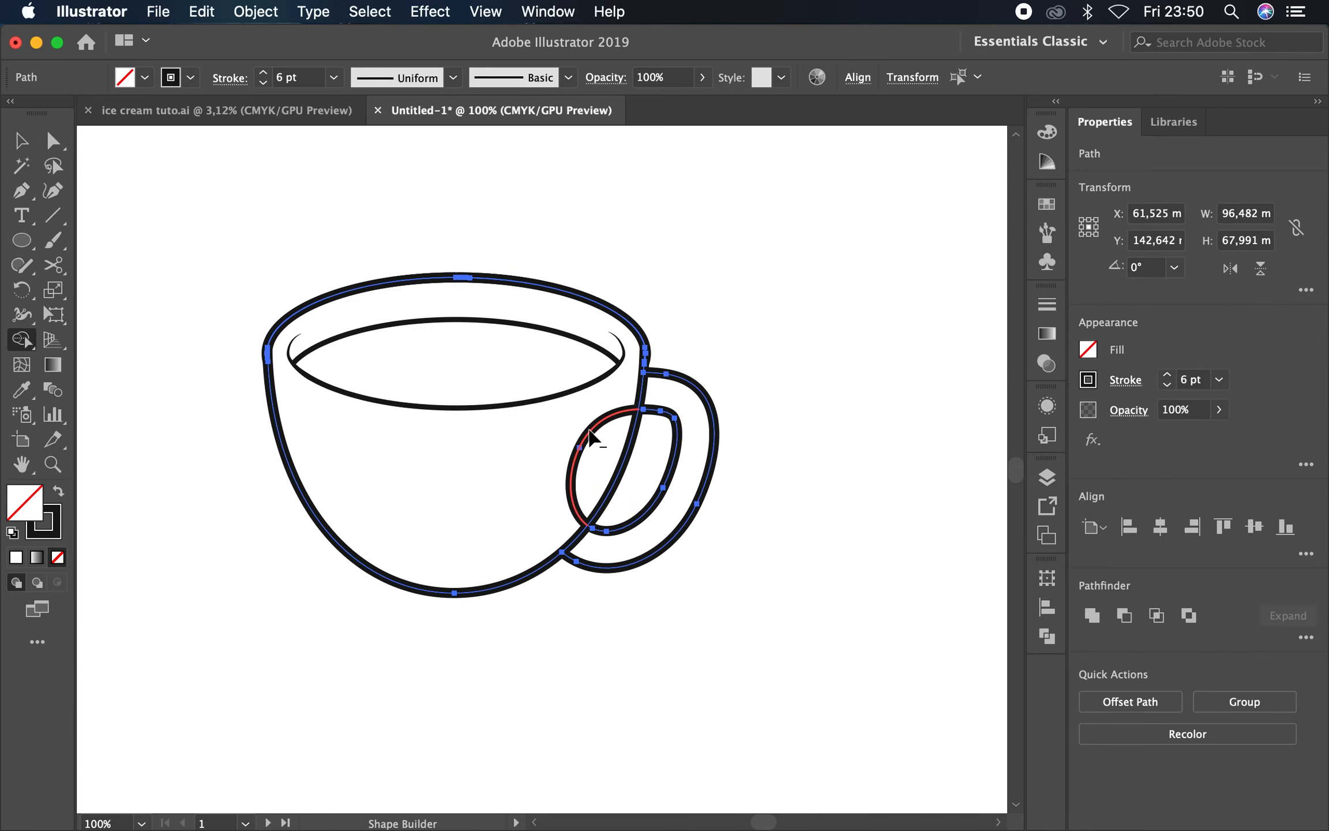
alt+click(591, 439)
key(v)
click(792, 381)
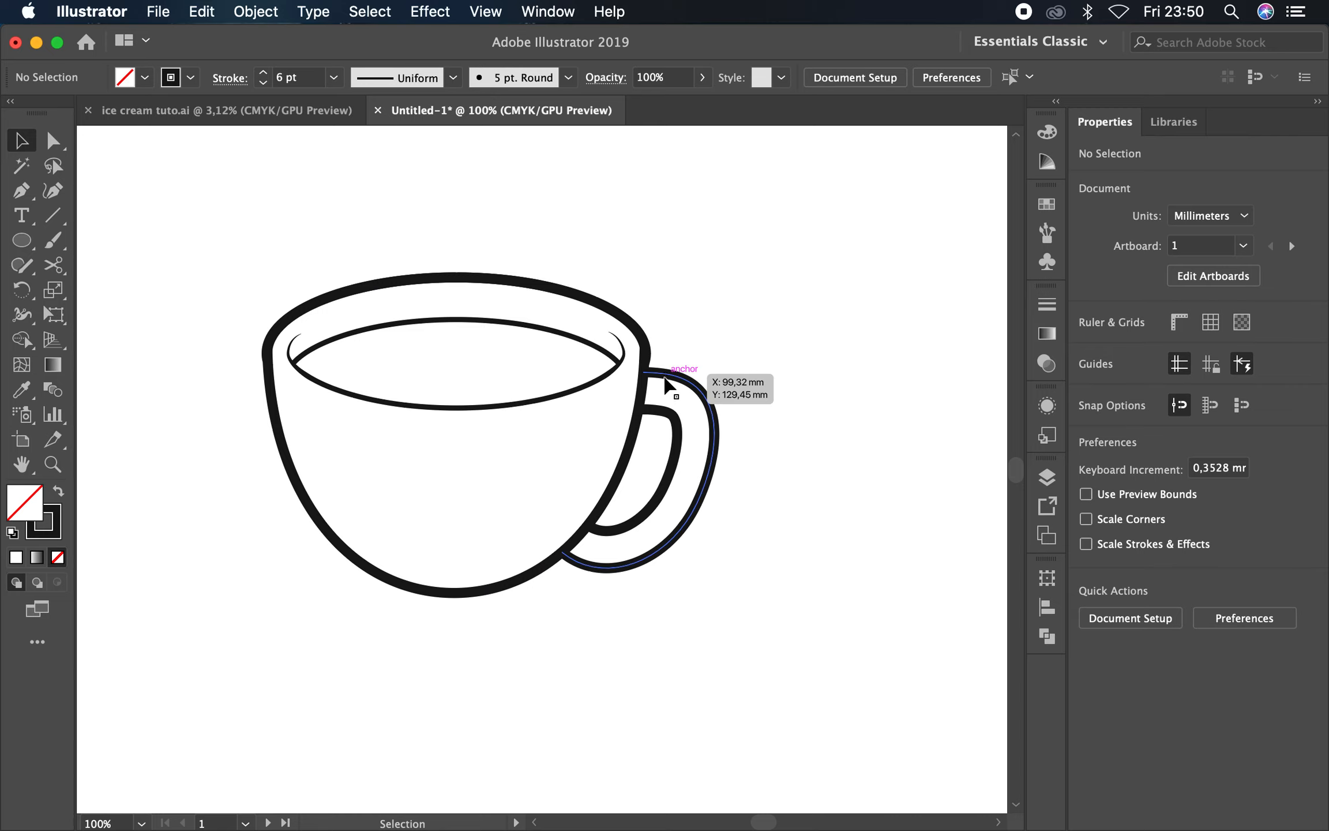
Remove the bowl edge segment between the upper ends of the two handle outlines with the Shape Builder
scroll(664, 385, up, 4)
drag(797, 325, 562, 573)
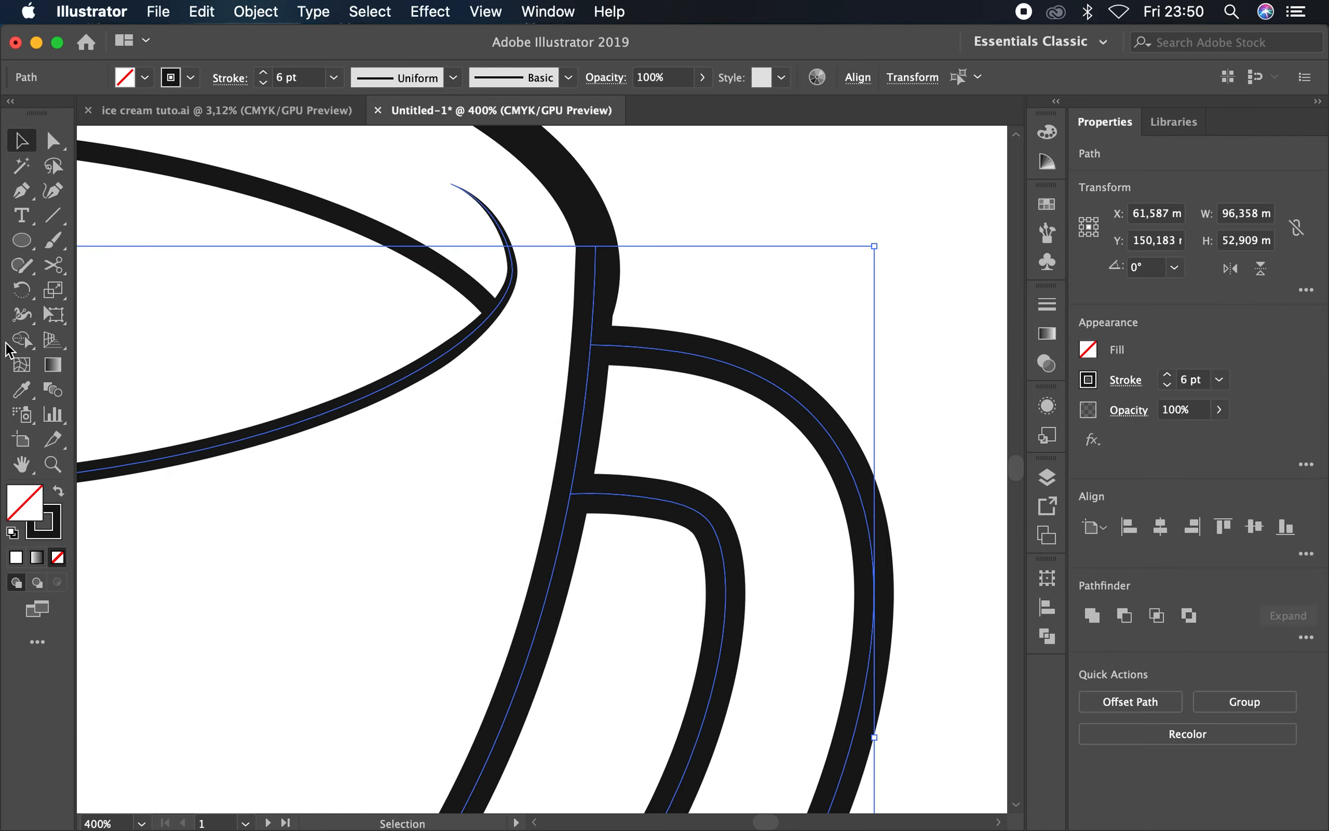
click(23, 341)
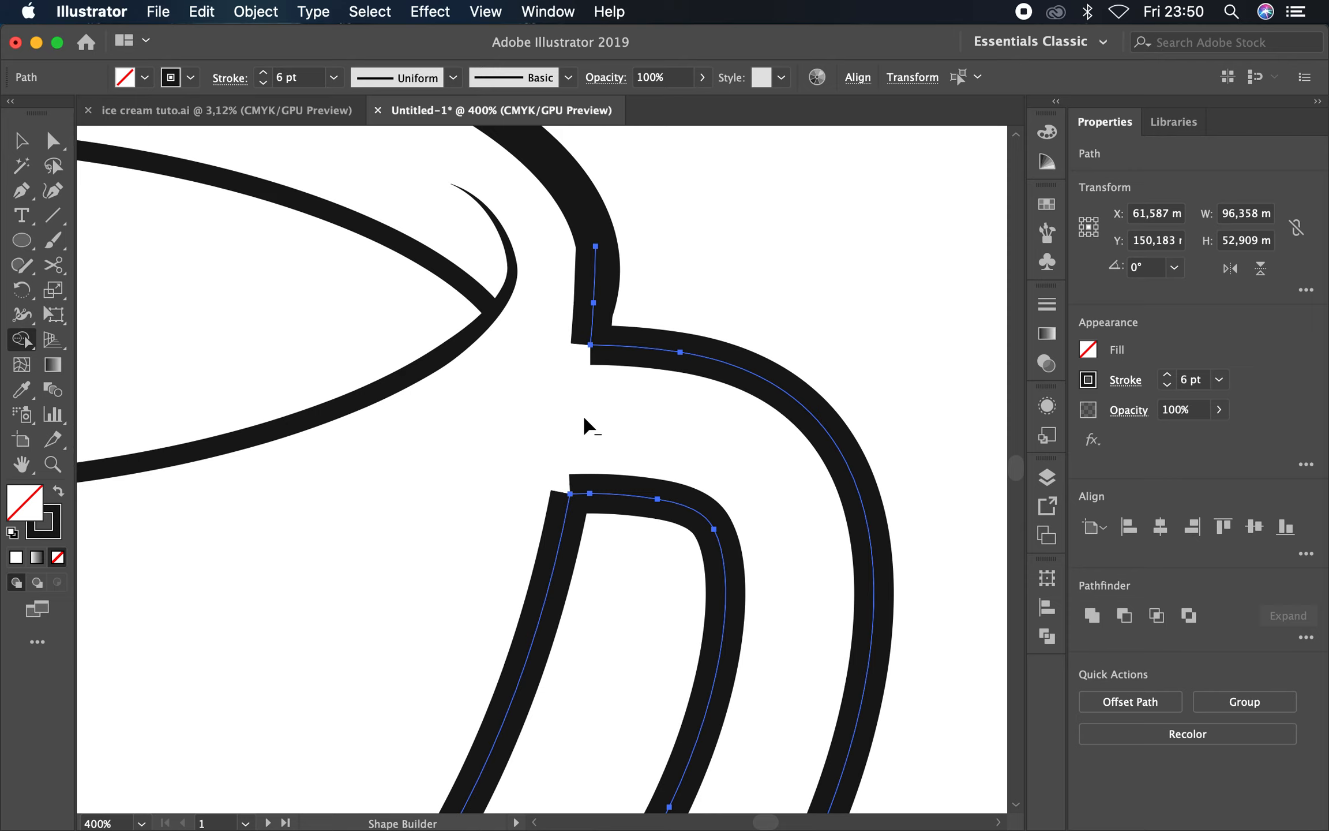
Join the open endpoints at the top of the inner handle outline and round that corner
scroll(628, 404, down, 3)
drag(636, 375, 676, 408)
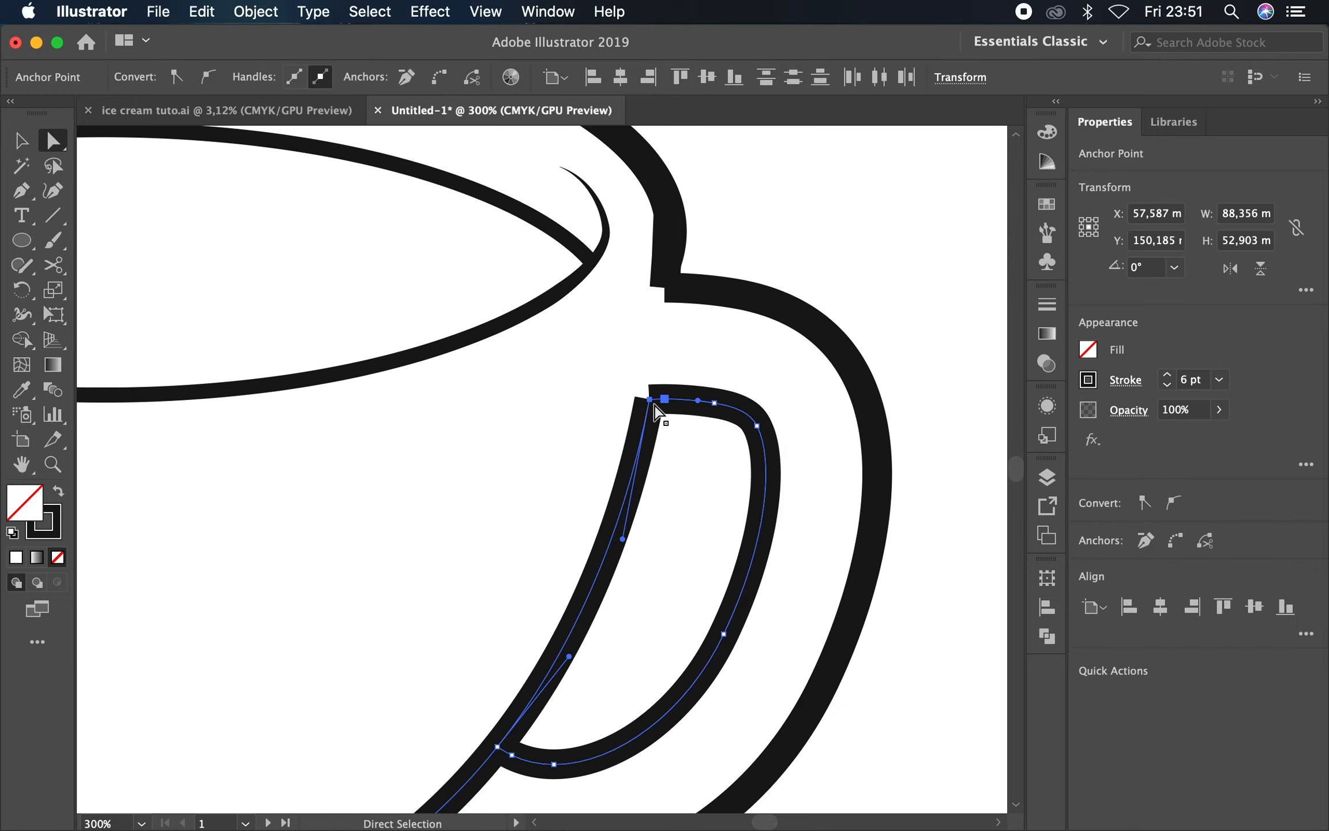
right_click(651, 405)
click(705, 556)
click(536, 495)
drag(633, 355, 700, 462)
drag(661, 414, 676, 445)
click(678, 449)
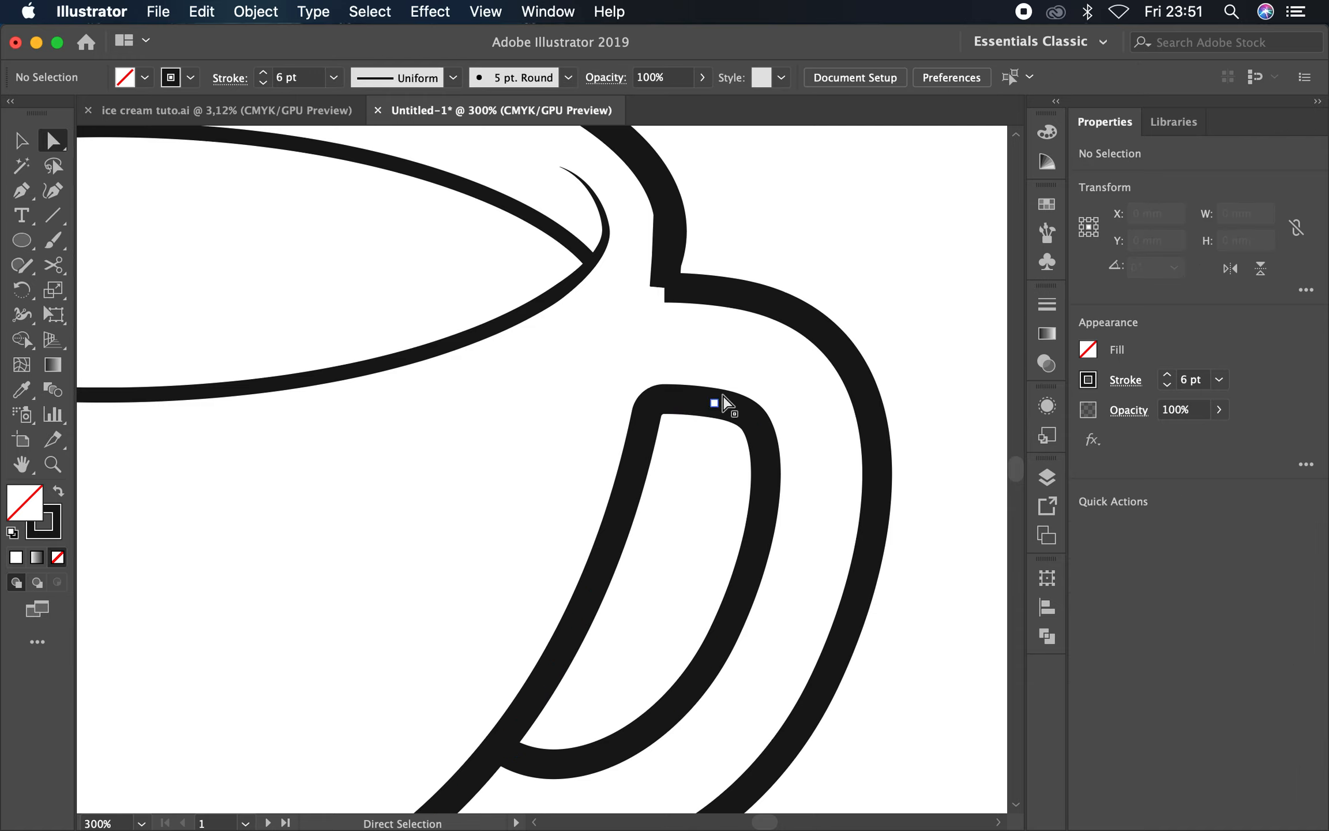
Join the open endpoints where the outer handle outline meets the upper bowl edge
scroll(695, 294, up, 2)
drag(625, 287, 624, 287)
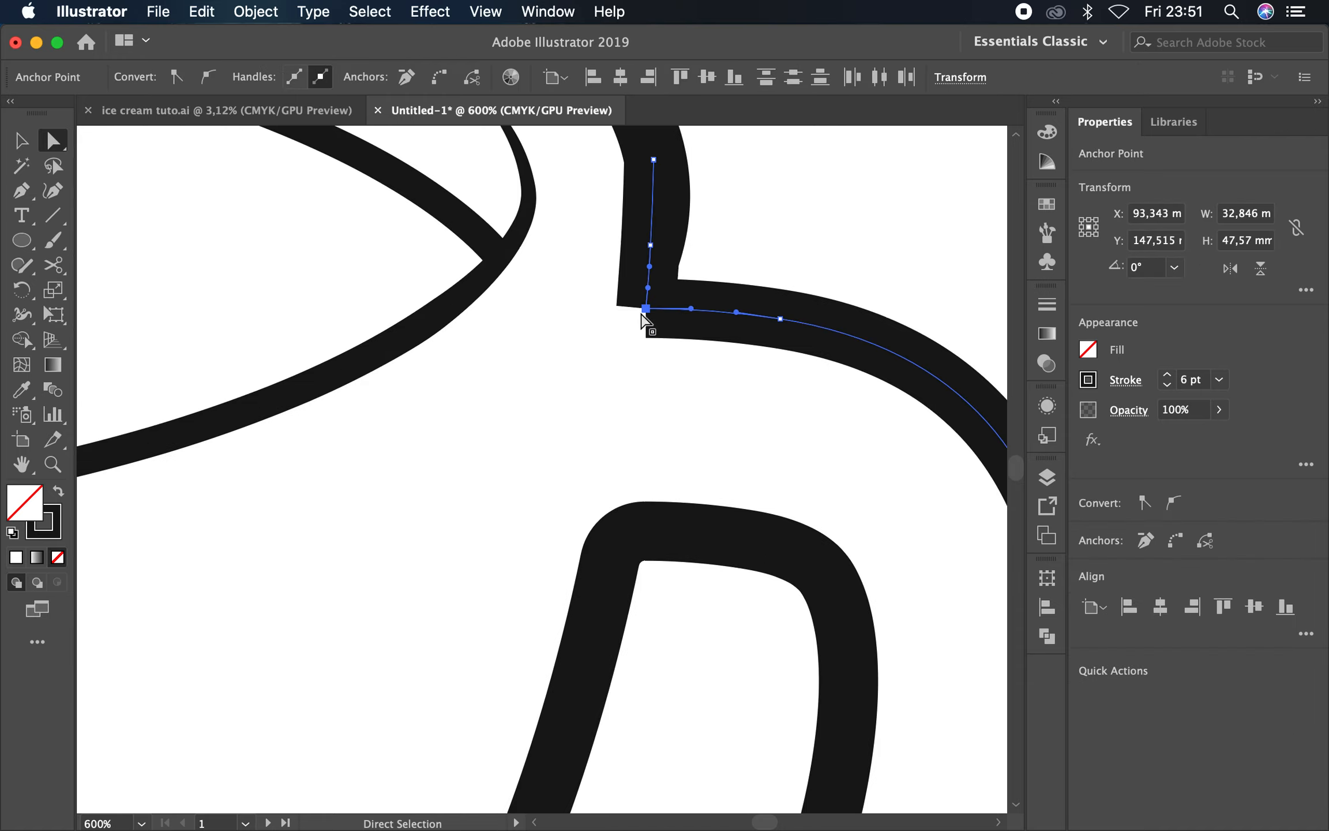
right_click(644, 316)
click(716, 466)
click(672, 387)
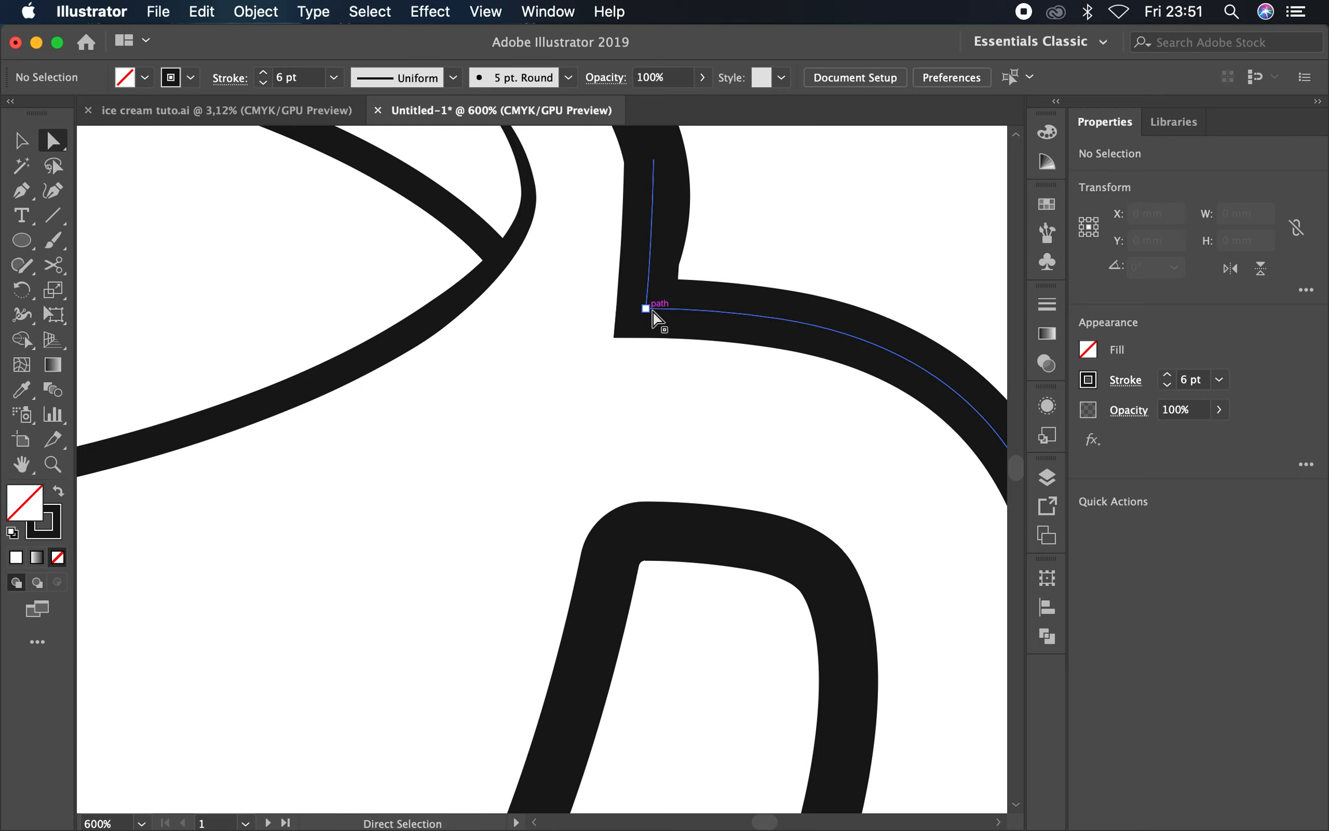
scroll(712, 380, down, 4)
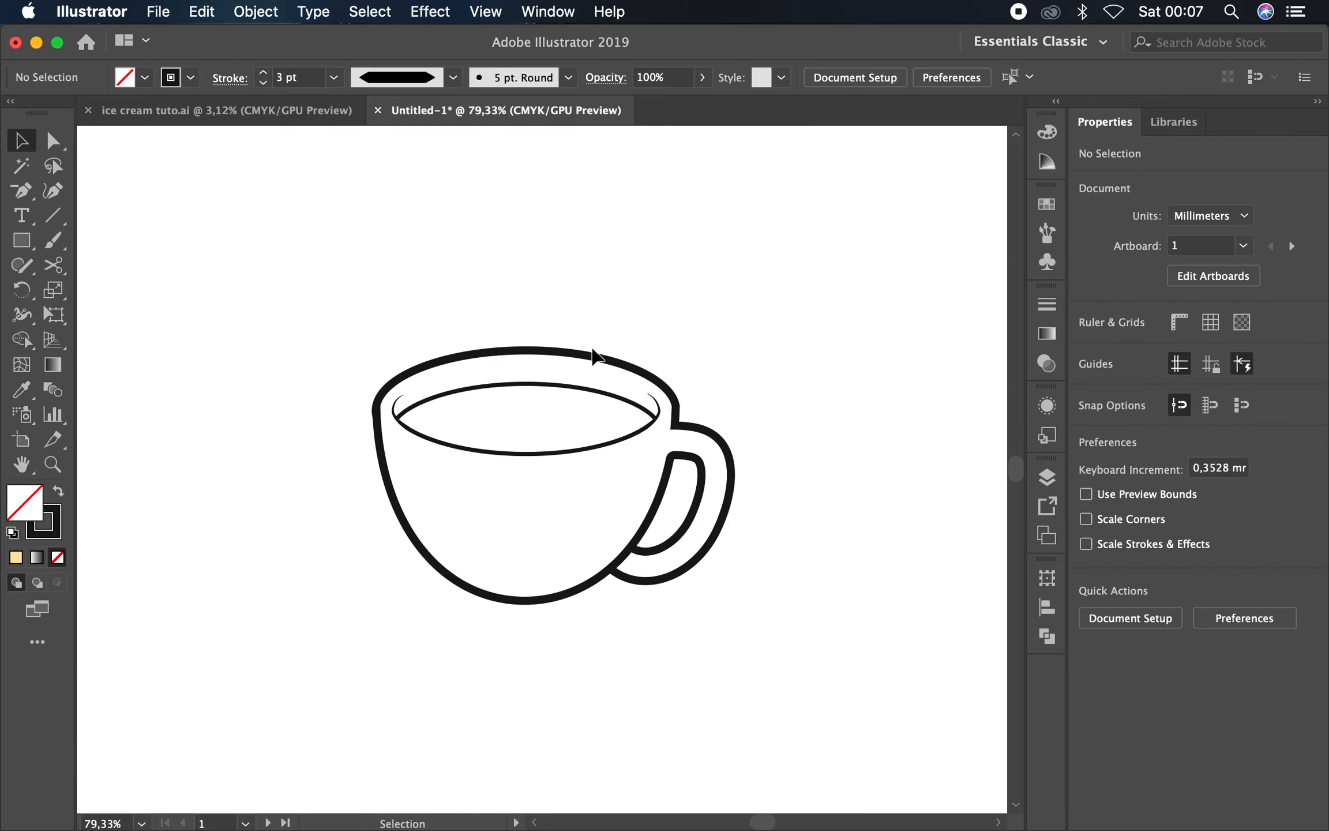
Set the stroke weight of the inner arcs in the cup's opening to 4 pt
drag(596, 392, 595, 391)
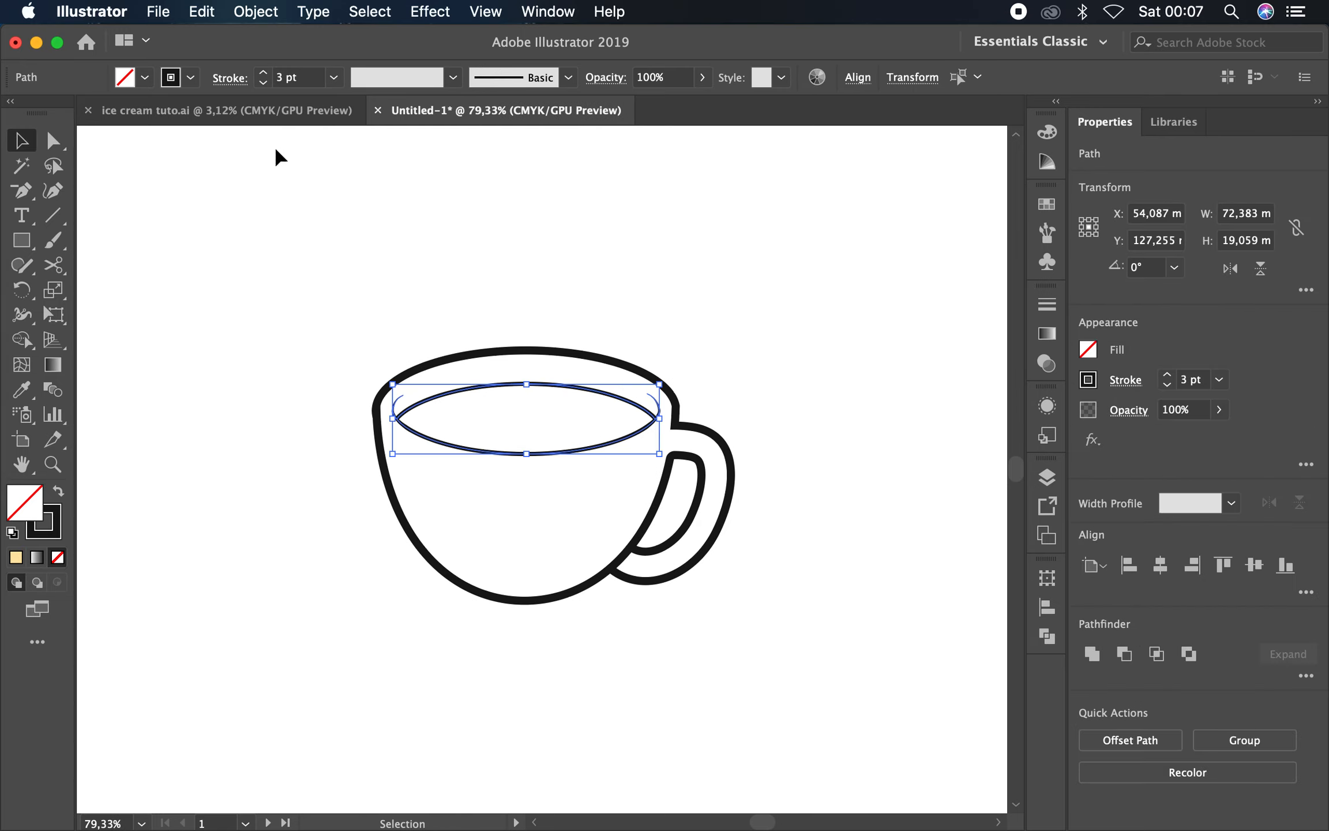
click(334, 77)
click(371, 238)
click(300, 301)
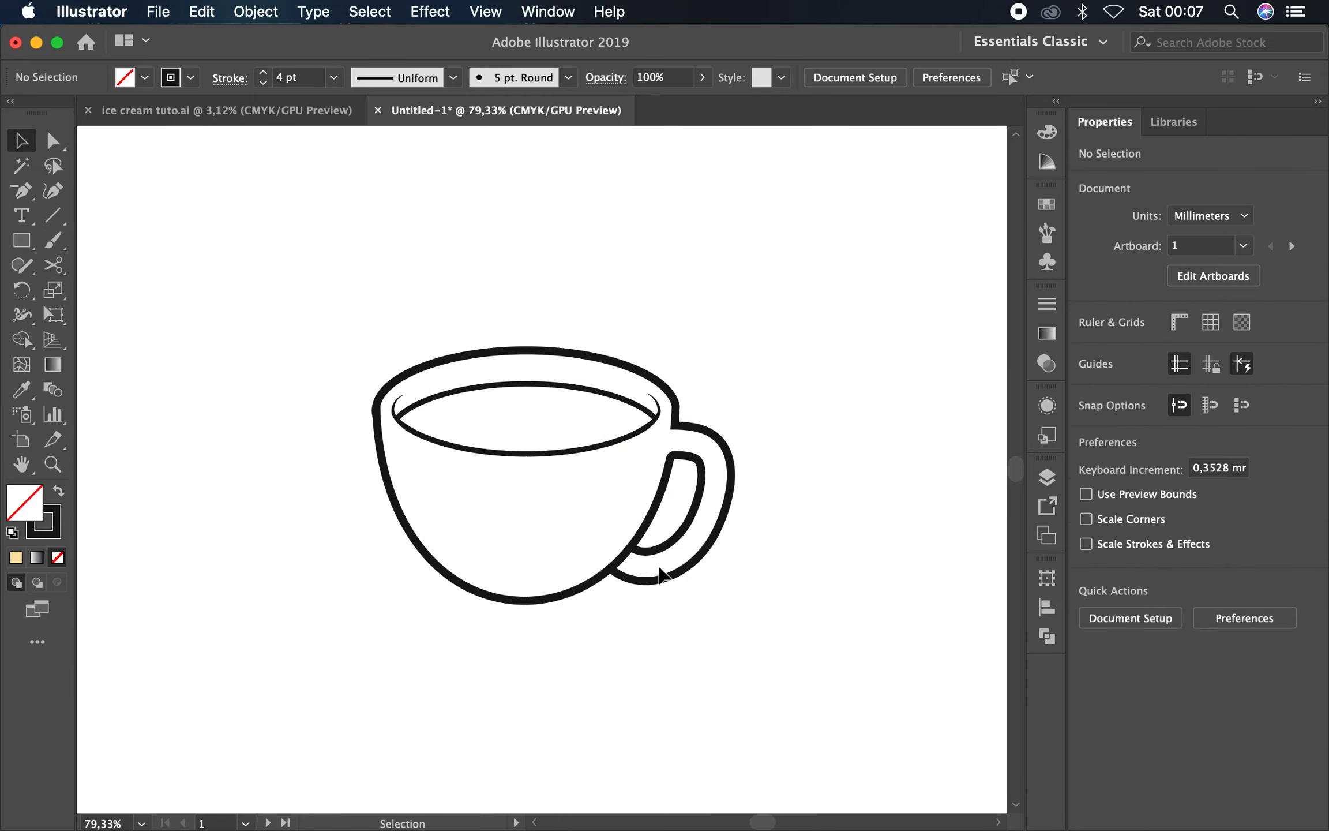
Remove the bowl edge segment between the lower ends of the handle outlines with the Shape Builder
drag(611, 553, 610, 553)
click(21, 339)
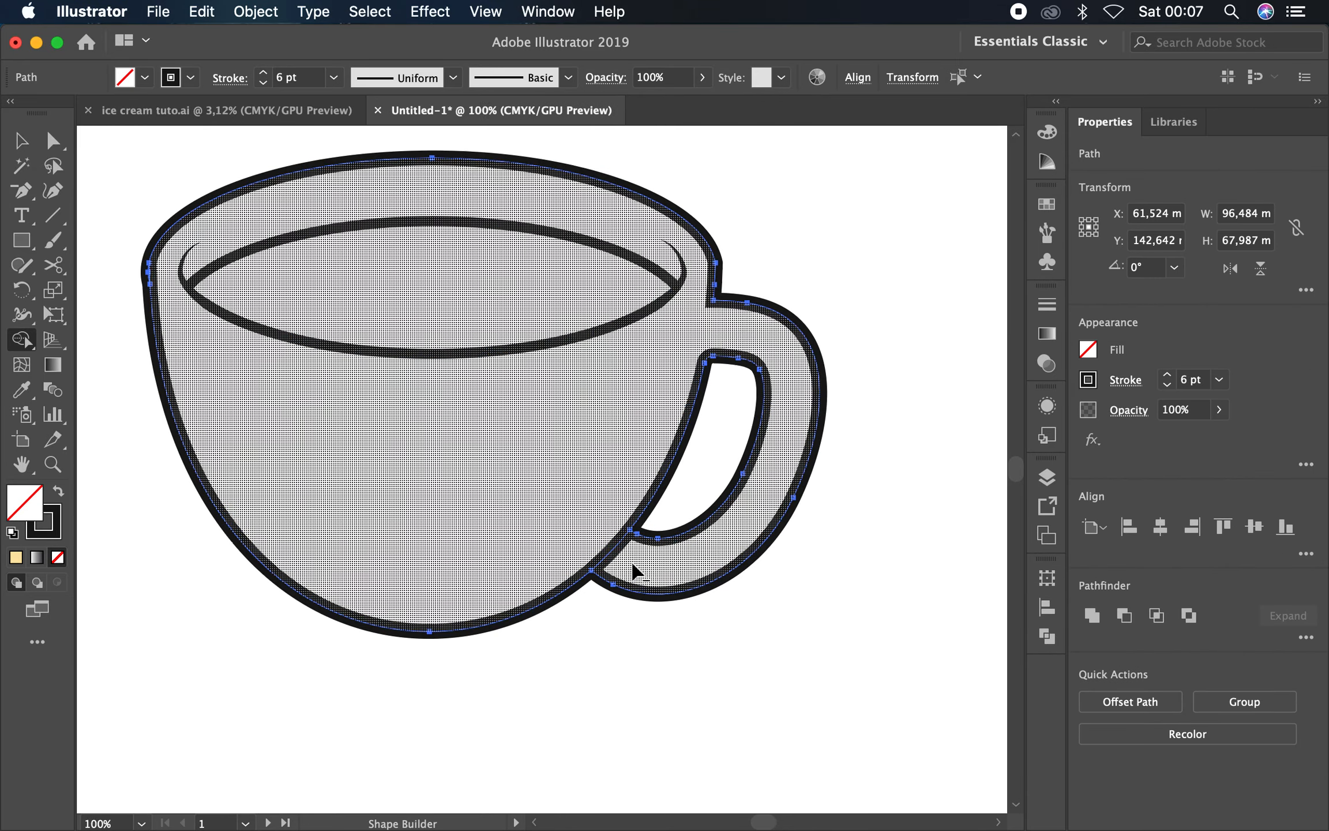
scroll(608, 549, up, 3)
Join the open endpoints where the outer handle outline meets the lower bowl edge
click(52, 140)
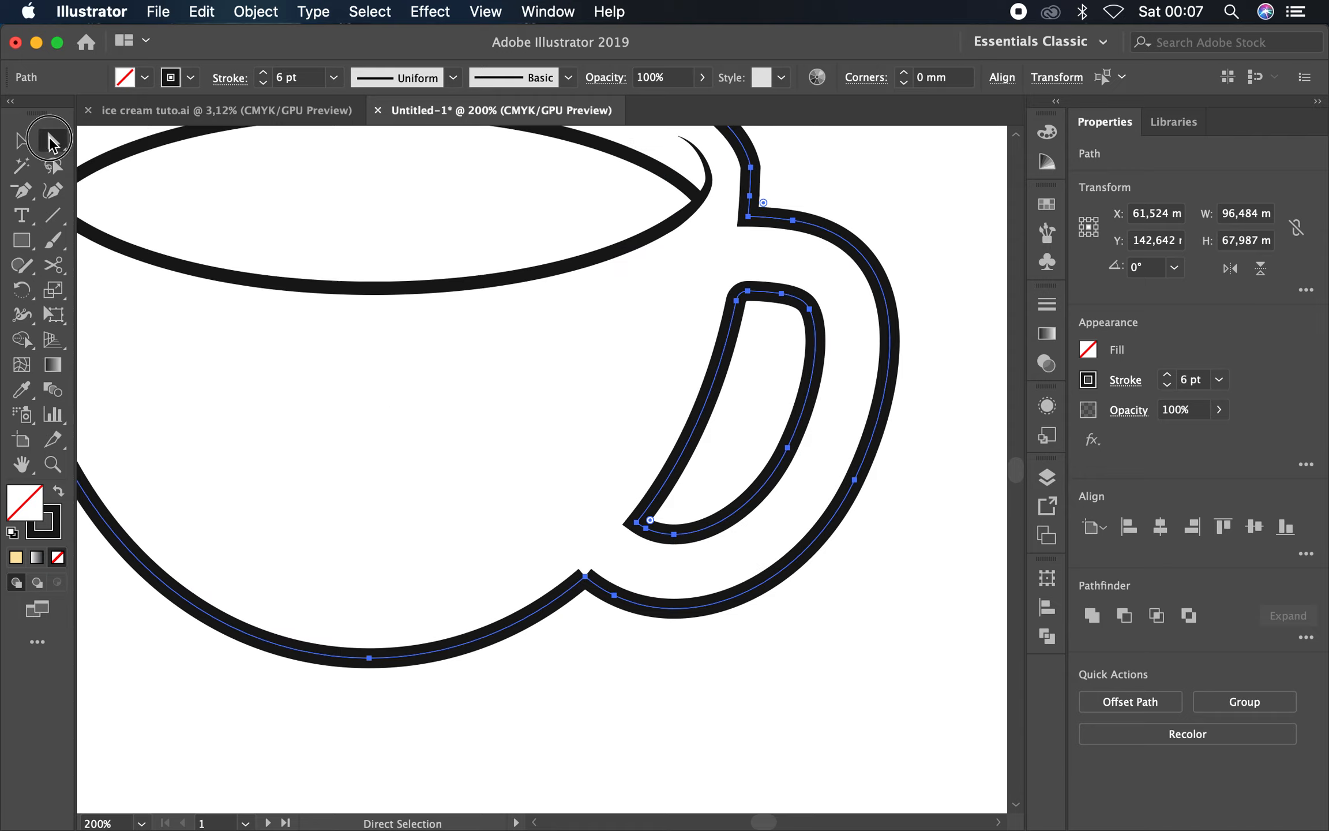
click(540, 493)
scroll(584, 571, up, 2)
scroll(570, 517, up, 4)
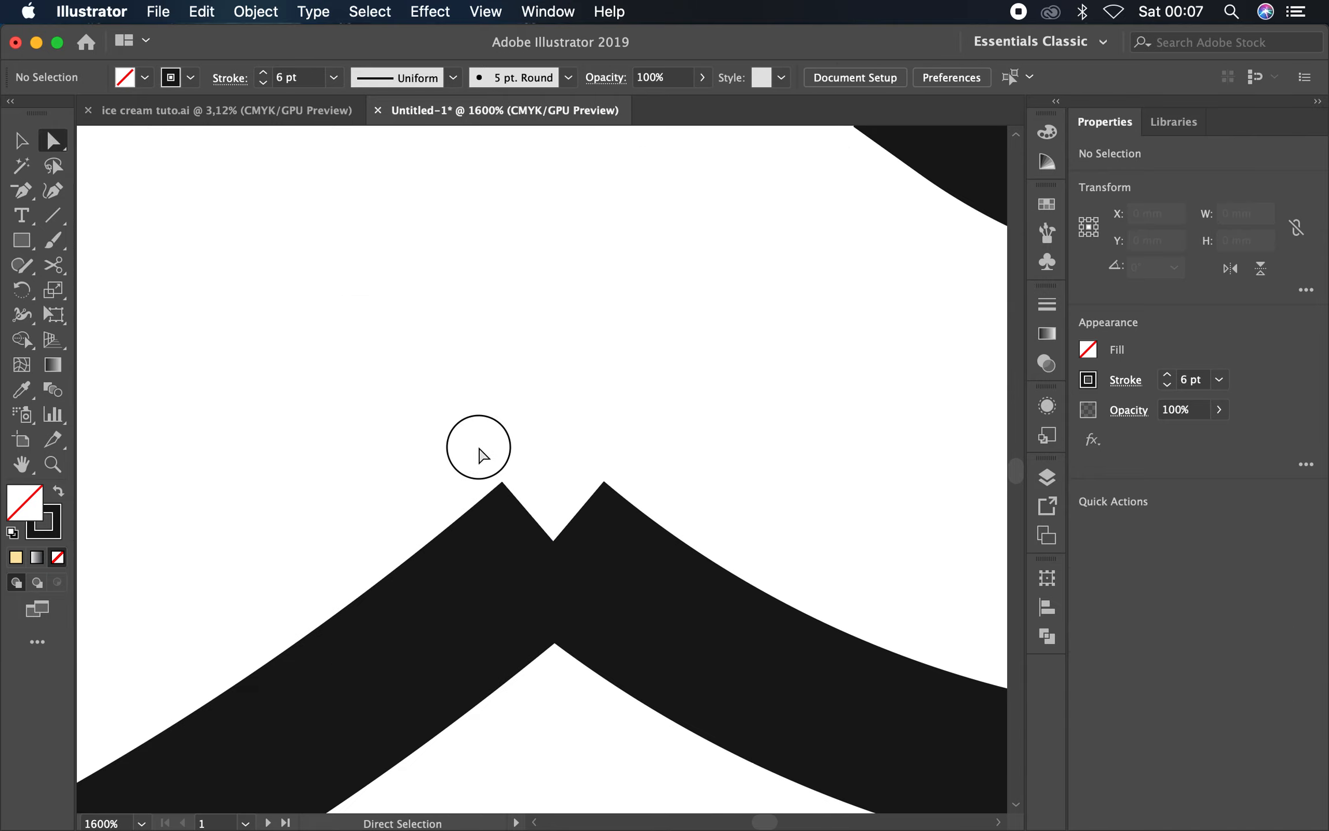
drag(478, 449, 589, 574)
right_click(544, 542)
click(594, 569)
click(436, 468)
scroll(649, 616, down, 5)
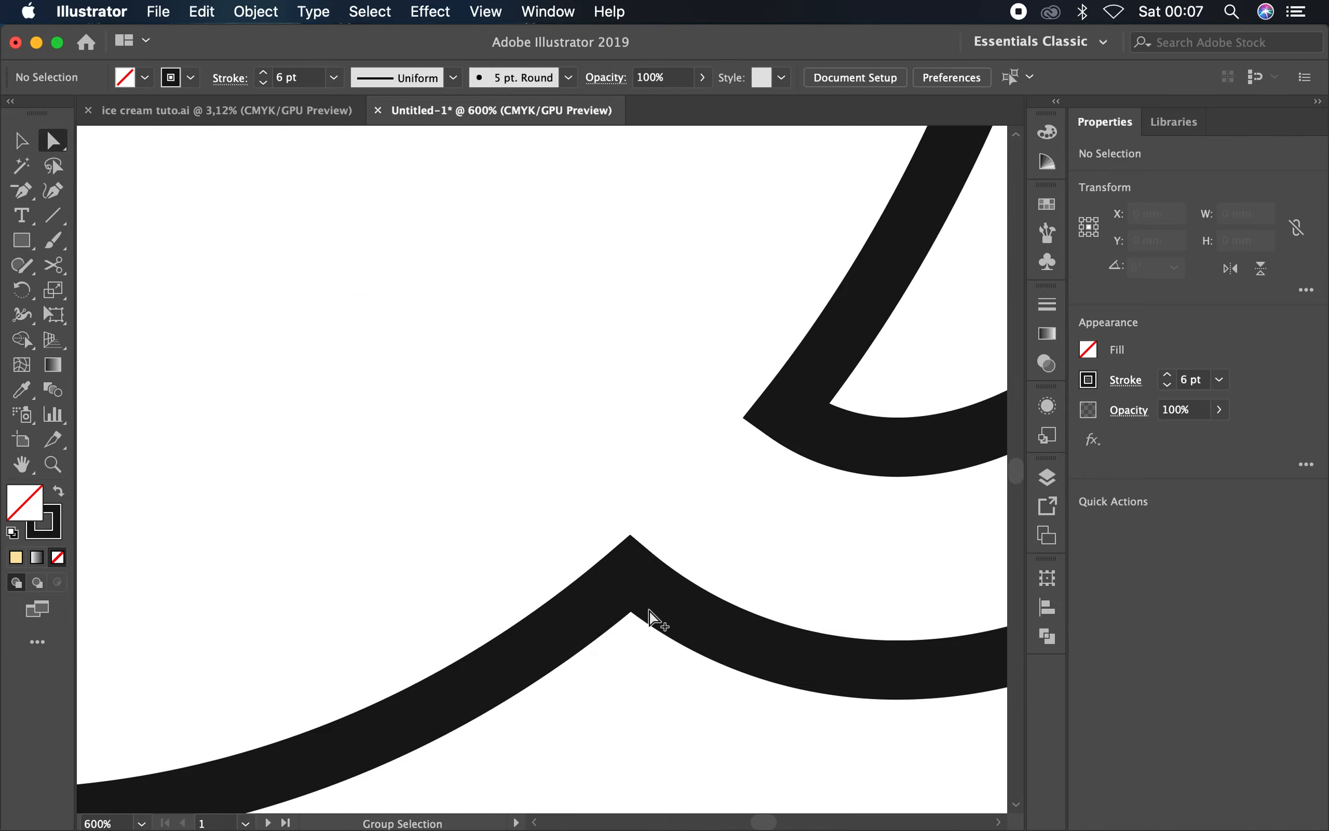
scroll(747, 706, down, 4)
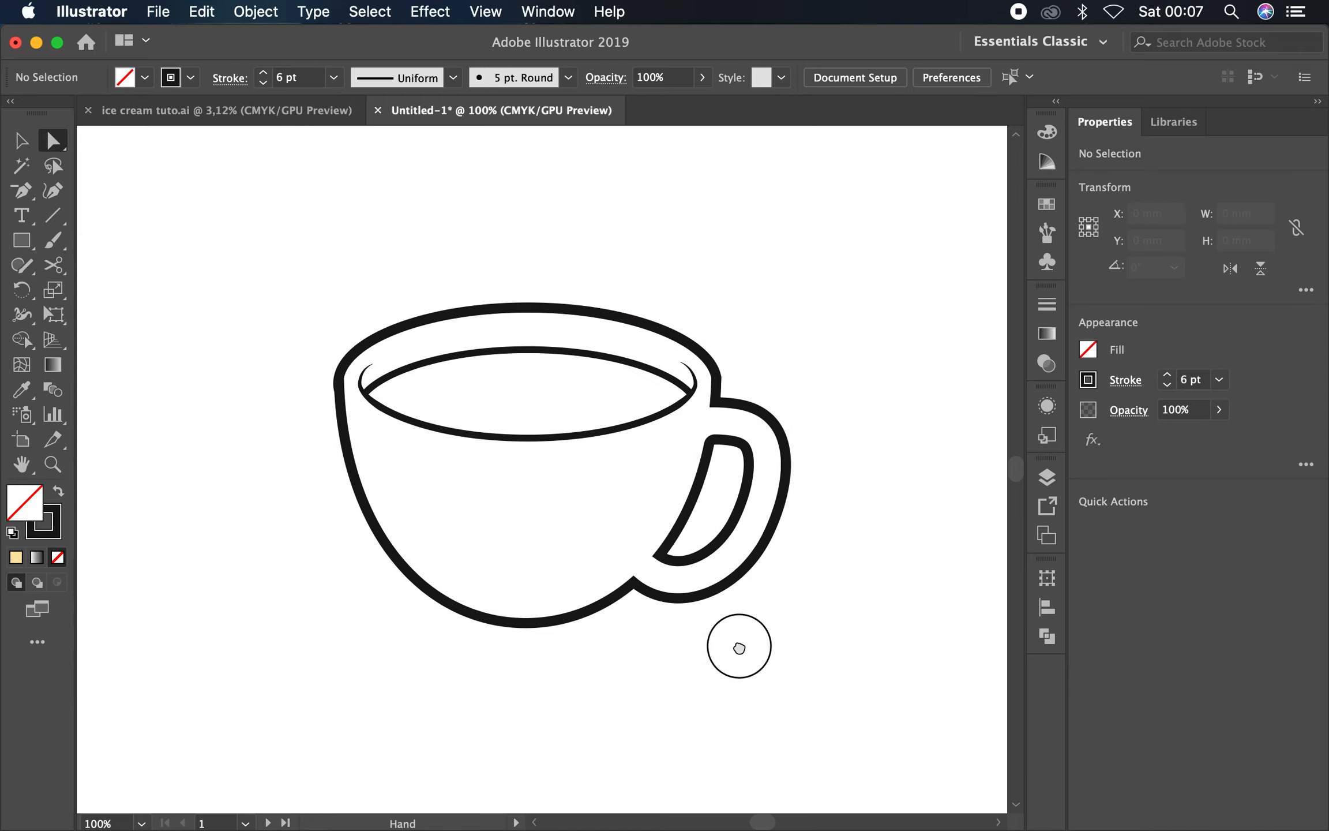
Draw a saucer ellipse about 111 mm wide around the cup's base and position it slightly lower under the bowl
drag(757, 660, 744, 634)
drag(24, 241, 163, 291)
mouse_move(525, 542)
mouse_down()
mouse_move(724, 581)
mouse_move(768, 629)
mouse_move(765, 648)
mouse_up()
click(24, 144)
click(558, 527)
drag(557, 649, 558, 670)
click(581, 614)
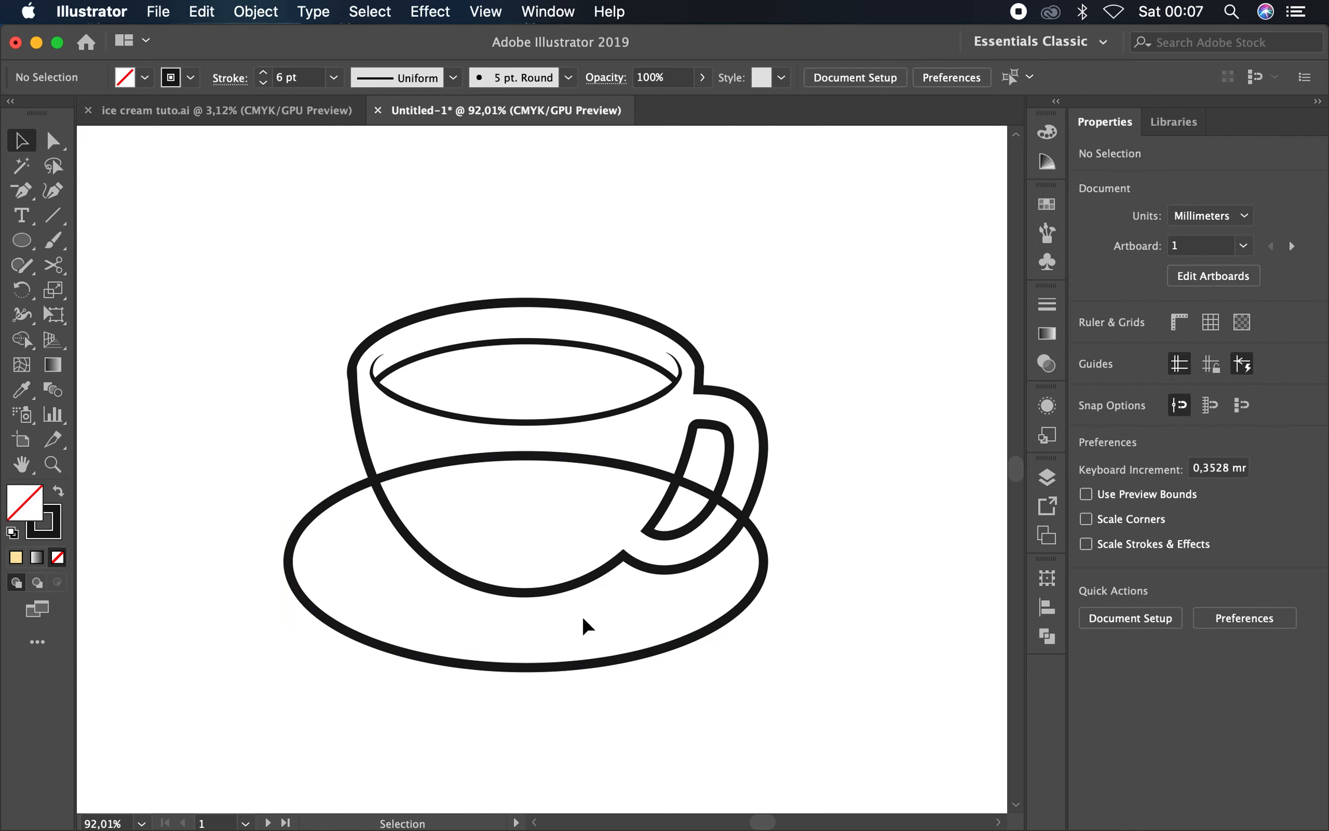
Set the stroke weight of the handle's inner opening outline to 5 pt
click(718, 456)
click(334, 77)
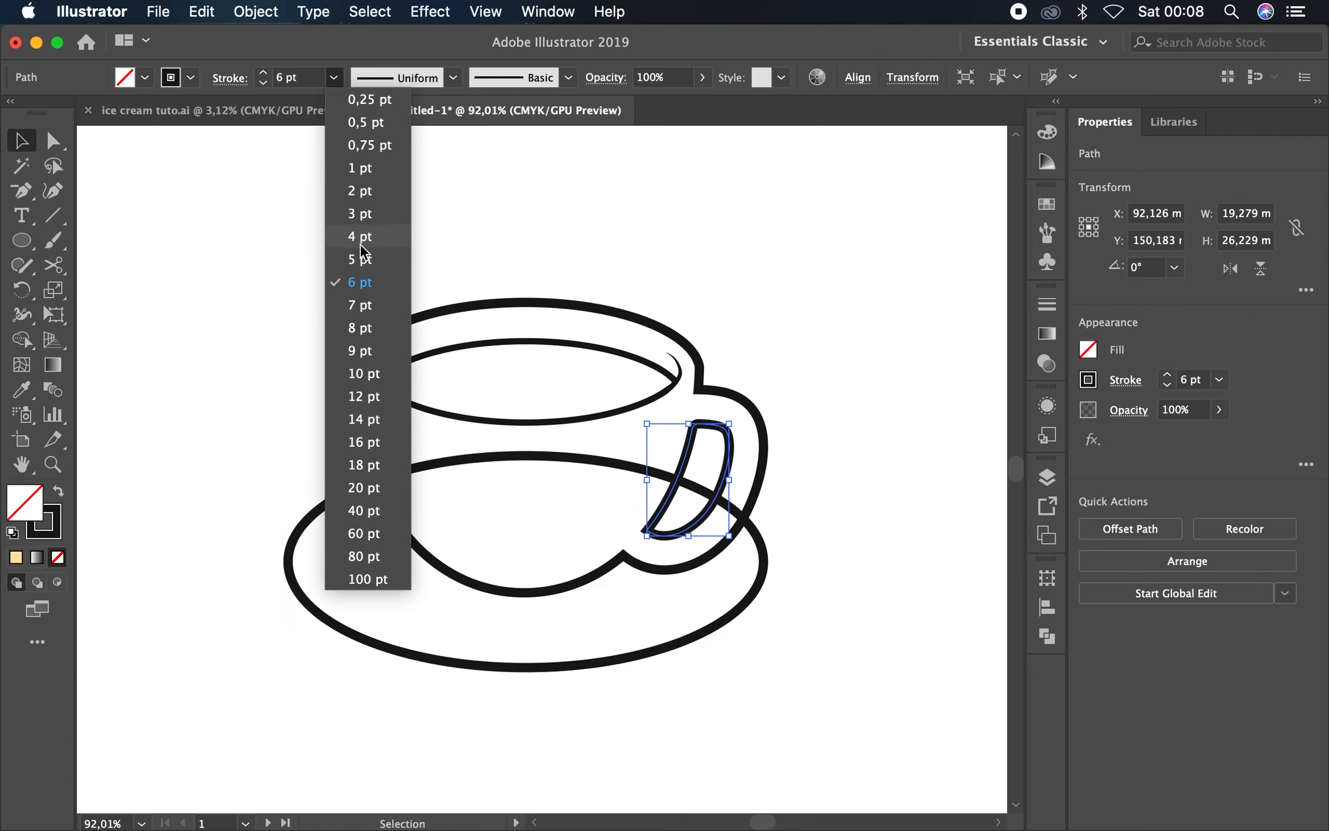
click(371, 261)
click(813, 586)
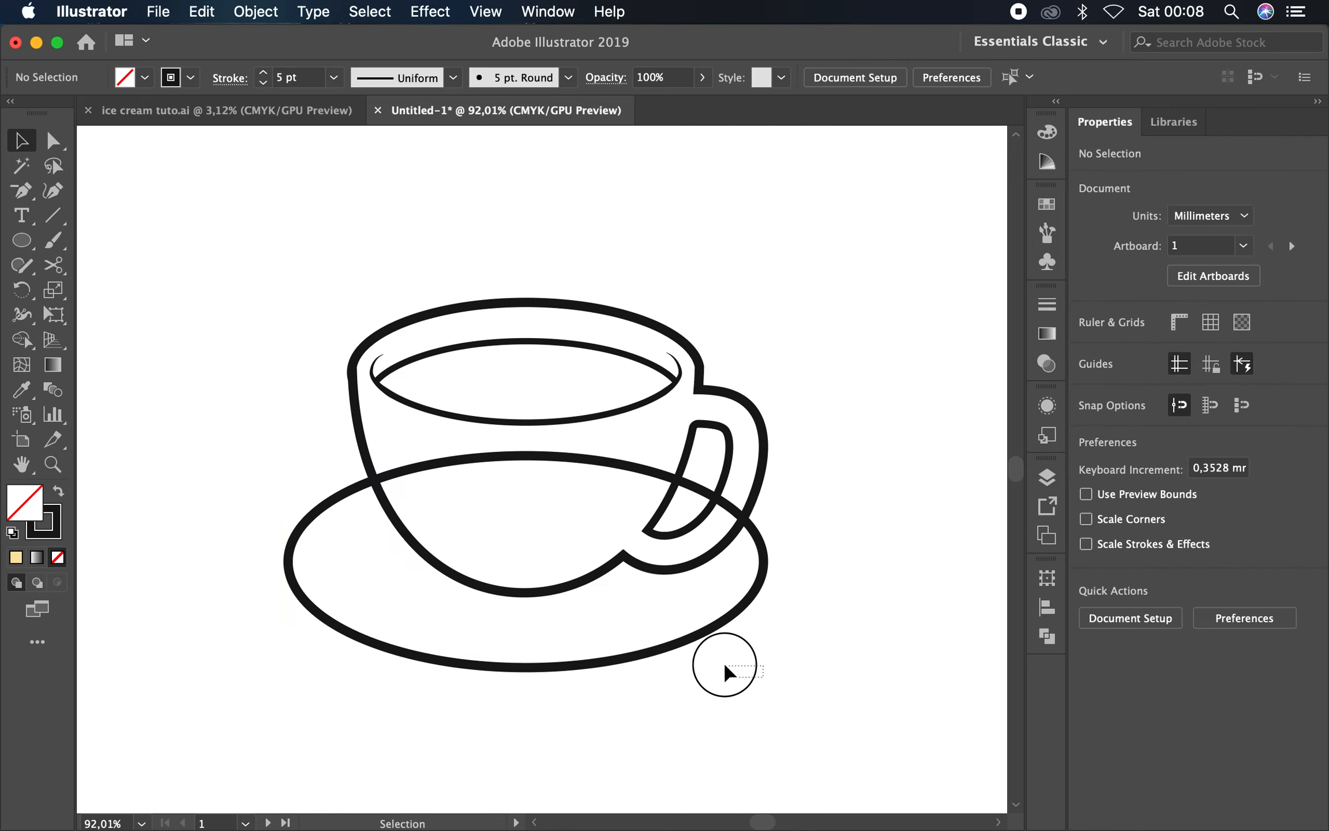
Remove the saucer line segments that cross the cup body and handle band with the Shape Builder
drag(600, 516, 599, 522)
click(22, 339)
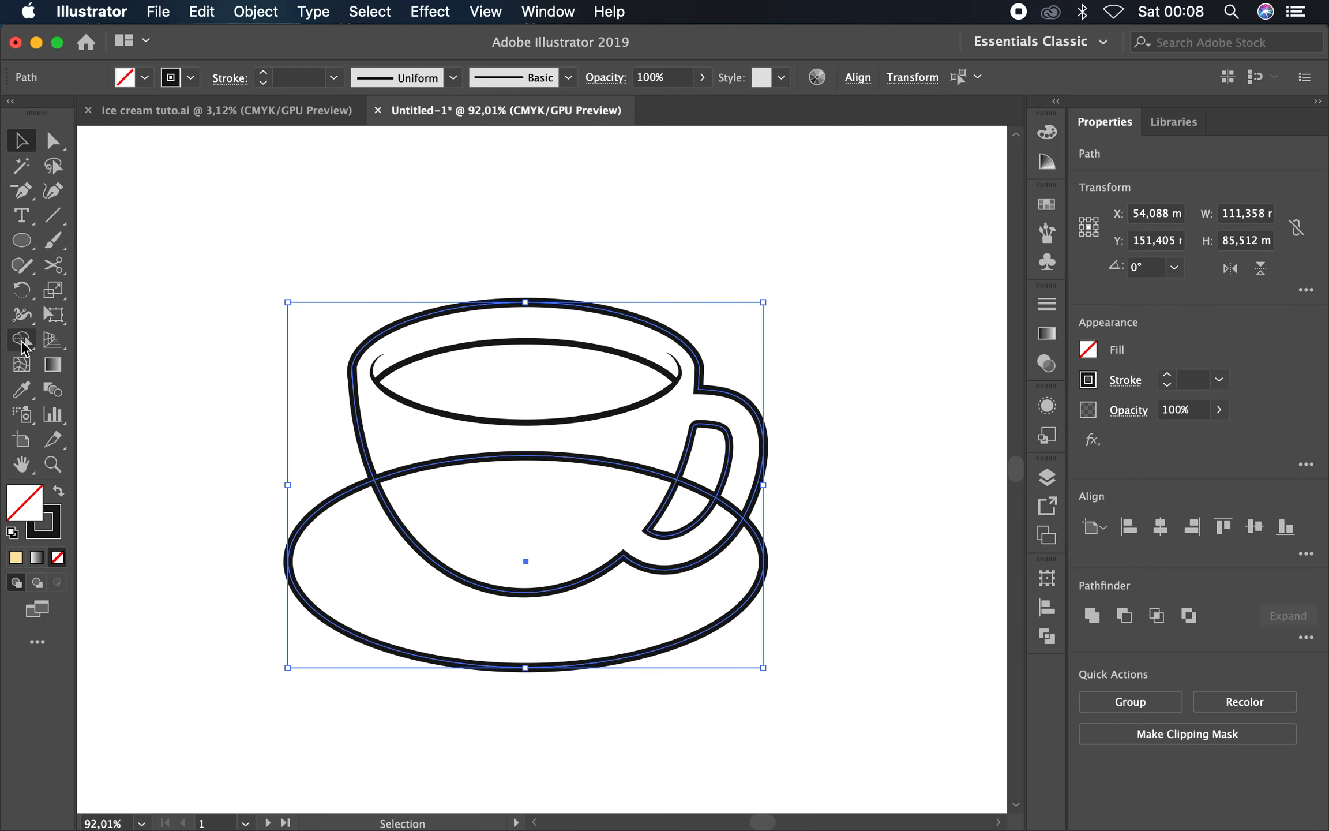
alt+click(537, 457)
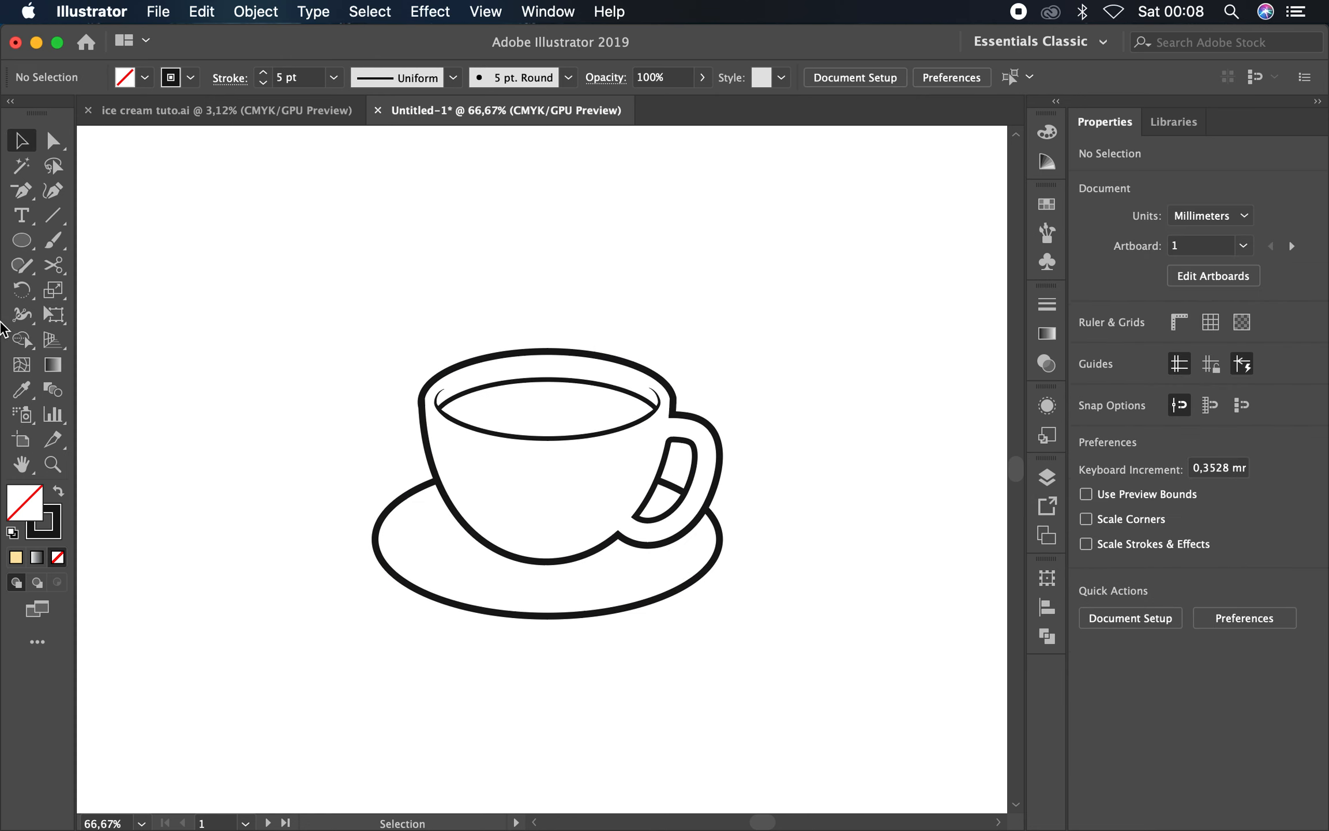
Draw a smaller ellipse about 58 mm wide and 22 mm high over the bottom of the cup
click(21, 240)
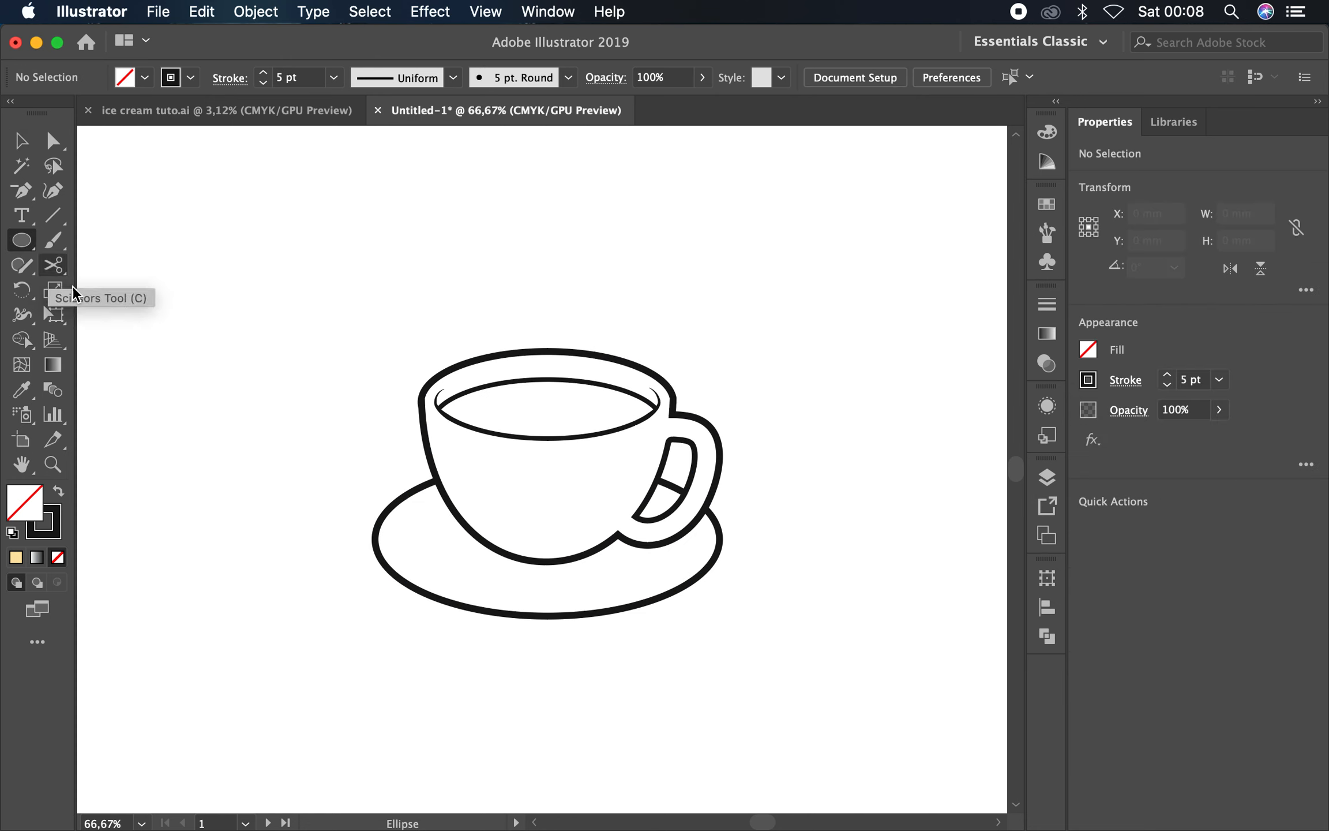
mouse_move(518, 577)
mouse_down()
mouse_move(609, 610)
mouse_move(606, 536)
mouse_move(630, 540)
mouse_up()
key(v)
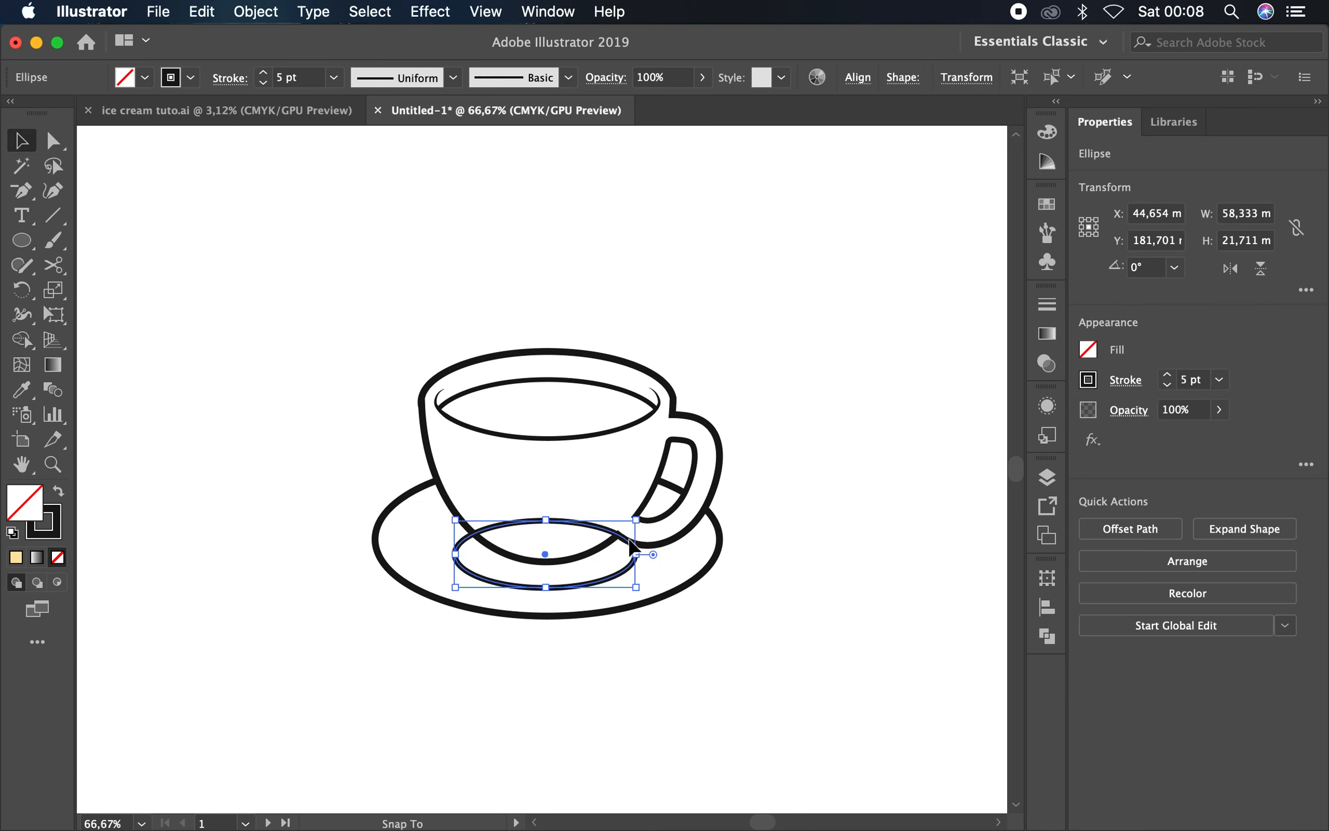
click(699, 703)
scroll(571, 583, up, 1)
Stretch the small ellipse to about 29 mm high and nudge it sideways to centre it beneath the bowl
drag(570, 589, 580, 570)
drag(541, 471, 550, 436)
click(681, 674)
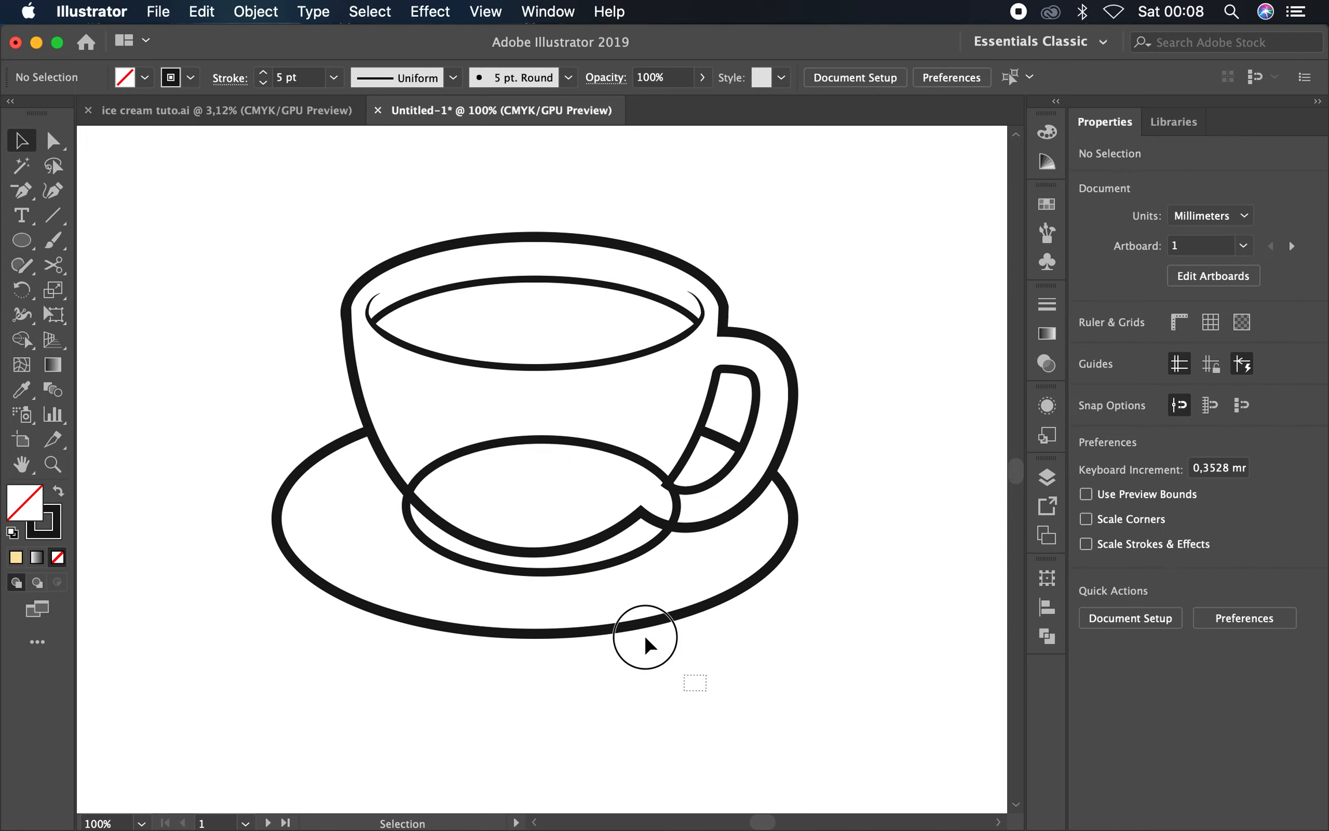
click(581, 445)
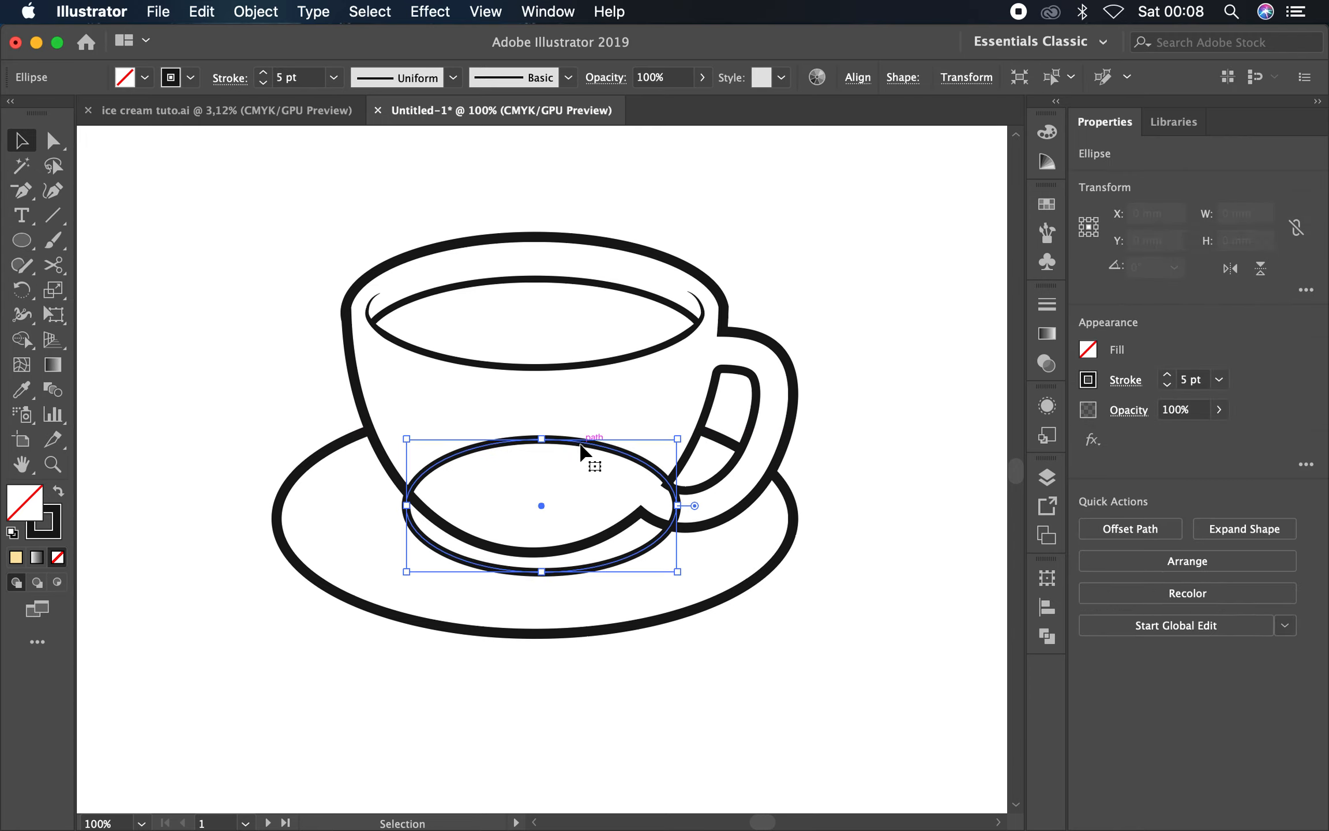
key(Left)
key(Left)
key(Left)
key(Left)
key(Left)
key(Up)
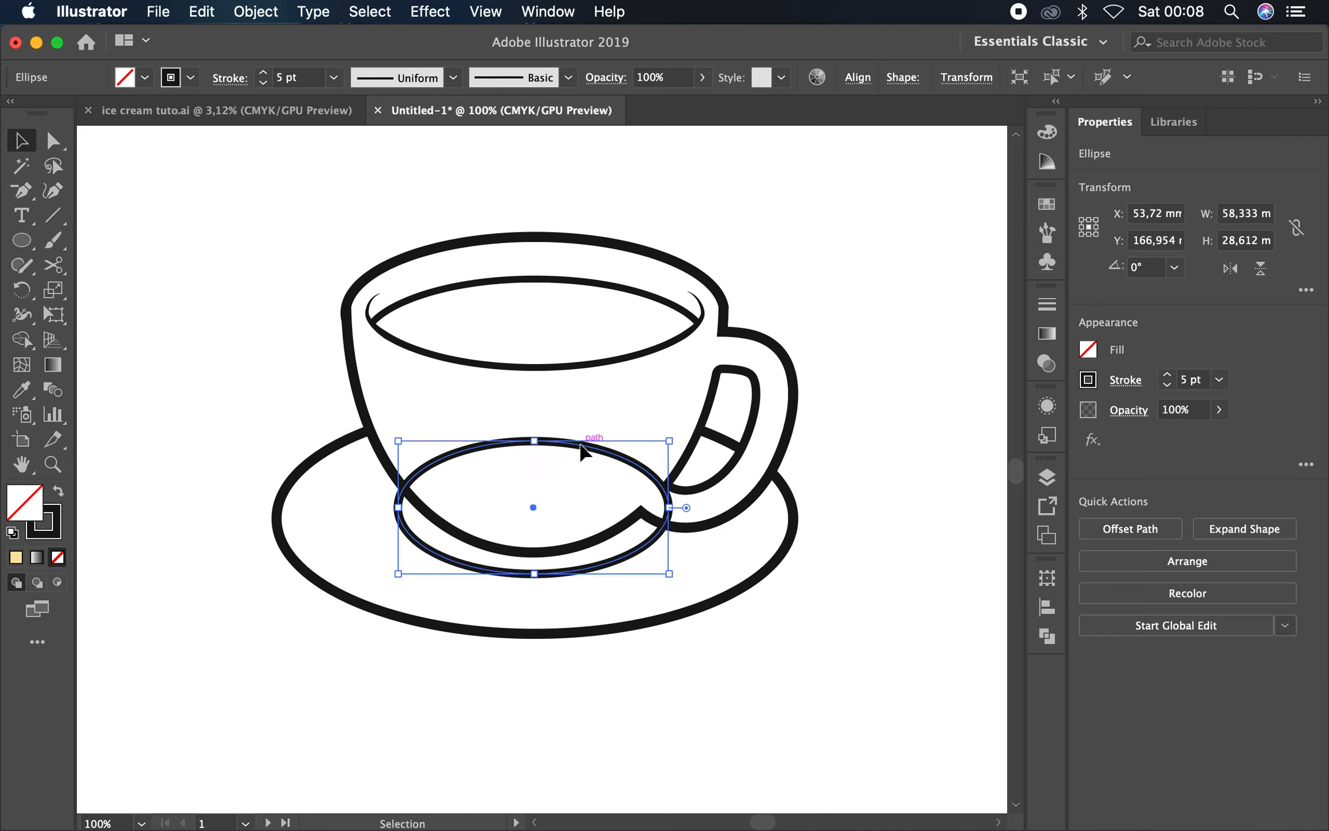
Trim the parts of the small ellipse overlapping the cup with the Shape Builder, keeping the foot line on the saucer
drag(702, 696, 346, 435)
click(23, 344)
drag(522, 404, 517, 448)
click(22, 140)
click(236, 207)
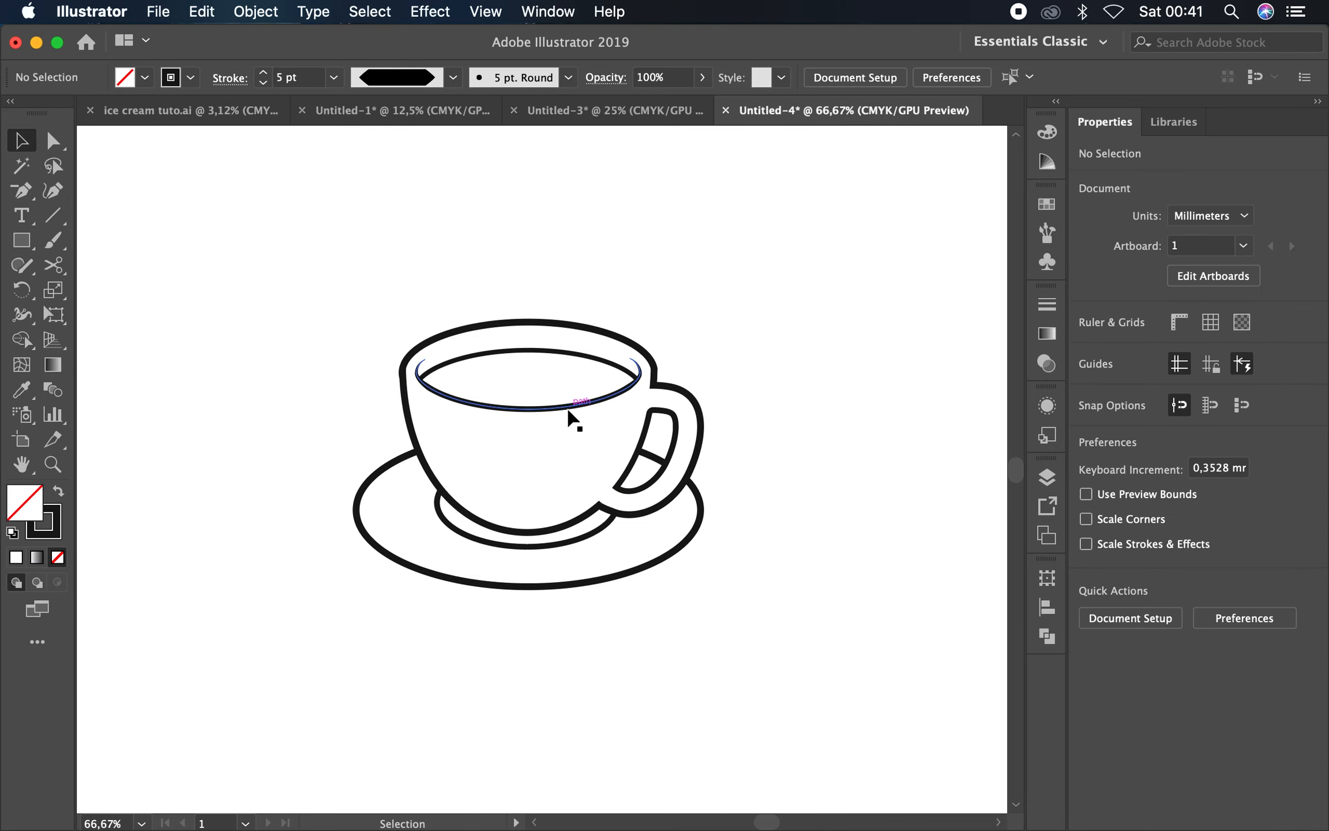
Set the stroke weight of the front arc of the cup's opening to 5 pt
click(570, 410)
click(333, 77)
click(369, 262)
click(743, 407)
Reshape the lower curve of the outer handle by shortening and redirecting the direction handles of its two lower anchor points
scroll(629, 554, up, 1)
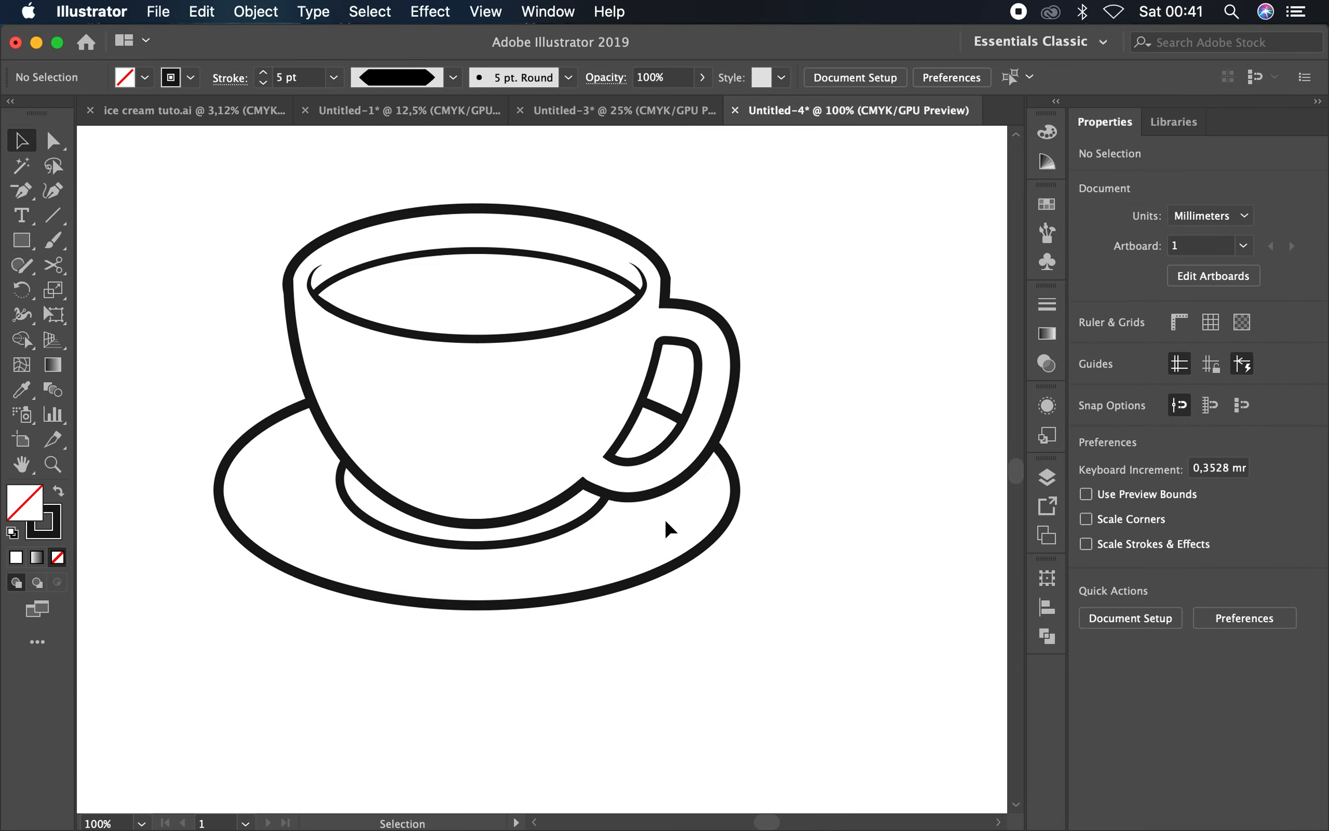
click(52, 141)
click(637, 499)
scroll(613, 516, up, 1)
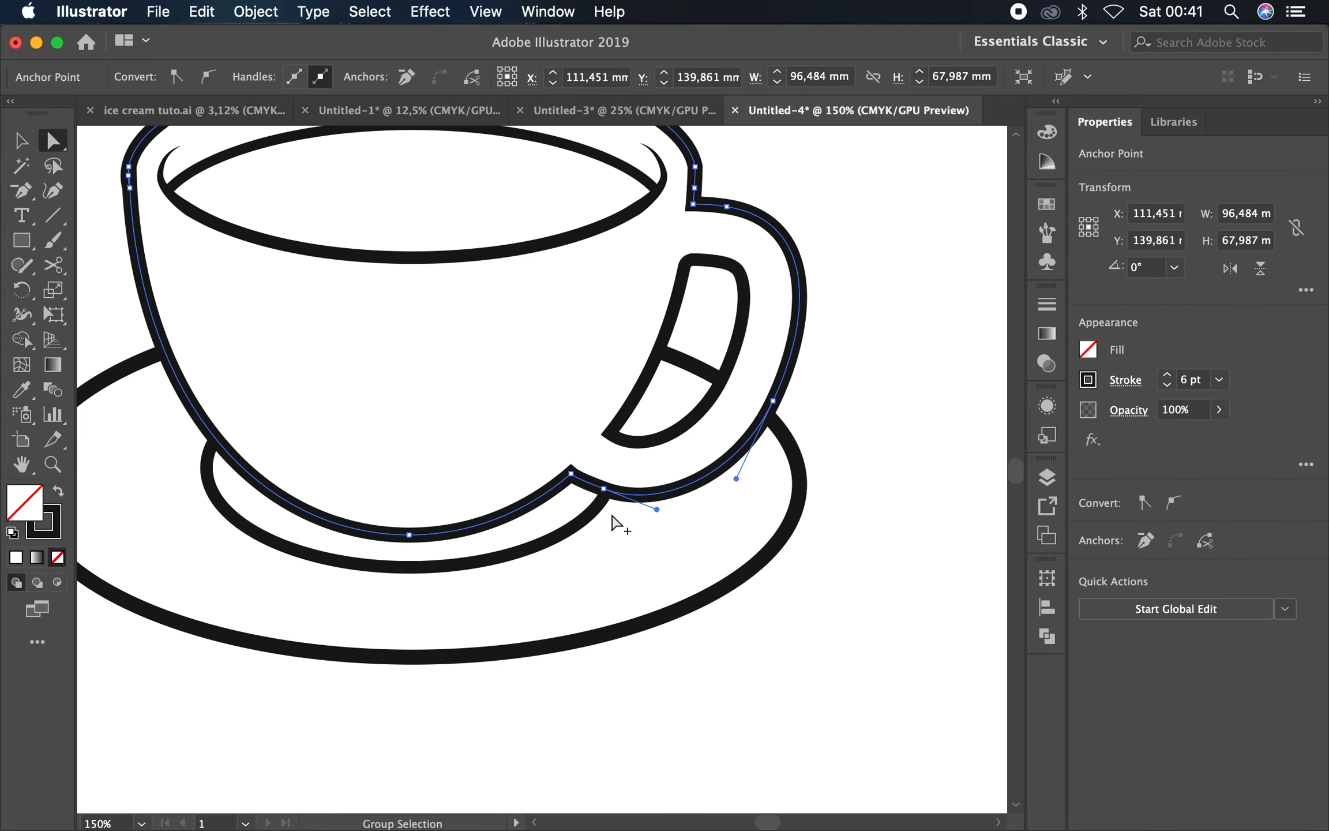
drag(657, 509, 635, 504)
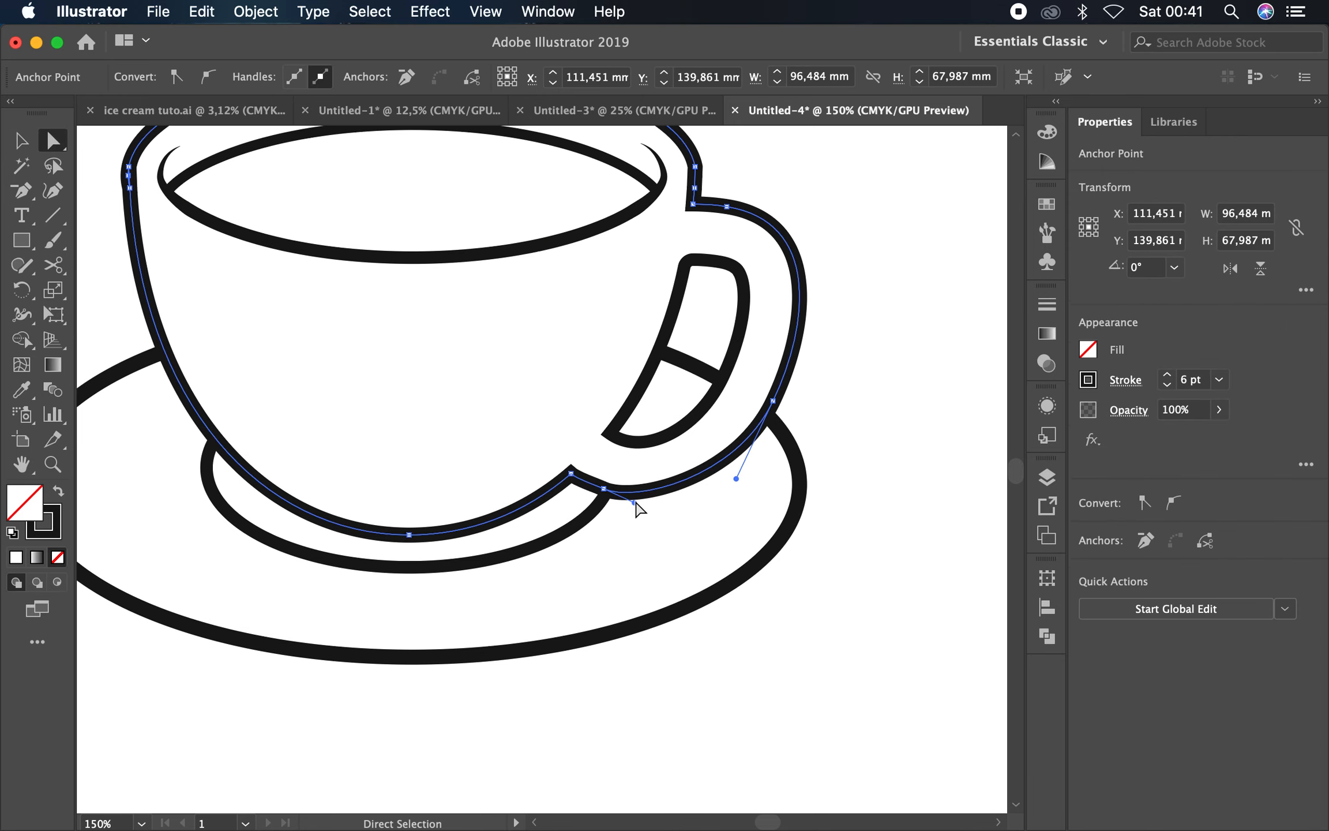
click(772, 401)
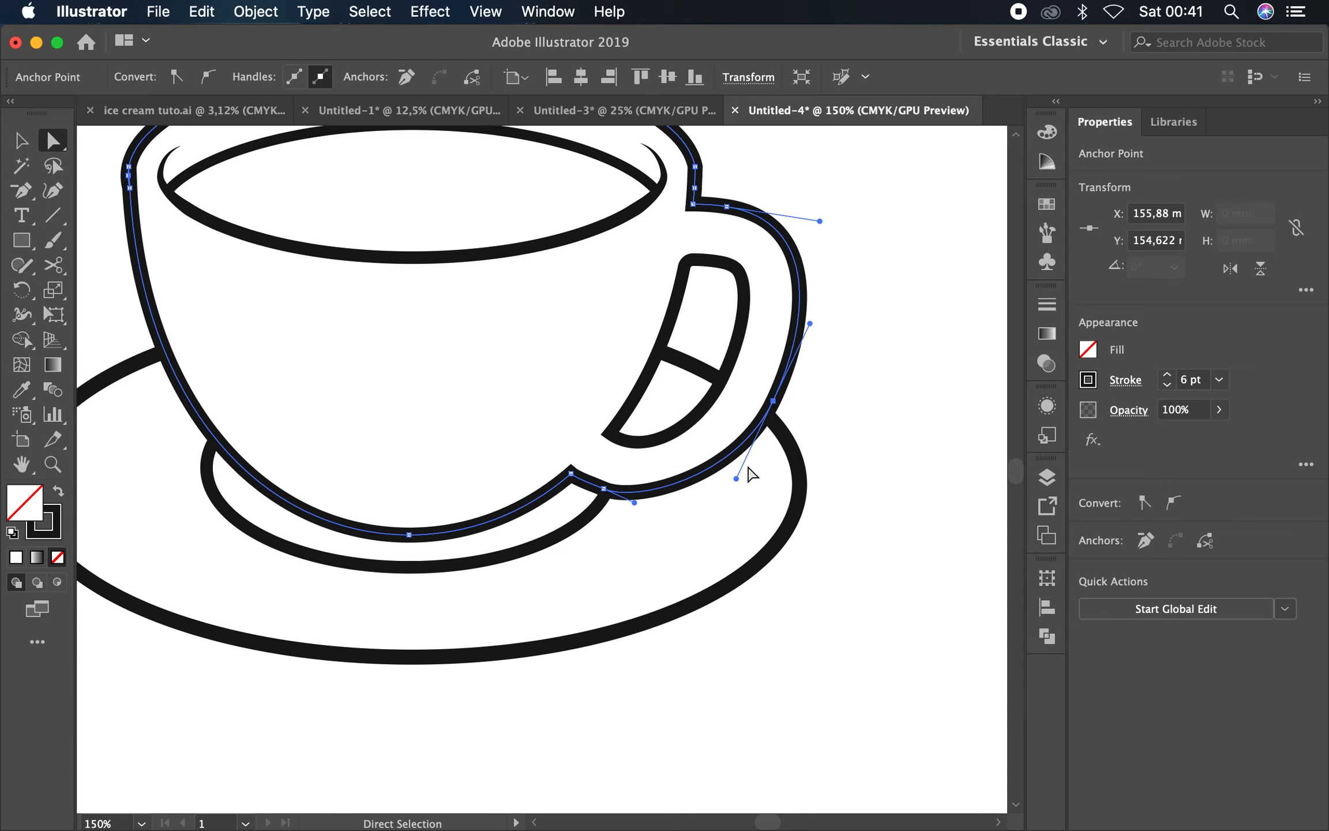
drag(737, 482, 717, 490)
click(730, 518)
Set the stroke weight of the upper liquid arc in the cup's opening to 5 pt
scroll(721, 520, down, 1)
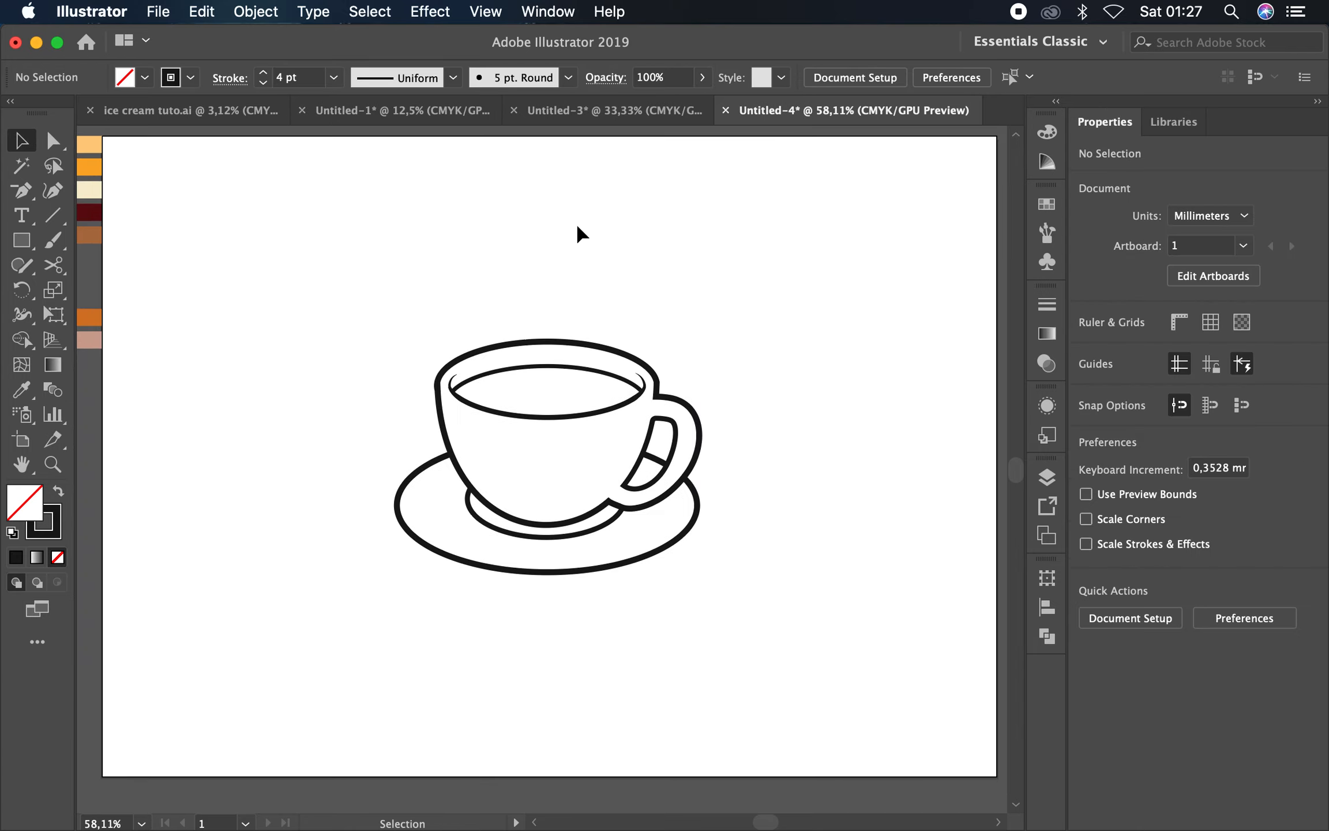
scroll(579, 227, down, 1)
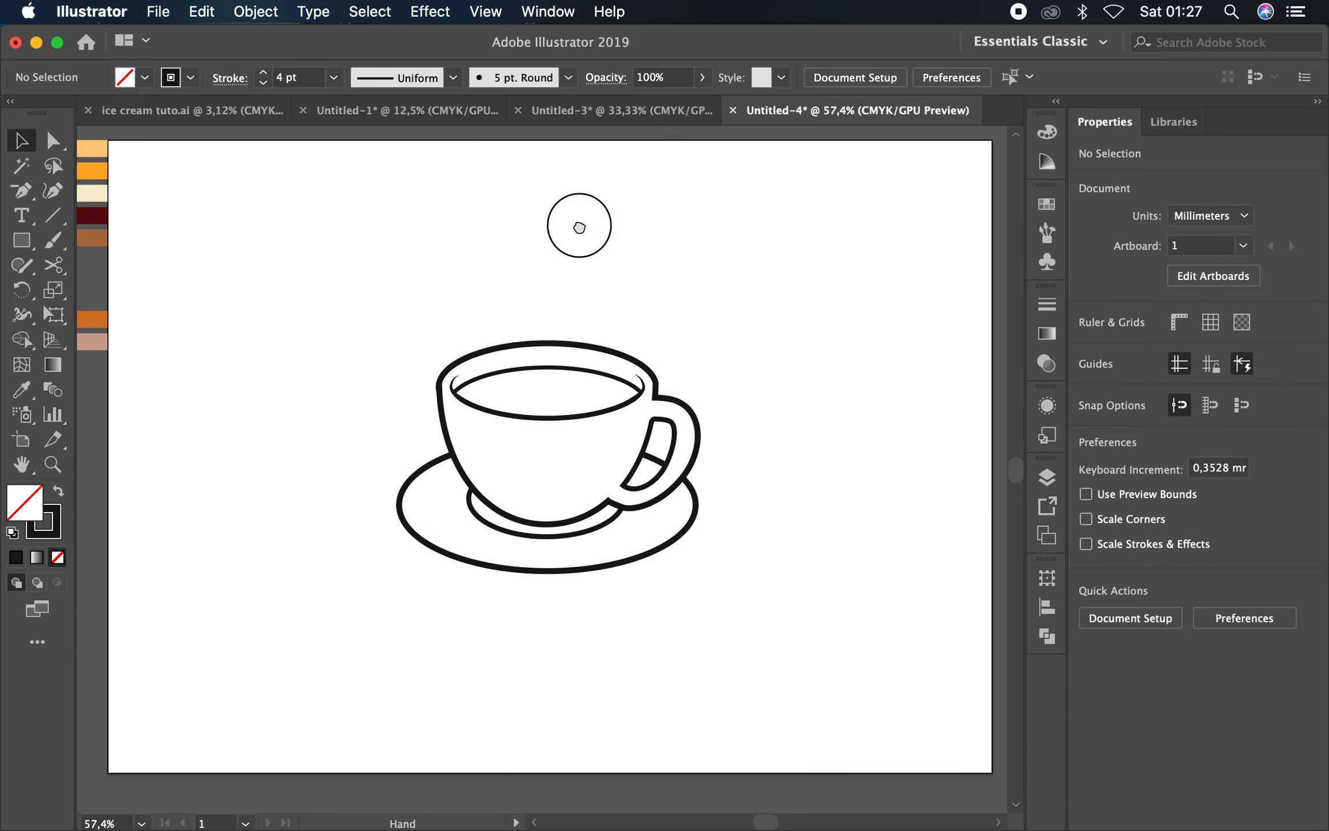
drag(579, 227, 578, 242)
click(543, 381)
click(334, 77)
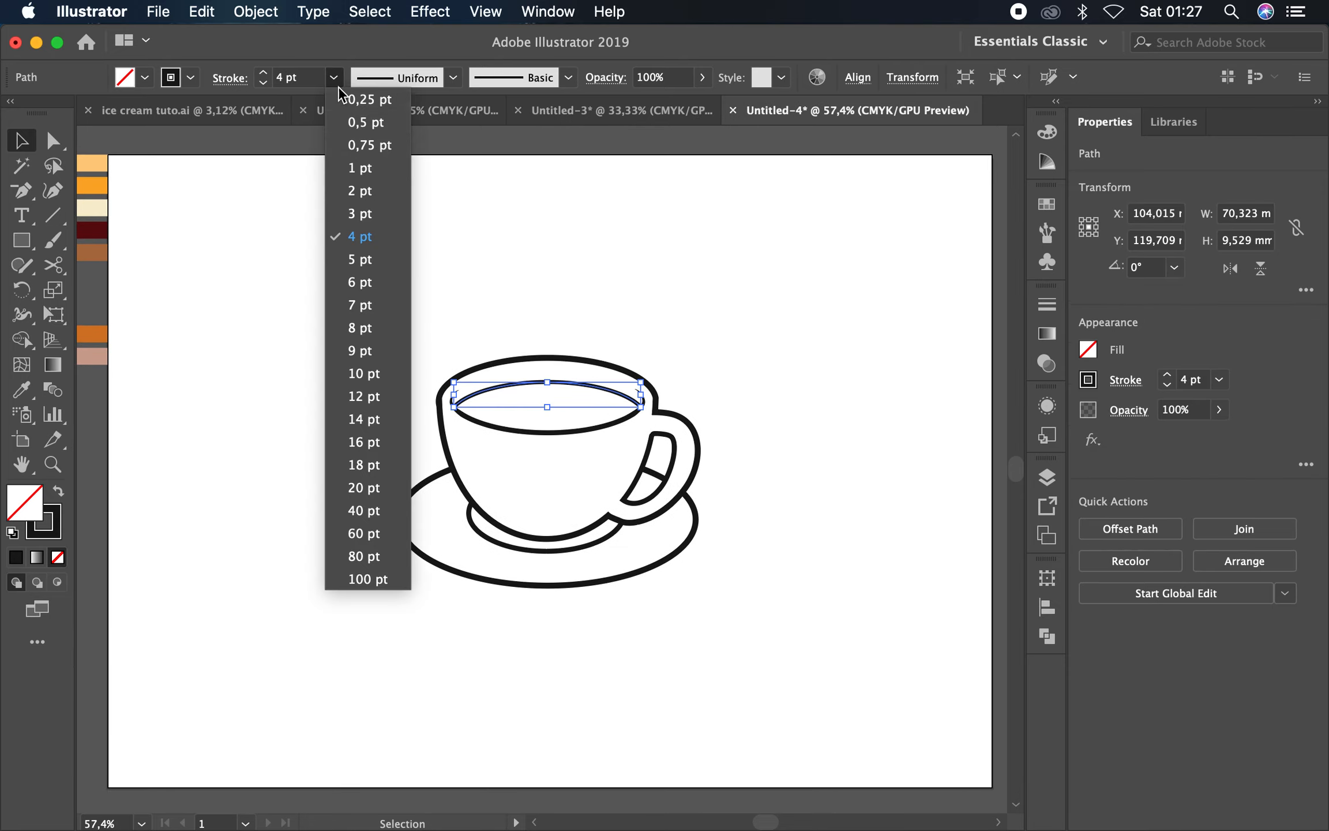
click(361, 259)
click(518, 236)
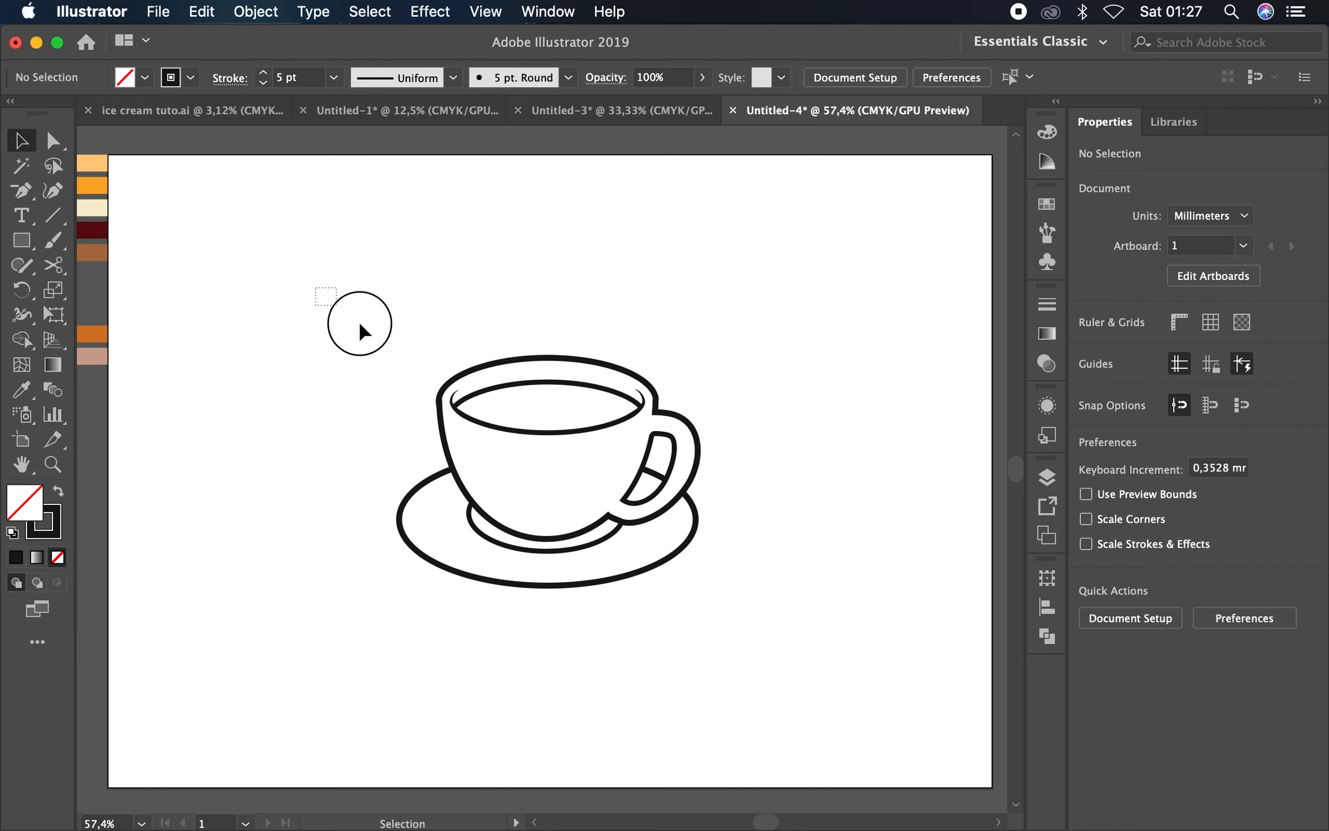
Expand the appearance of the whole cup and saucer artwork, and expand its strokes into filled shapes
drag(769, 622, 769, 622)
click(255, 11)
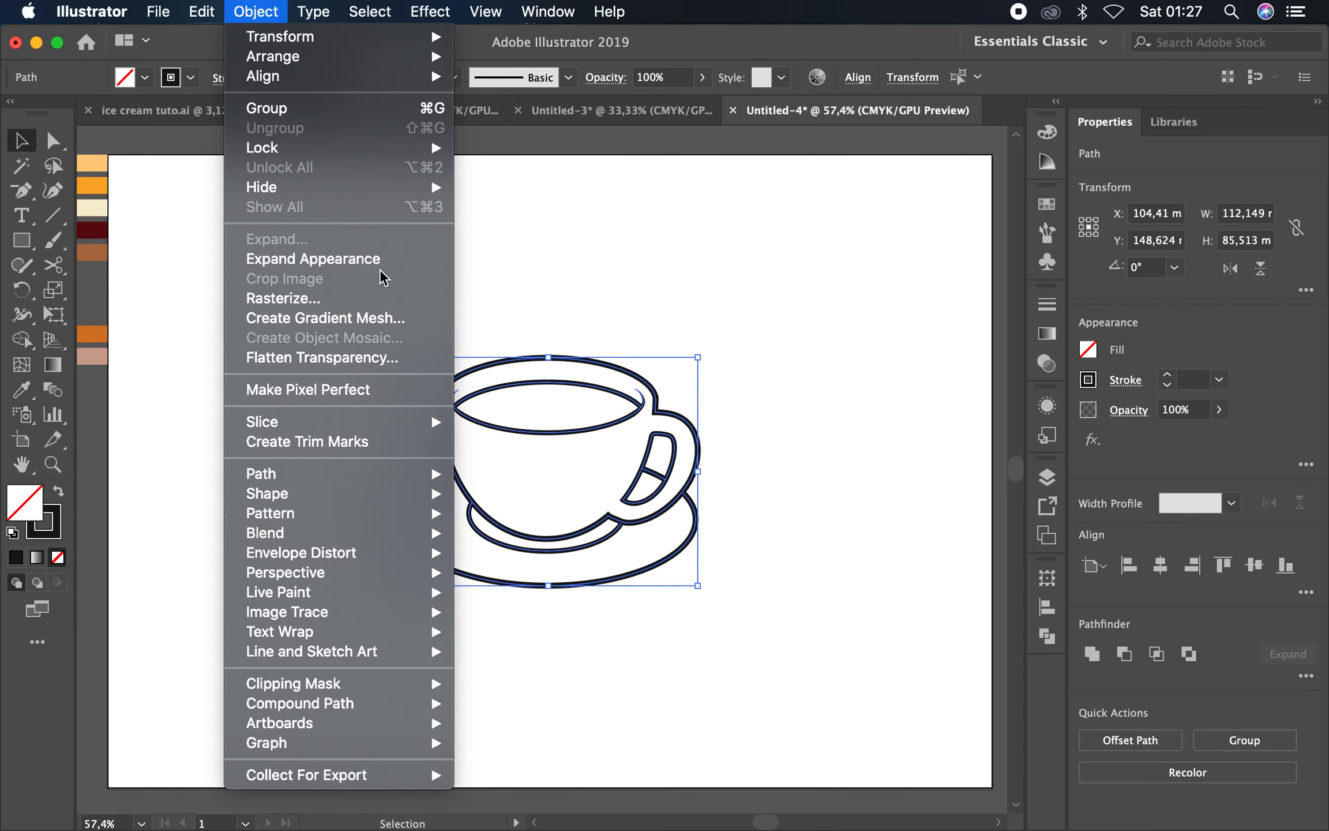
click(346, 263)
drag(414, 287, 724, 631)
click(253, 13)
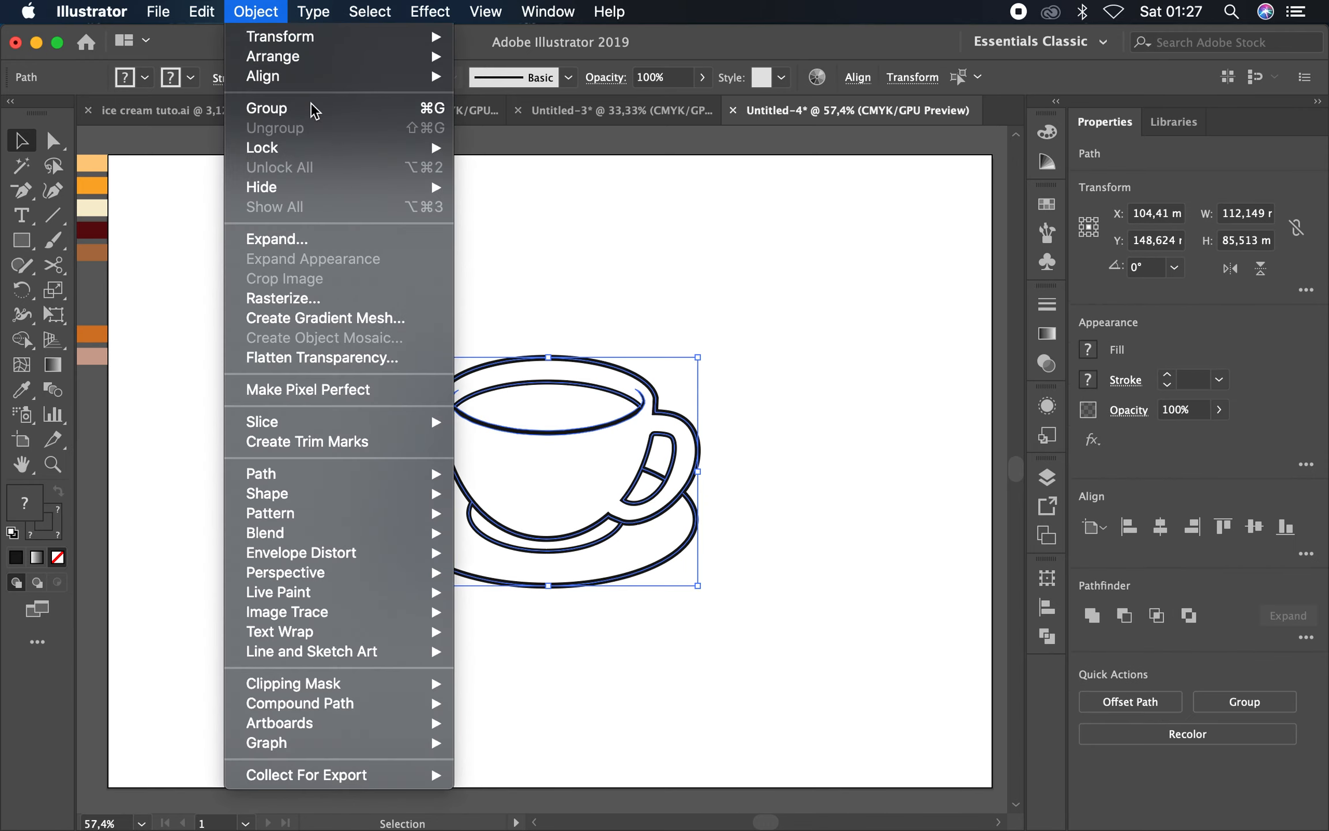
click(343, 238)
click(724, 553)
click(722, 326)
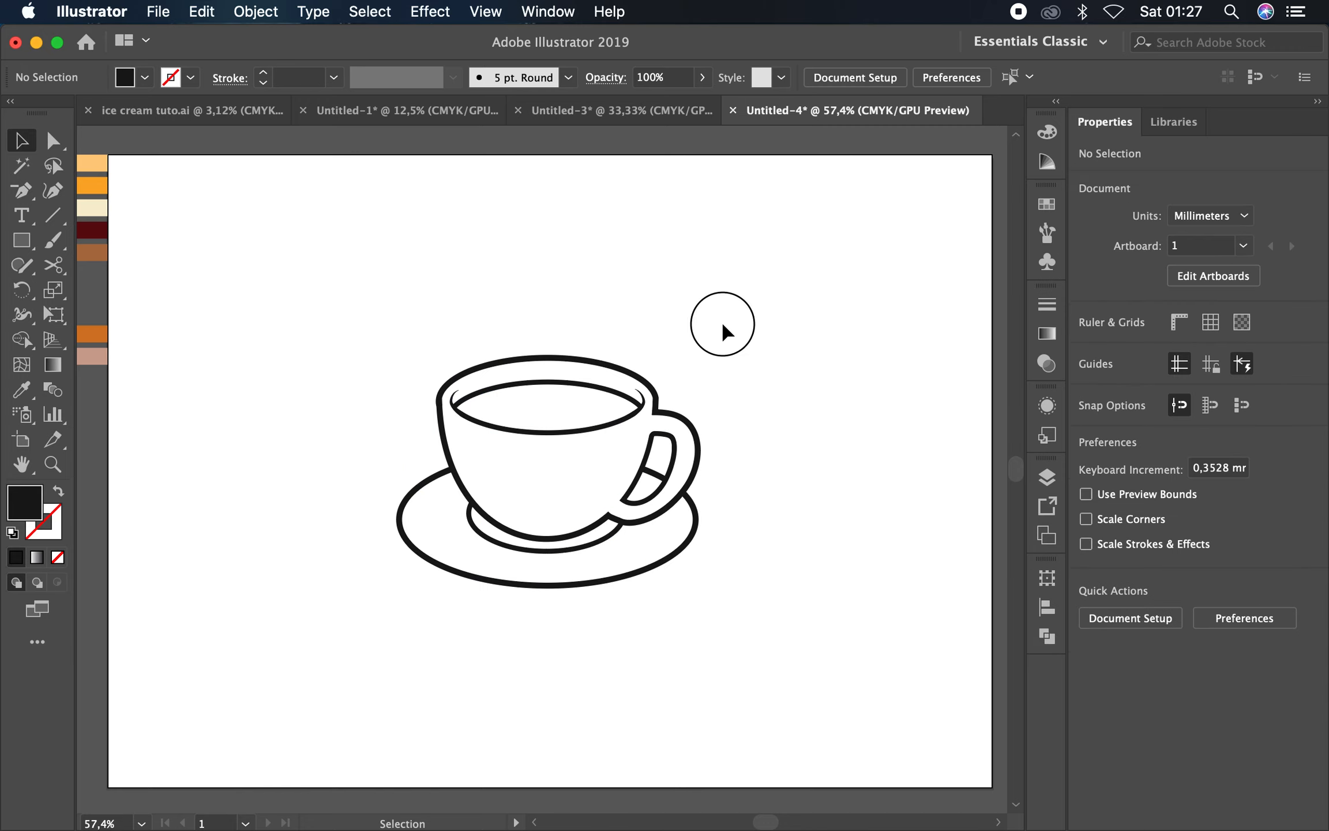
Recolour all the cup and saucer outlines with the dark maroon sampled from the palette
drag(402, 605, 402, 607)
click(21, 390)
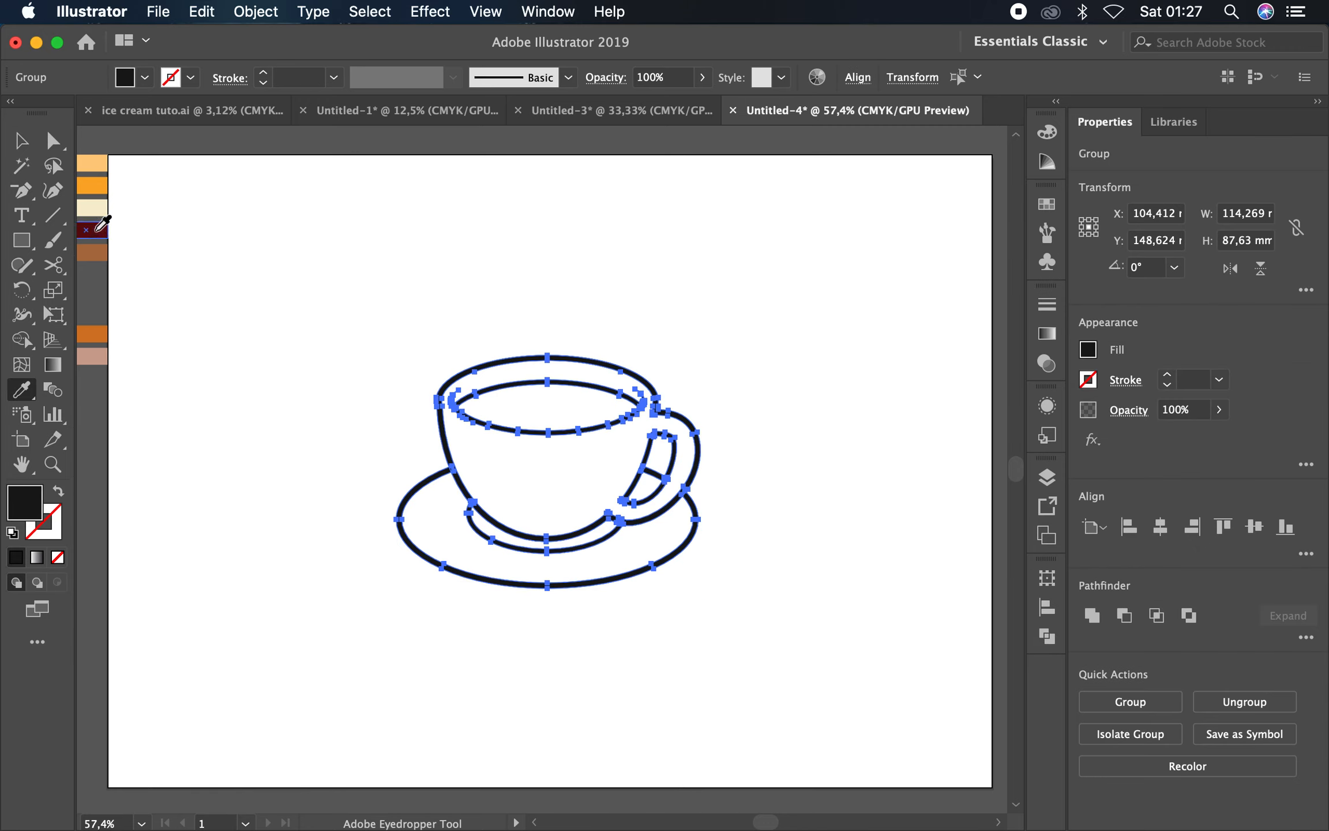
click(12, 141)
click(485, 245)
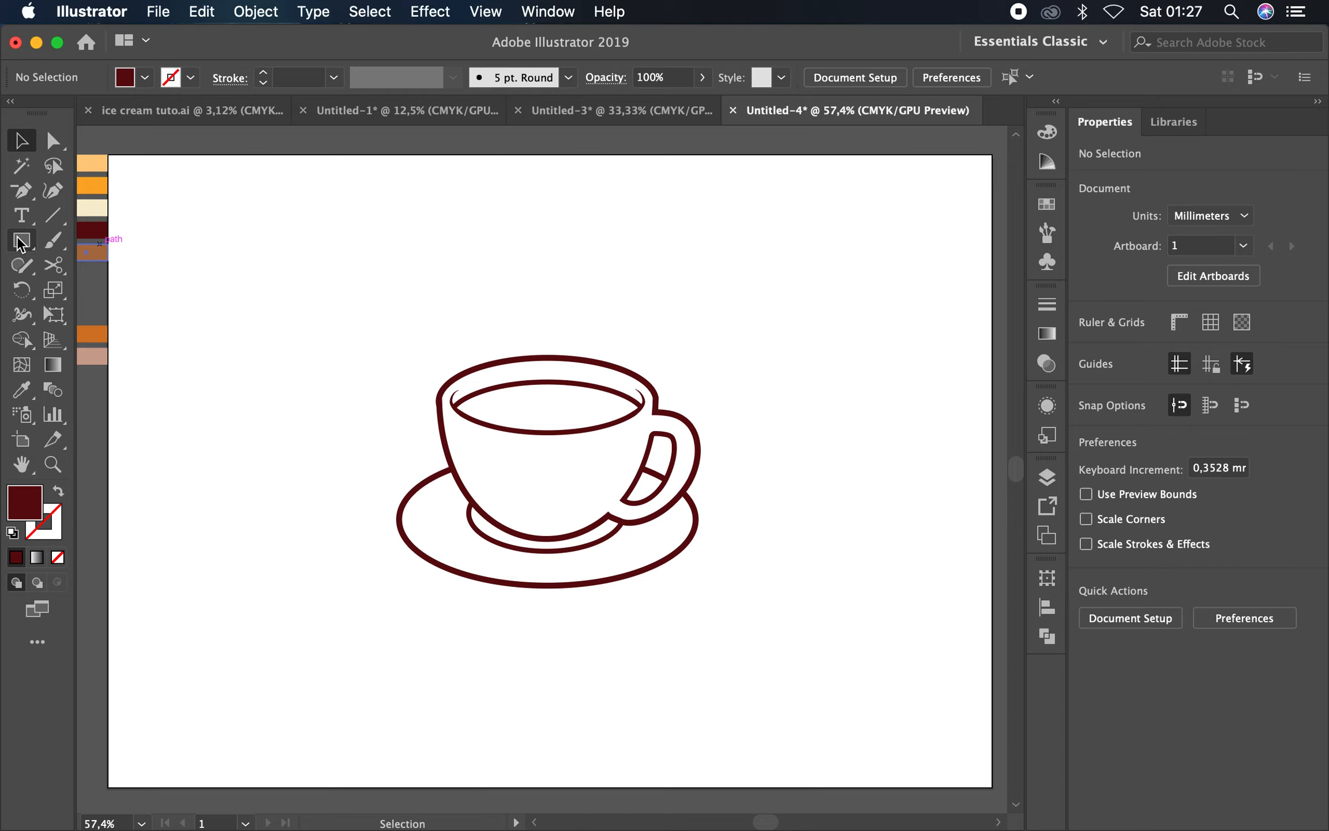
Draw a light orange rectangle of about 332 × 238 mm covering the artboard and send it behind the cup
click(92, 163)
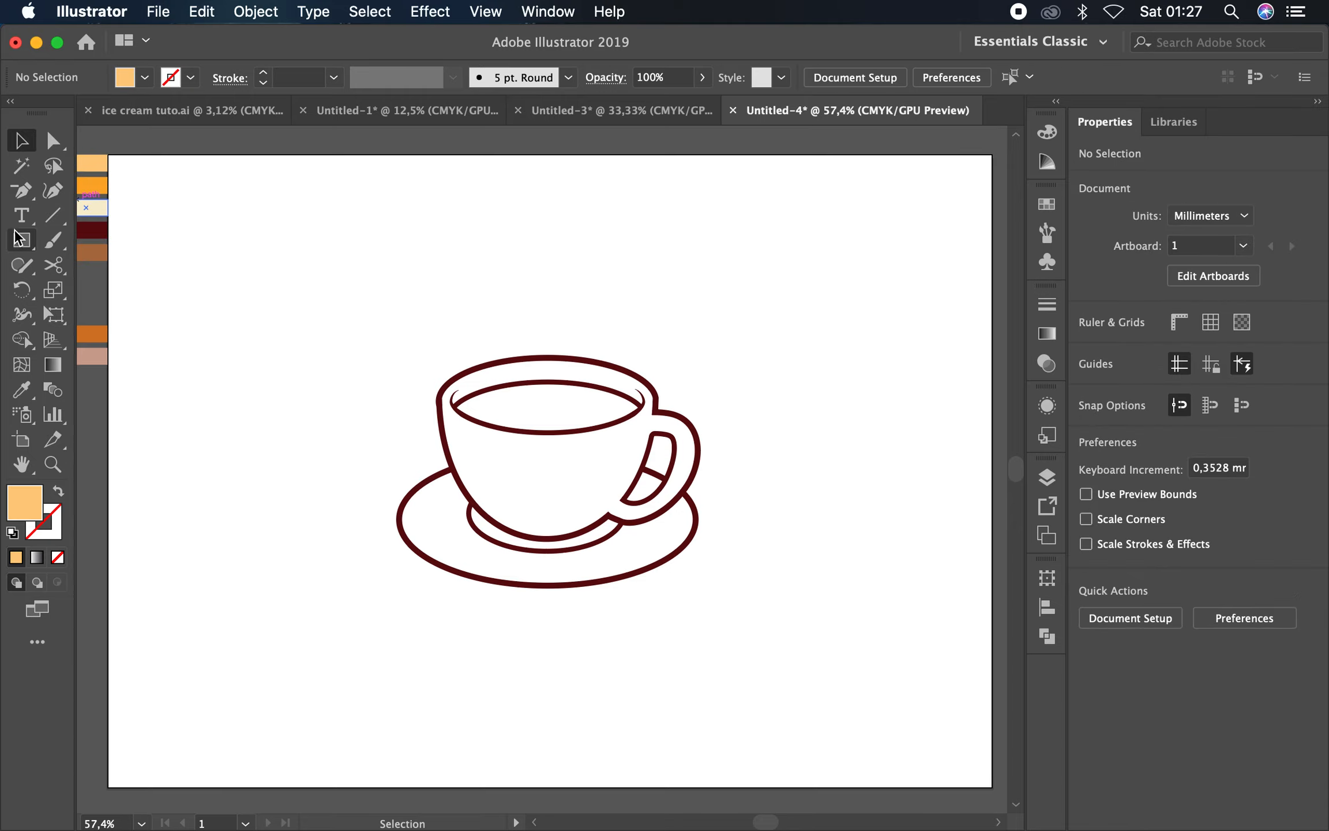
key(m)
drag(110, 156, 990, 787)
right_click(425, 308)
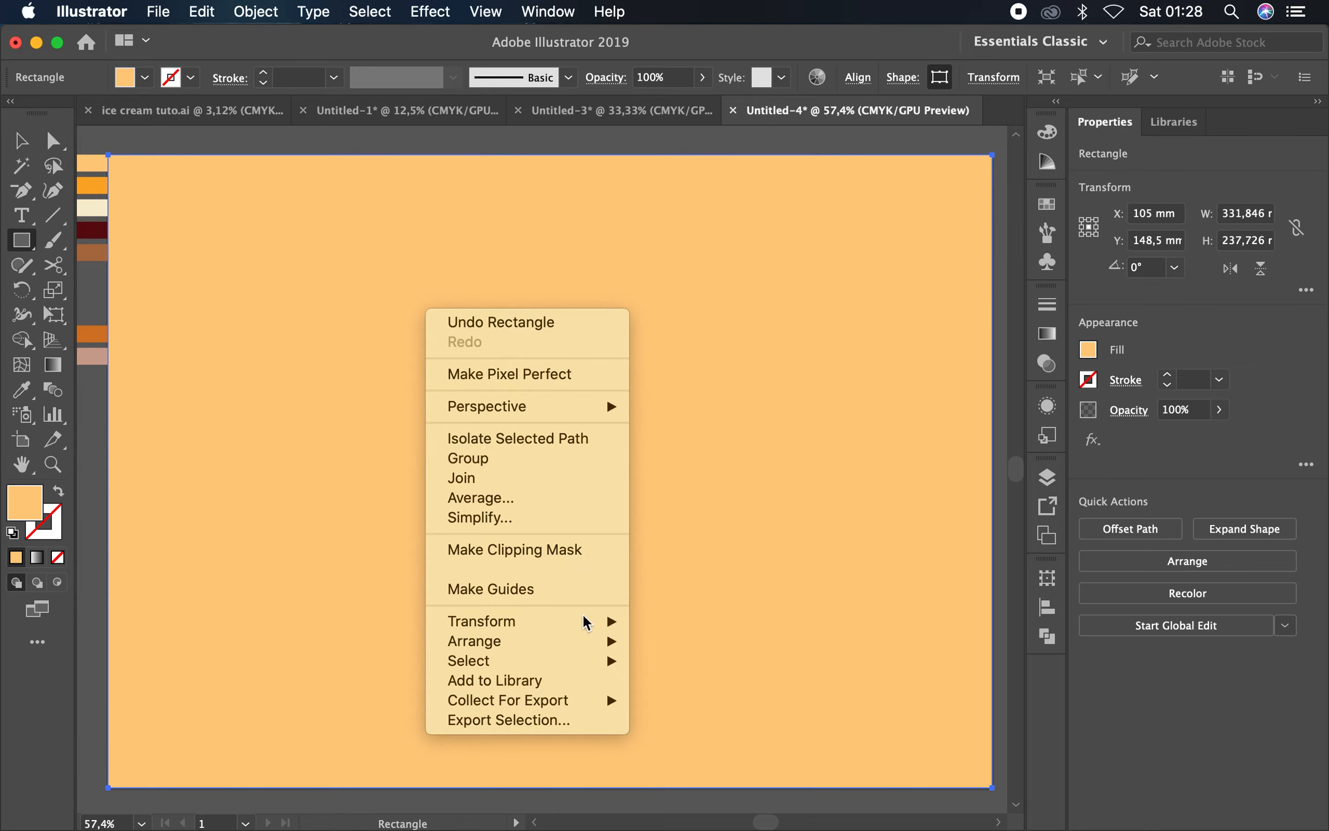
mouse_move(576, 641)
click(697, 703)
click(22, 140)
click(154, 132)
Lock the light orange background rectangle
click(280, 231)
click(264, 9)
mouse_move(356, 148)
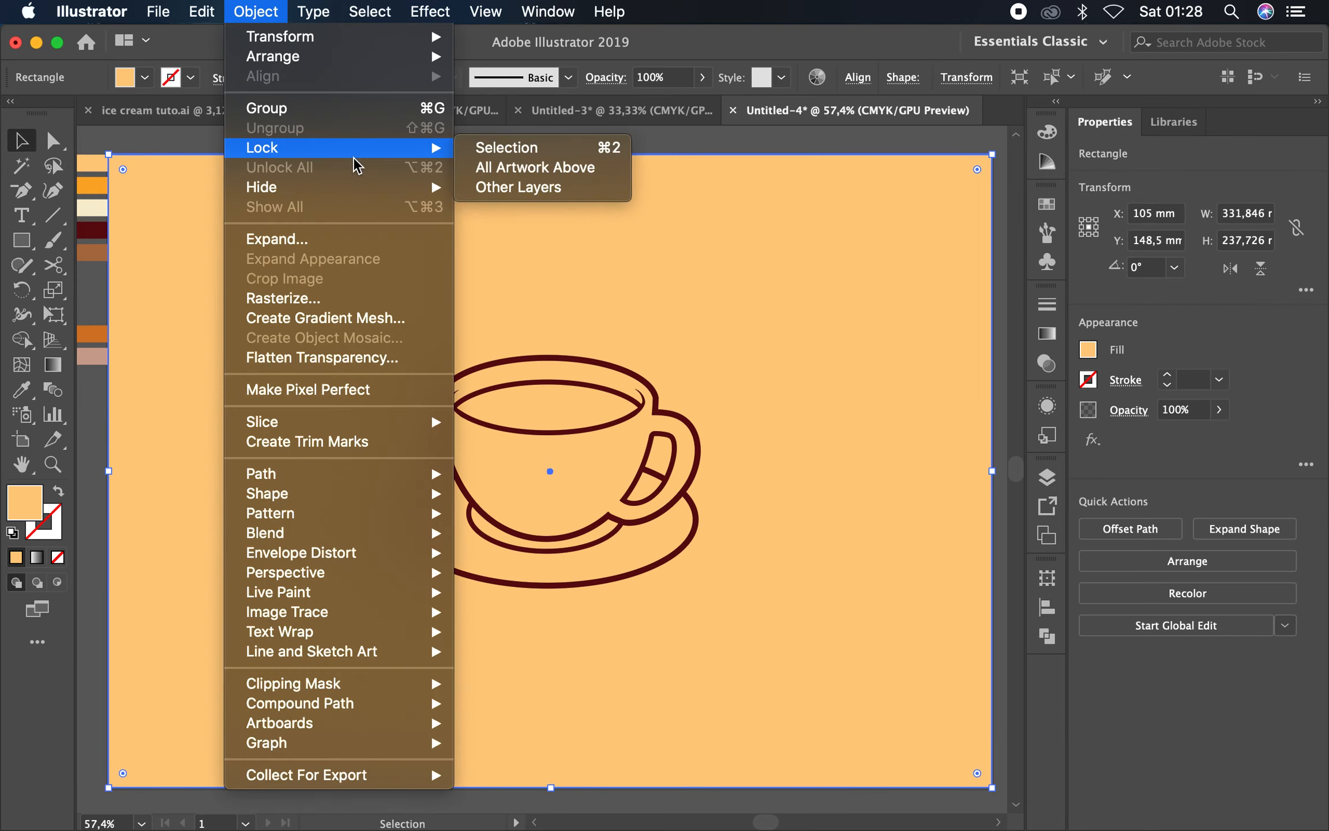
click(497, 144)
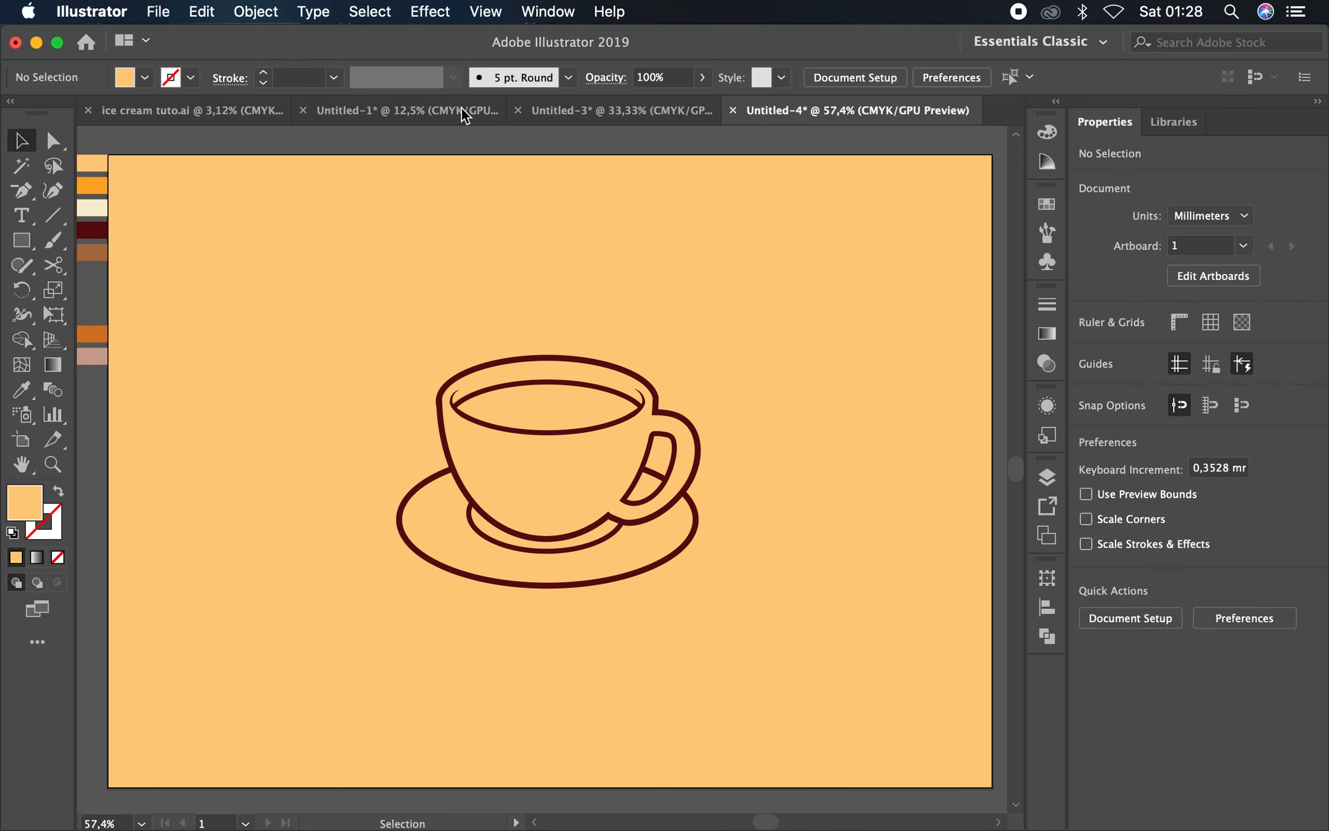
Fill the enclosed areas of the cup, handle and saucer with grey AD9E9F using the Shape Builder, leaving the upper handle opening empty
drag(388, 606, 380, 609)
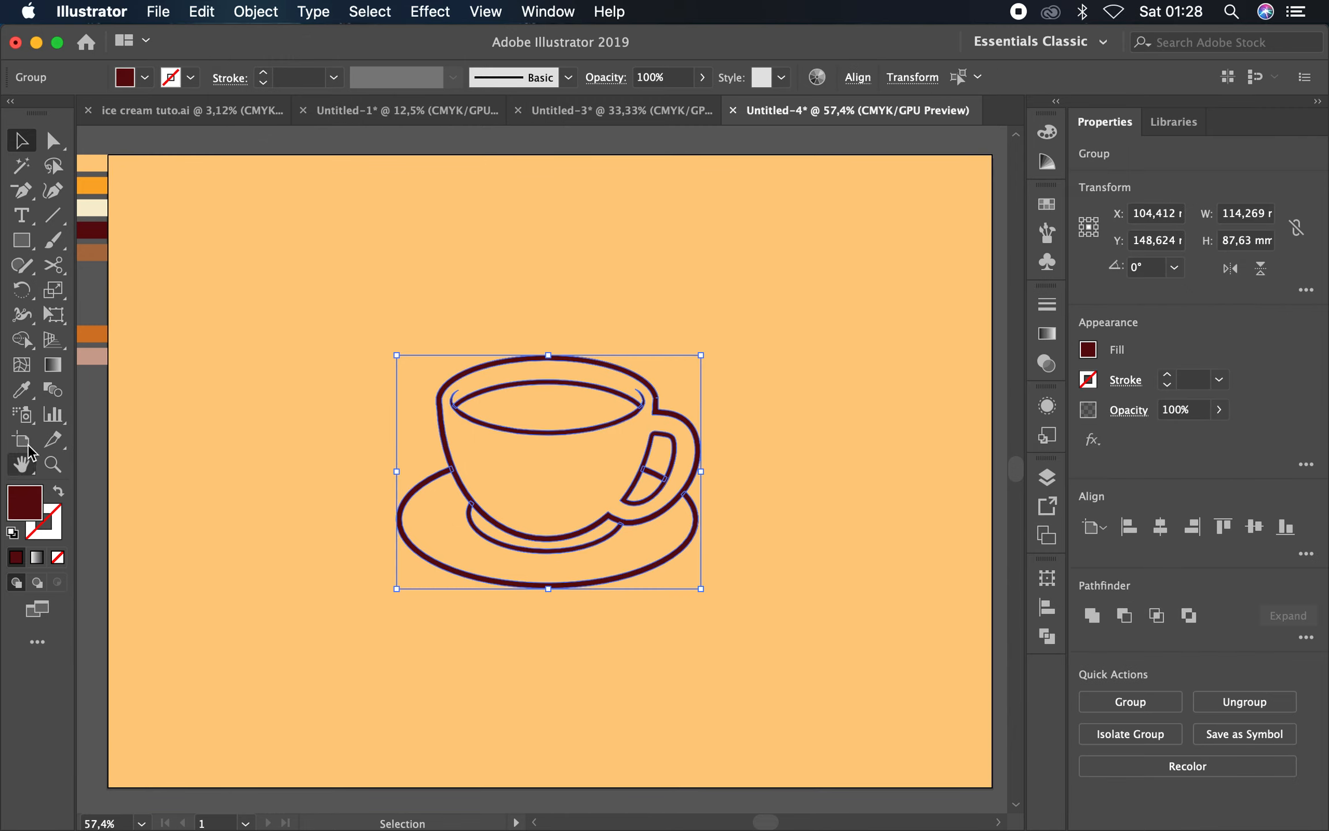
click(27, 347)
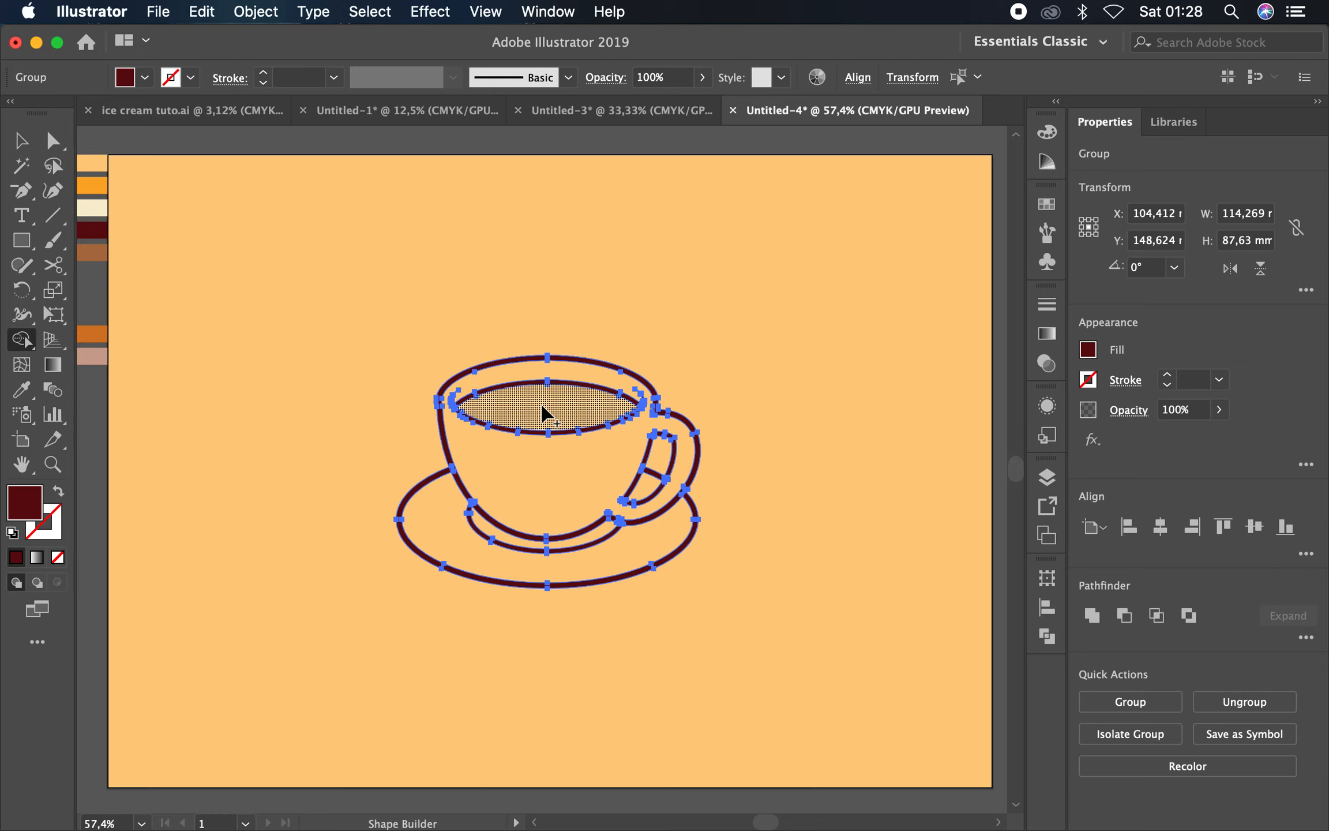
double_click(28, 500)
click(759, 318)
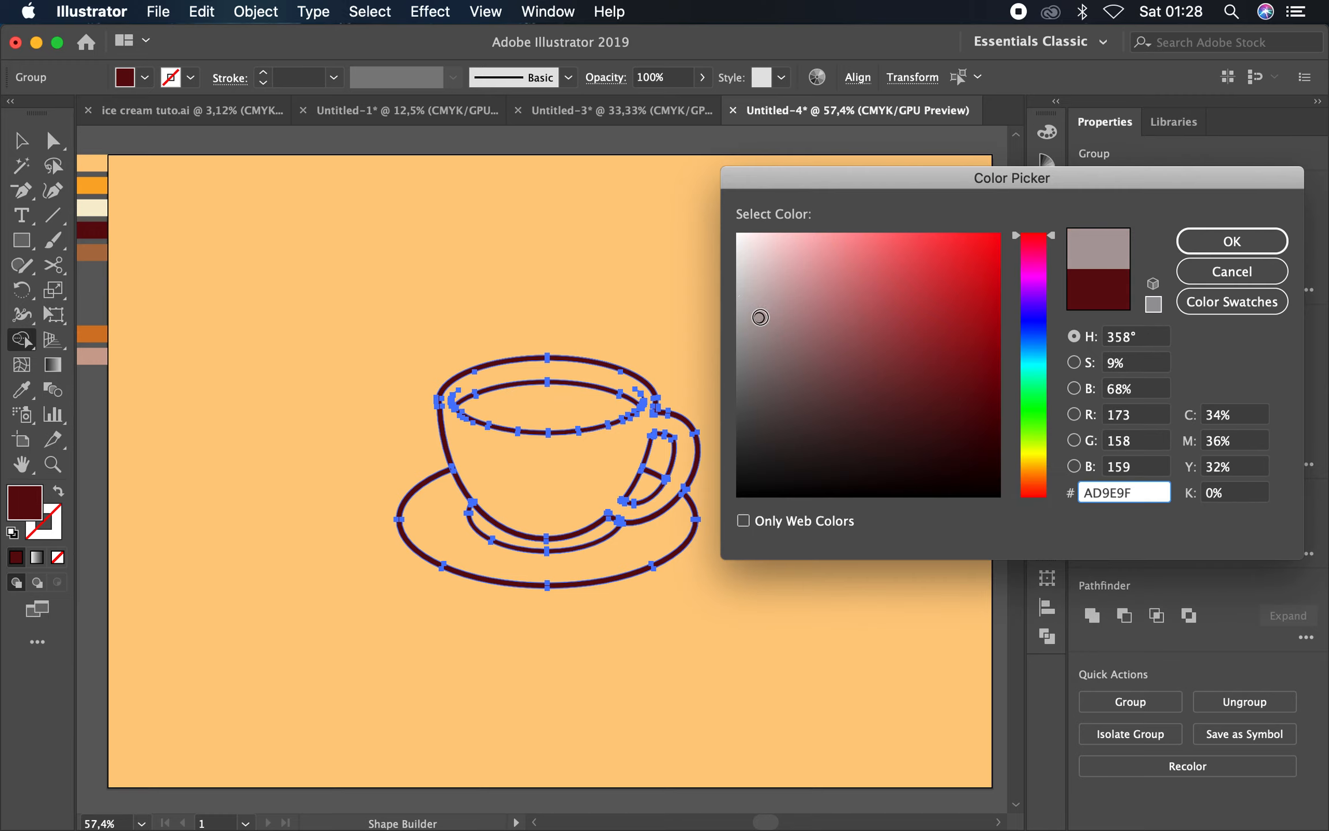
click(1214, 241)
mouse_move(563, 416)
mouse_down()
mouse_move(596, 375)
mouse_move(606, 520)
mouse_move(592, 539)
mouse_move(630, 542)
mouse_move(647, 493)
mouse_up()
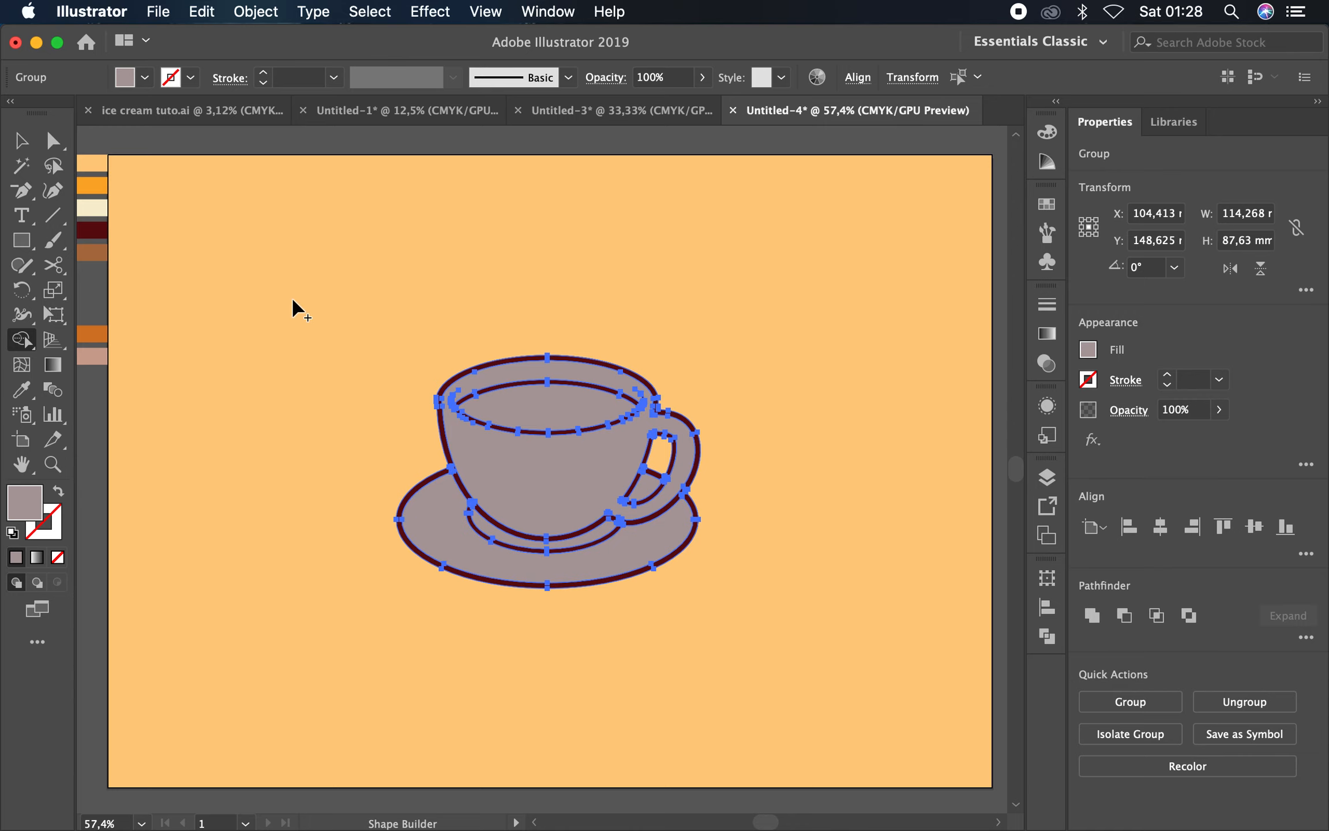
click(19, 152)
click(252, 155)
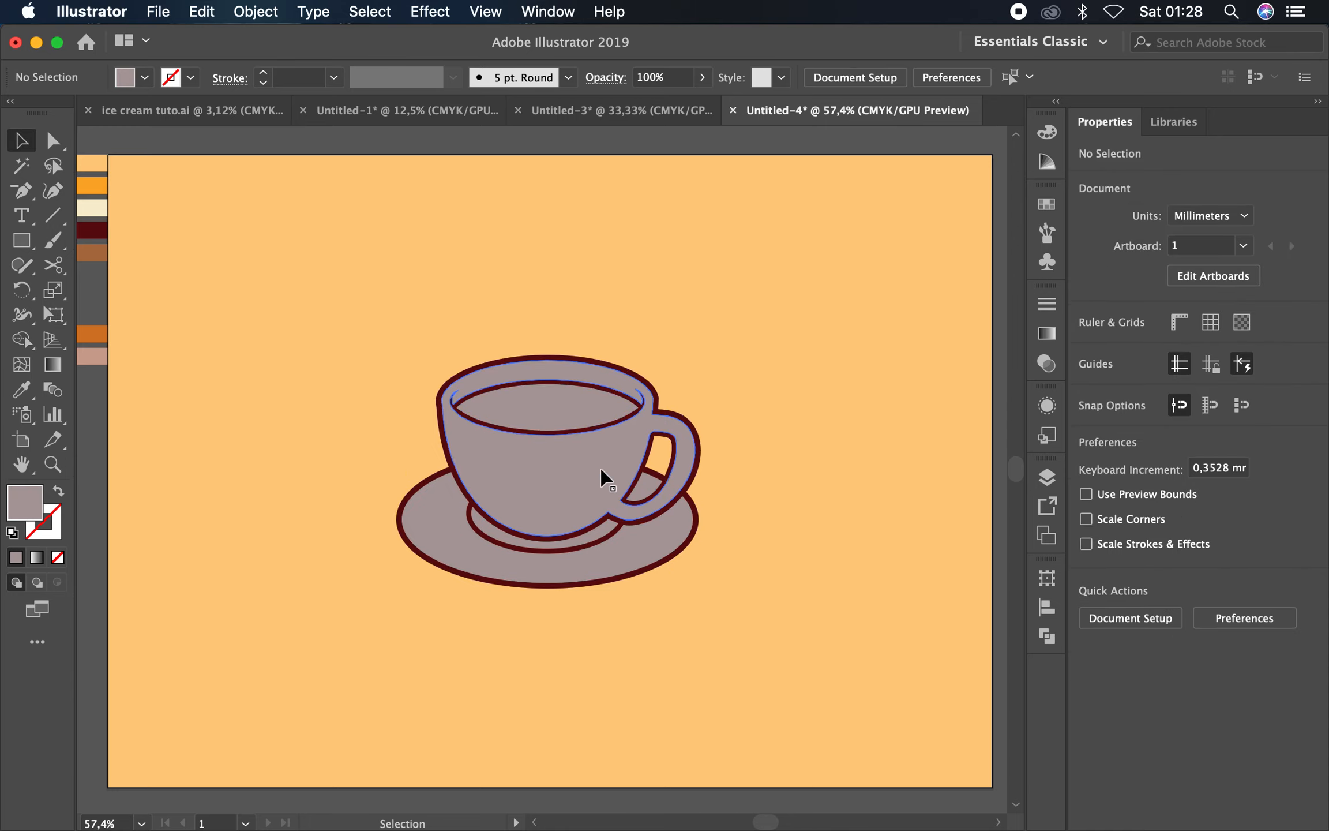
Ungroup the cup artwork and its nested groups, including the saucer piece visible through the handle
click(552, 427)
right_click(552, 427)
click(637, 596)
click(608, 549)
right_click(608, 549)
click(661, 649)
click(648, 476)
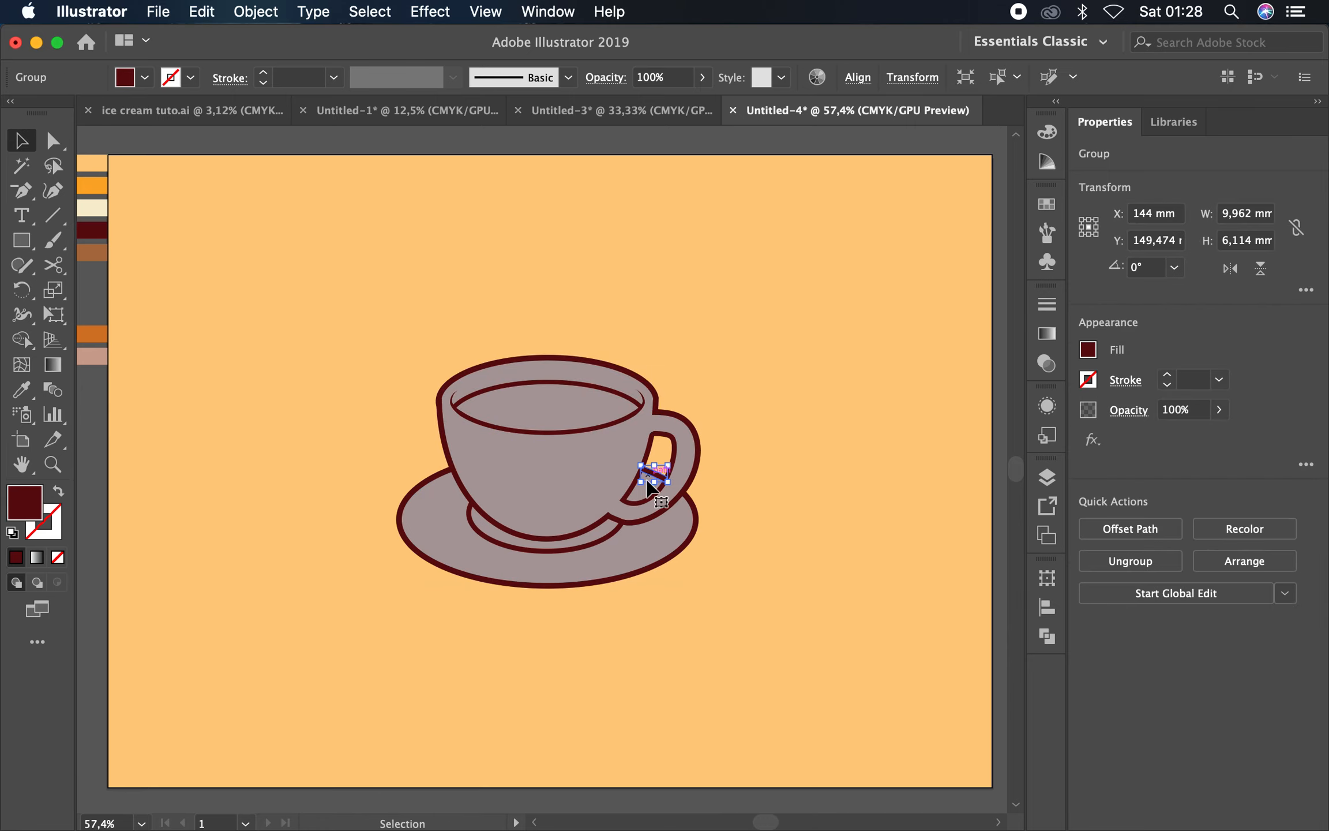
click(756, 485)
right_click(648, 478)
click(727, 648)
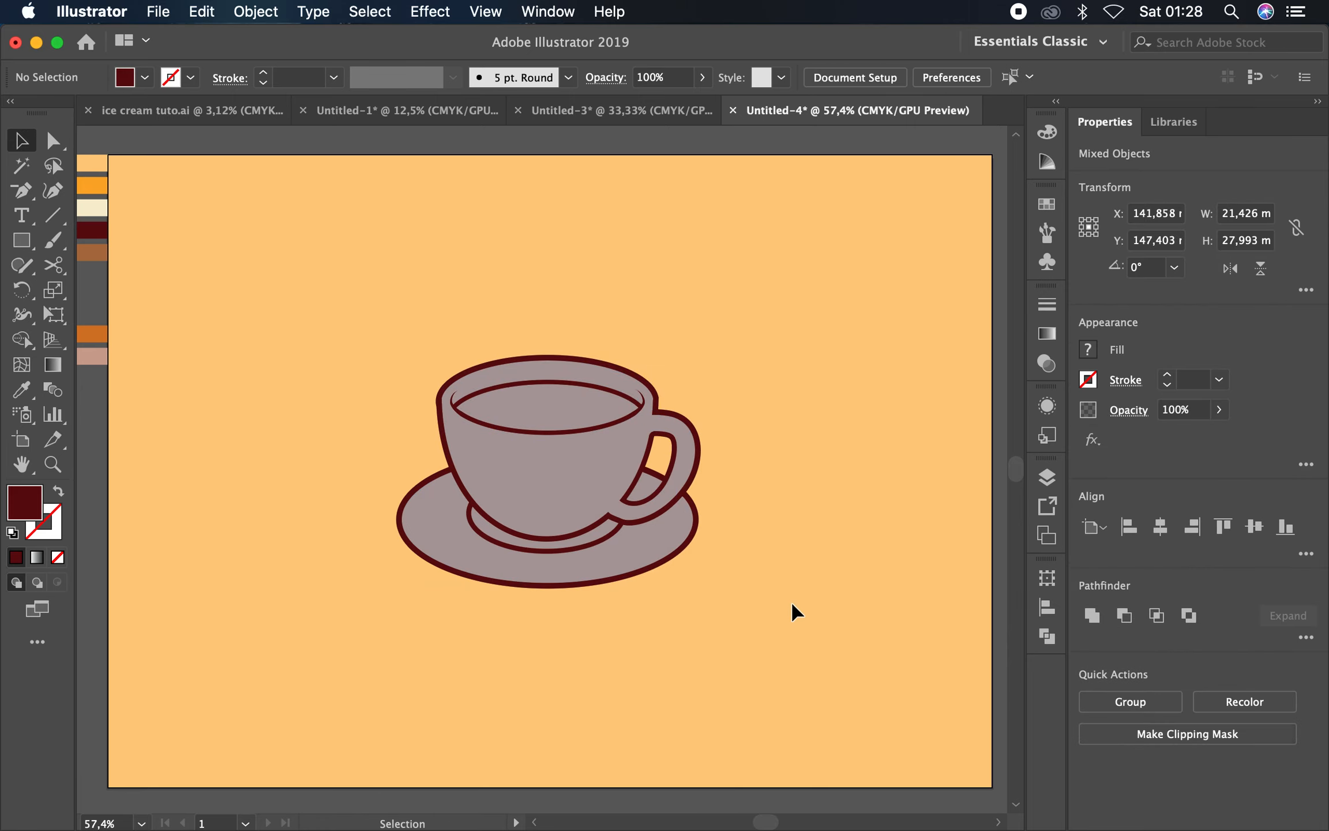
Colour the cup body and handle with the orange palette swatch
click(792, 608)
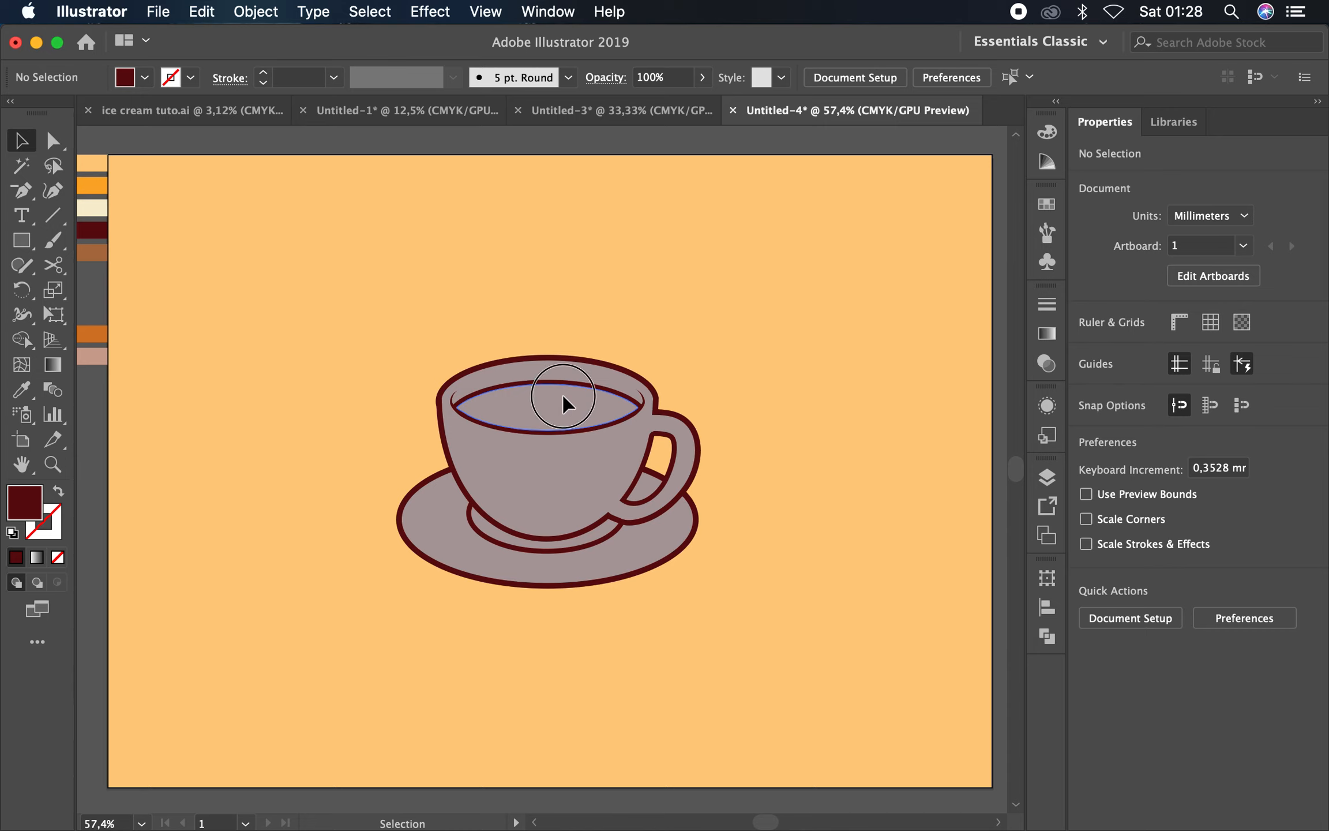
click(583, 462)
click(20, 398)
click(92, 185)
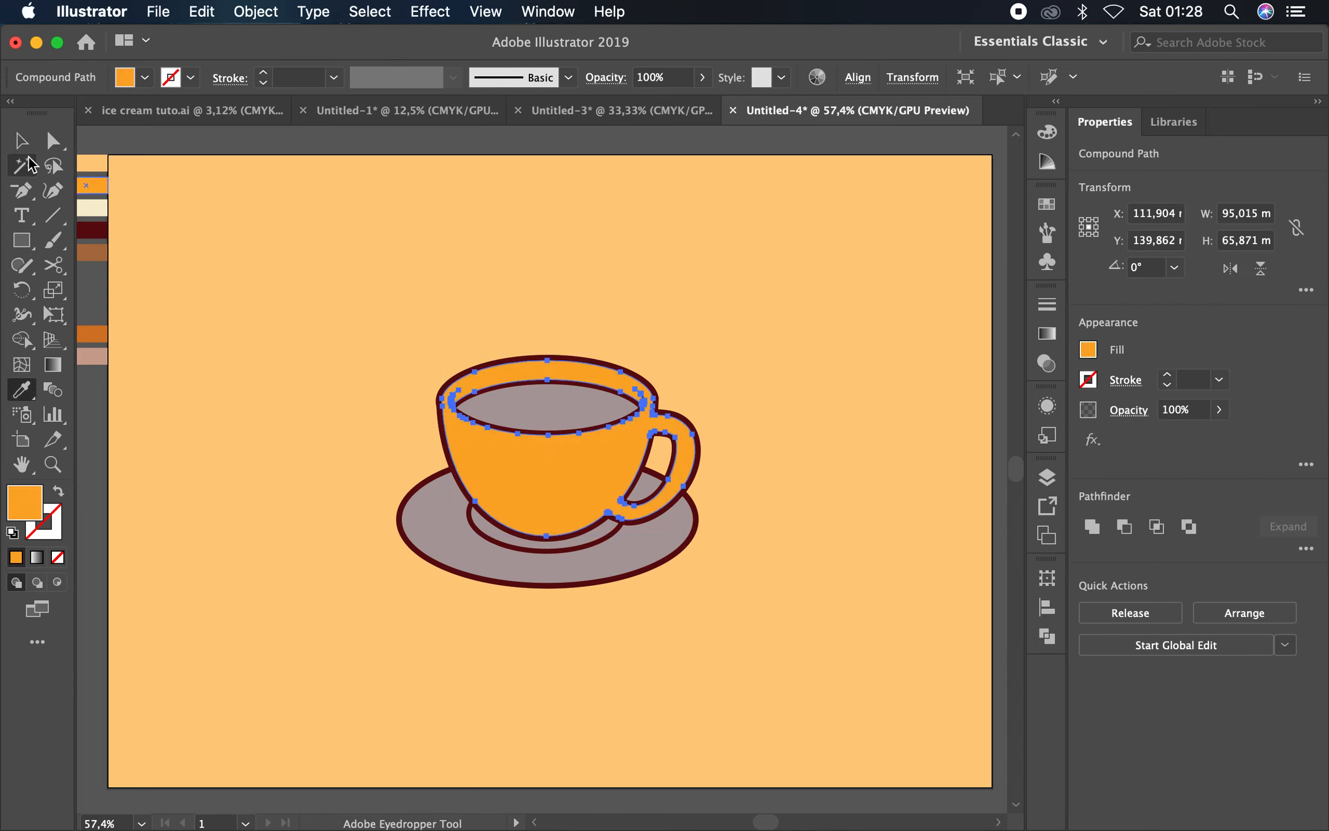
click(21, 141)
click(534, 281)
Colour the coffee surface inside the cup with the brown palette swatch
click(548, 404)
click(20, 390)
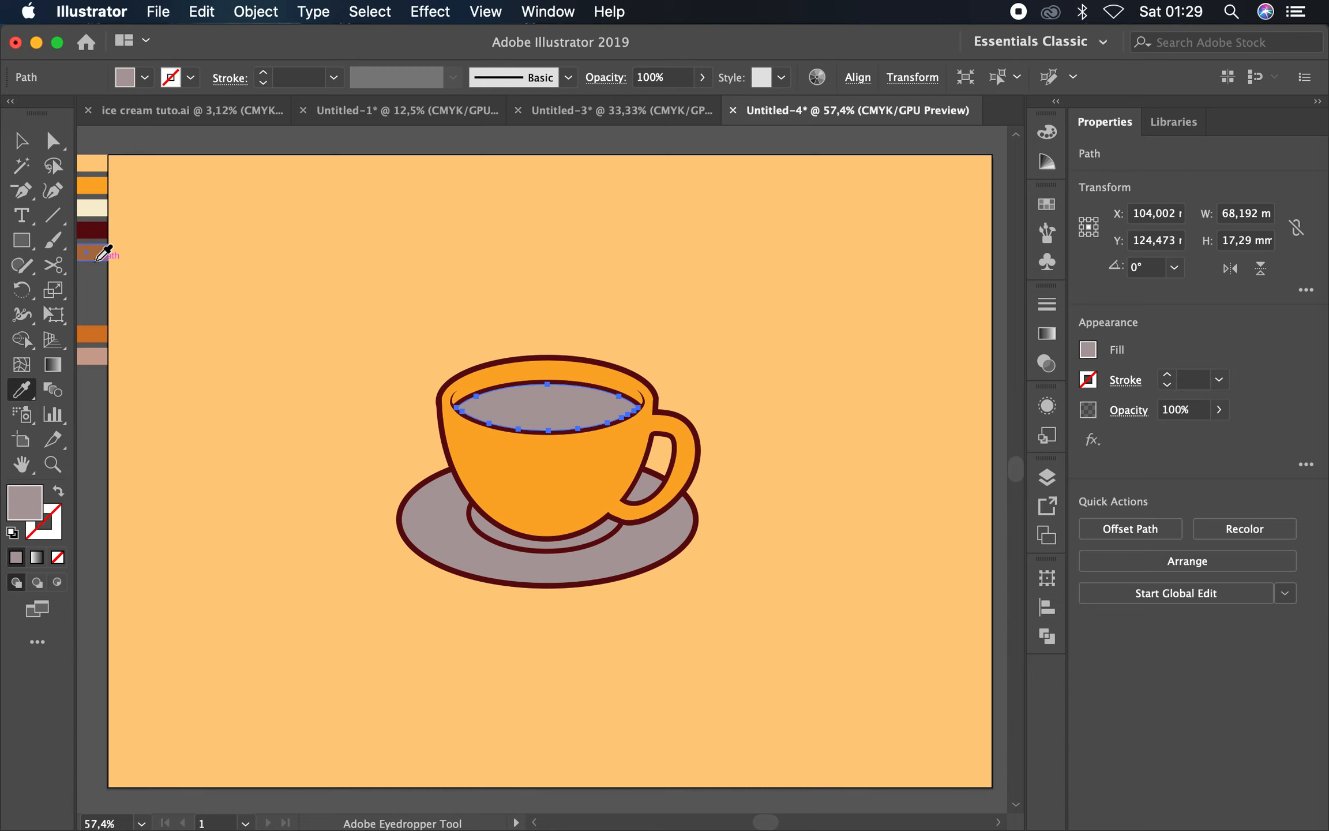
click(92, 252)
click(21, 141)
click(363, 248)
Colour the large outer saucer area with the cream palette swatch
click(575, 563)
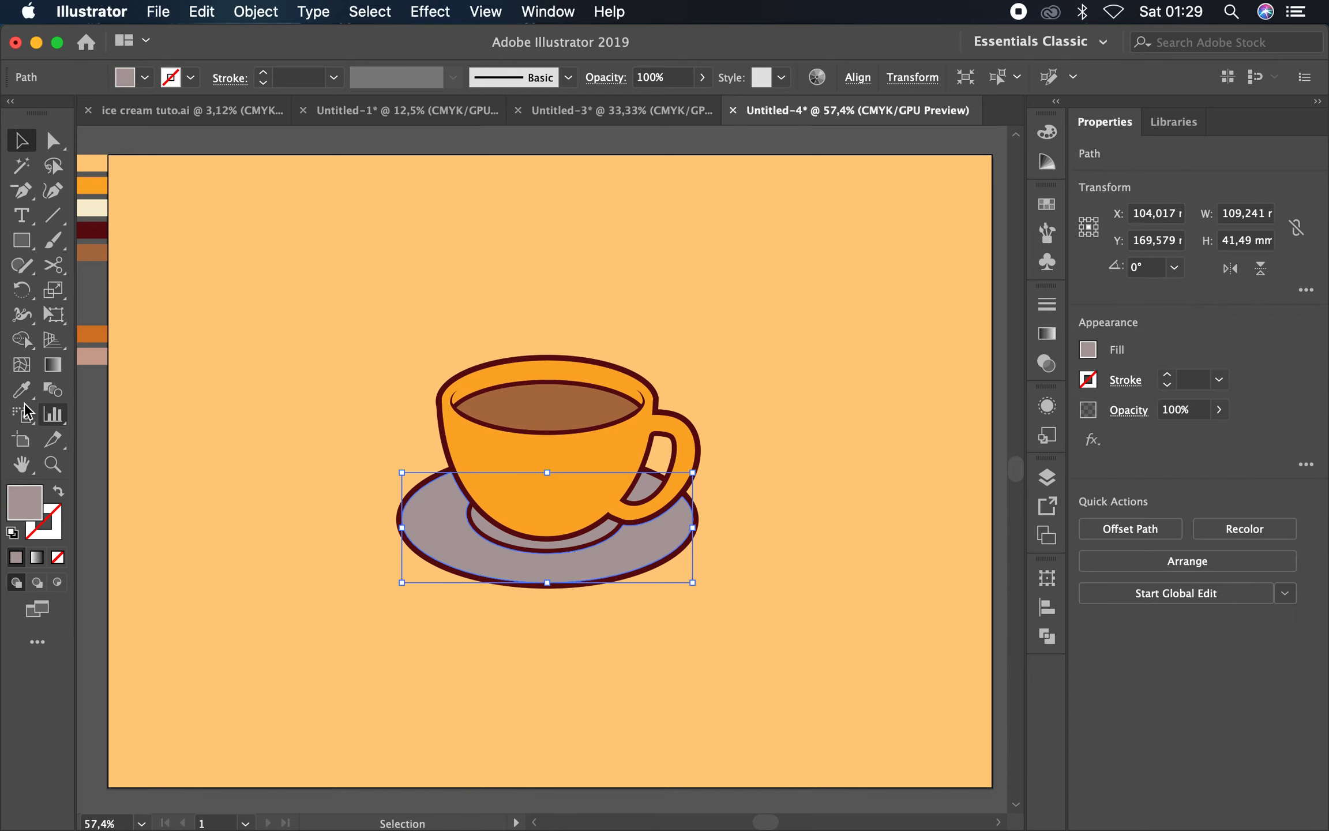
click(21, 390)
click(94, 209)
click(22, 140)
click(346, 311)
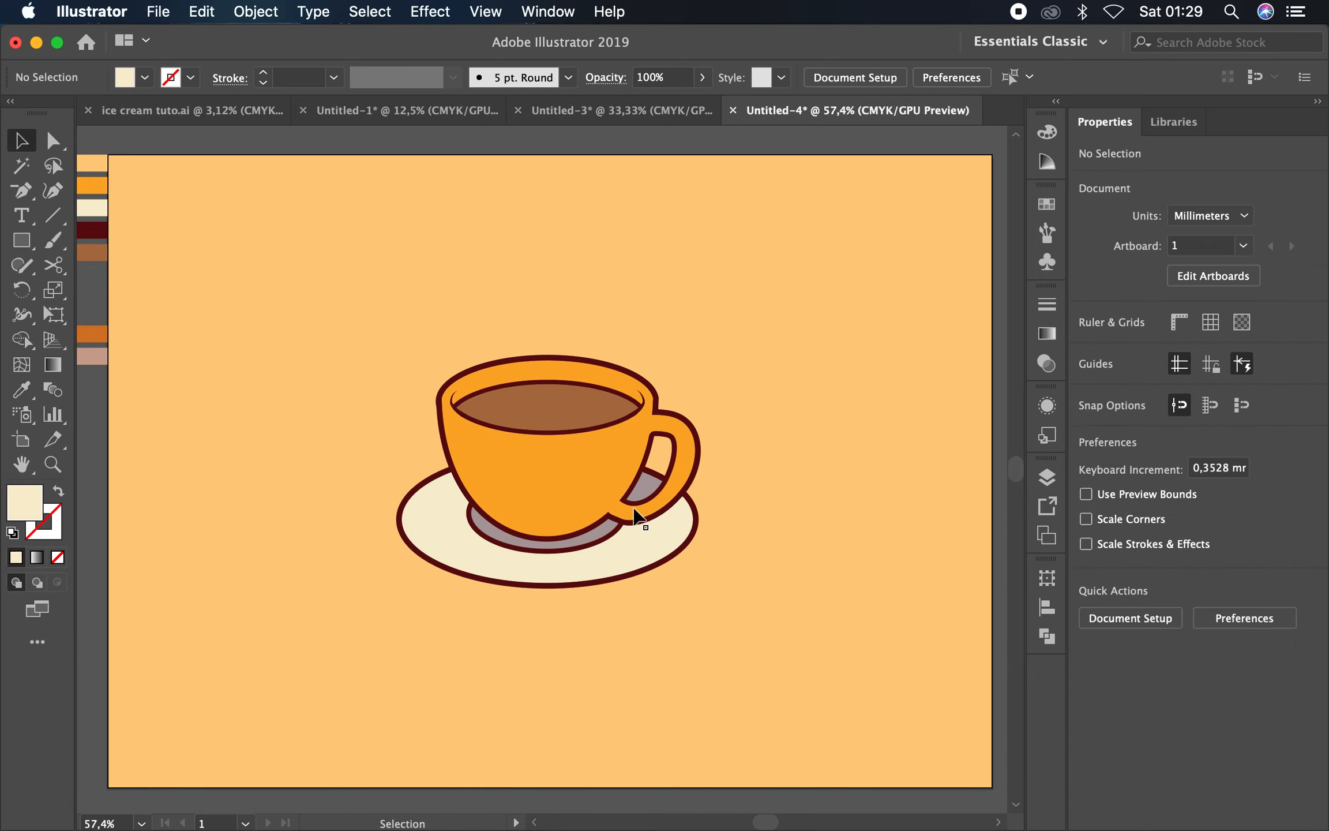
Give the saucer's inner ring and the saucer piece seen through the handle the outer saucer's cream colour
click(643, 491)
shift+click(597, 537)
click(21, 390)
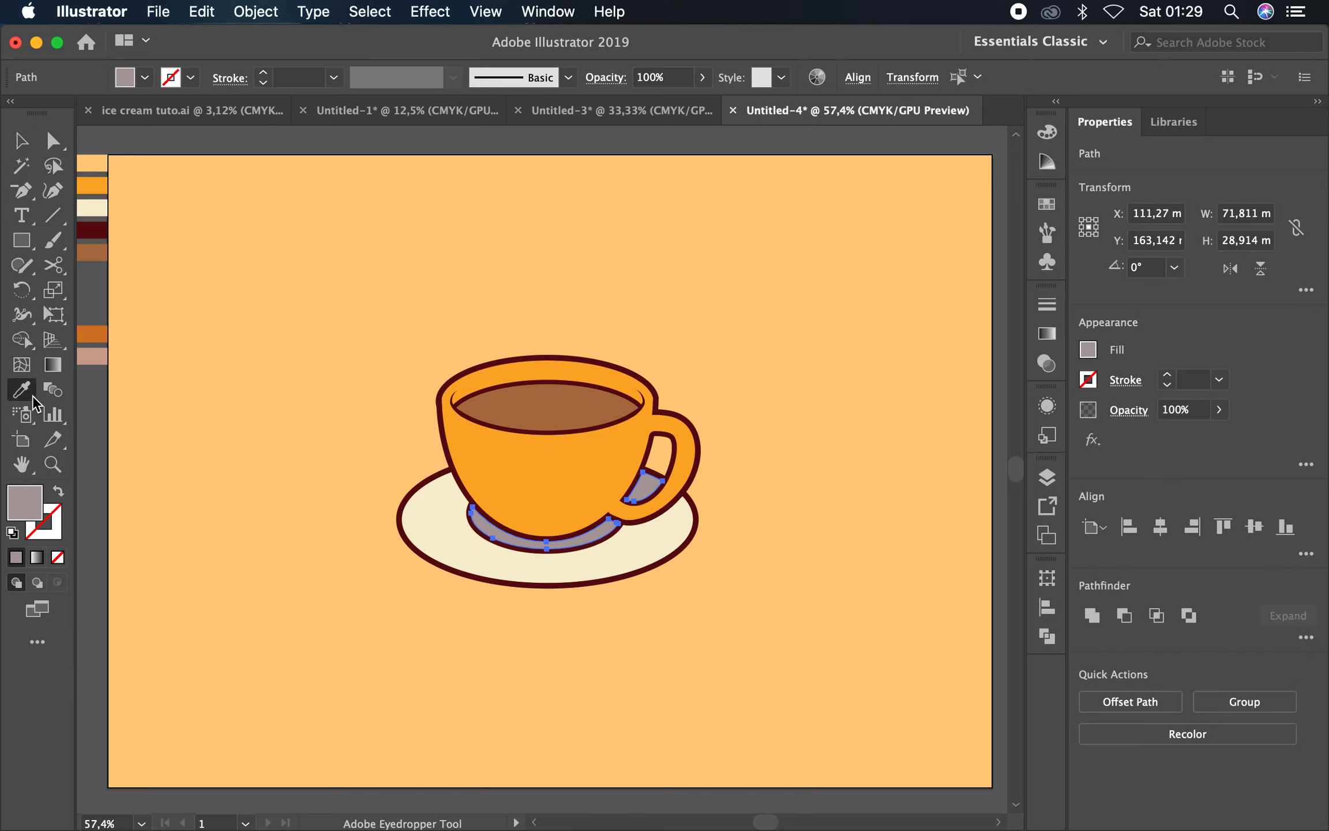
click(637, 546)
click(23, 141)
click(659, 303)
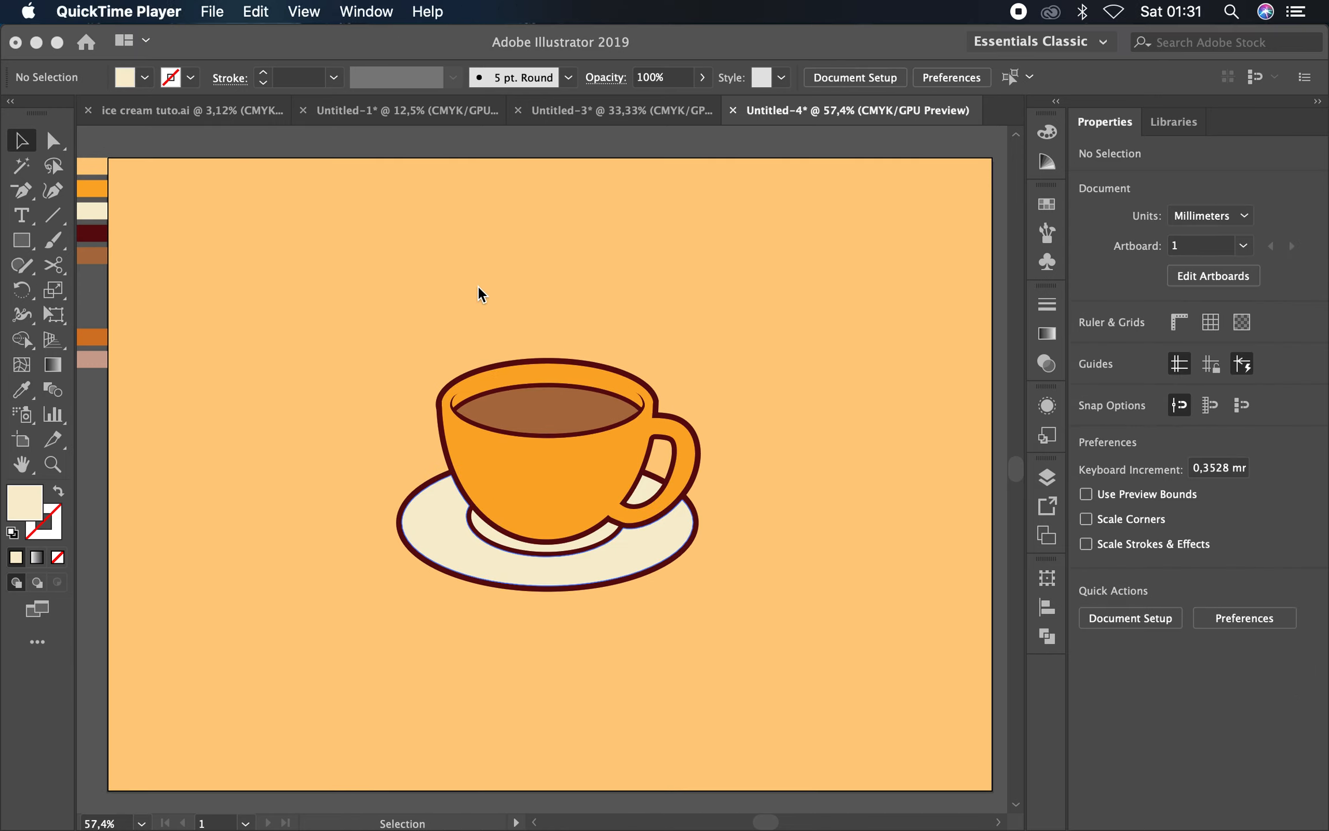
Draw a horizontal line about 91 mm long above the cup, with a cream stroke and no fill
click(478, 291)
click(52, 215)
drag(333, 288, 575, 289)
click(26, 391)
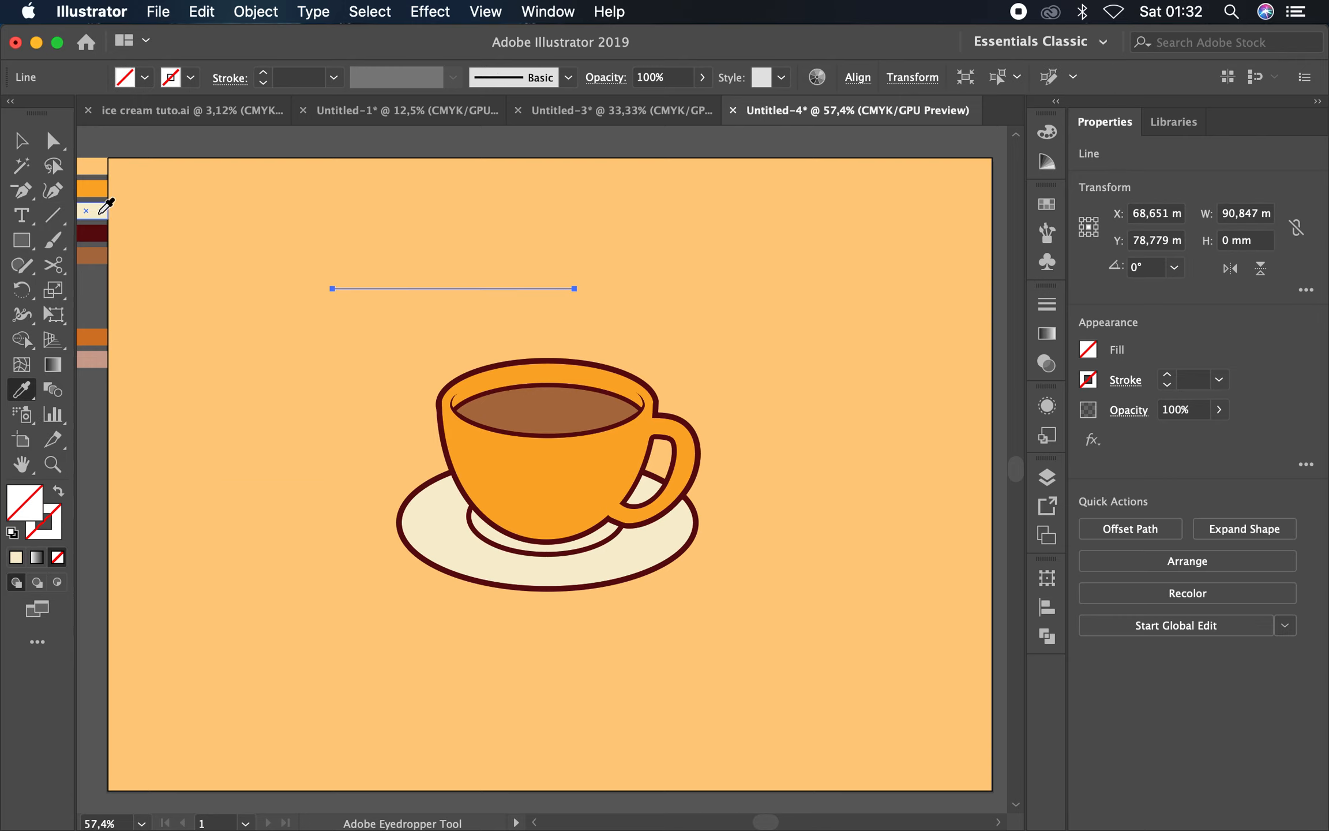
key(v)
click(58, 493)
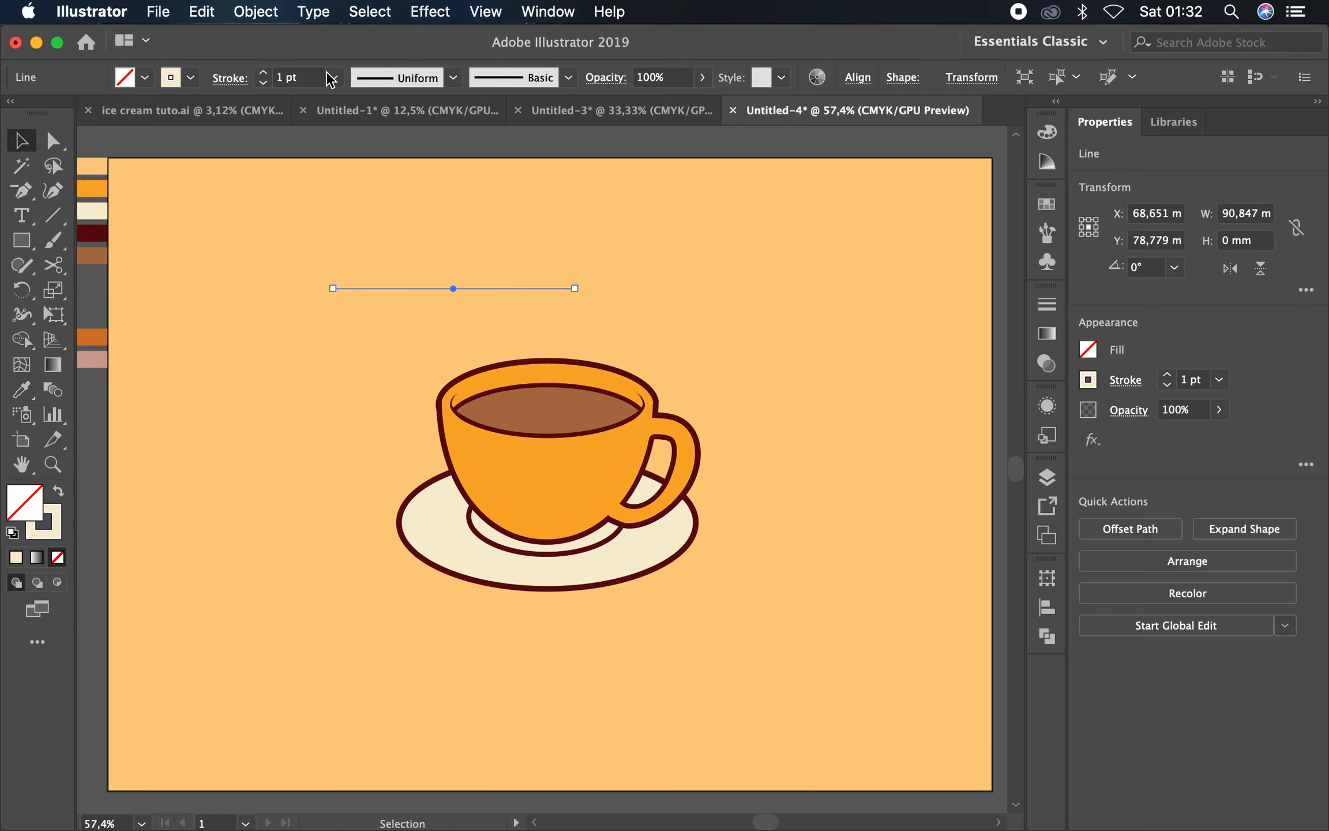
Set the cream line's stroke weight to 9 pt and move the line across the middle of the cup body
click(333, 77)
click(359, 350)
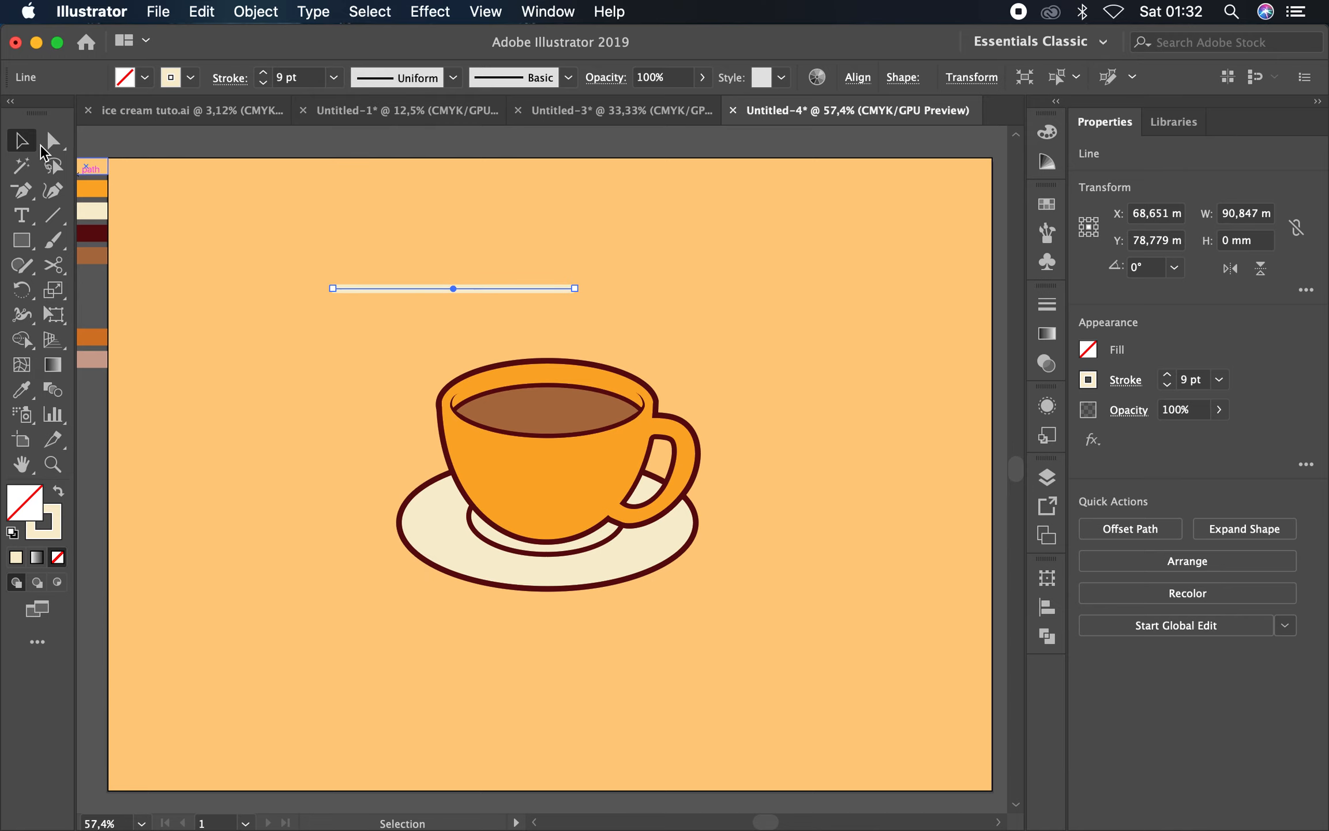
drag(490, 288, 585, 460)
key(super+1)
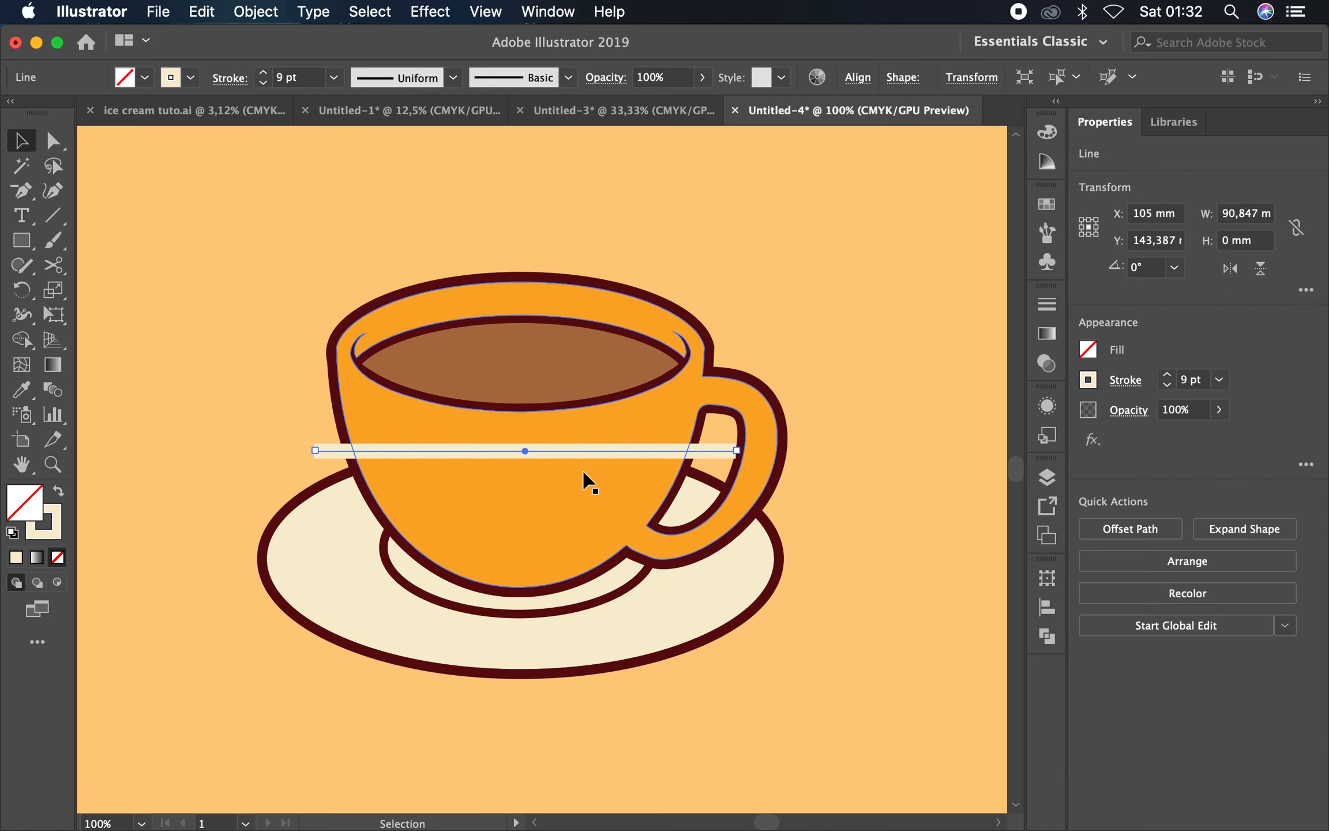
Apply a Zig Zag effect to the line with absolute size 3,18 mm, 7 ridges per segment and smooth points
click(429, 16)
mouse_move(558, 203)
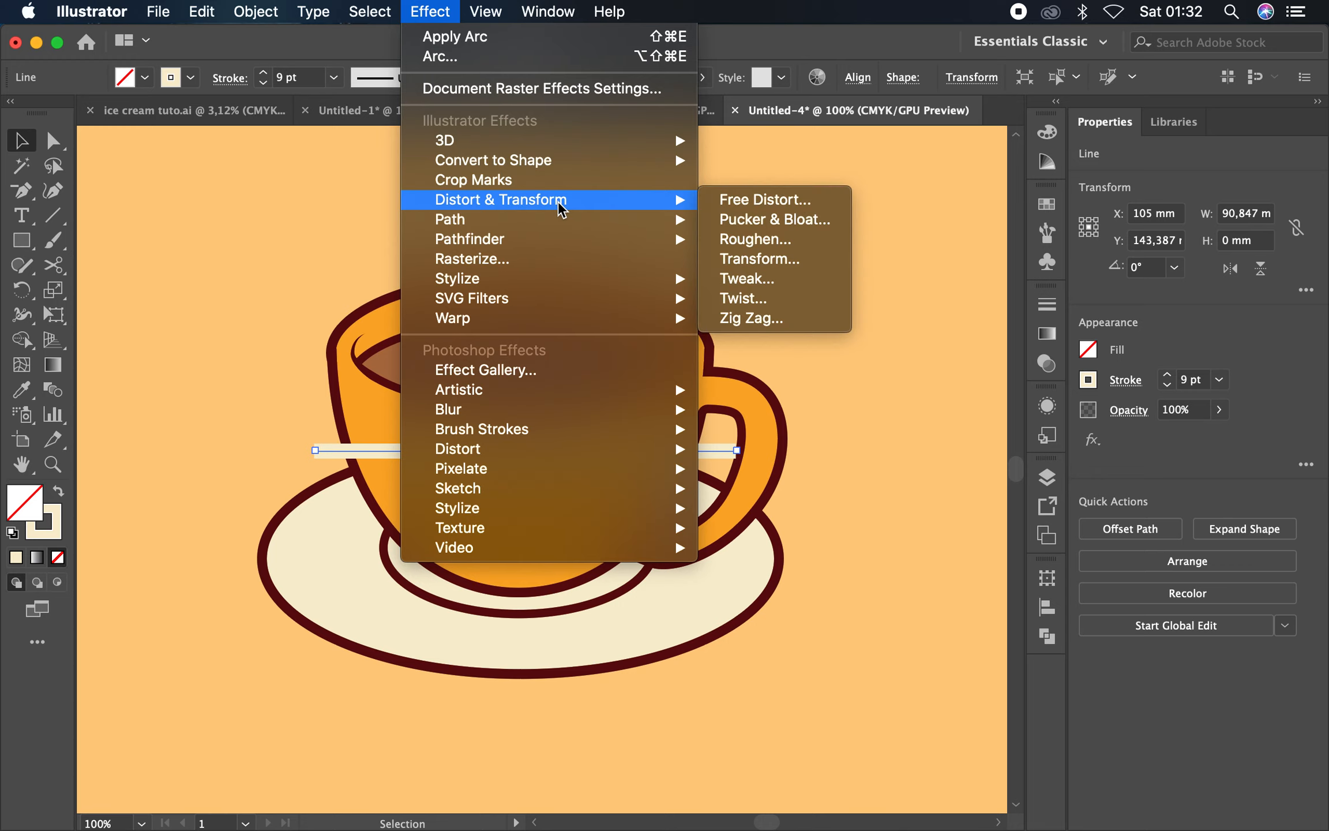
click(793, 318)
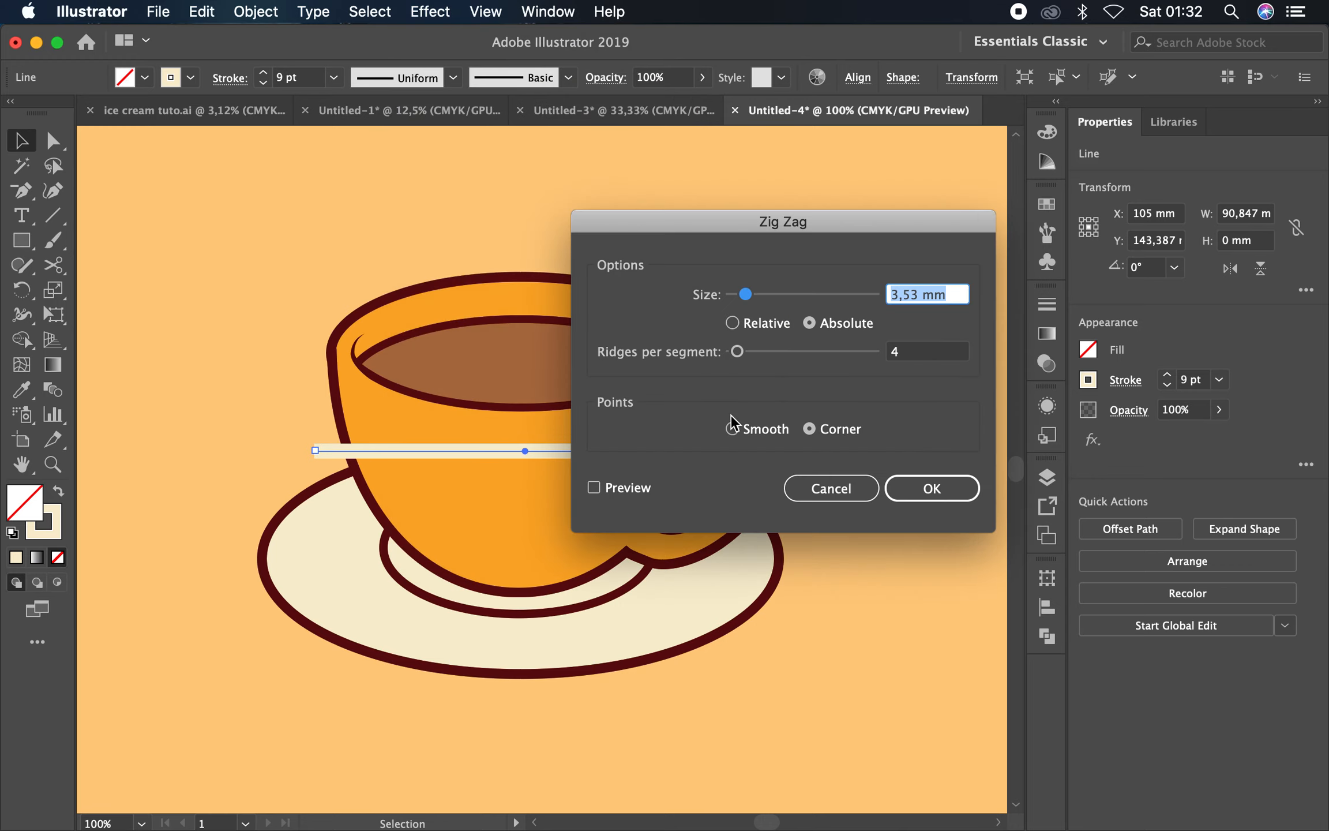
click(595, 487)
drag(721, 231, 948, 274)
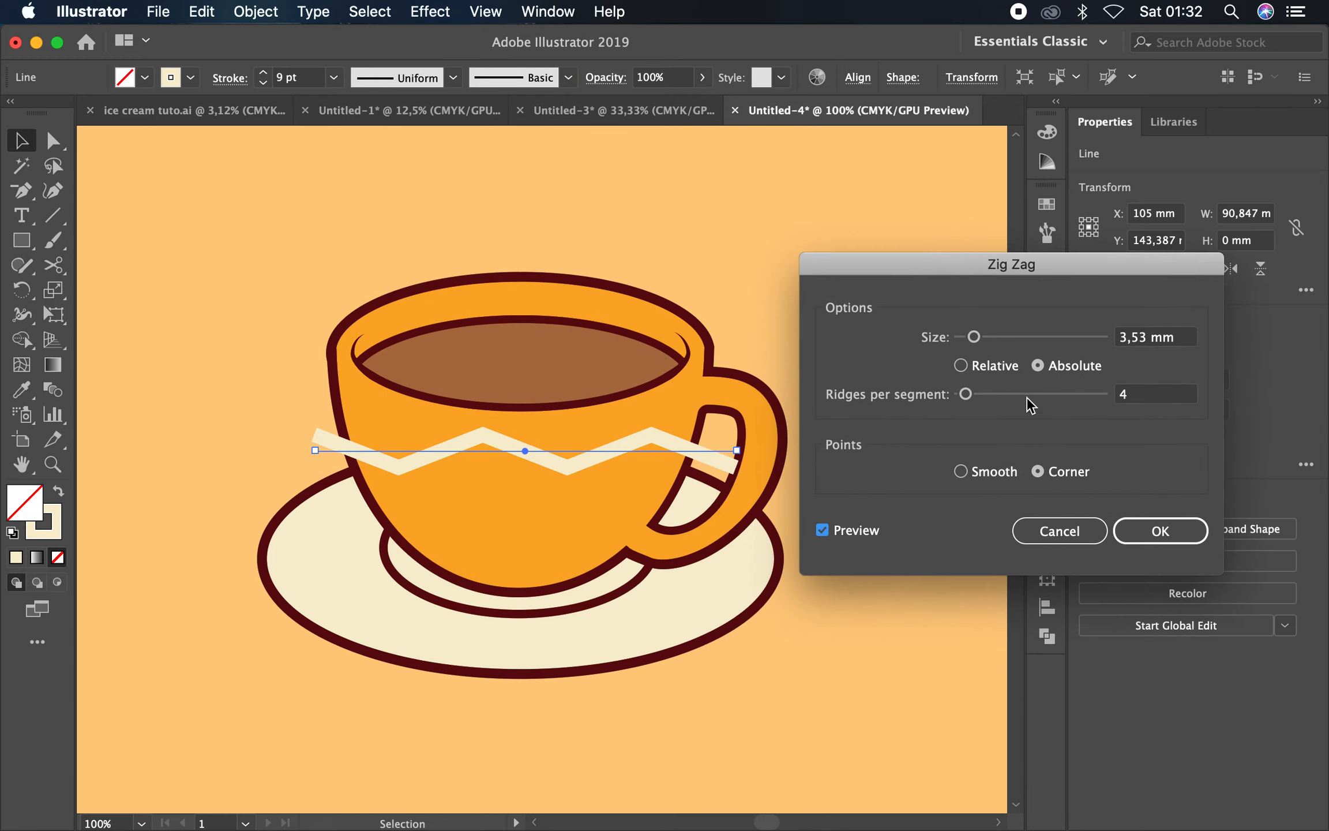
click(961, 470)
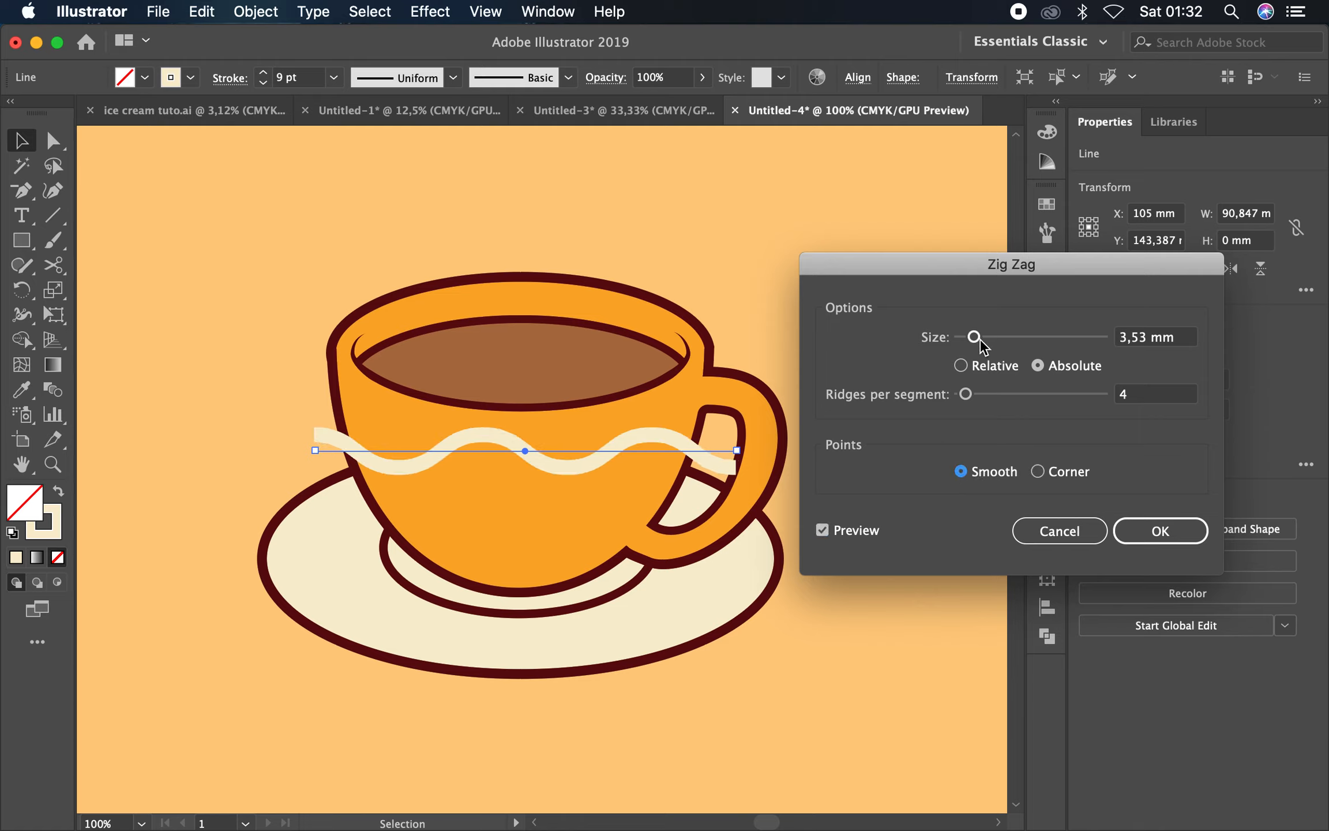
drag(979, 339, 977, 339)
drag(970, 394, 974, 397)
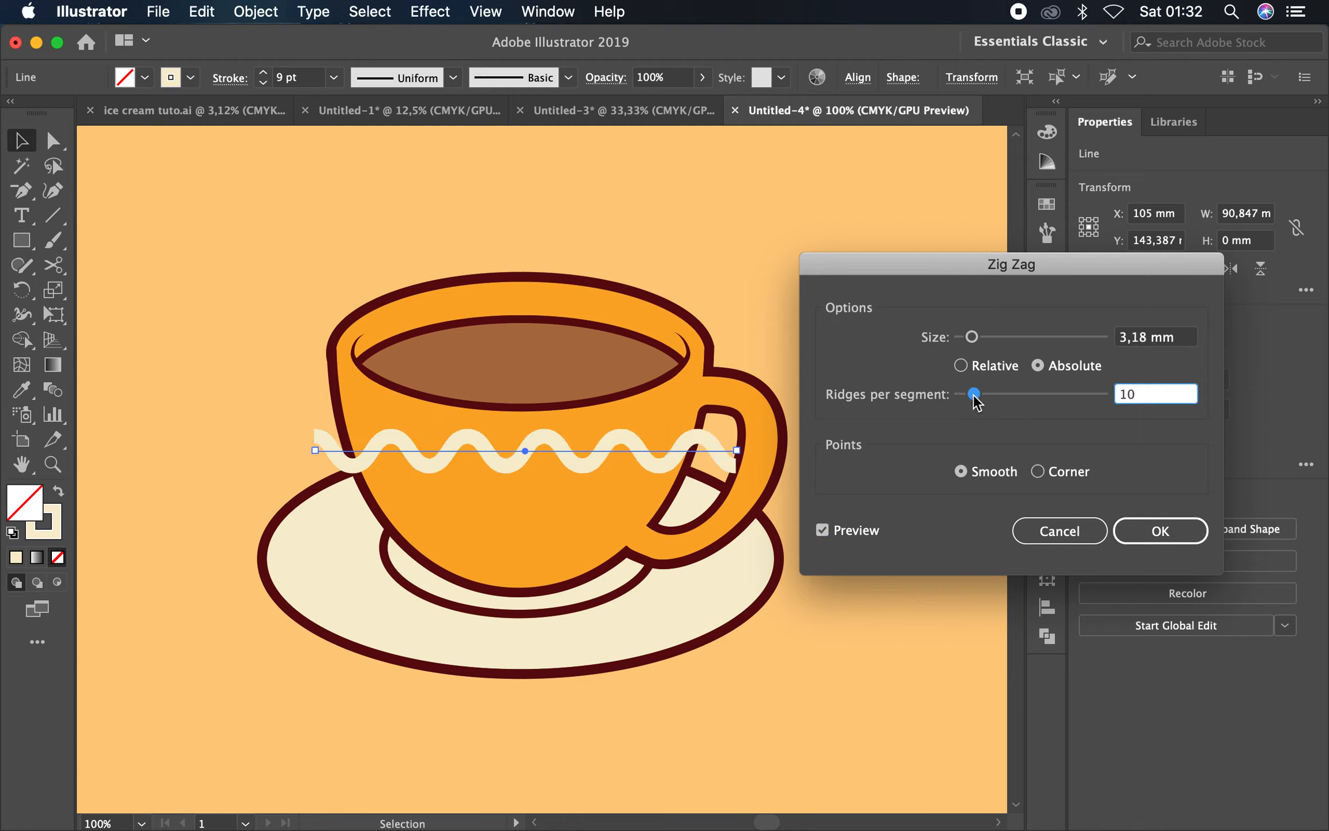
click(971, 398)
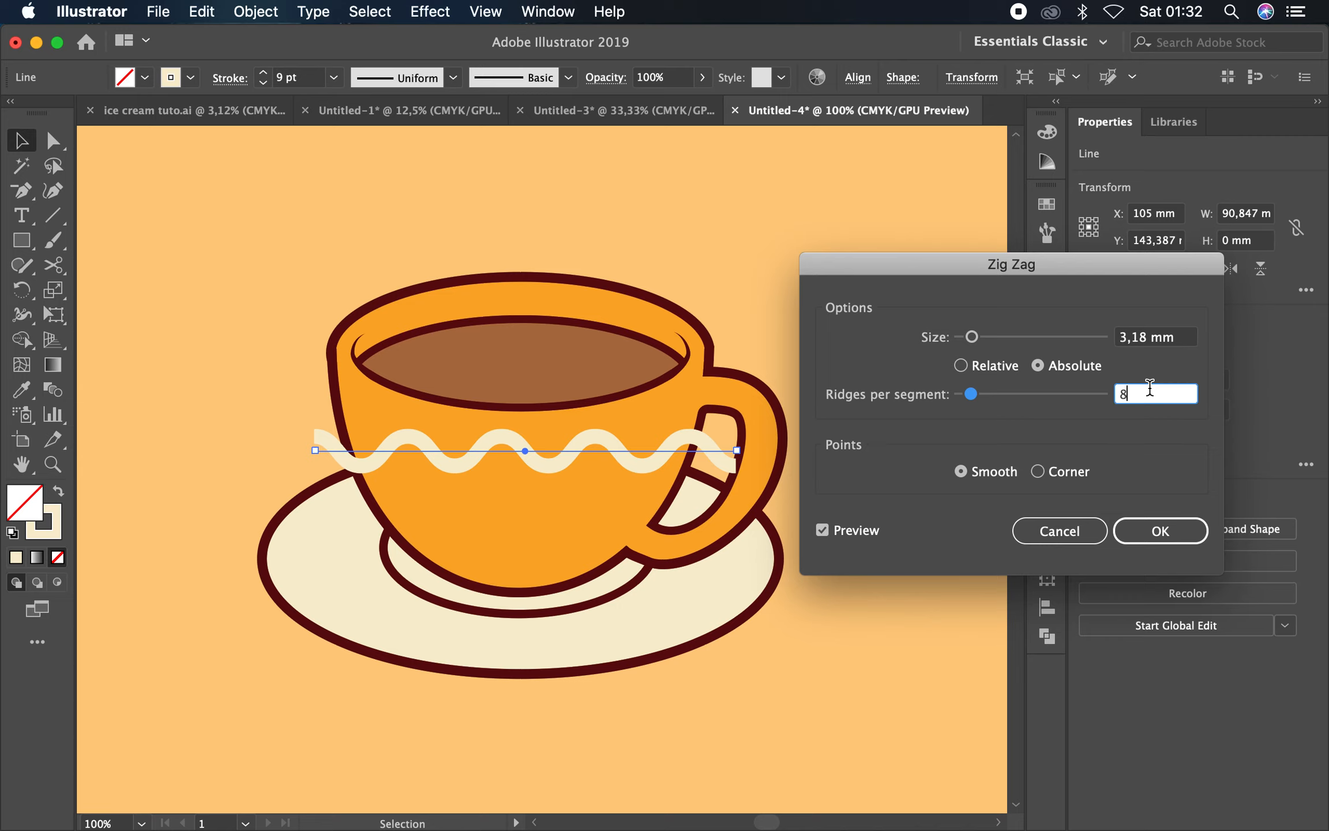
key(Down)
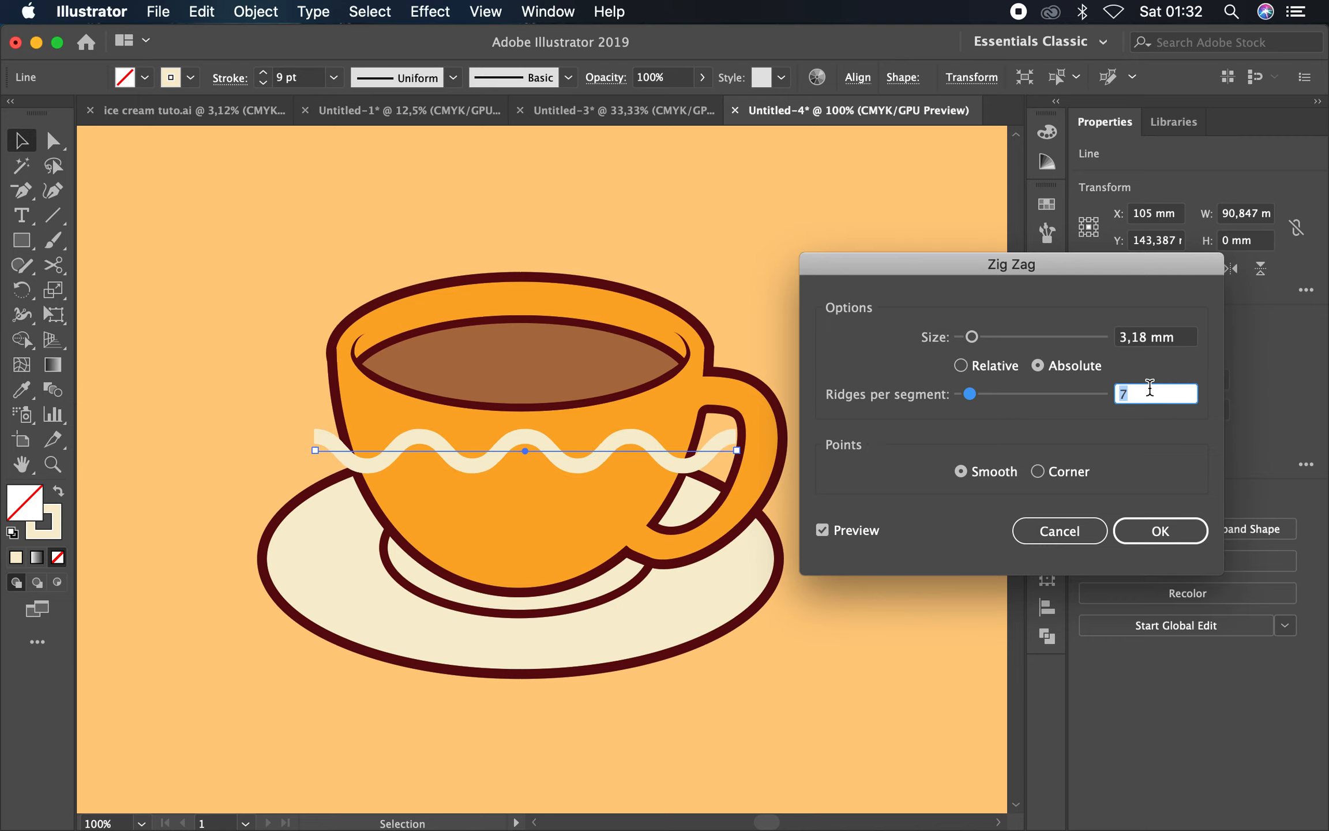
click(1161, 530)
Expand the wavy line's appearance and convert its stroke into a filled shape
click(272, 16)
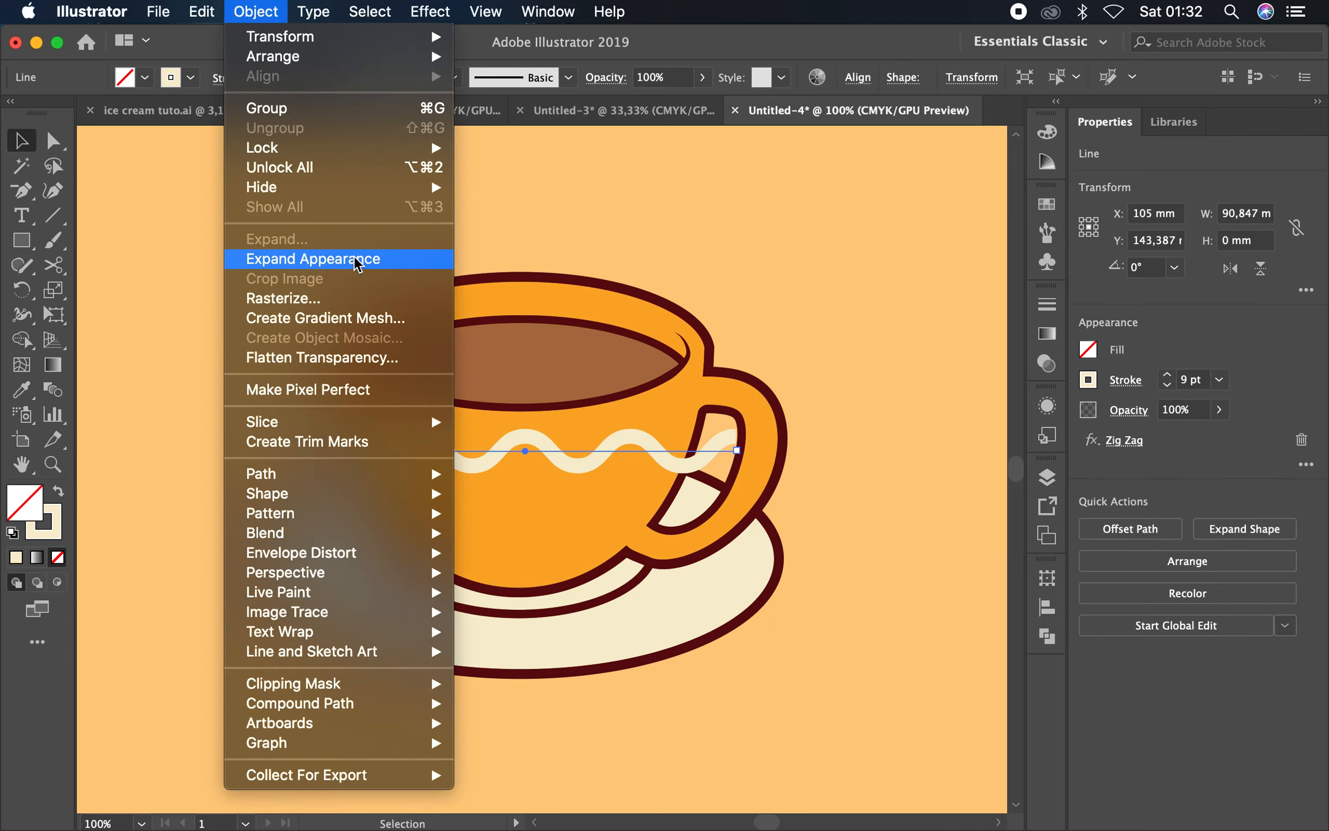
click(356, 260)
click(855, 546)
click(597, 462)
click(256, 11)
click(333, 244)
click(746, 555)
click(819, 545)
Apply a horizontal Arc warp with -17% bend to the wavy band
click(642, 436)
click(430, 12)
mouse_move(631, 321)
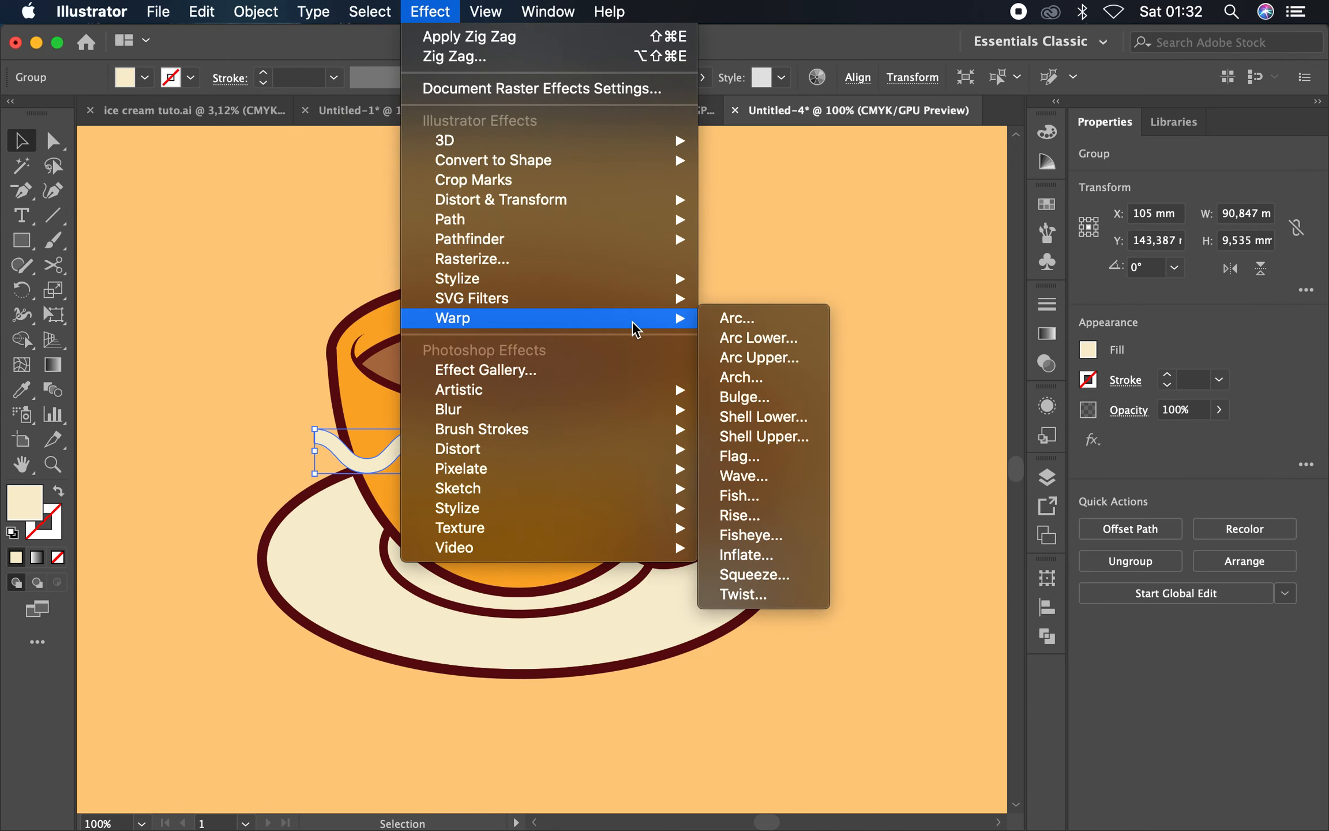
click(745, 320)
click(823, 453)
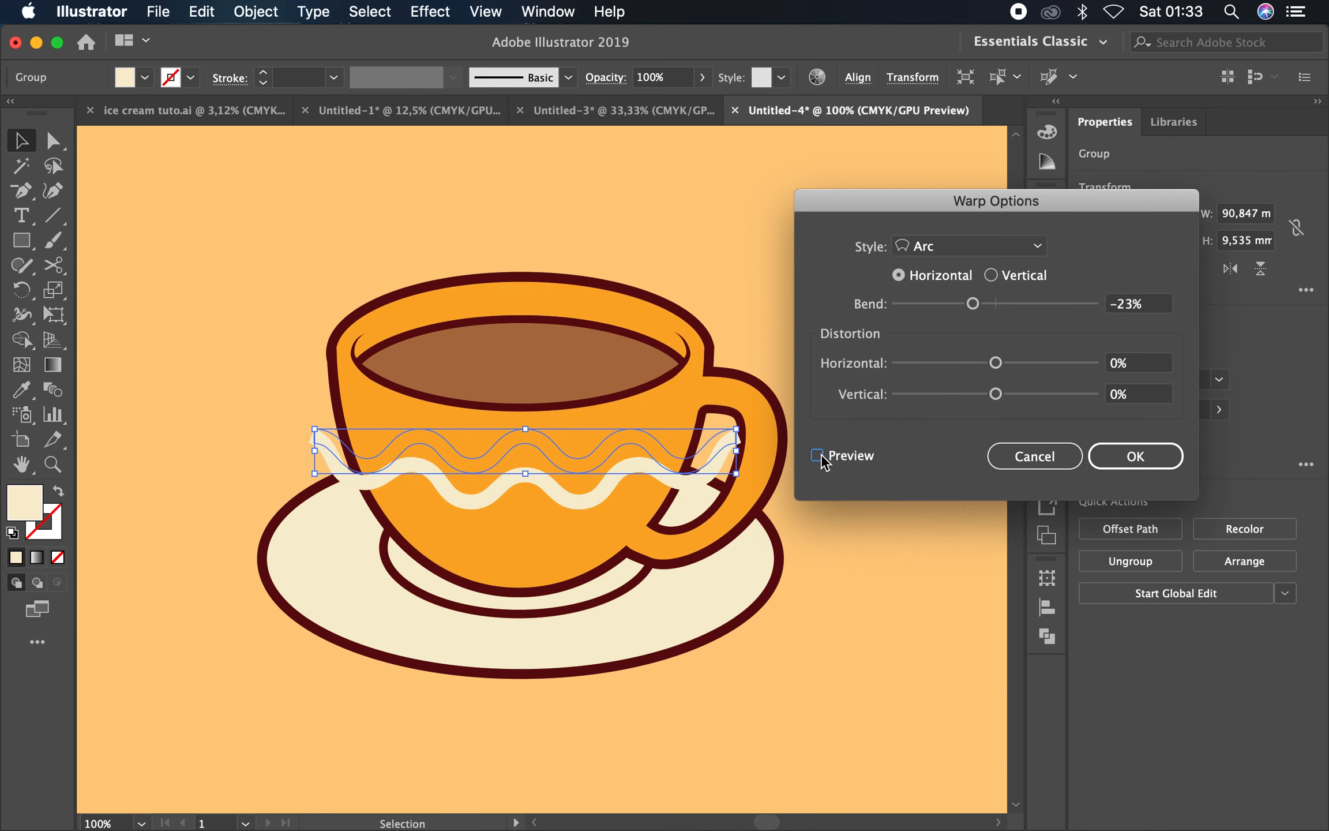
click(822, 453)
drag(972, 311, 975, 316)
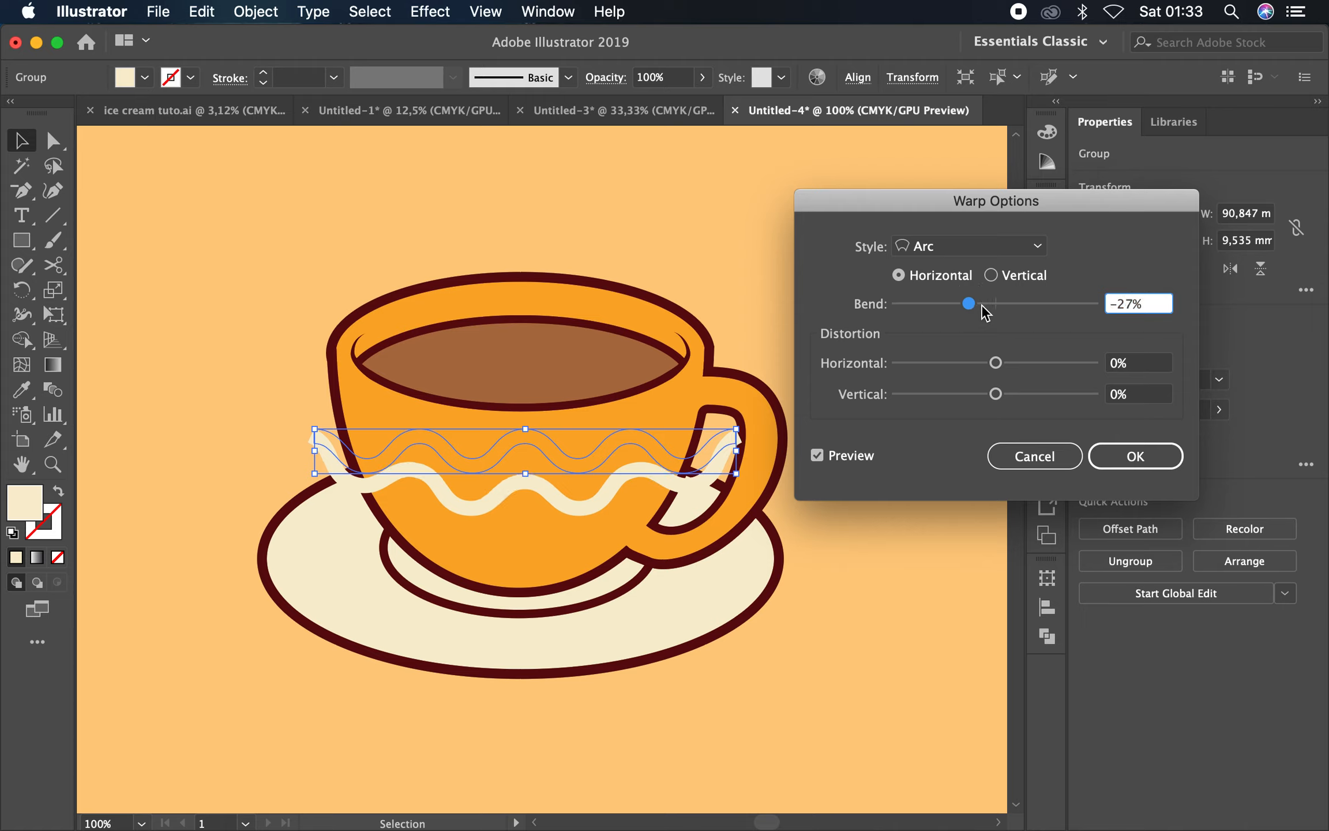
drag(979, 309, 980, 310)
click(1146, 457)
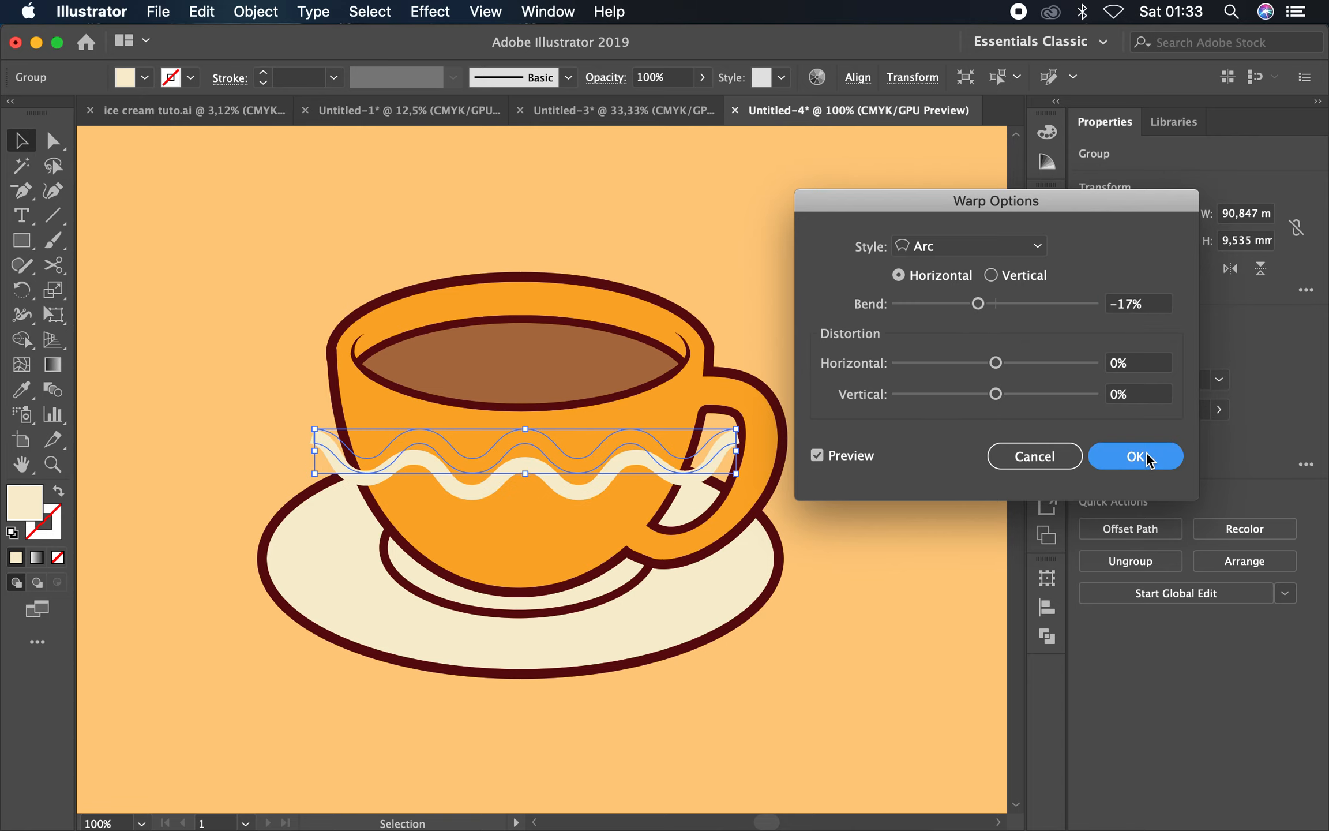
Expand the appearance of the arc-warped wavy band
click(620, 425)
click(718, 478)
click(256, 11)
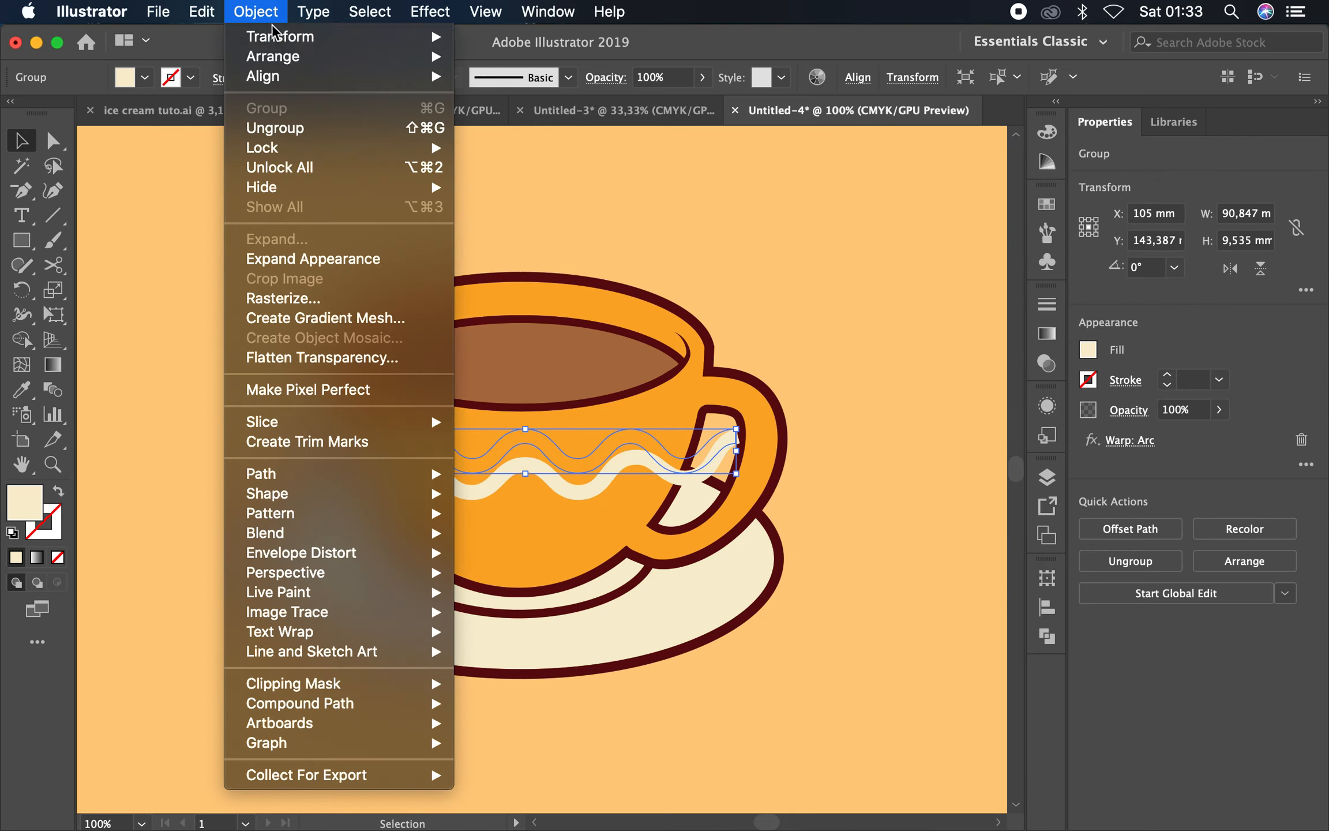
click(312, 255)
click(789, 288)
Scale the wavy band down to about 84 × 12 mm and move it slightly up on the cup body
click(617, 455)
drag(740, 501, 720, 492)
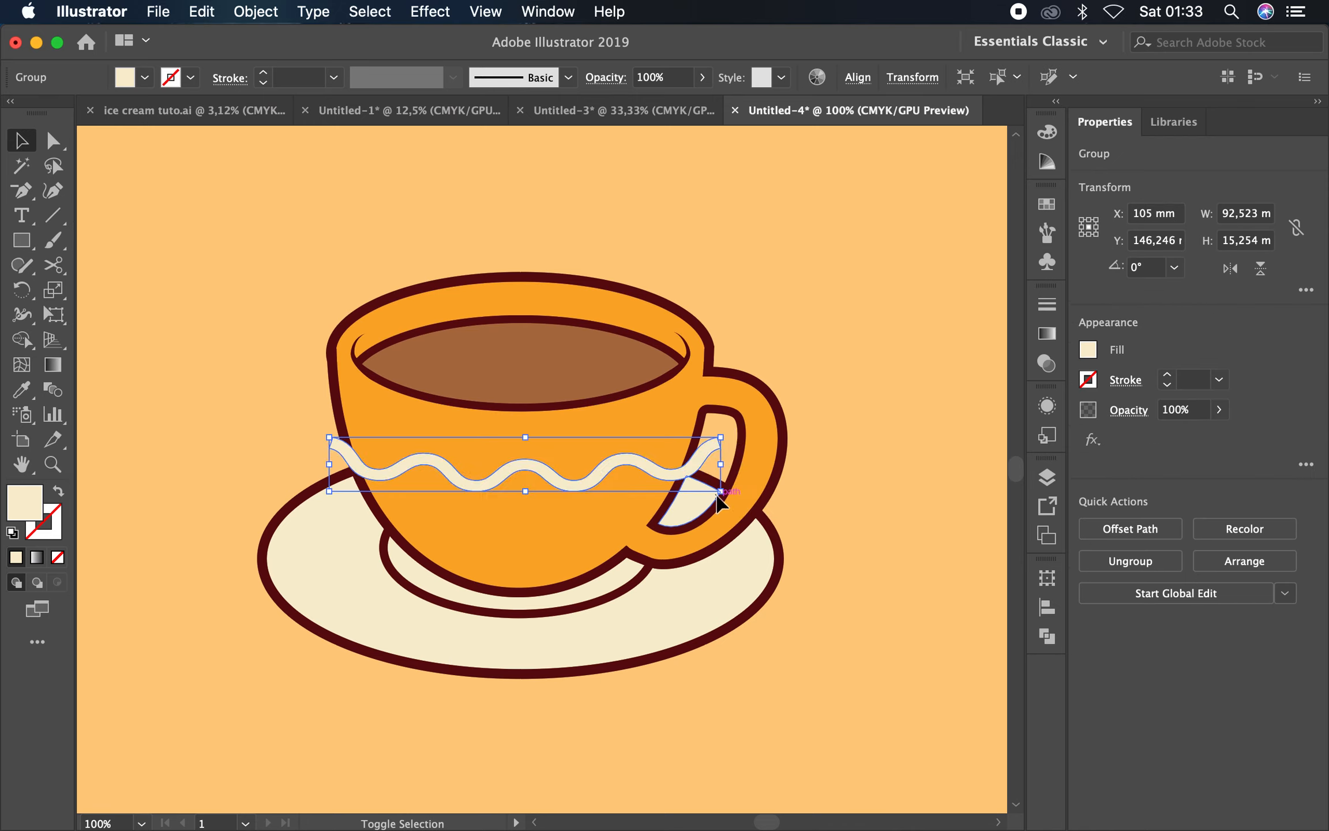
drag(635, 465, 631, 452)
key(super+shift+a)
Apply another horizontal Arc warp with -17% bend to the wavy band and expand its appearance
click(524, 462)
key(super+equal)
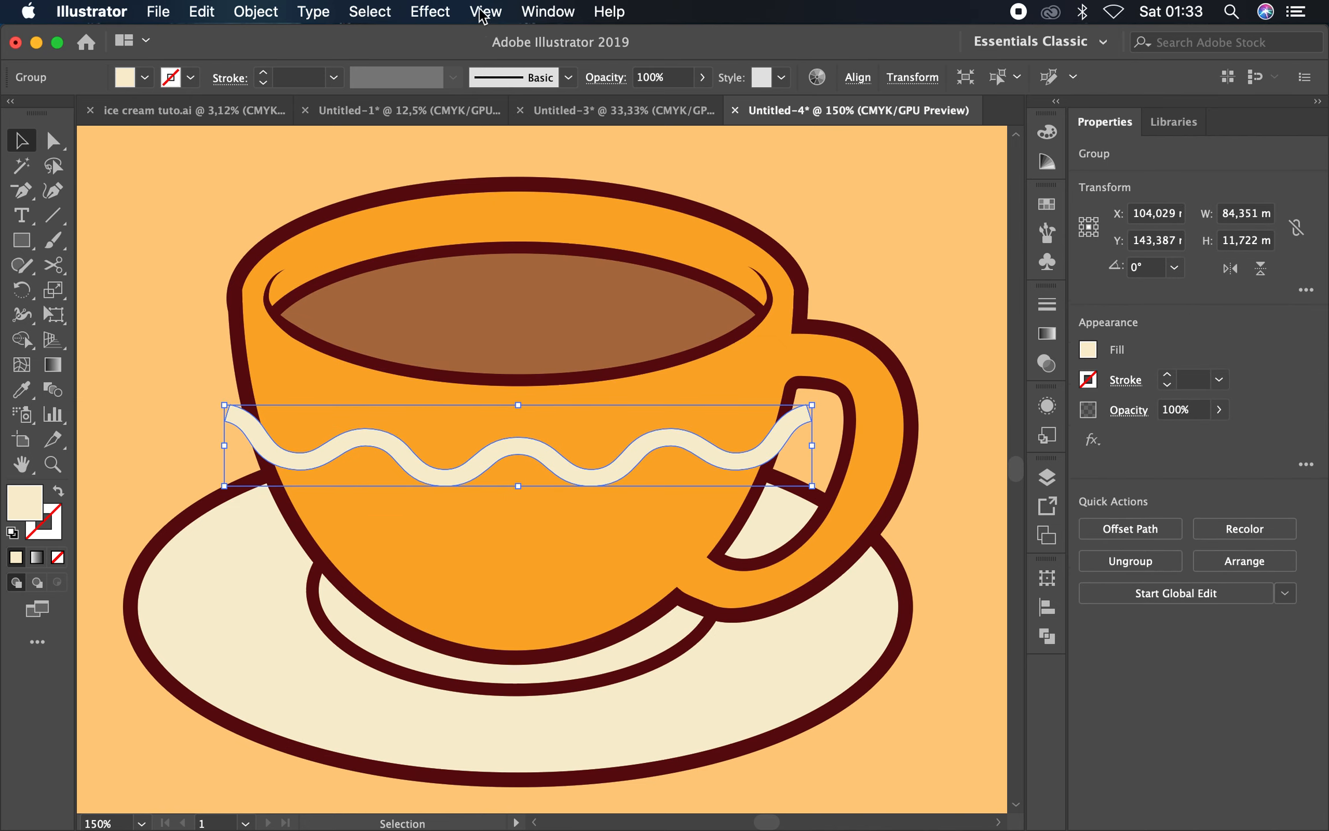
click(430, 12)
mouse_move(462, 317)
click(728, 317)
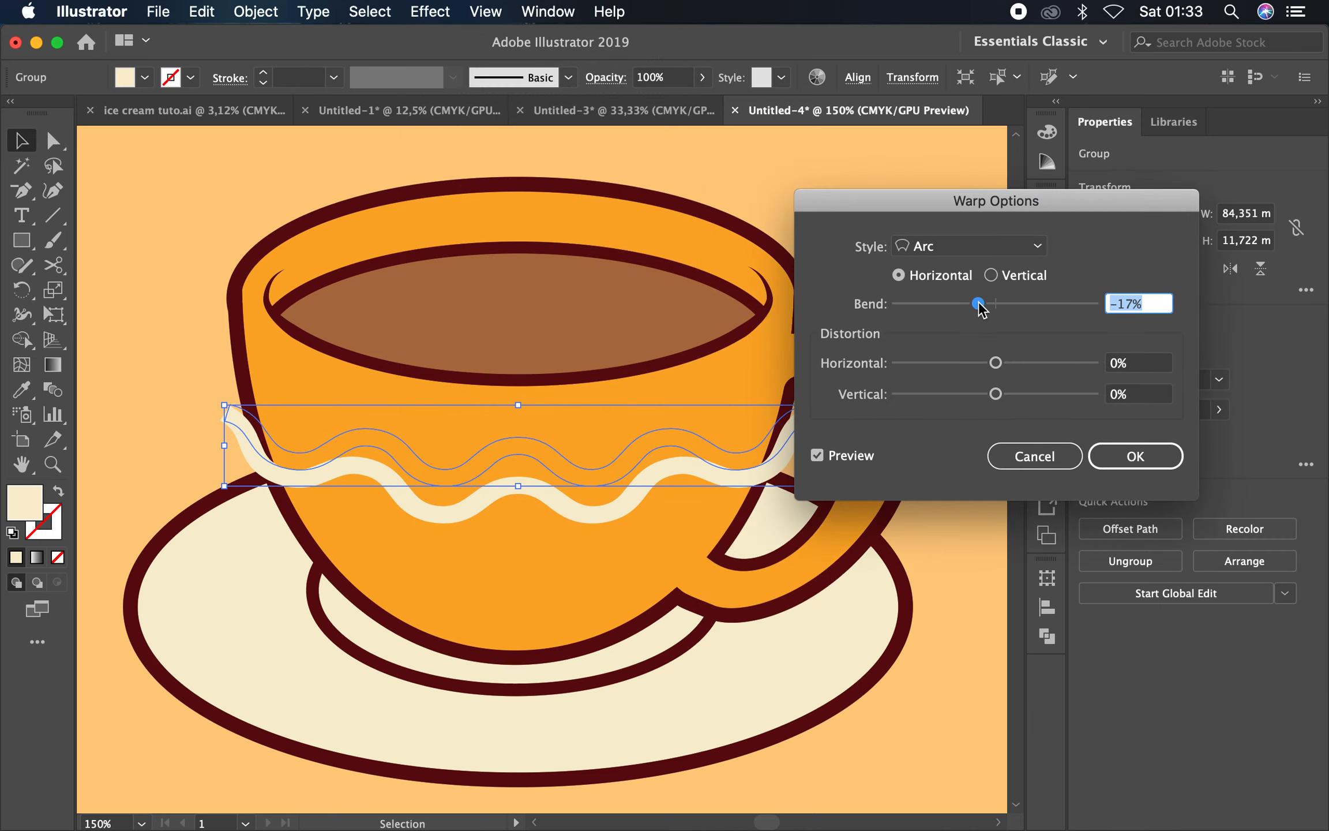
click(1135, 456)
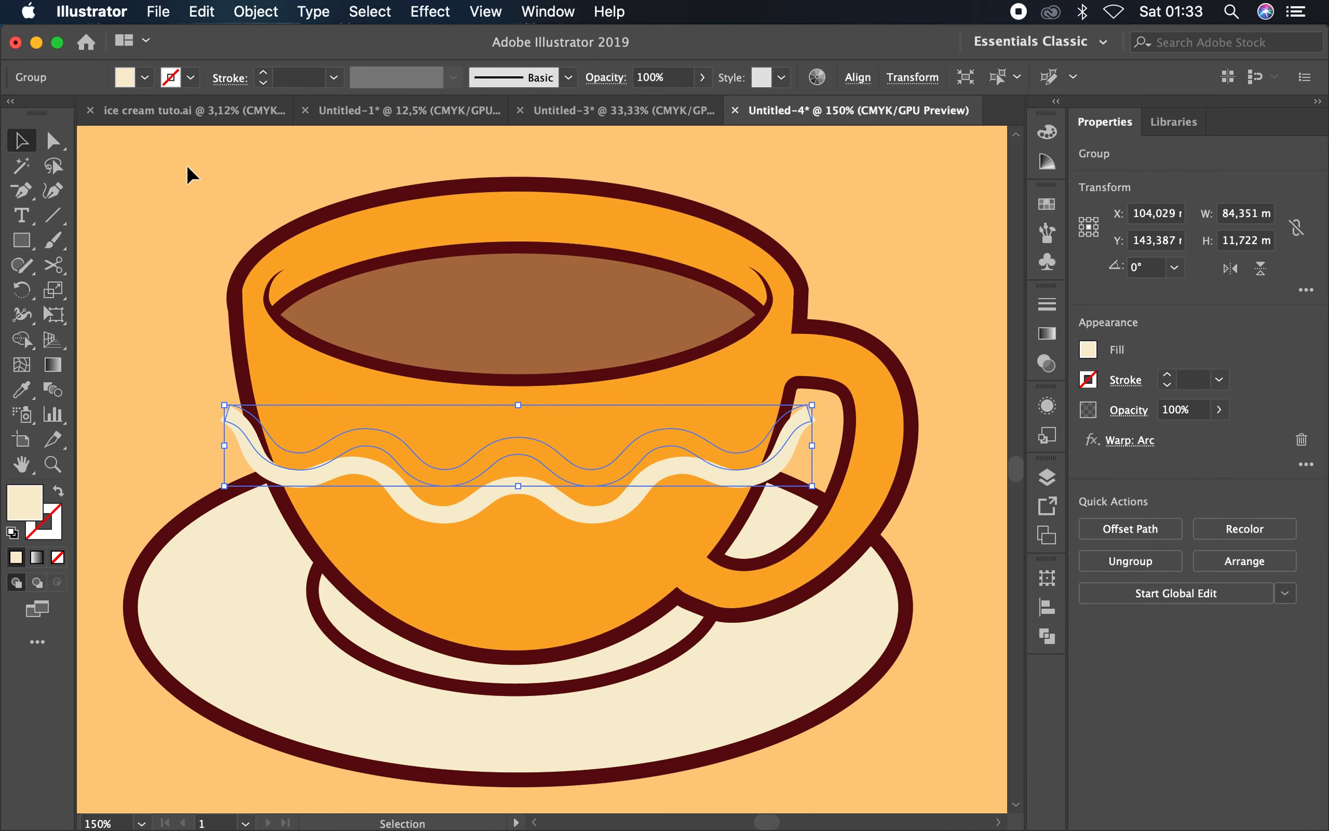
click(265, 13)
click(323, 259)
key(super+shift+a)
Move the wavy band up and narrow it so its ends just overlap the cup body's sides
drag(528, 488, 536, 459)
drag(819, 492, 807, 497)
click(180, 240)
Trim the ends of the wavy band that stick out beyond the cup body using the Shape Builder
click(618, 480)
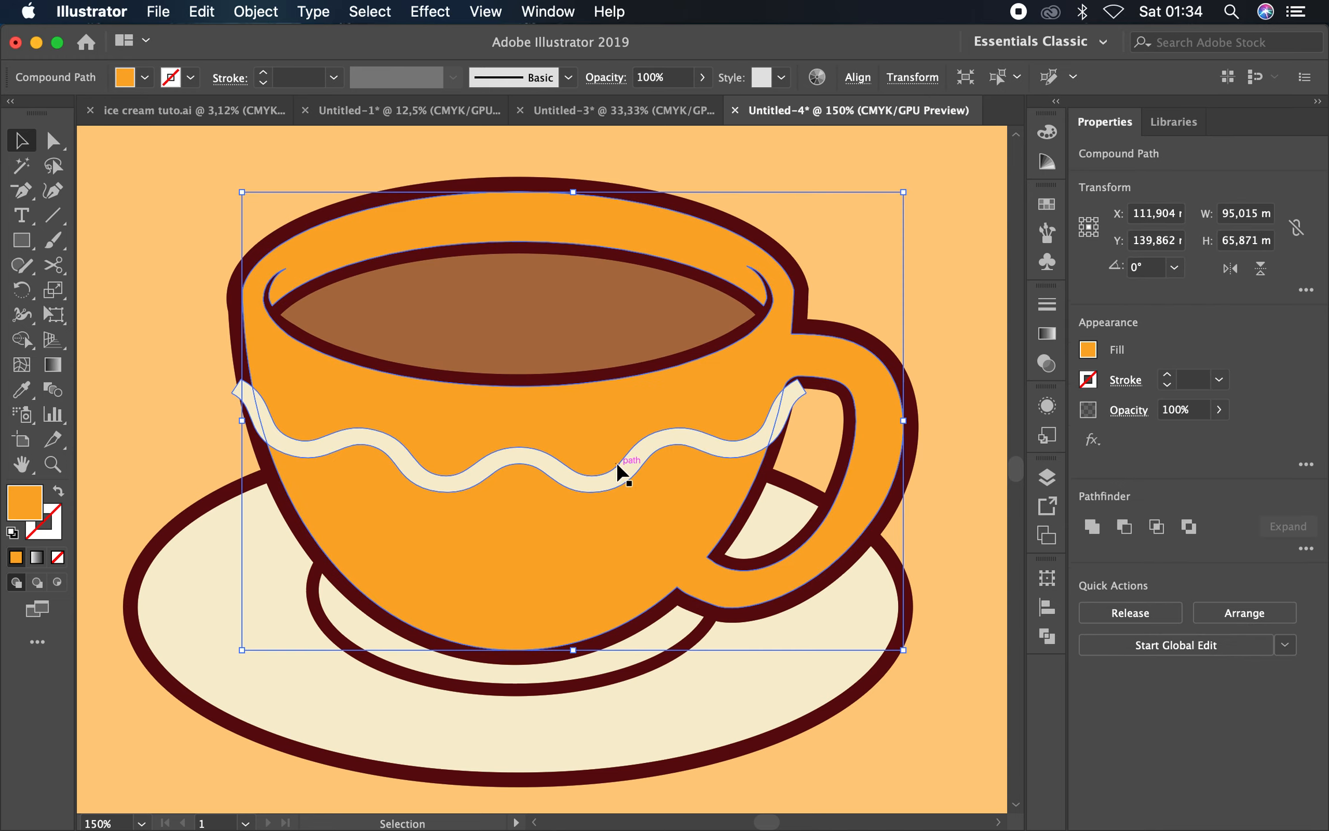
shift+click(622, 470)
click(20, 346)
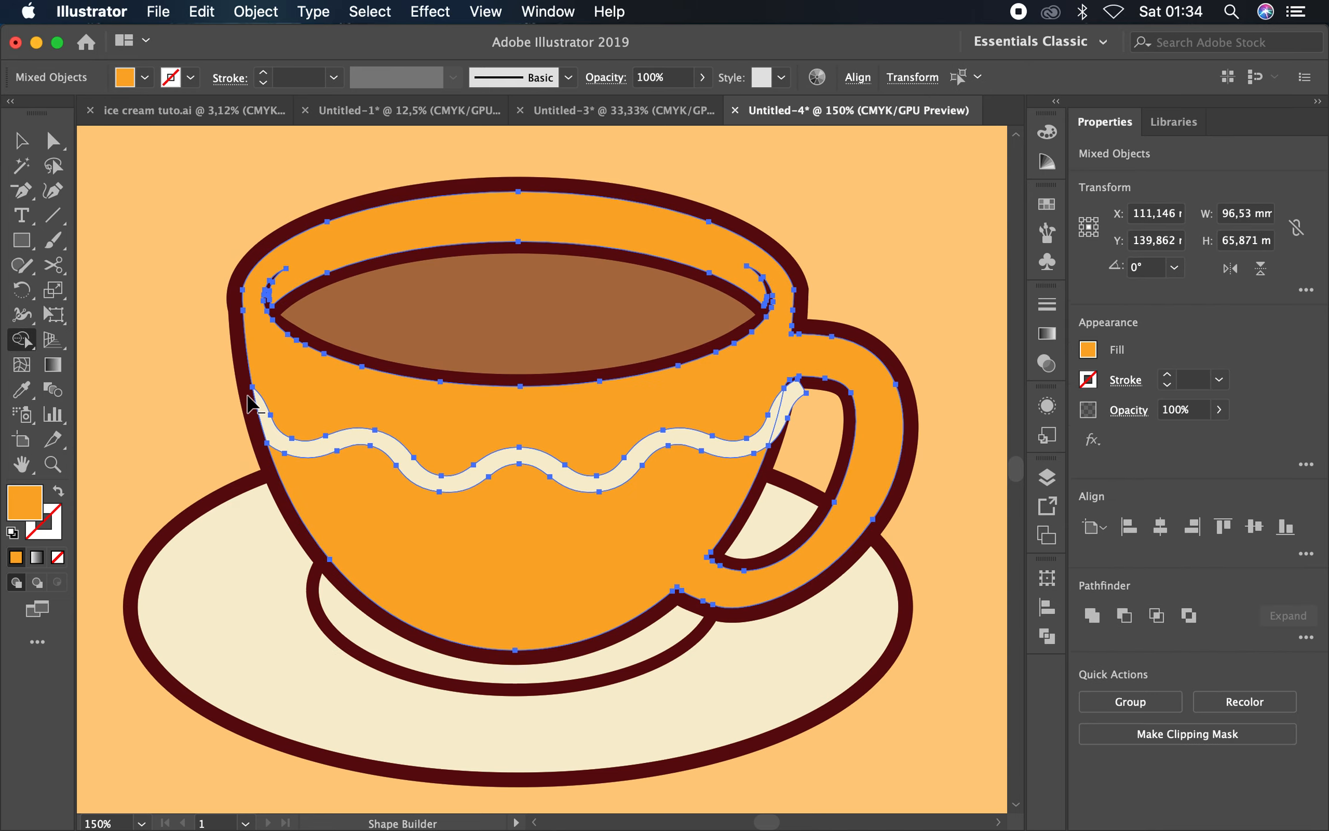
alt+click(795, 404)
click(21, 141)
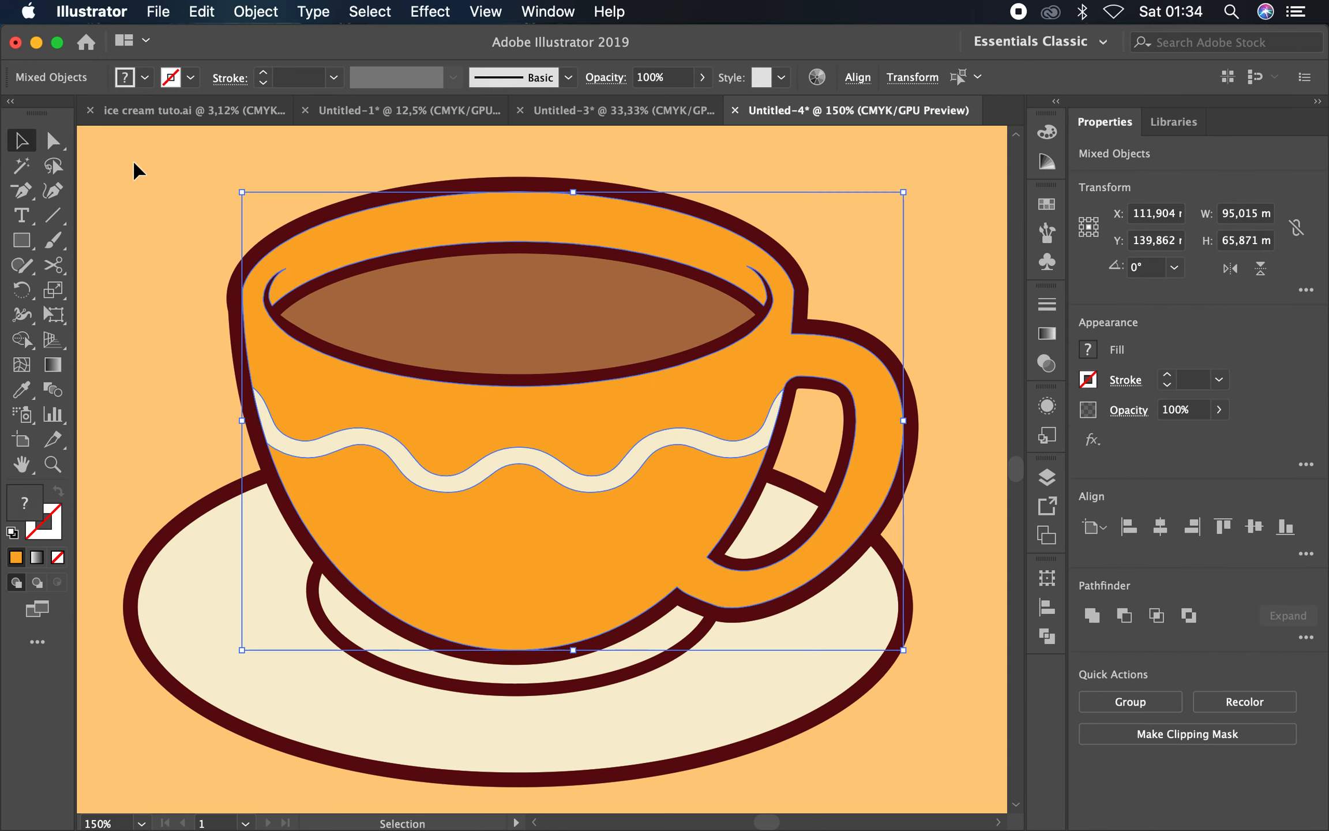
click(133, 164)
Start an orange Pen shape on the cup's inner wall, arching from the inner rim line's left tip to its right tip
key(super+minus)
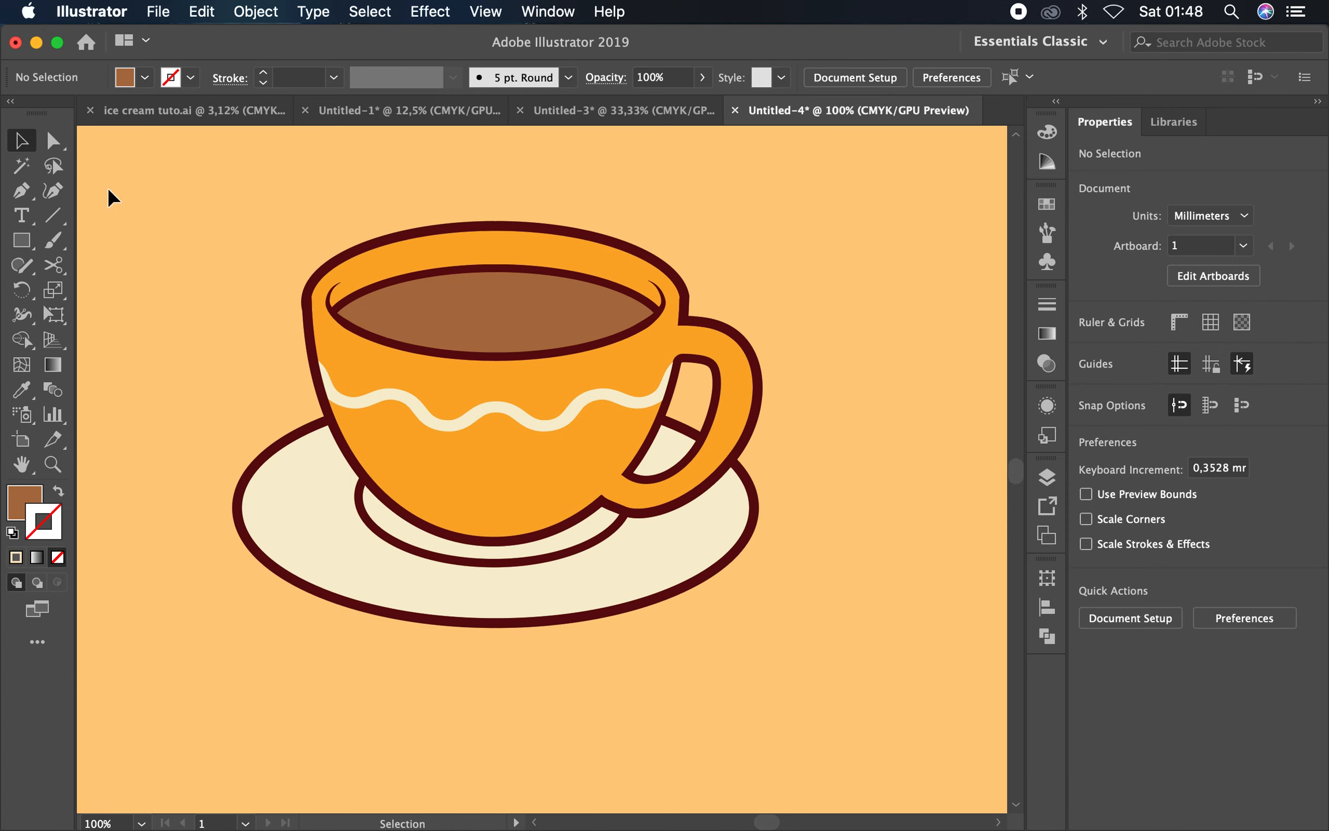
click(22, 191)
click(22, 141)
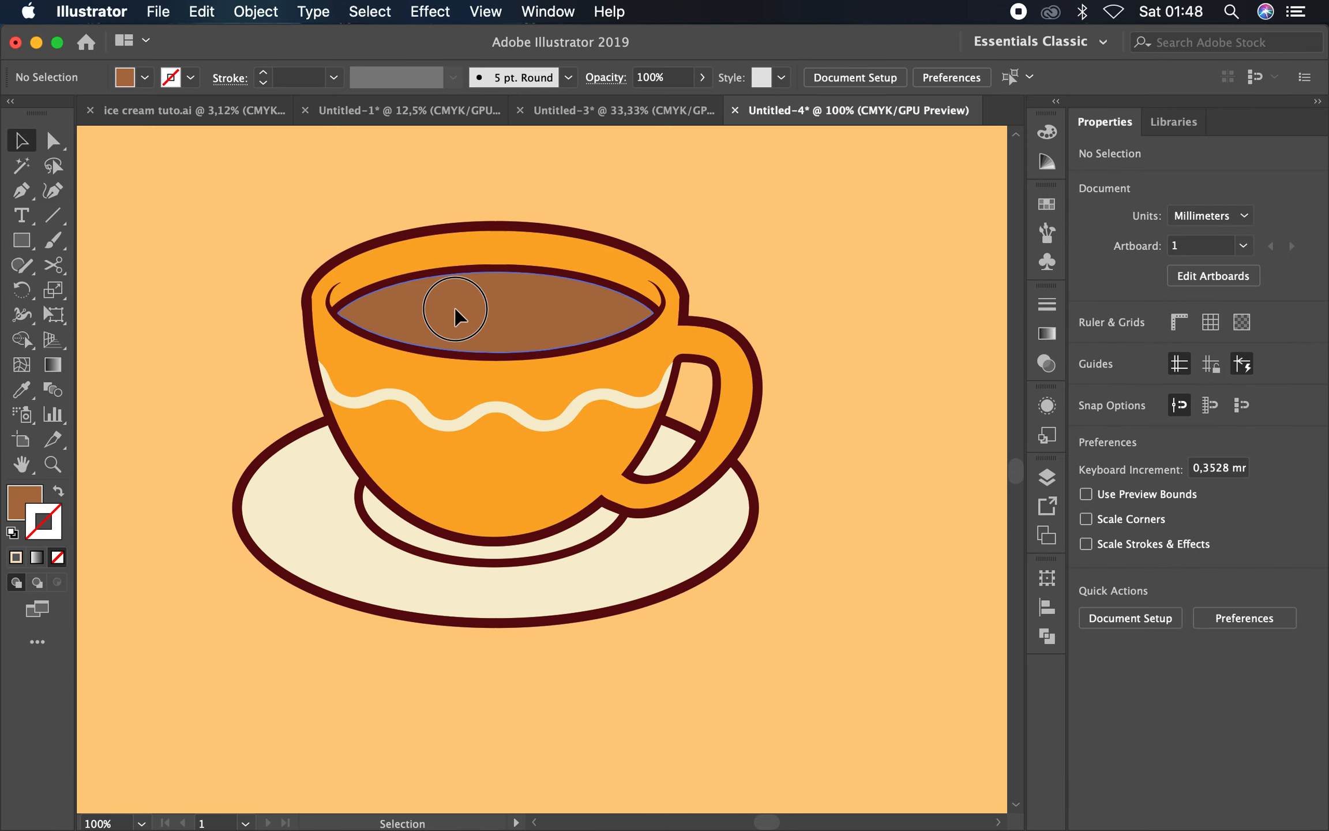
click(457, 318)
click(137, 196)
click(22, 190)
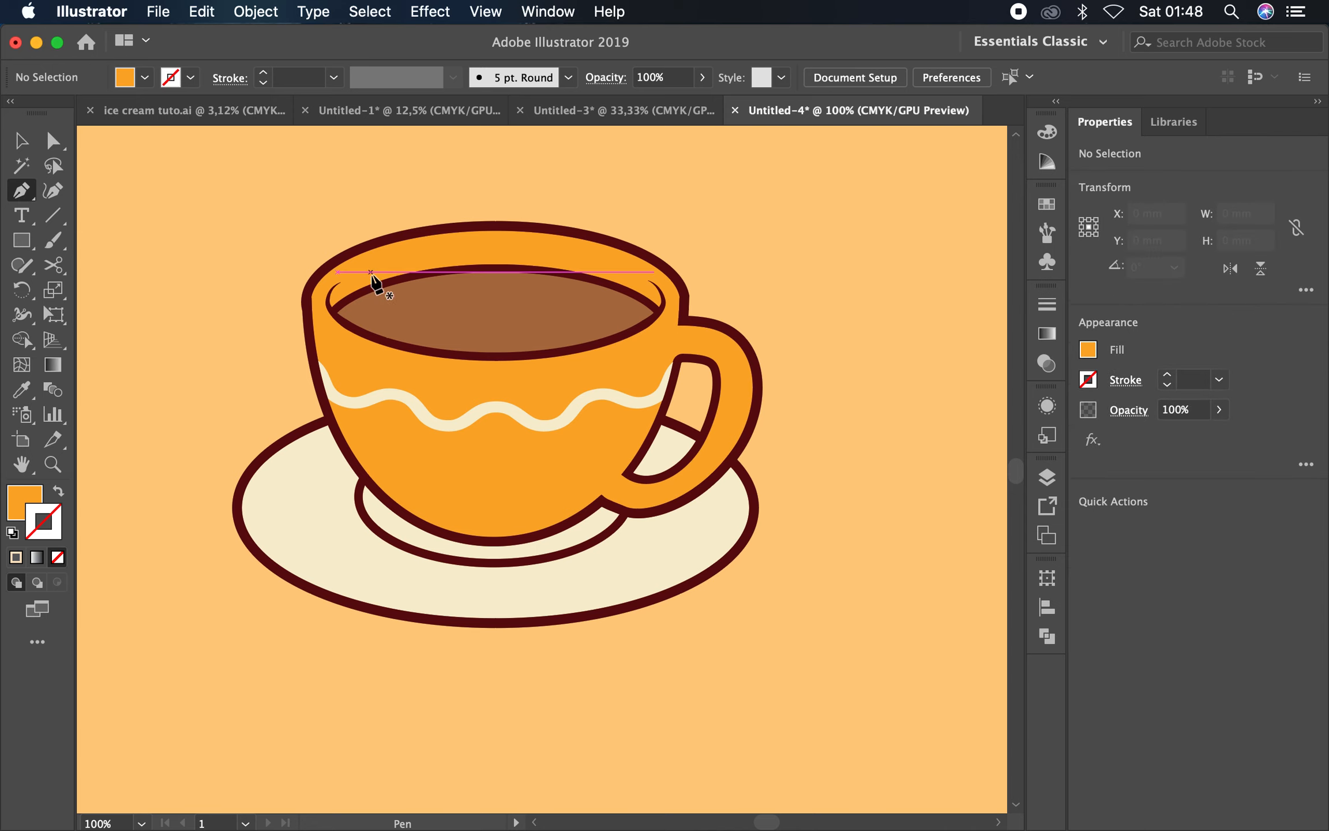
scroll(421, 271, up, 3)
scroll(500, 299, down, 1)
scroll(503, 309, right, 1)
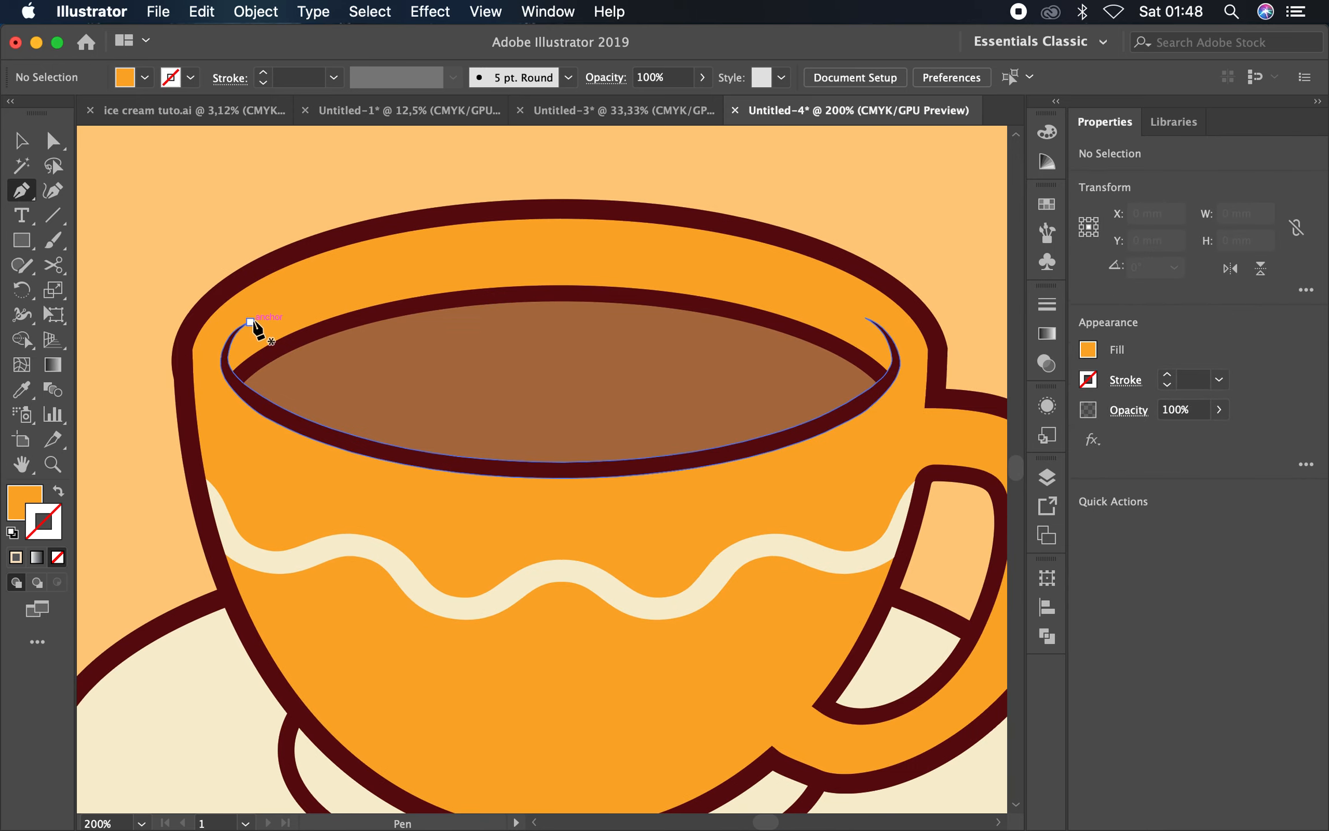
click(251, 321)
drag(535, 250, 747, 249)
drag(866, 317, 898, 372)
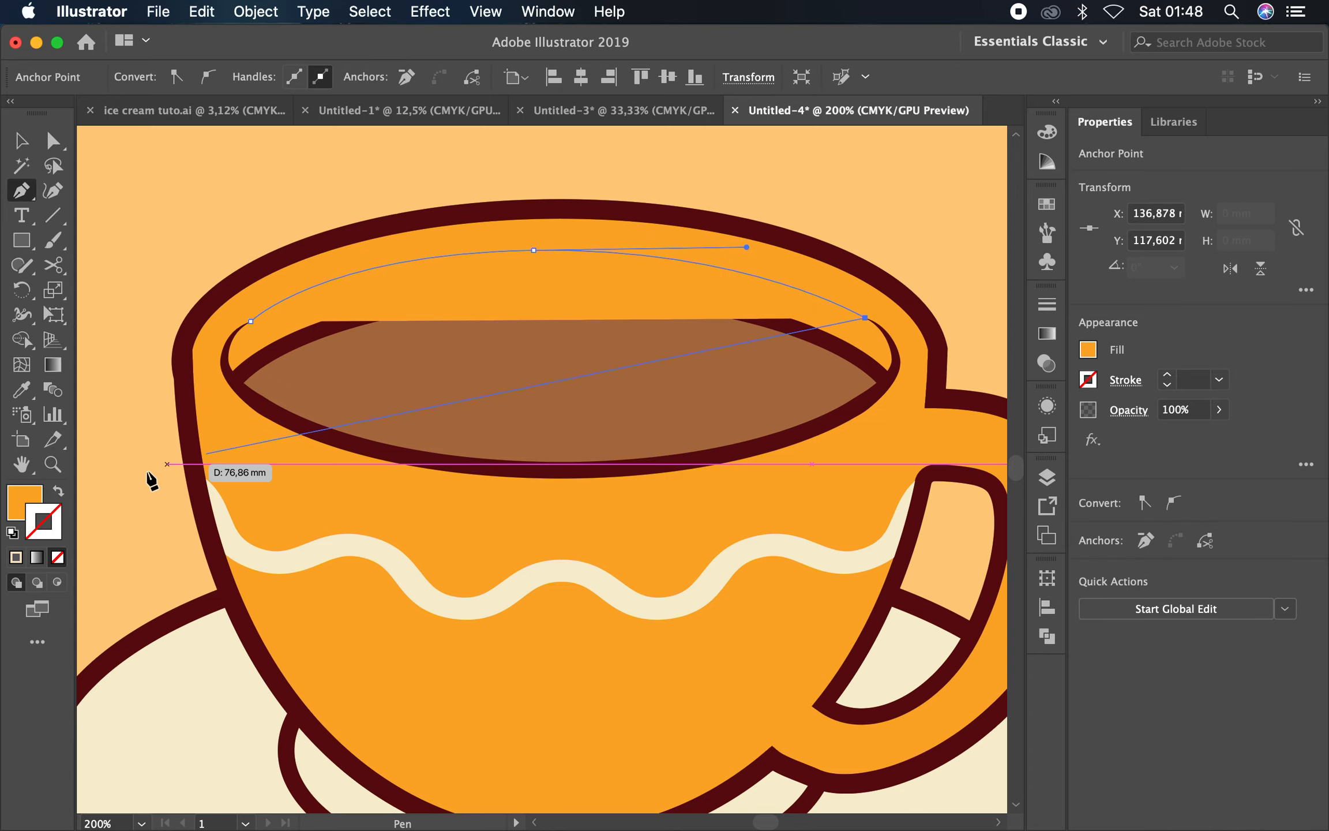
Close the inner-wall shape along the right rim tip, the coffee's upper edge and the left rim tip, about 72 × 14 mm overall
scroll(900, 366, up, 2)
drag(875, 392, 868, 409)
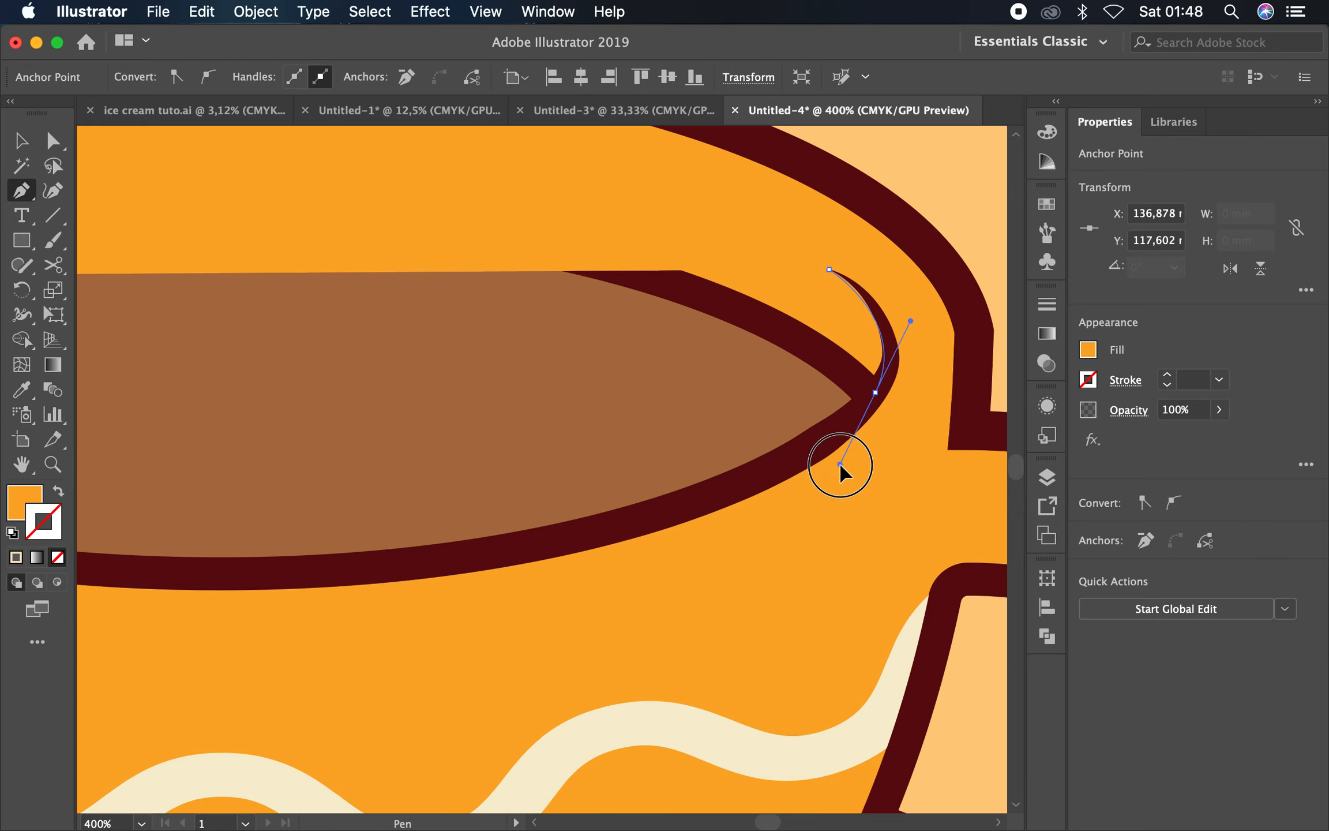
drag(841, 470, 842, 470)
scroll(875, 378, down, 1)
click(875, 390)
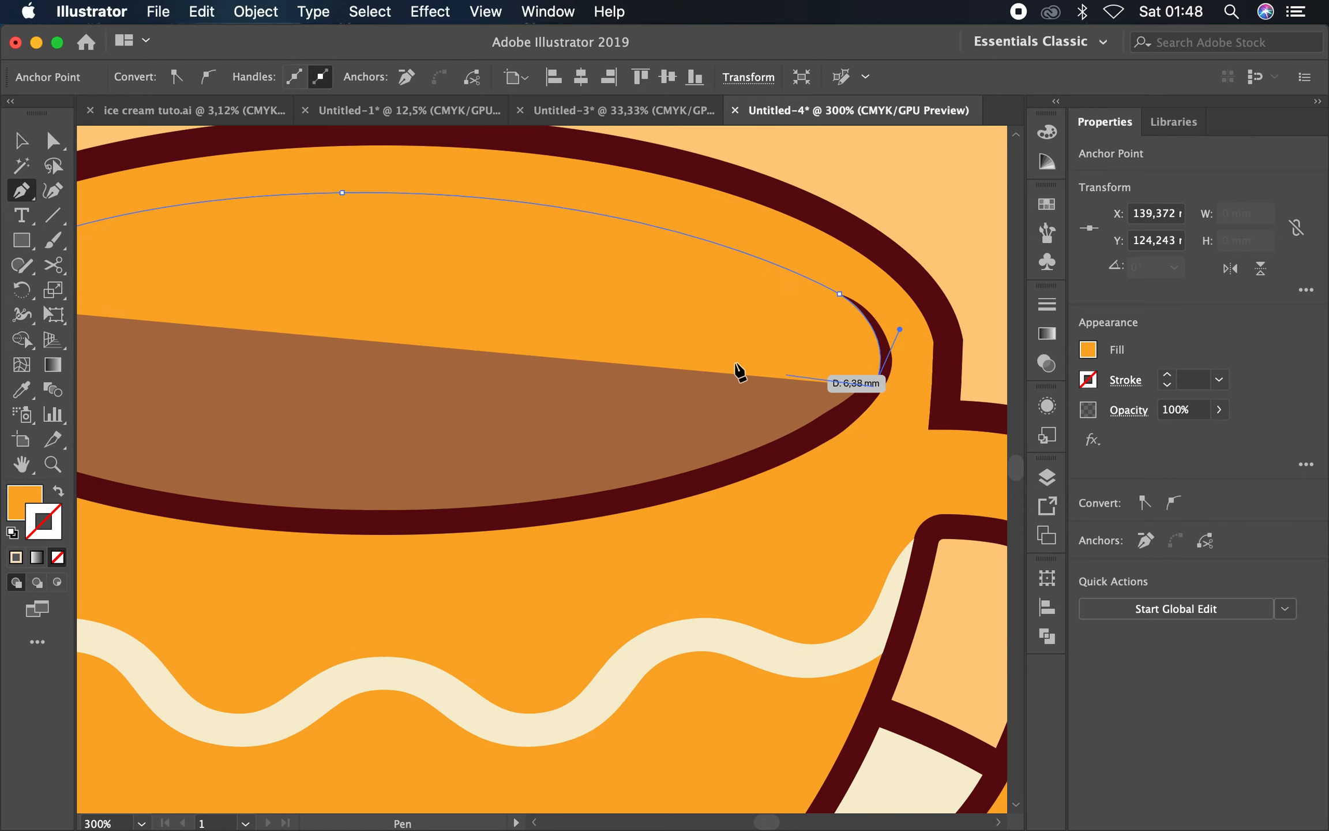
drag(659, 311, 825, 338)
drag(570, 283, 315, 285)
drag(258, 327, 392, 295)
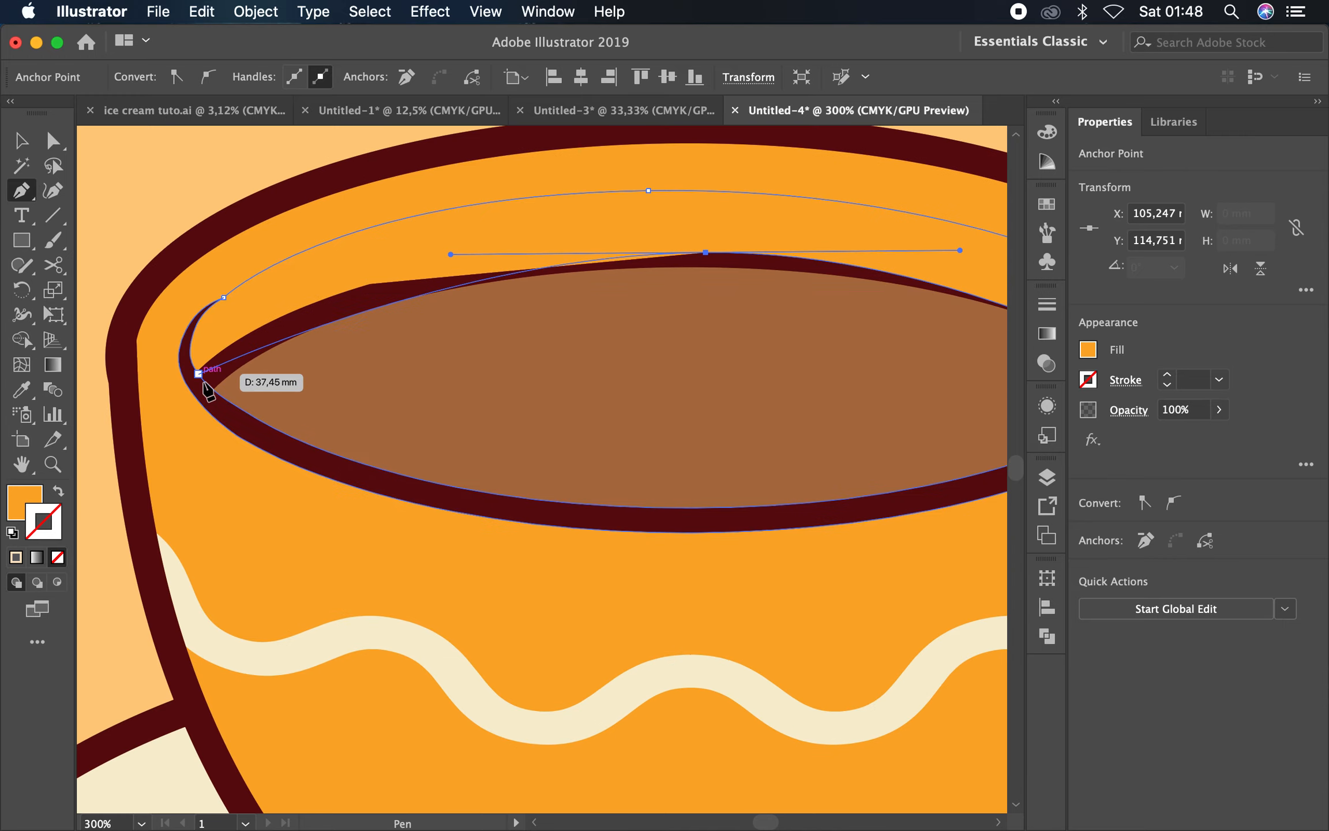
click(203, 385)
drag(223, 298, 307, 235)
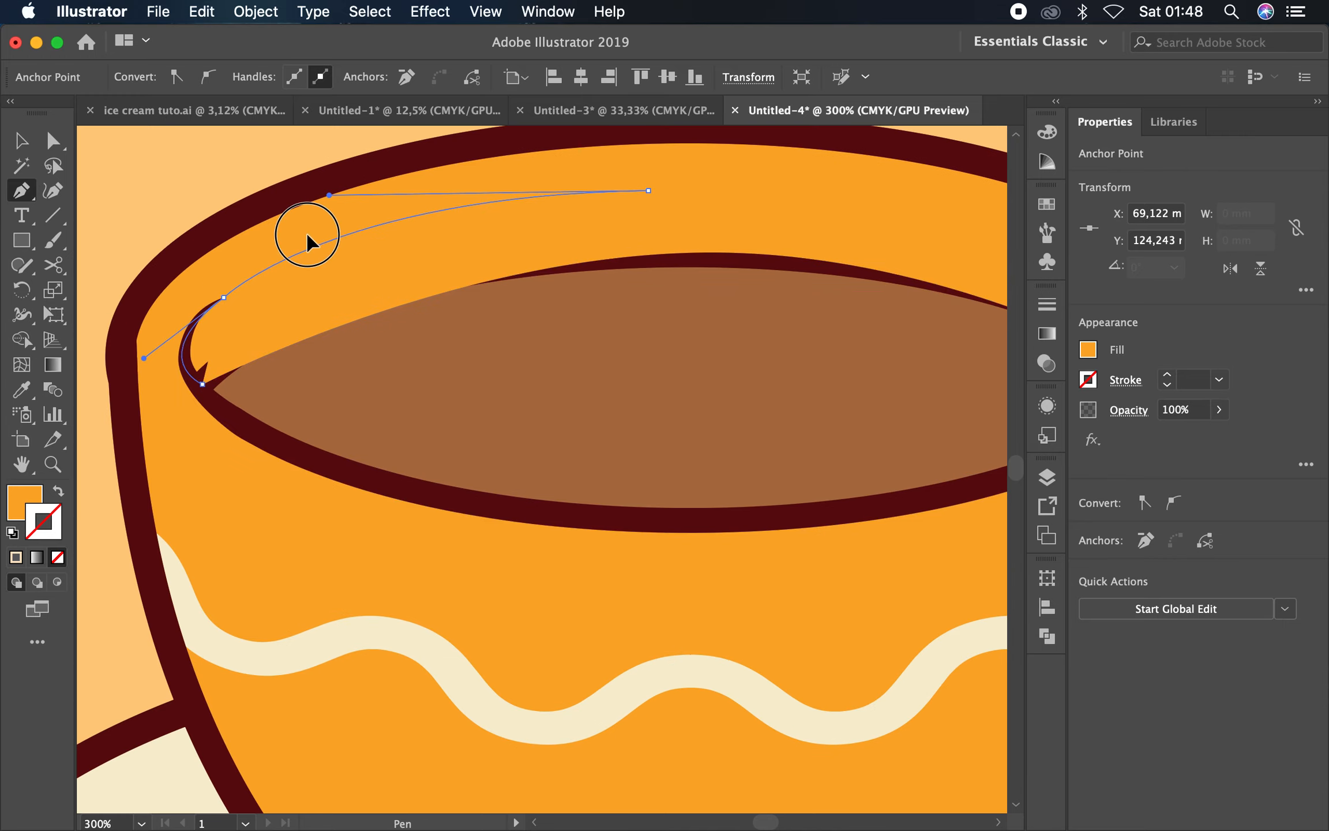
Fill the inner-wall shape with the coffee surface's brown using the Eyedropper
click(23, 144)
click(525, 379)
key(super+minus)
key(super+minus)
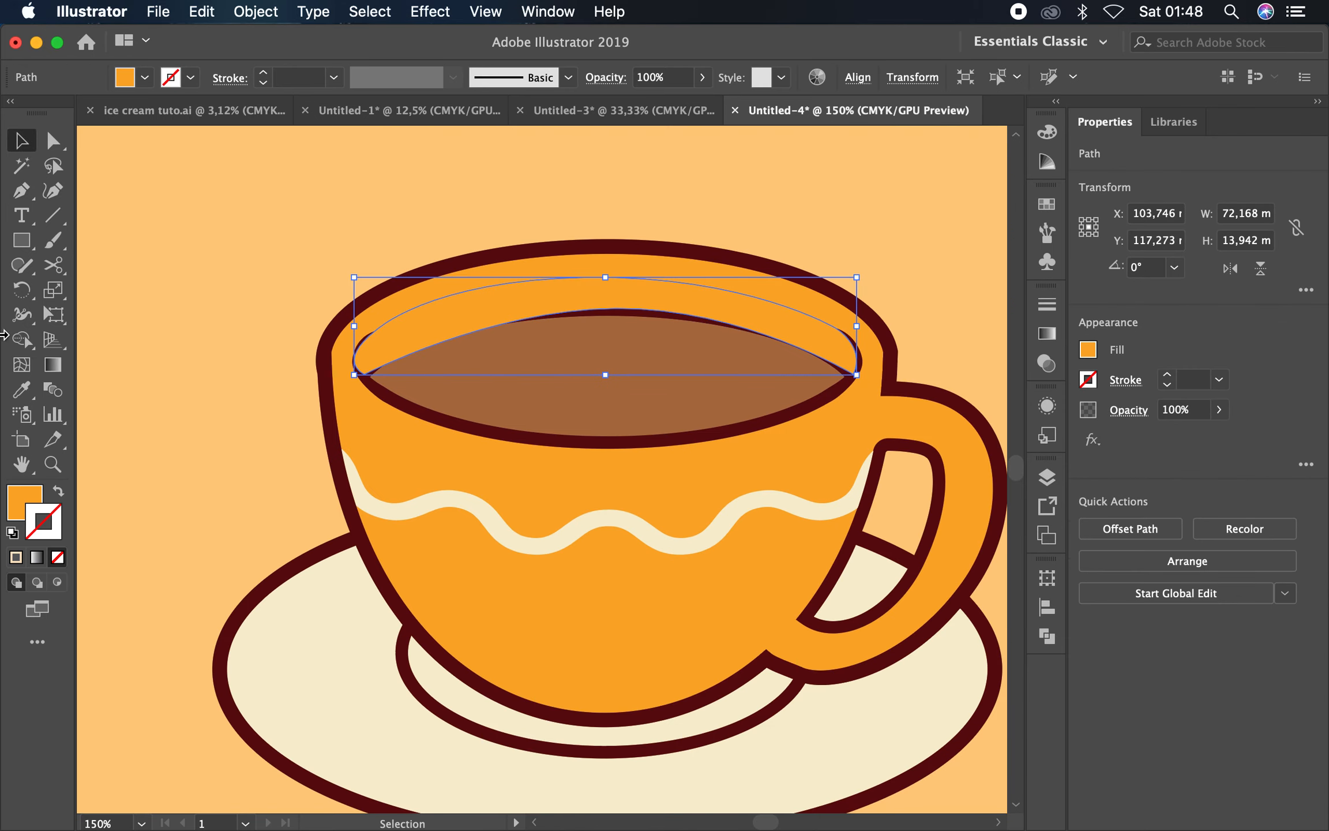
click(22, 389)
click(541, 370)
Move the brown inner-wall shape slightly up, away from the dark line along the coffee's upper edge
click(22, 140)
click(277, 260)
click(421, 406)
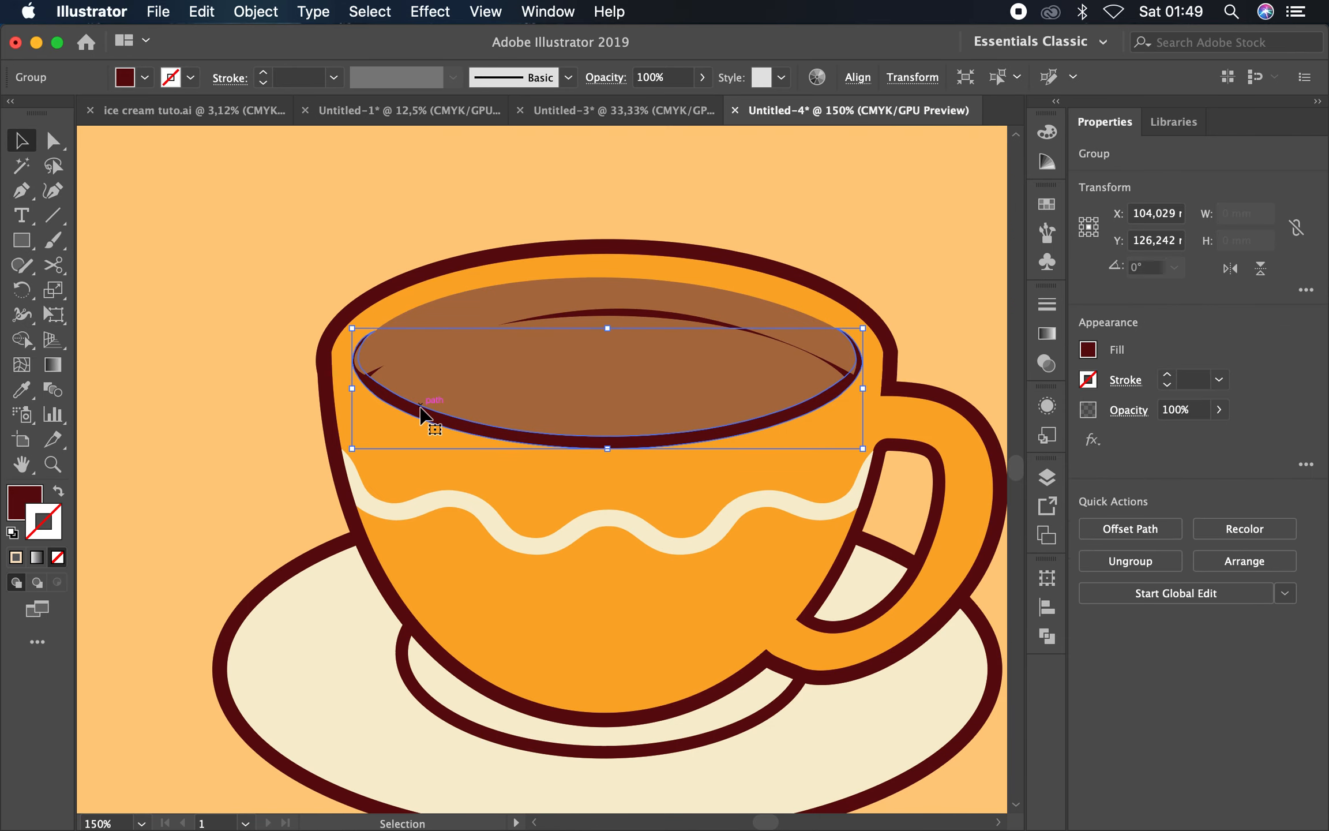
shift+click(633, 311)
key(super+shift+a)
drag(614, 299, 615, 290)
click(619, 302)
key(super+shift+a)
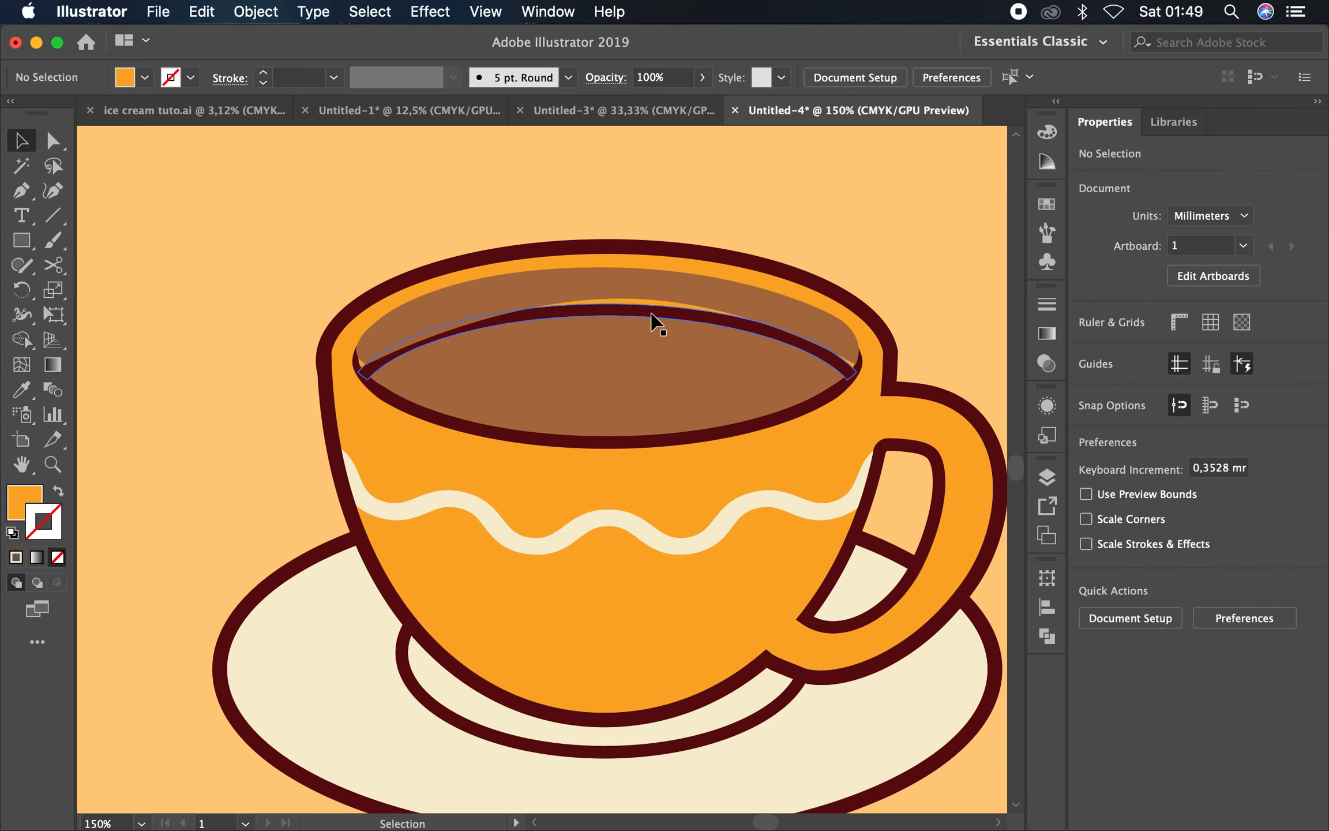
Bring the dark outlines around the coffee surface and inner rim to the front
click(652, 314)
right_click(708, 445)
mouse_move(744, 677)
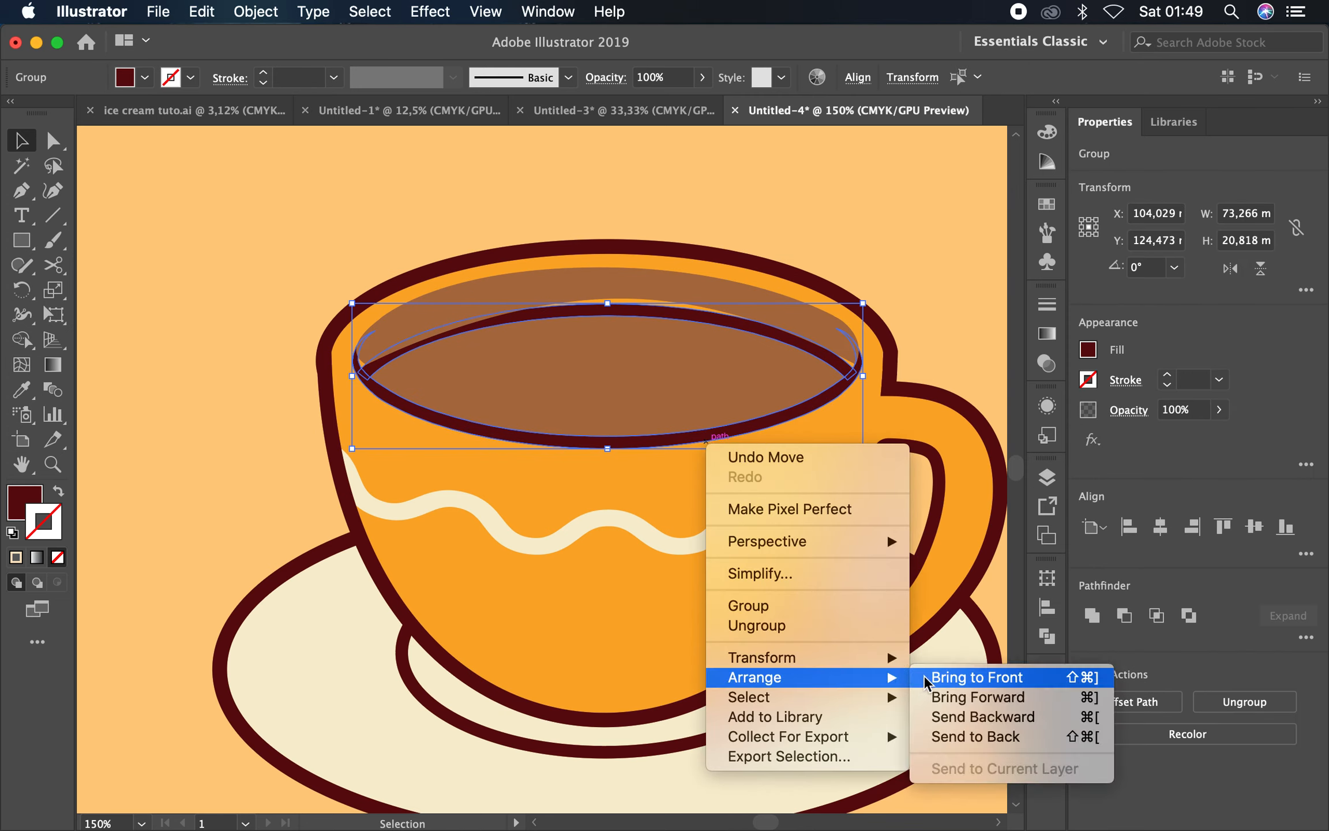
click(969, 679)
key(super+shift+a)
Move the brown inner-wall shape slightly down to fit the rim line and set its opacity to 59%
drag(608, 280, 612, 285)
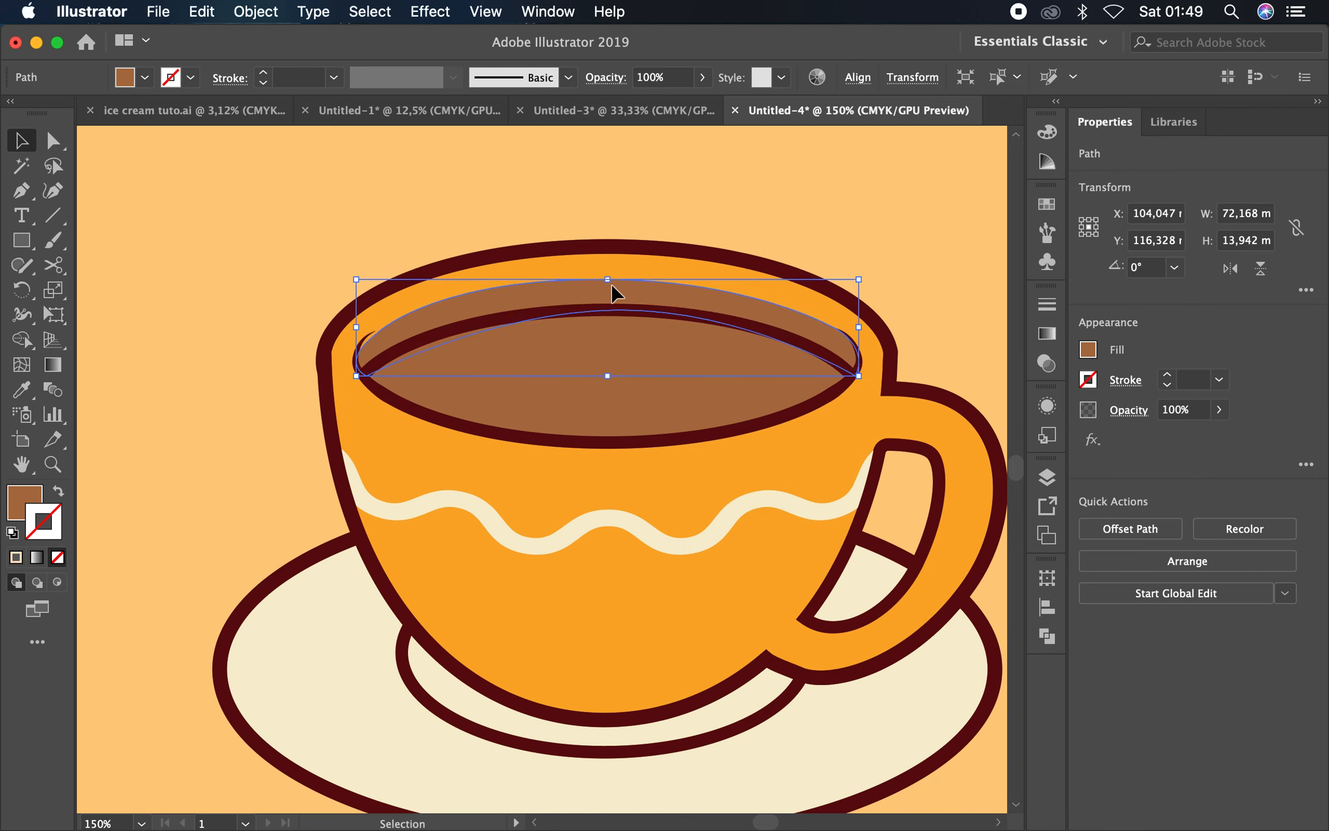
drag(702, 77, 665, 107)
click(596, 166)
click(632, 289)
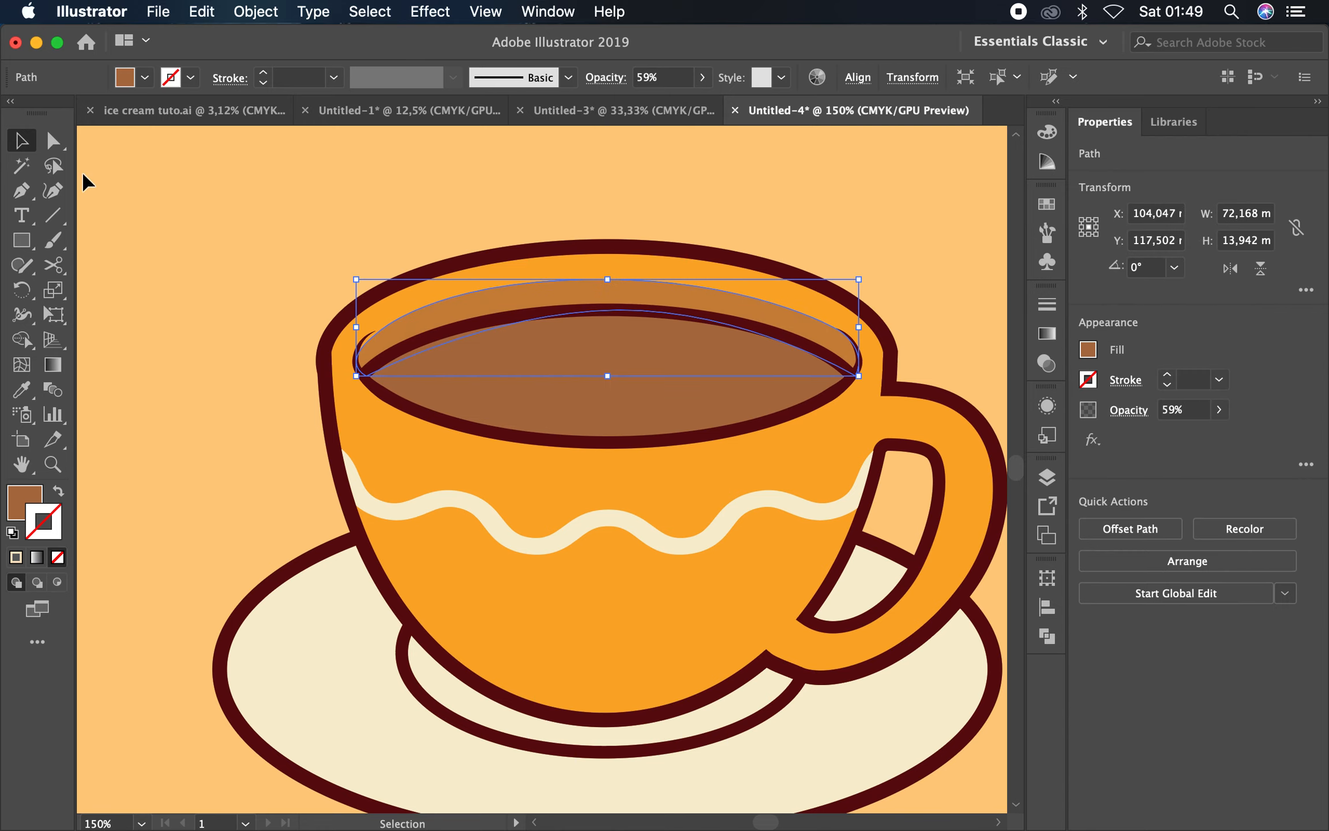
Adjust the inner-wall shape's left anchor point and its handle so the edge stays within the dark rim line's tip
click(53, 140)
scroll(365, 346, up, 1)
click(363, 345)
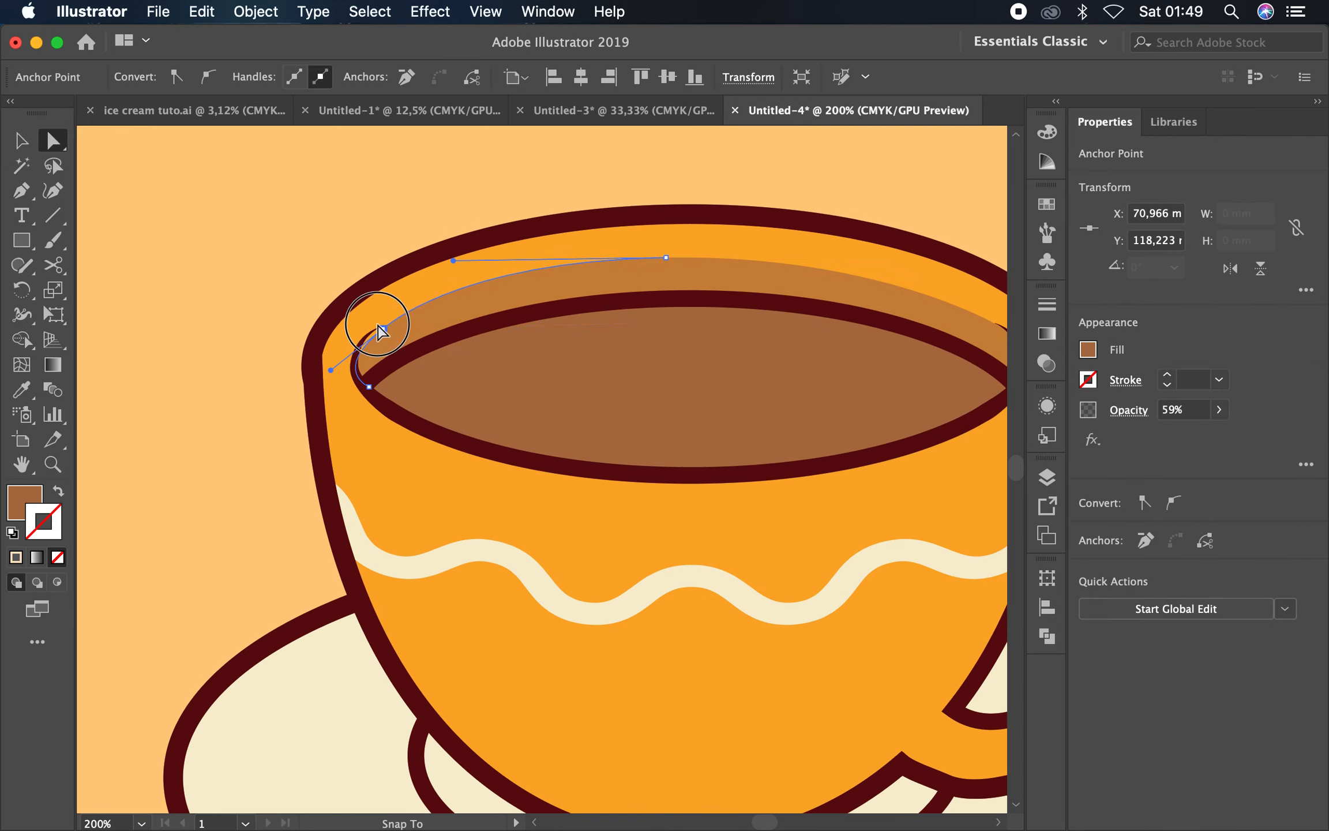
scroll(379, 346, up, 2)
drag(390, 319, 385, 313)
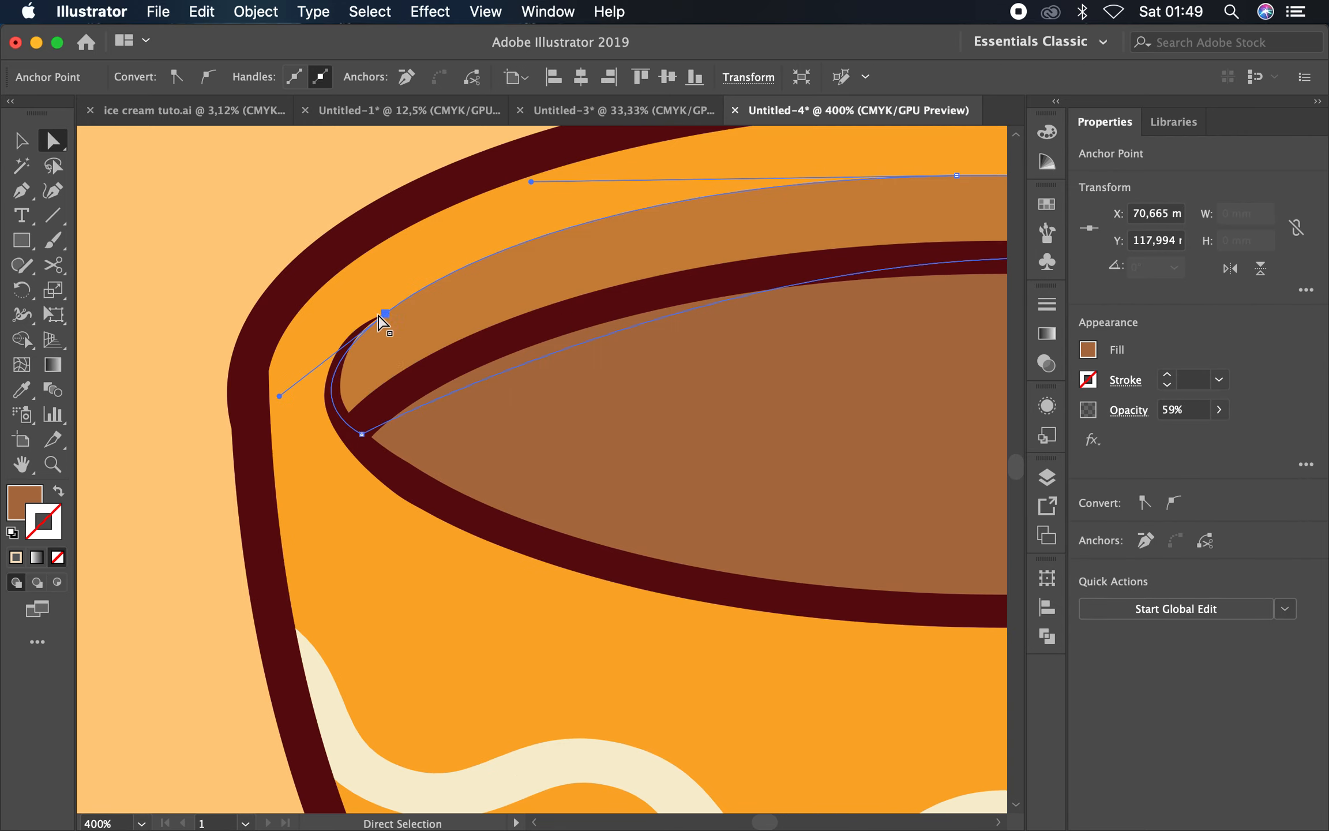
drag(278, 396, 302, 374)
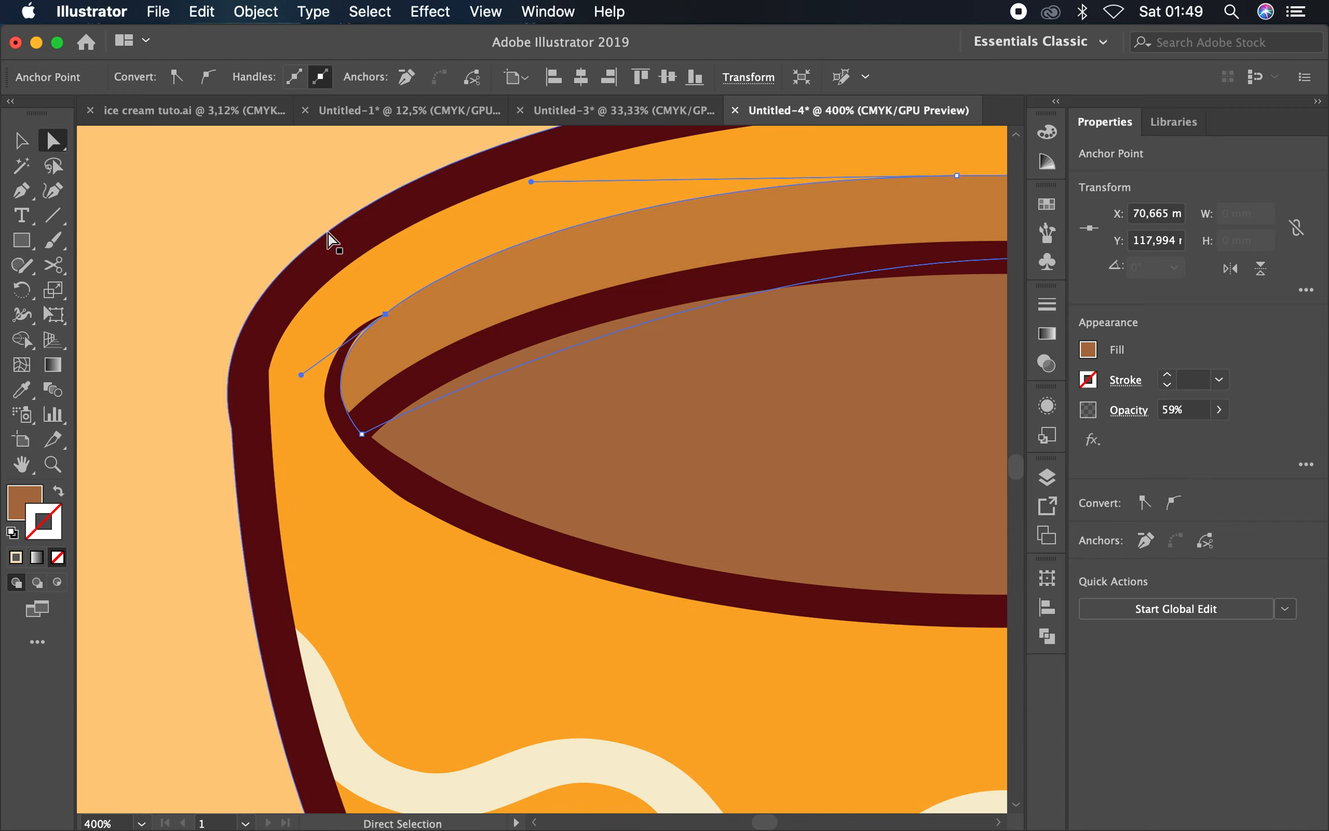
click(311, 225)
scroll(248, 347, down, 4)
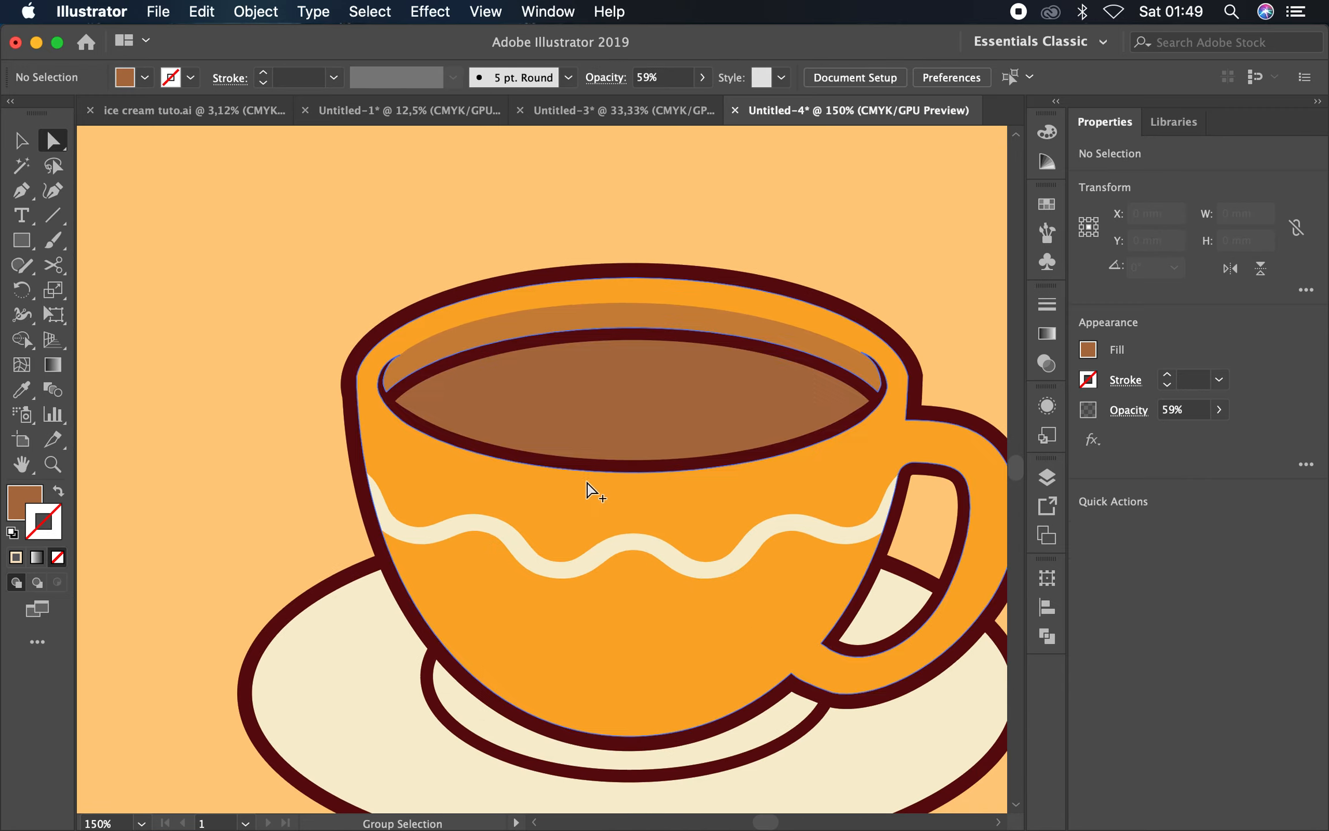
Lower the opacity of the inner-wall shadow to 43%
drag(799, 345, 738, 295)
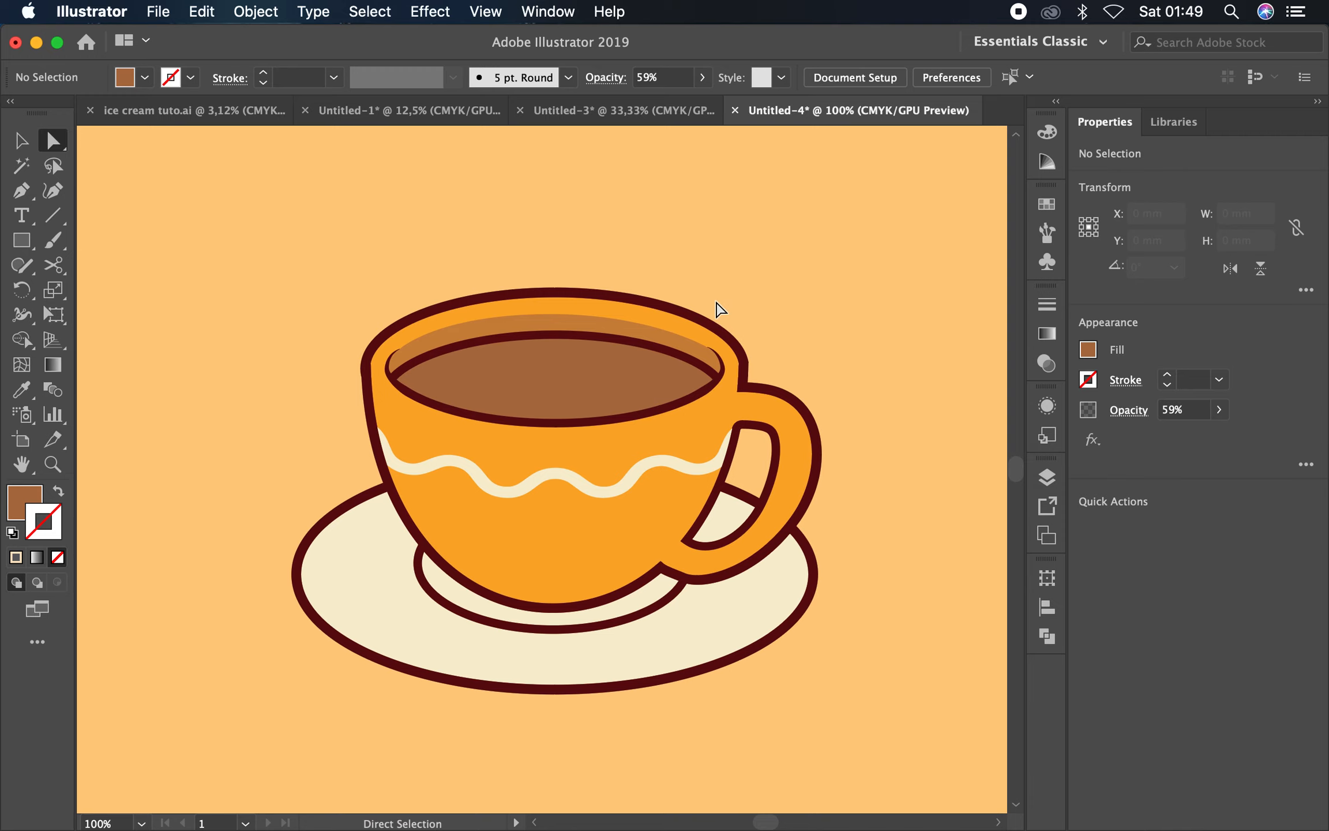
click(548, 316)
click(676, 305)
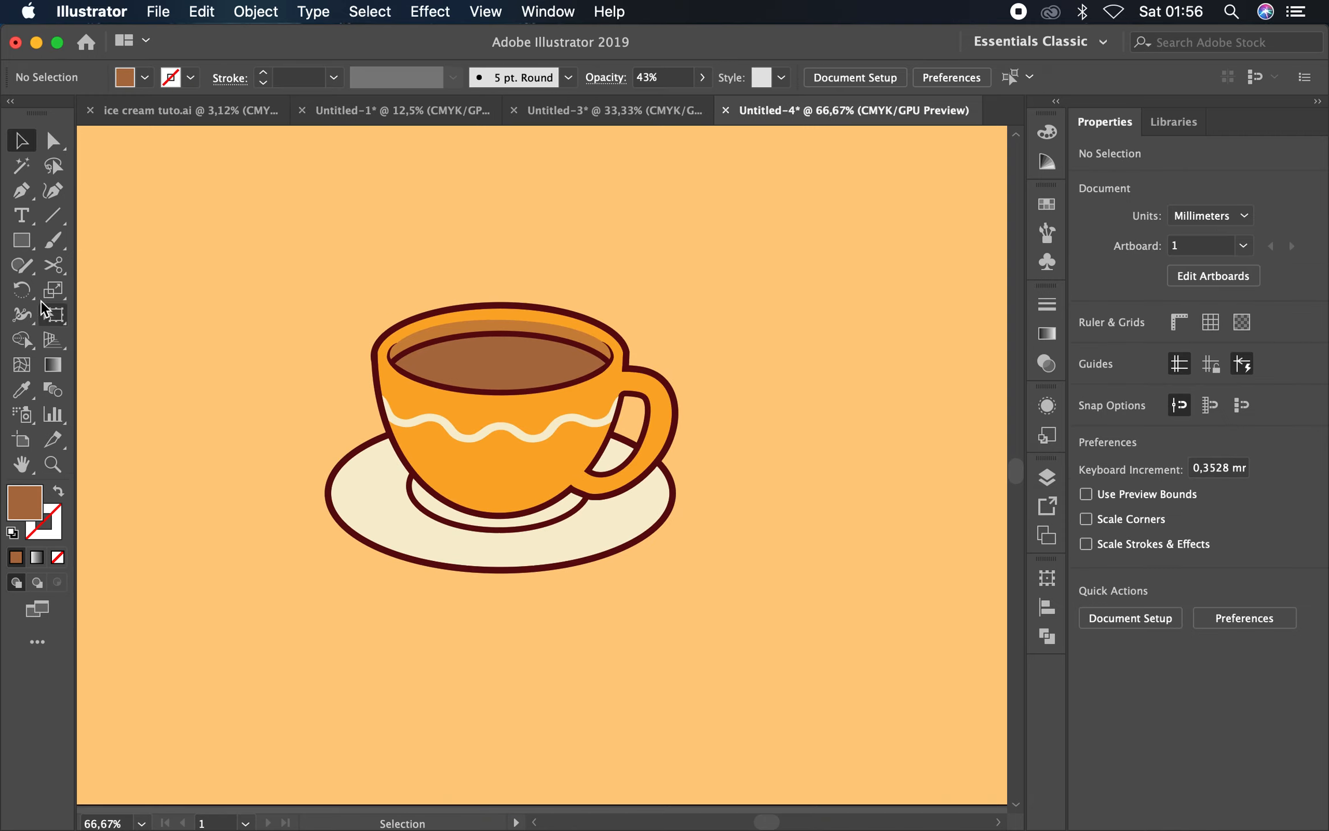
Start a brown Pen shadow shape at the cup's base centre, curving up to the coffee outline's lower right edge with a corner there
click(22, 191)
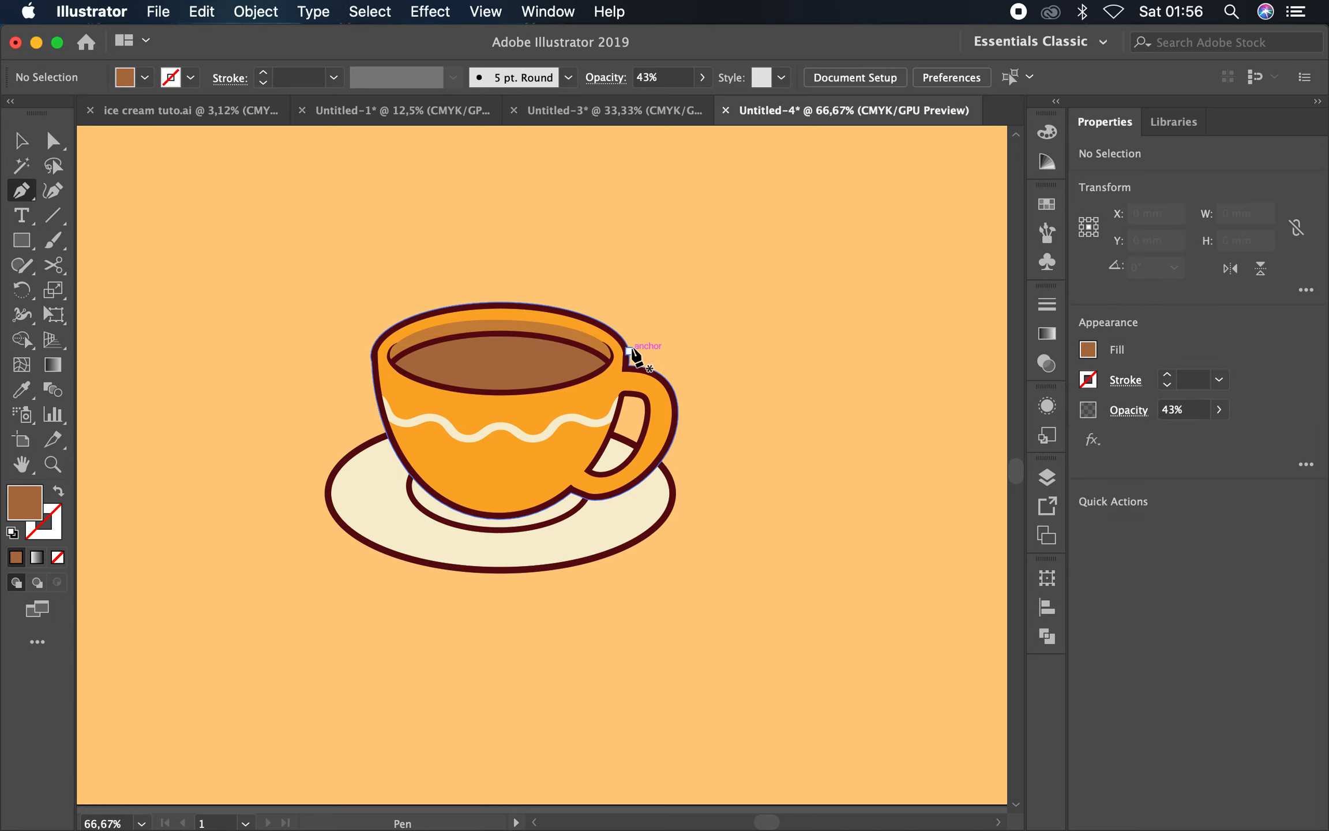
scroll(502, 522, up, 1)
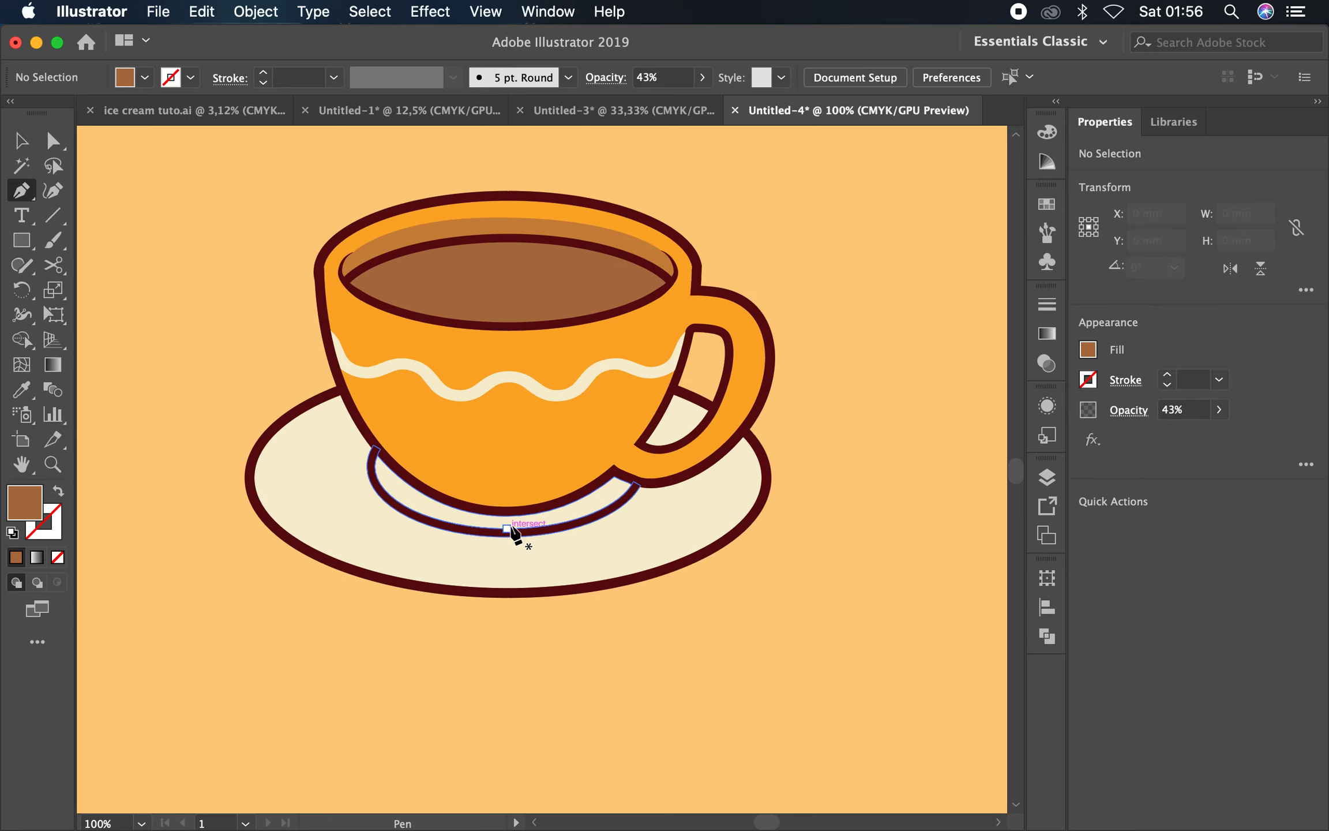
click(506, 515)
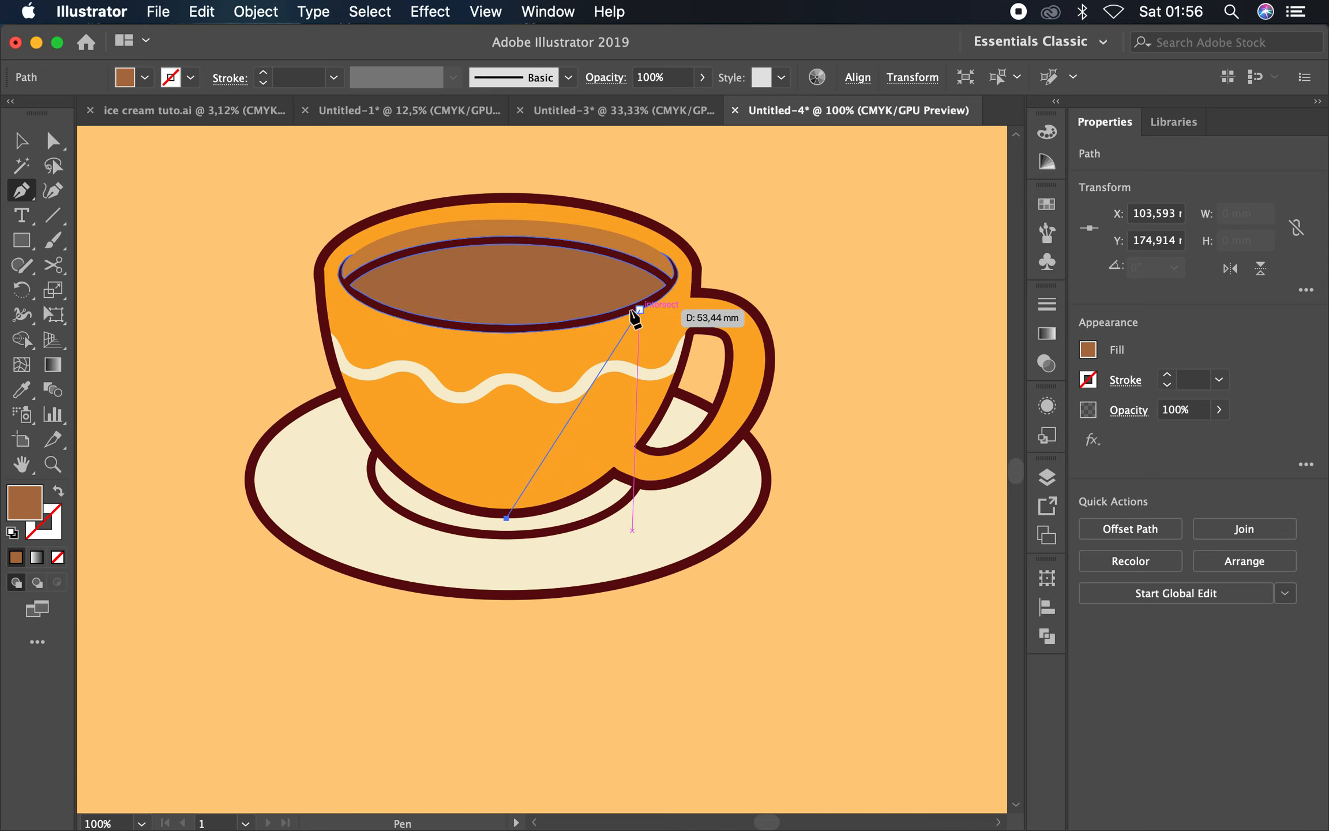
drag(615, 318, 611, 230)
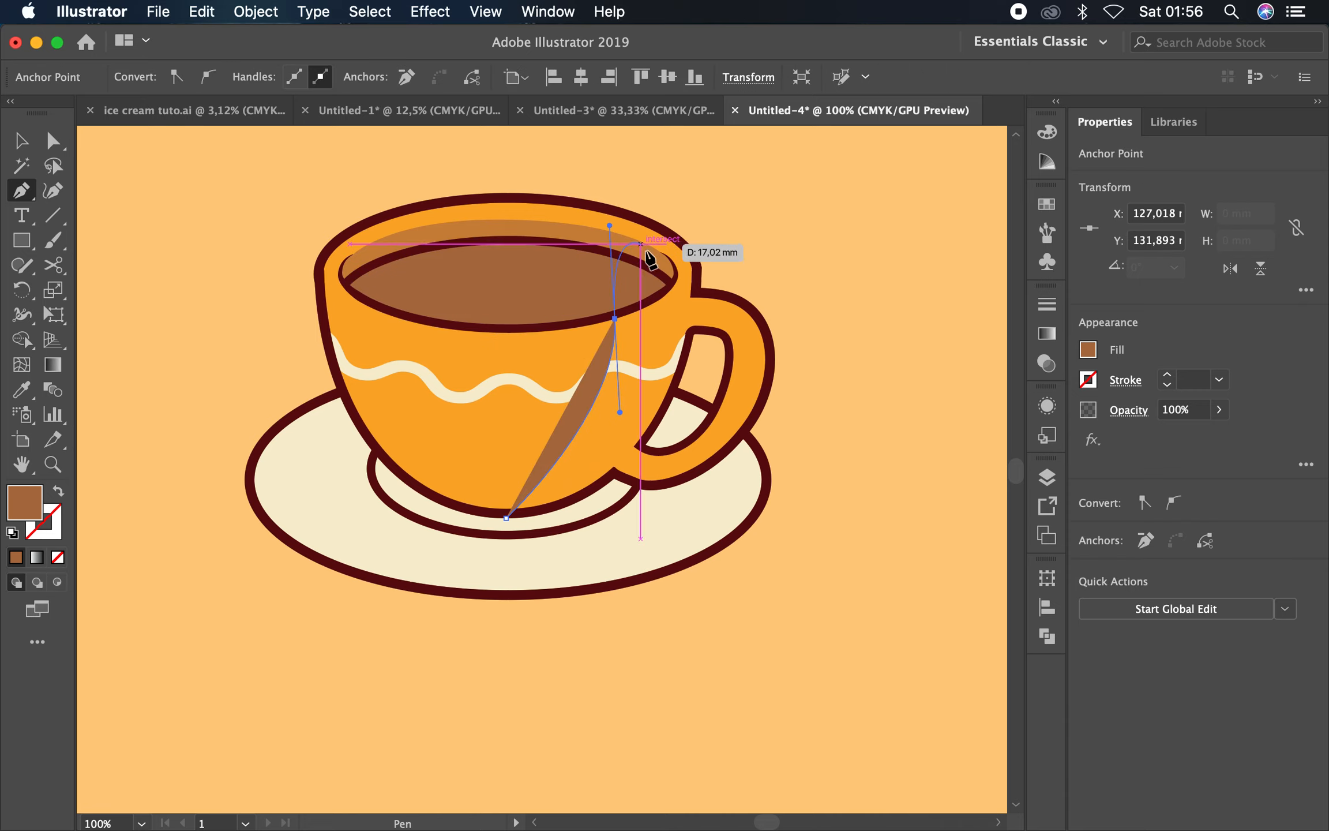
scroll(625, 327, up, 3)
click(604, 308)
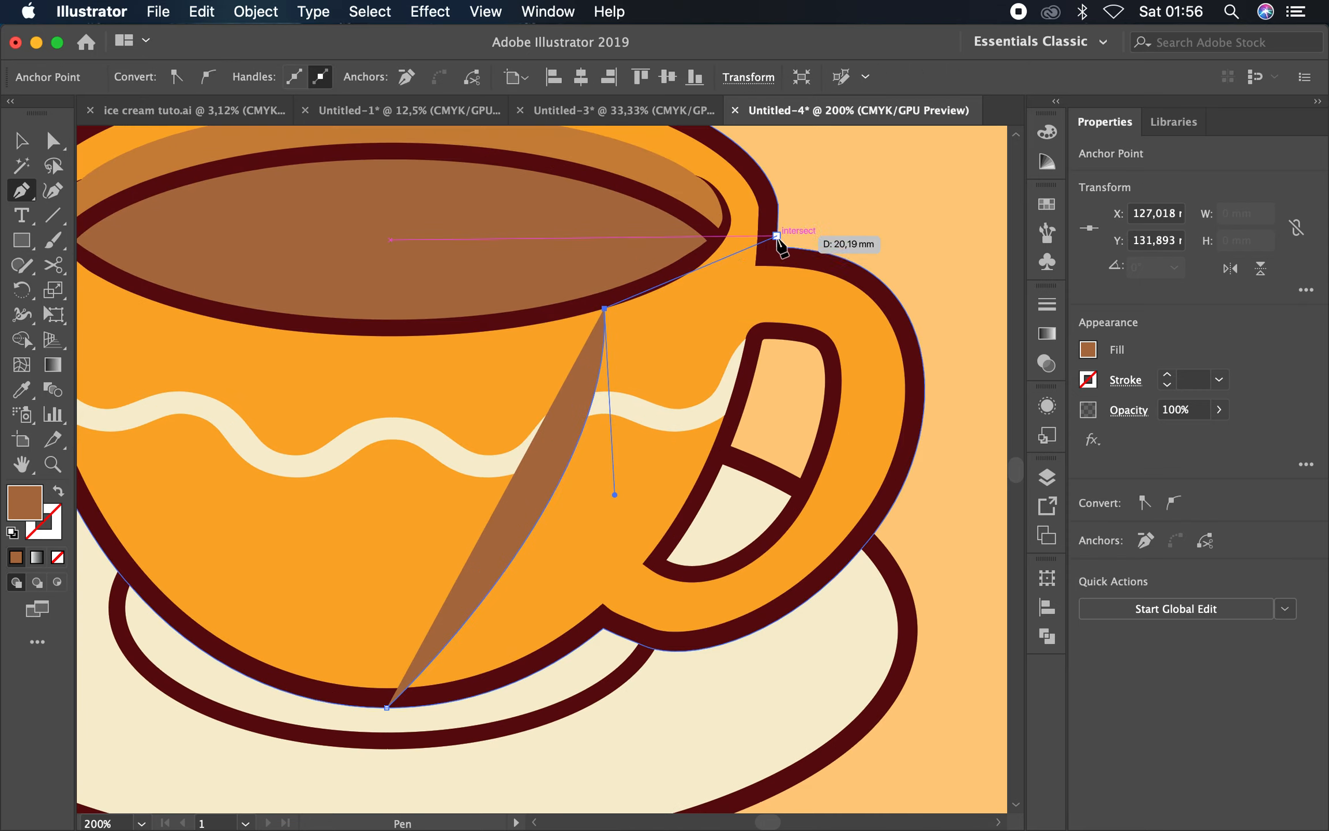
Extend the shadow shape past the rim's right side, down through the handle and below it, and close it at the cup's base
scroll(712, 281, up, 2)
scroll(711, 282, right, 2)
drag(794, 238, 836, 361)
key(super+z)
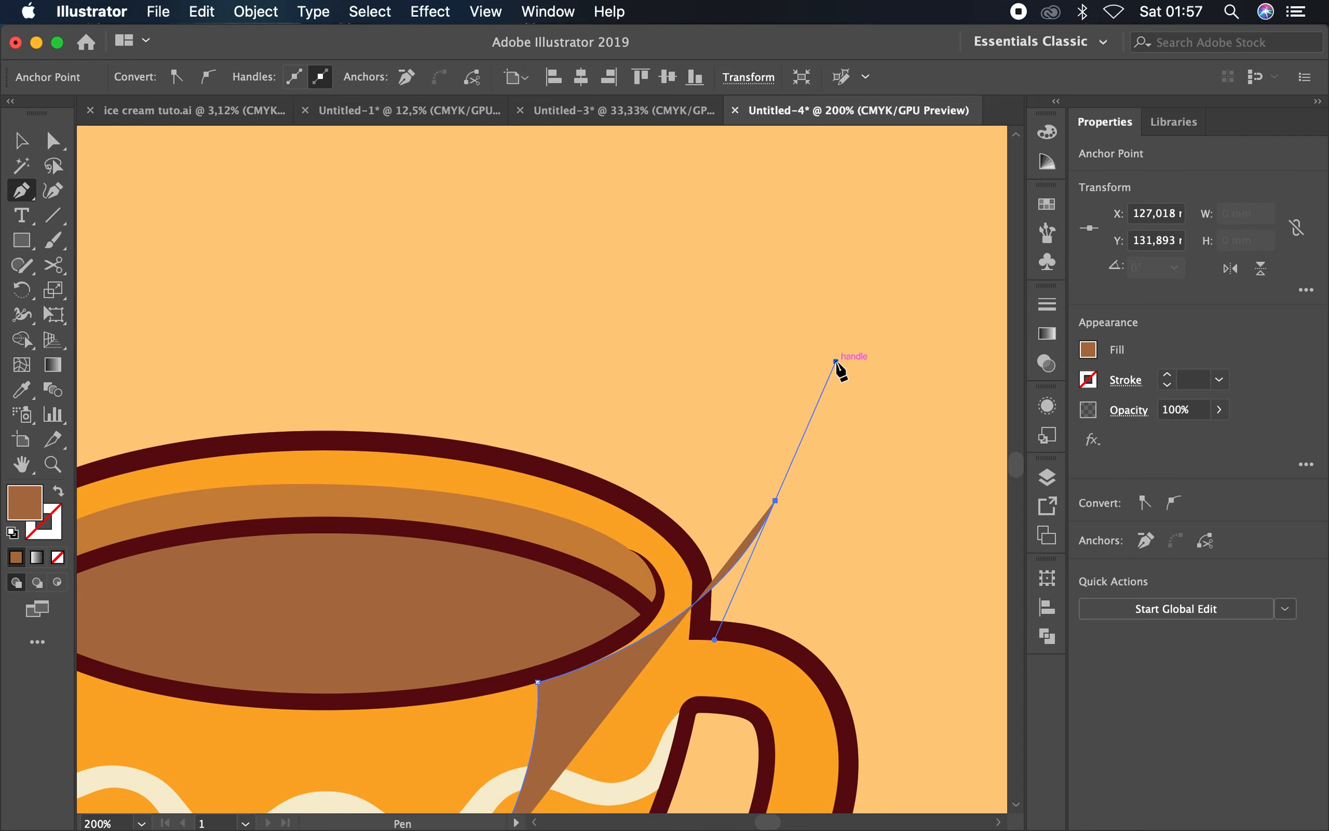
drag(790, 640, 766, 311)
key(super+minus)
click(711, 233)
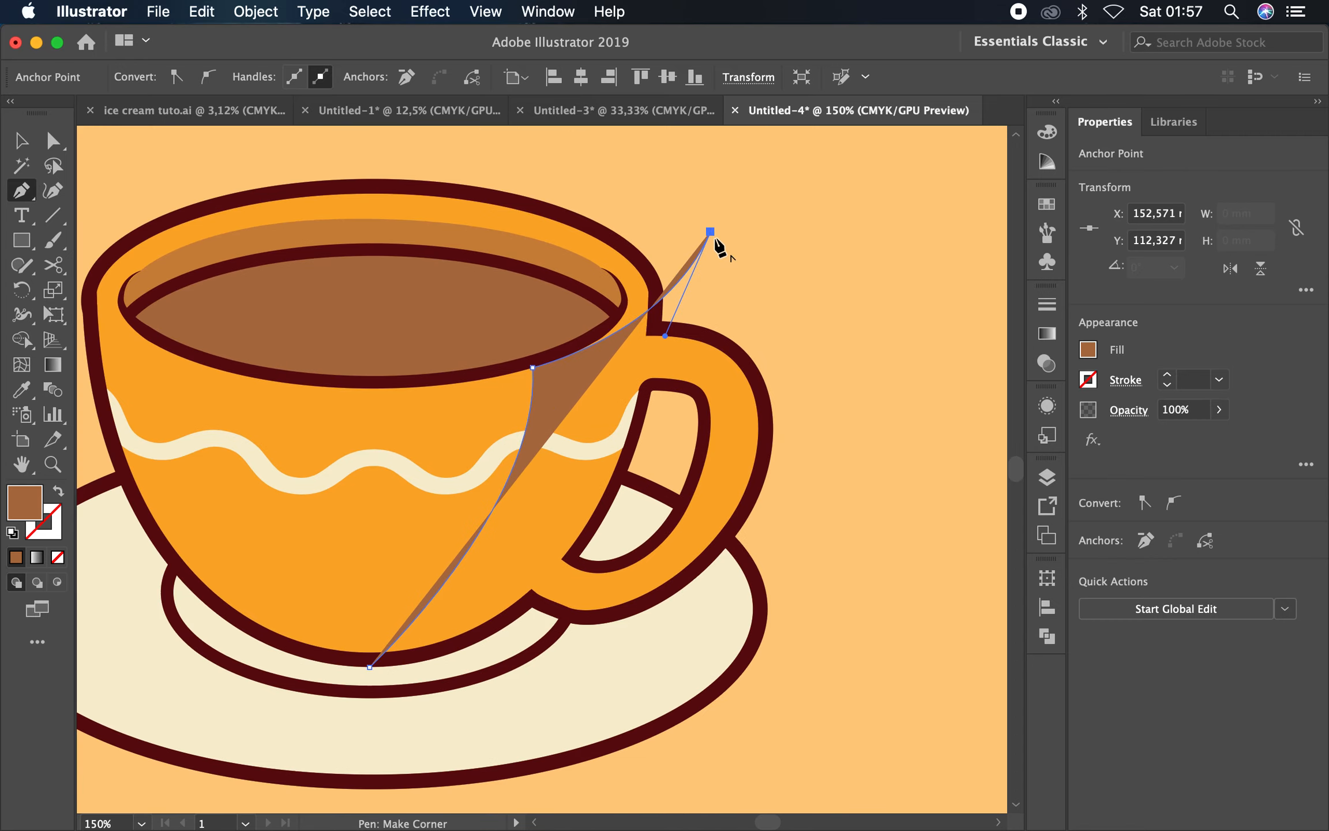
drag(673, 477, 681, 543)
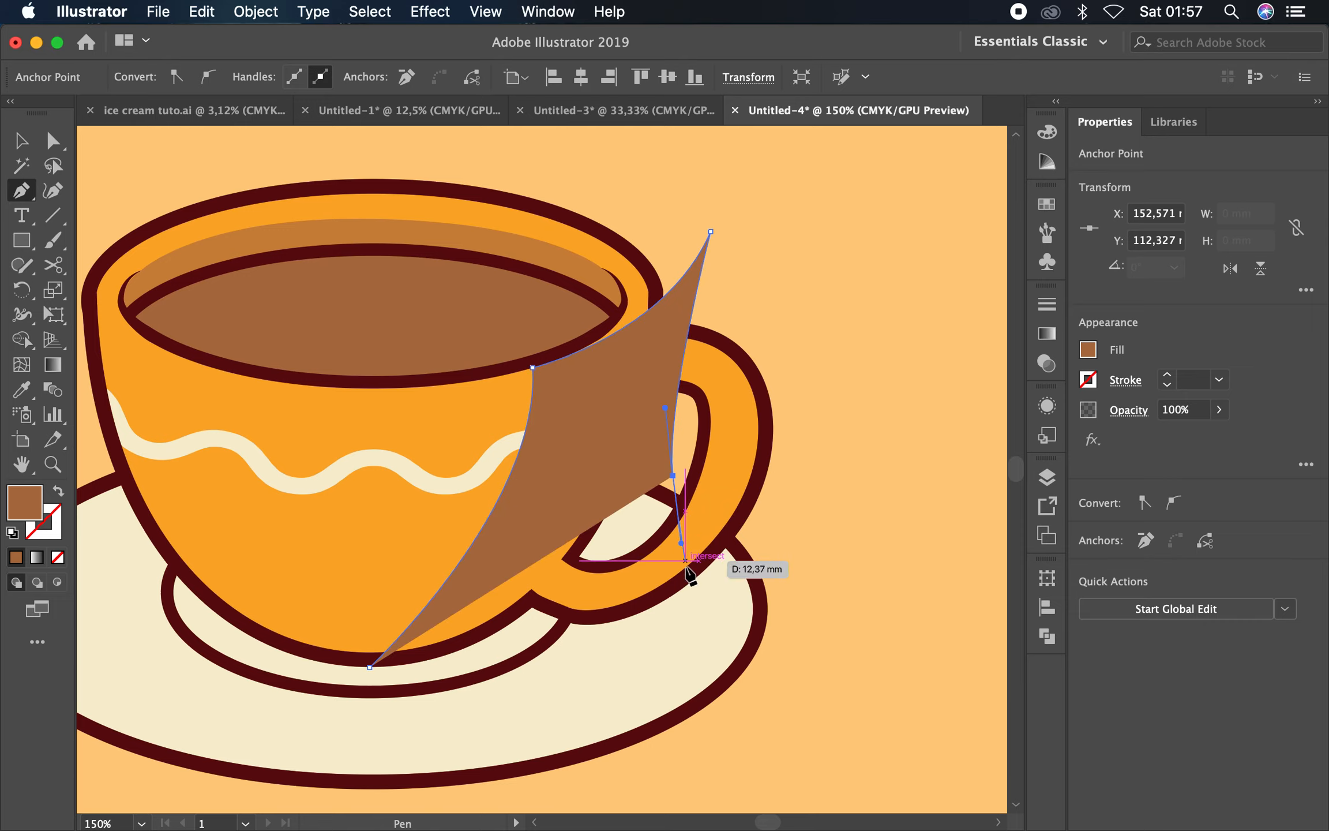
click(720, 636)
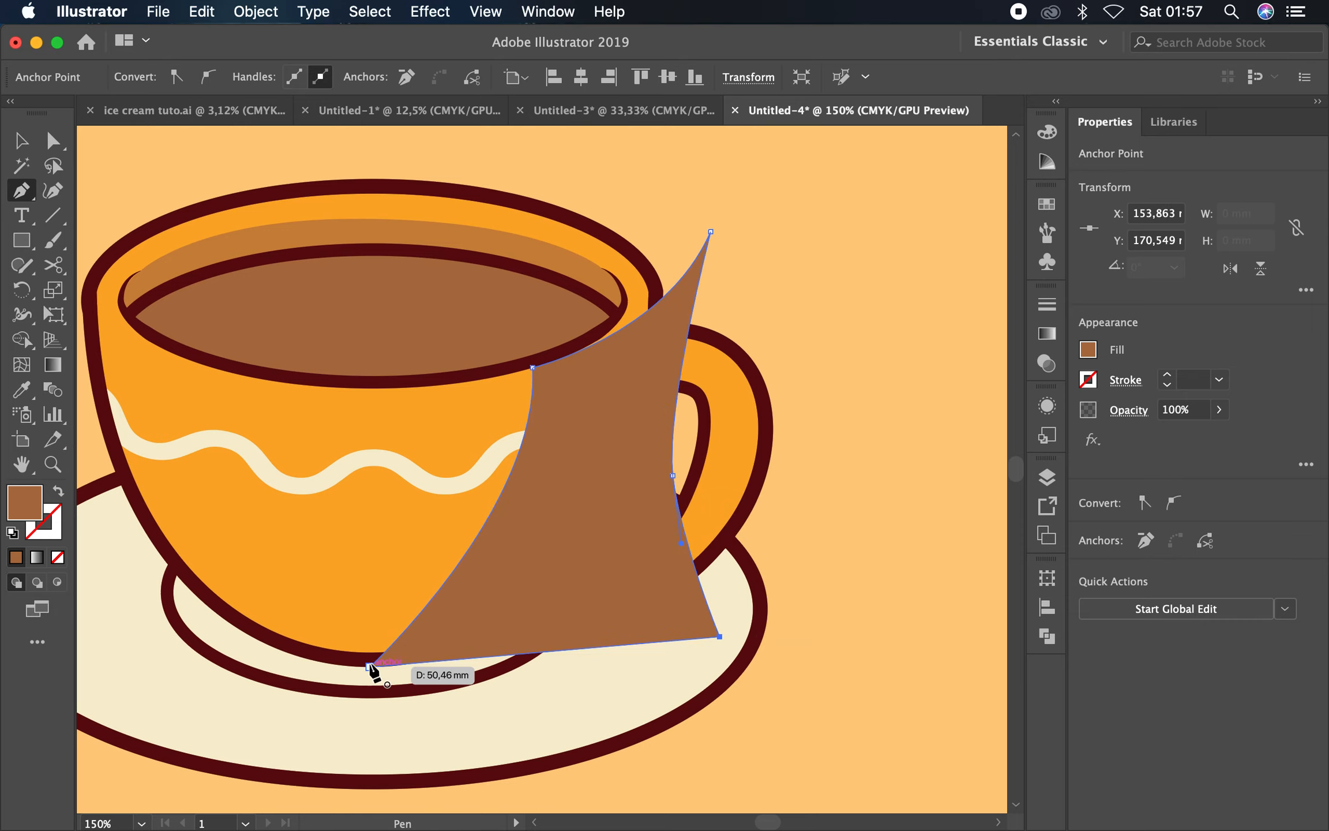
Set the opacity of the brown shadow shape over the cup's right side to 45%
click(21, 140)
click(732, 254)
click(626, 469)
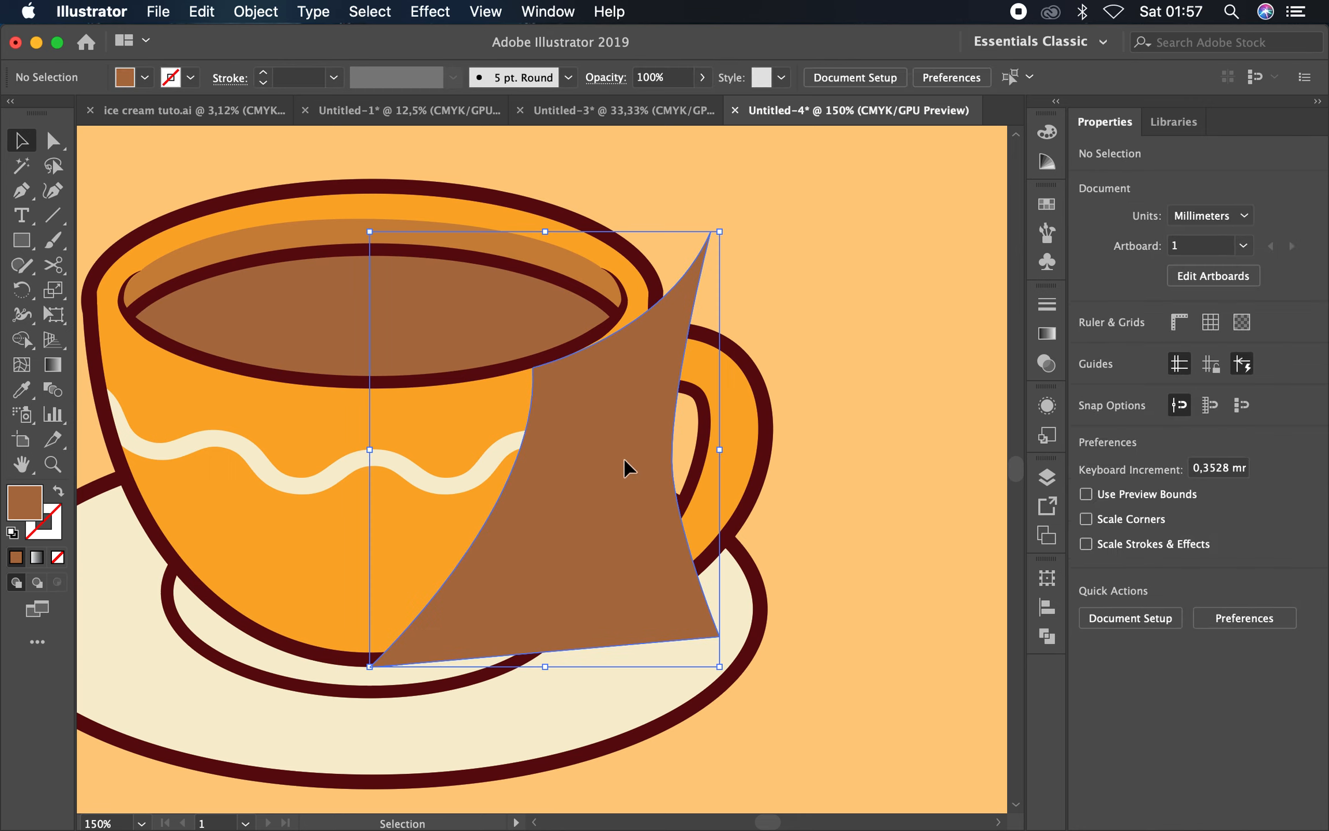
click(703, 85)
drag(685, 102, 656, 102)
click(826, 248)
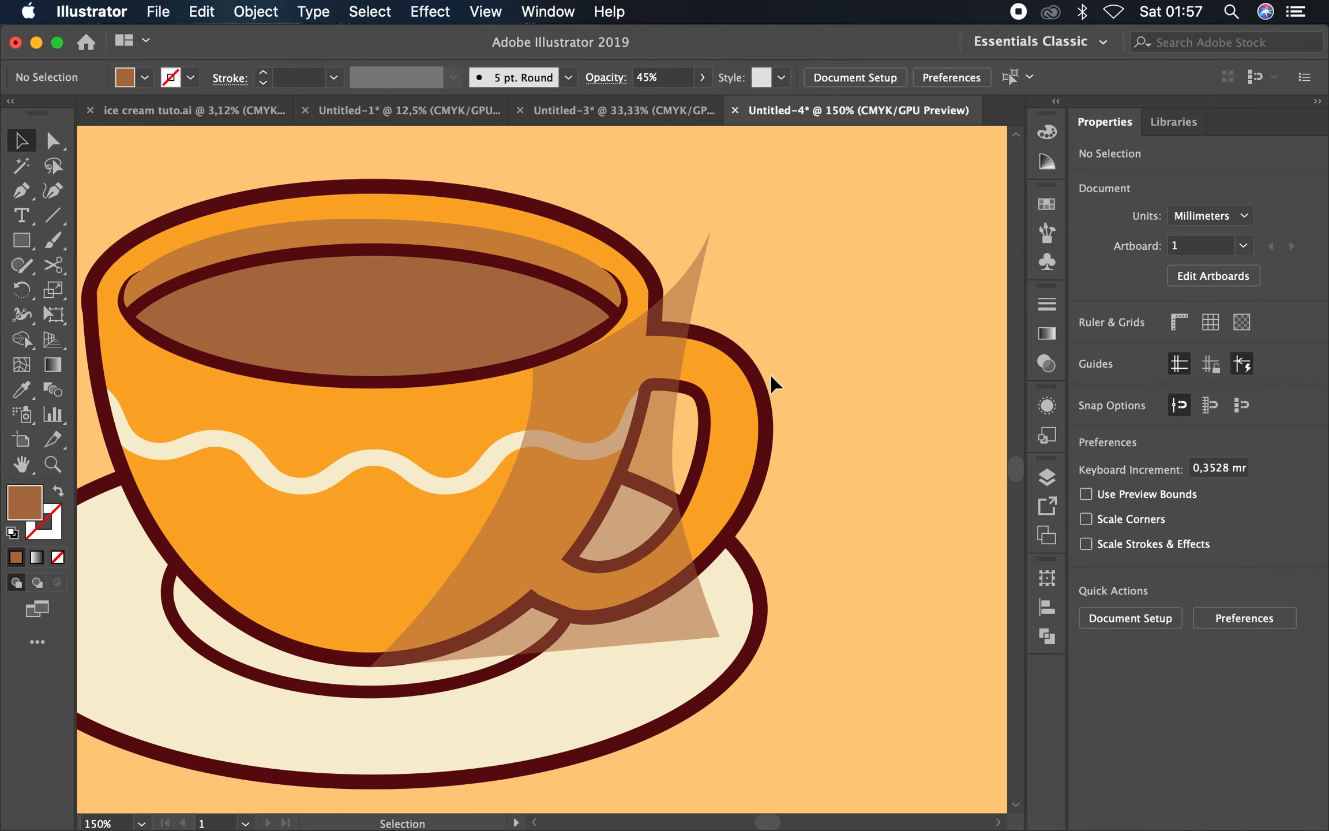
Trim the brown shadow shape to the cup with Shape Builder, removing its parts in the handle opening, beyond the rim and below the base
click(701, 397)
click(728, 376)
click(822, 309)
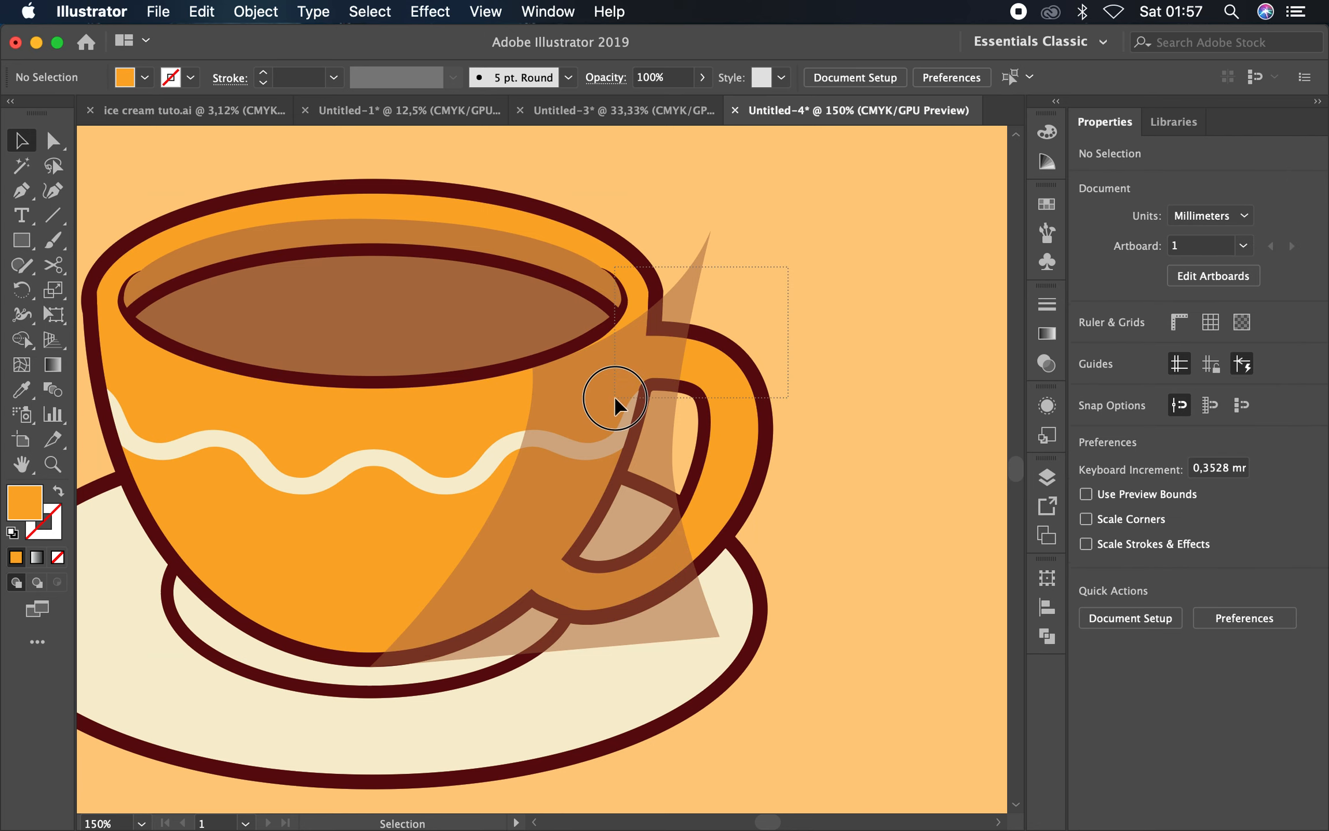
drag(646, 345, 646, 345)
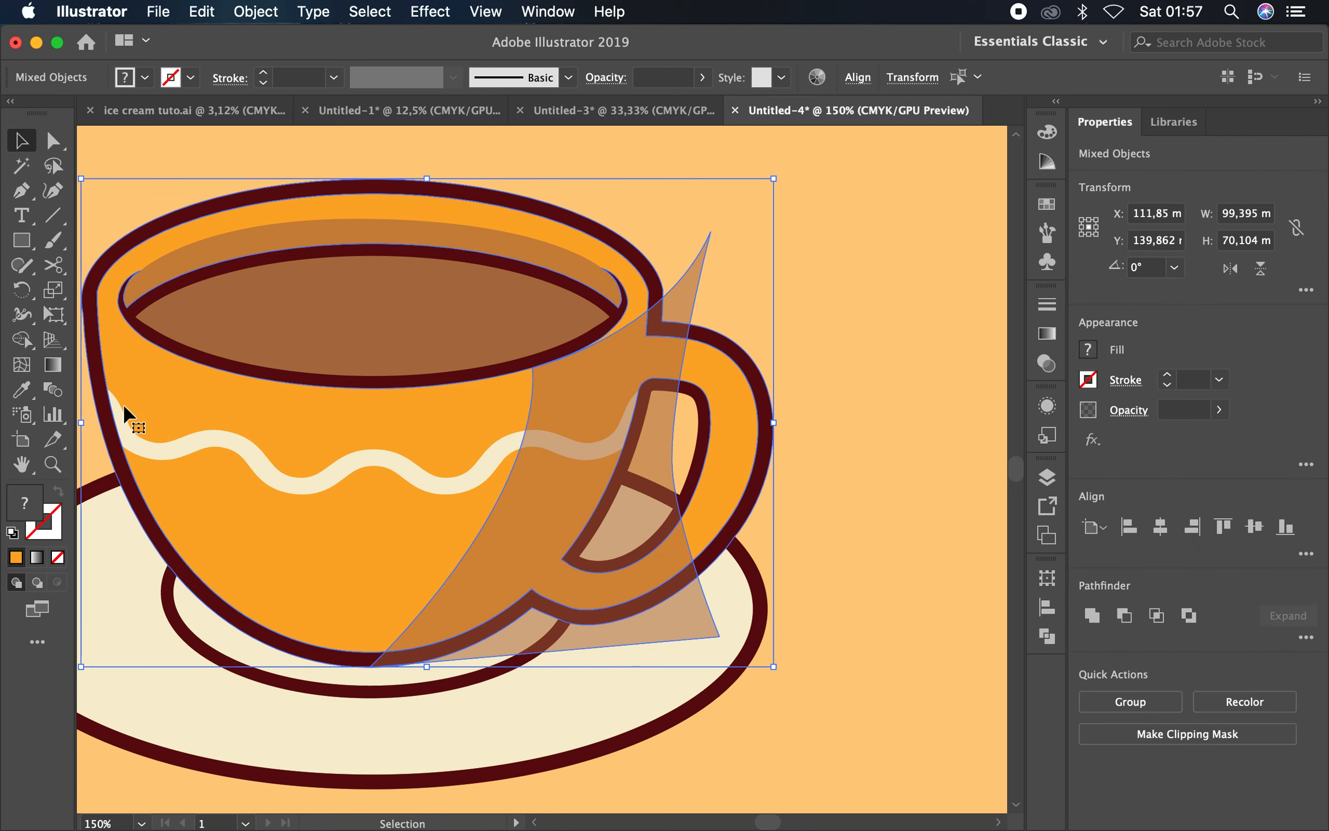
click(22, 340)
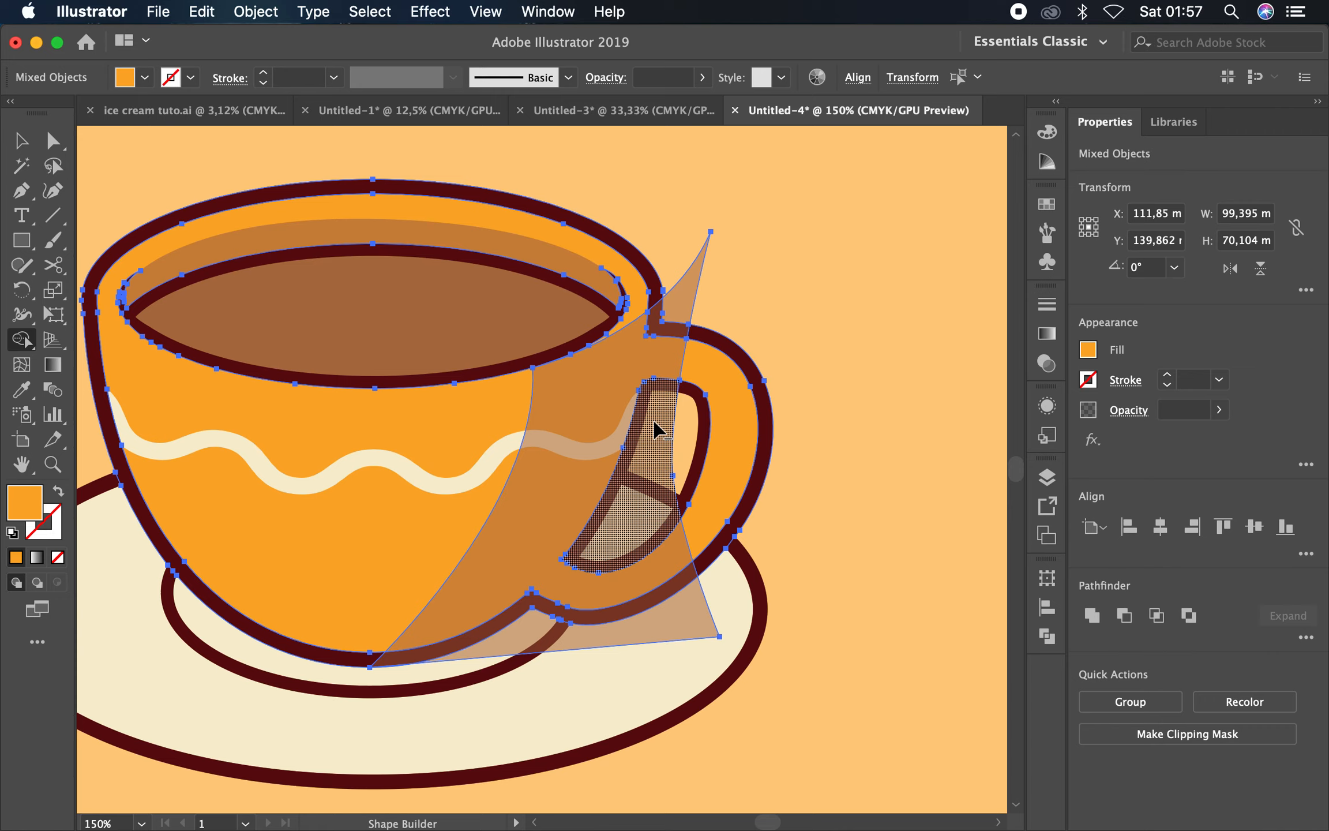
alt+click(654, 430)
alt+click(670, 637)
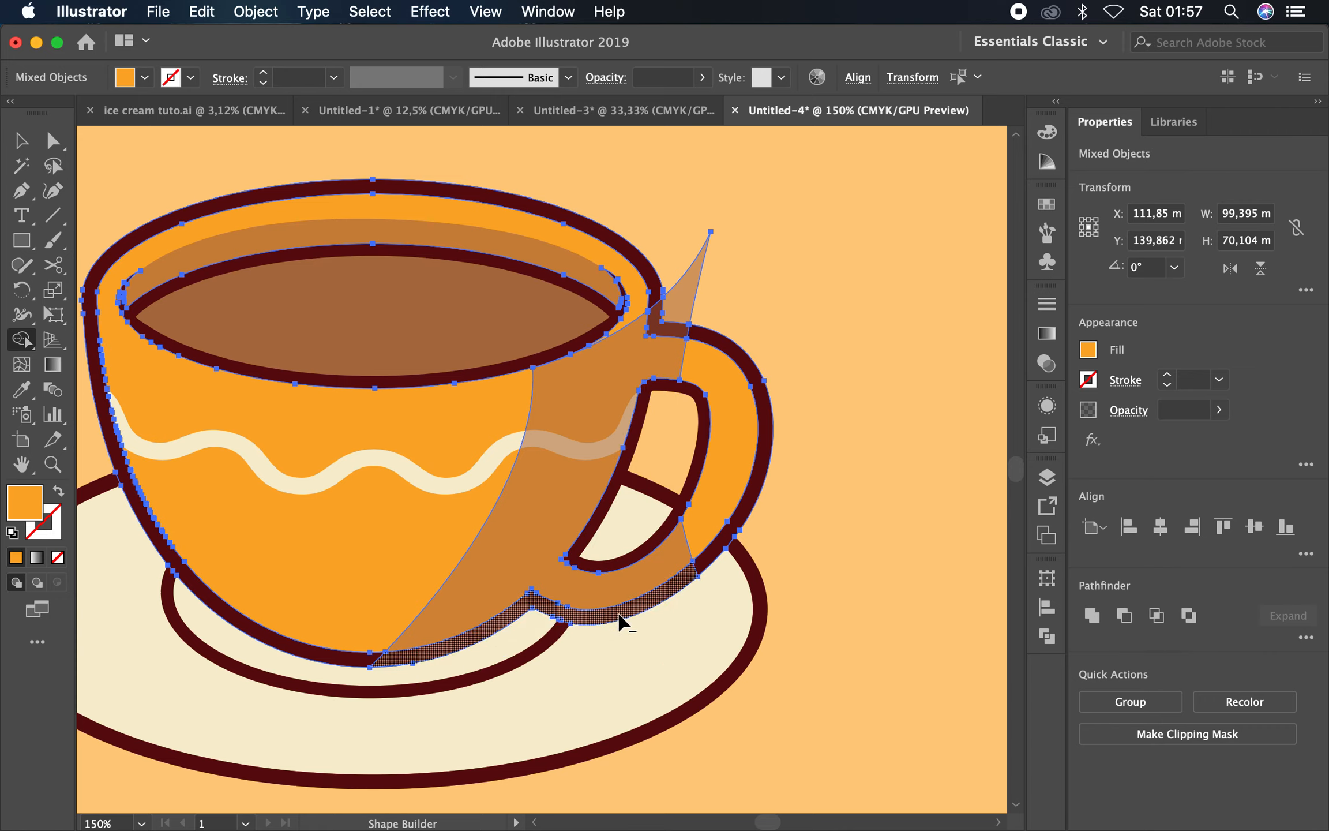
key(v)
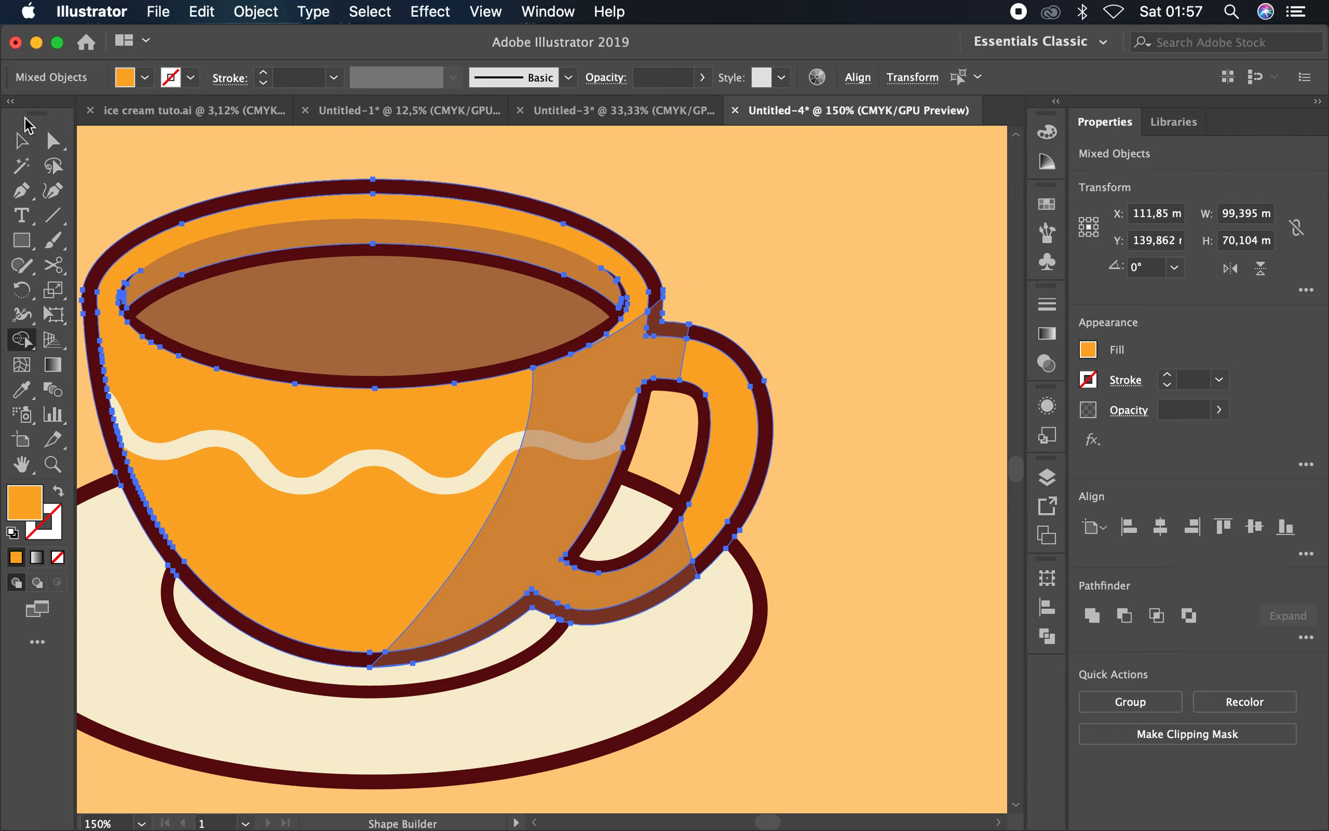
click(792, 286)
key(super+1)
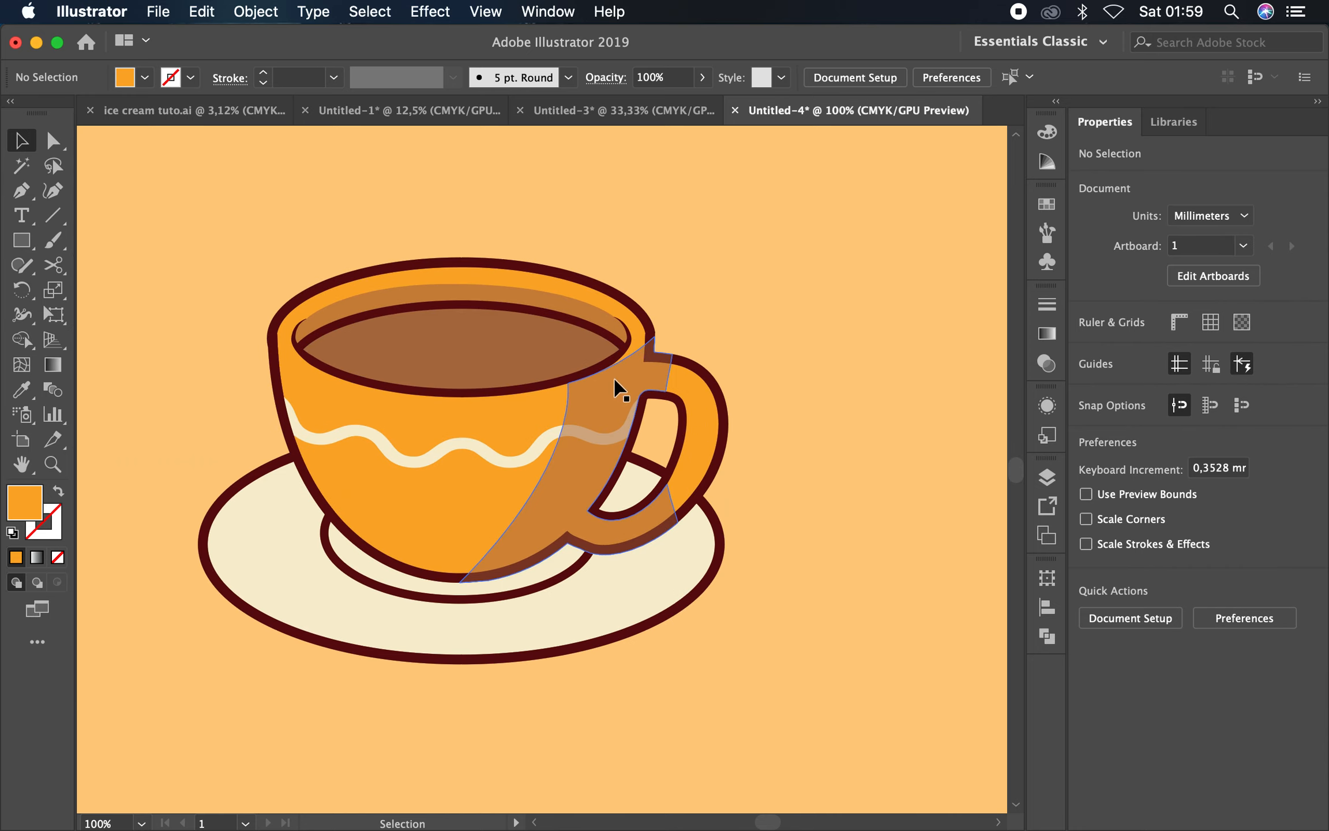
Remove the shadow from the dark outlines of the cup and handle with Shape Builder, keeping it only on the orange areas
click(615, 380)
shift+click(690, 392)
click(22, 339)
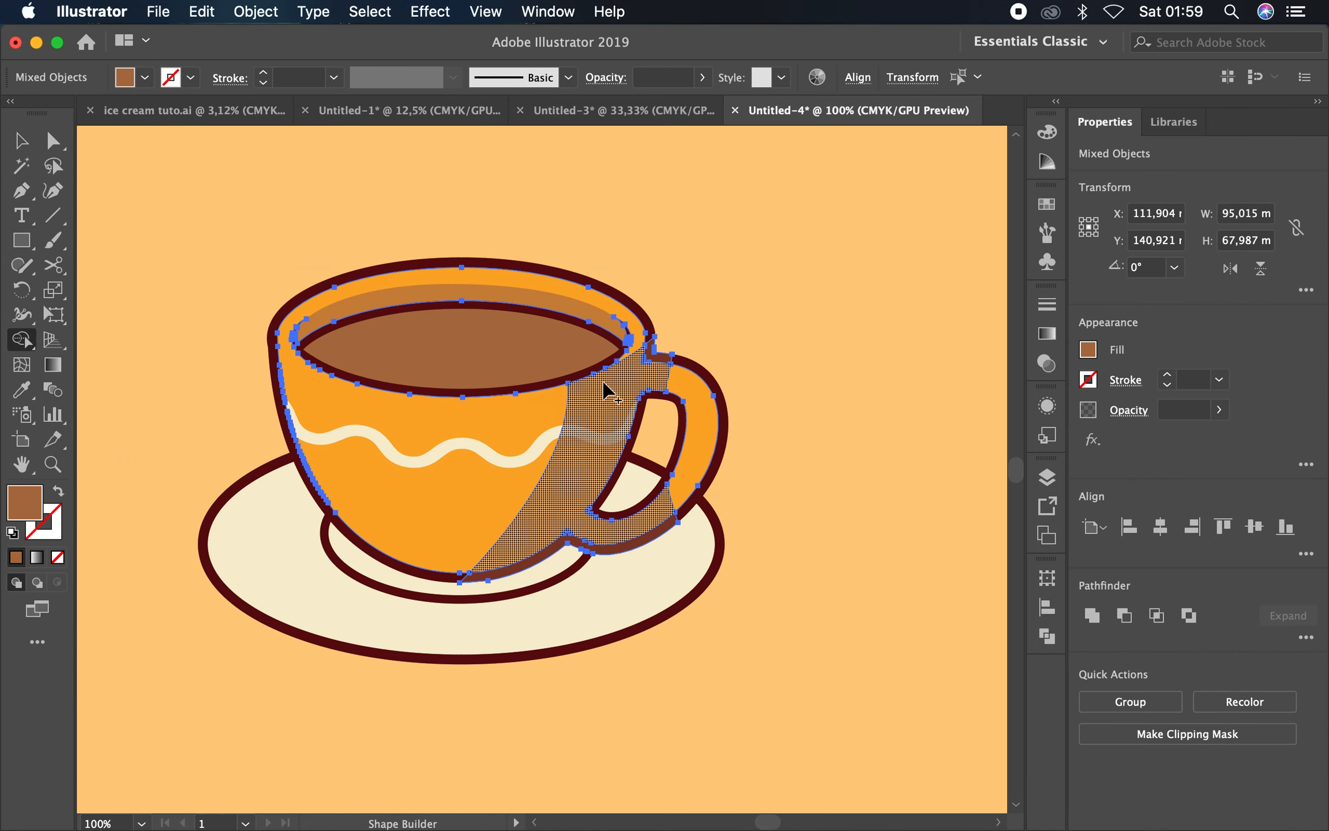
scroll(623, 558, up, 3)
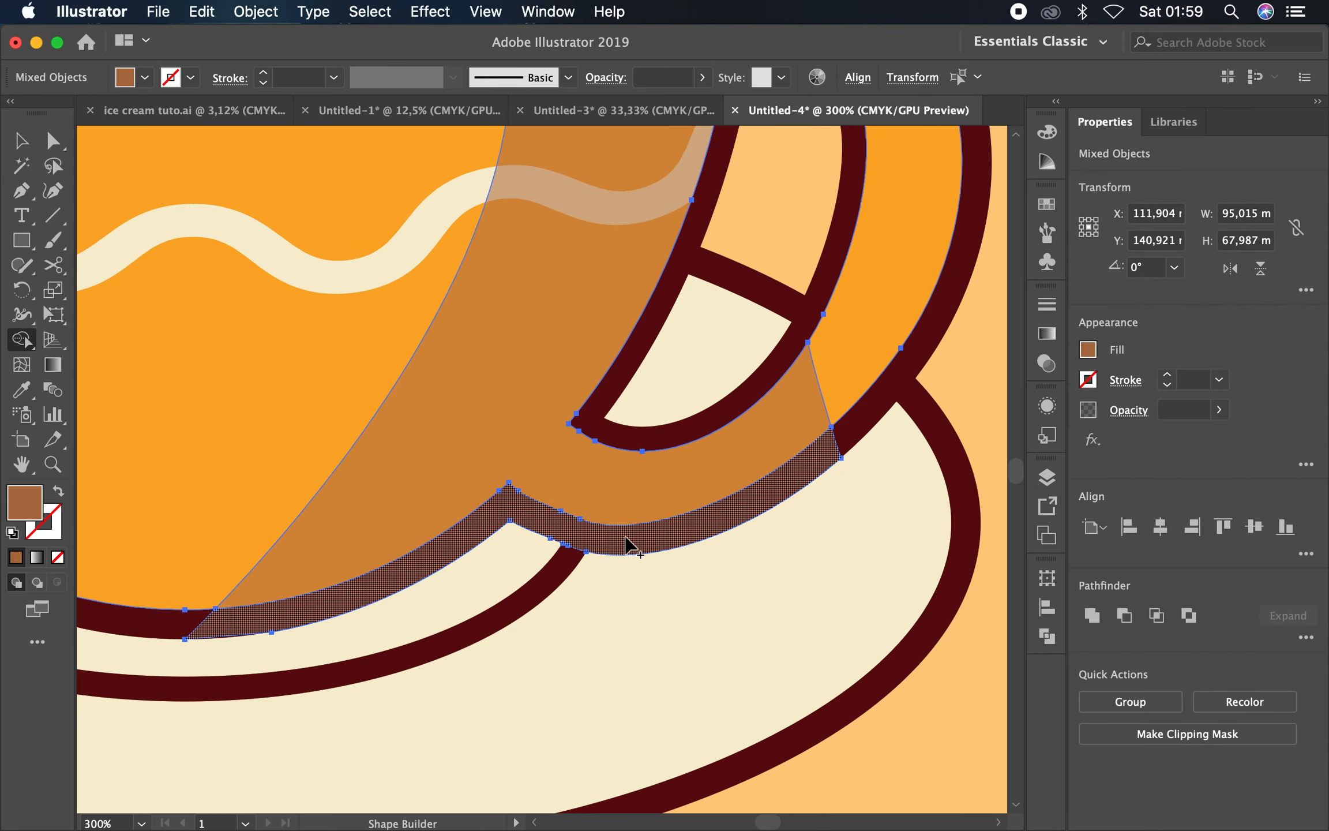
scroll(629, 449, down, 1)
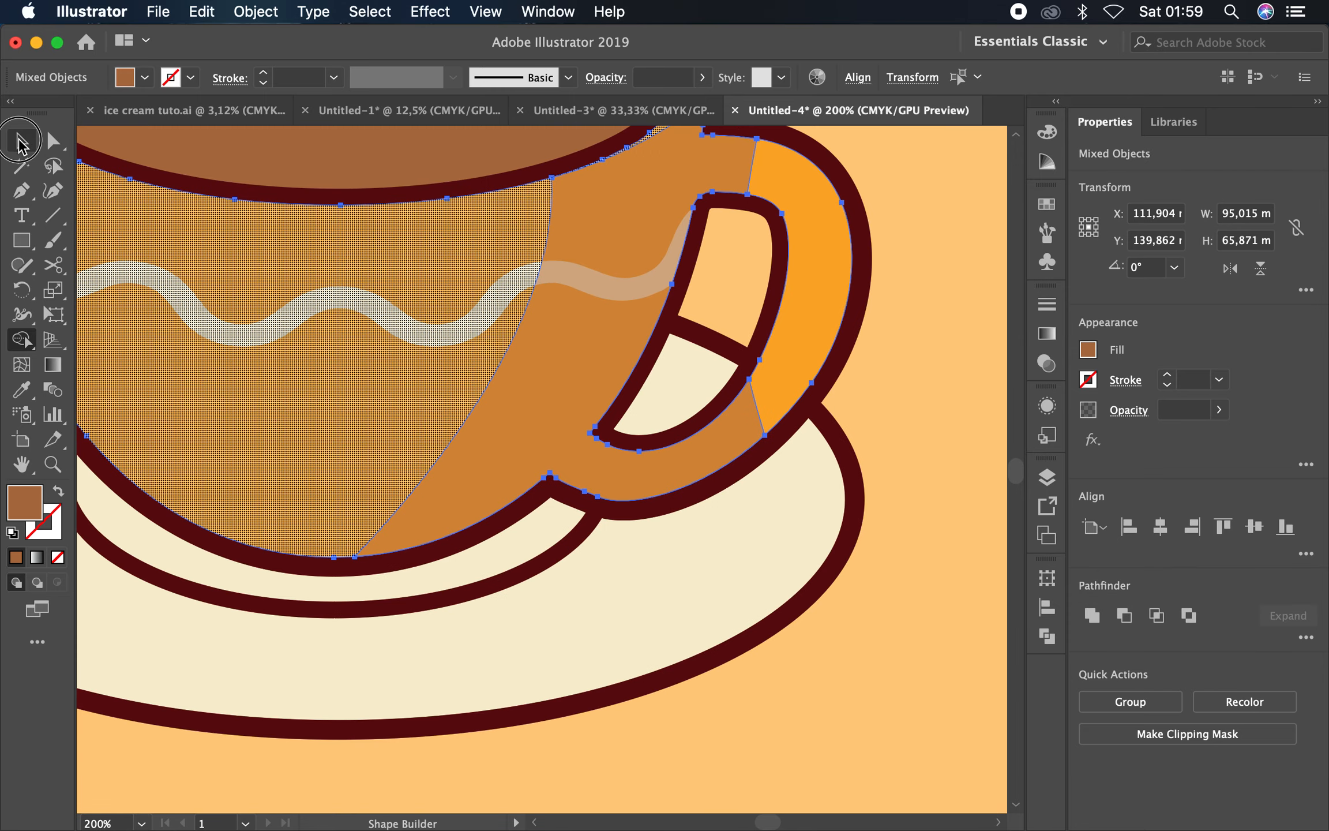
click(22, 140)
scroll(571, 445, down, 2)
click(765, 320)
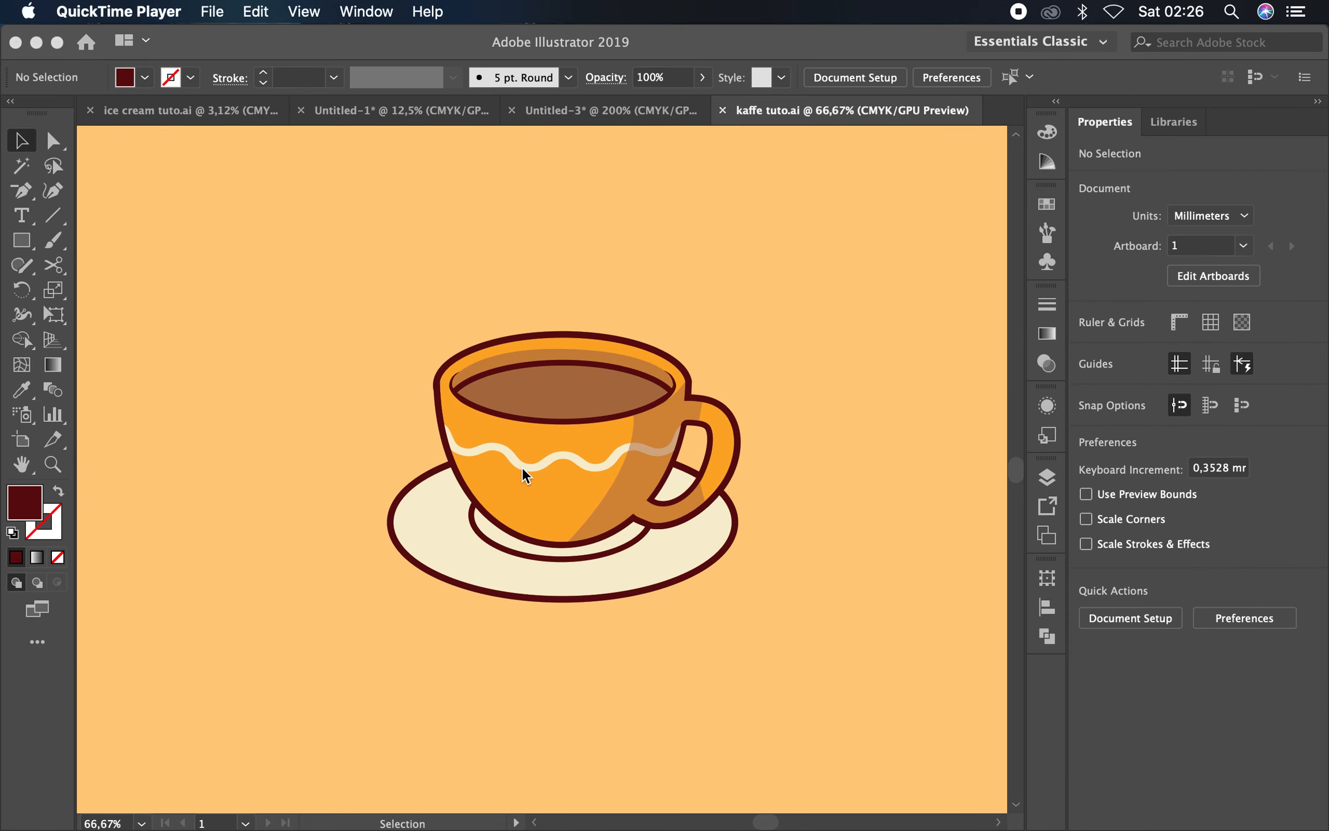
Draw a cream rectangle without stroke, about 19 by 30 mm, on the empty background beside the cup
click(522, 466)
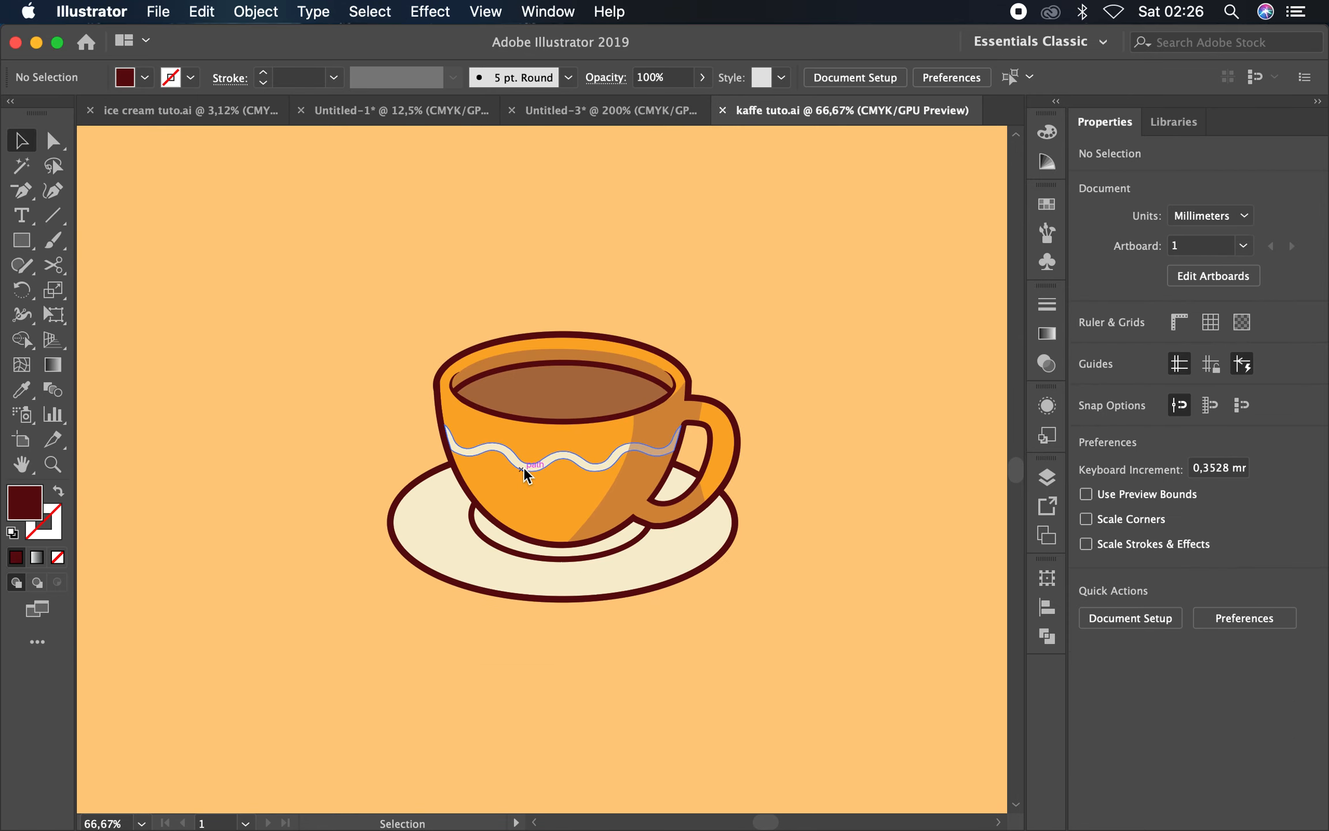
click(466, 536)
click(333, 361)
key(m)
drag(206, 331, 264, 425)
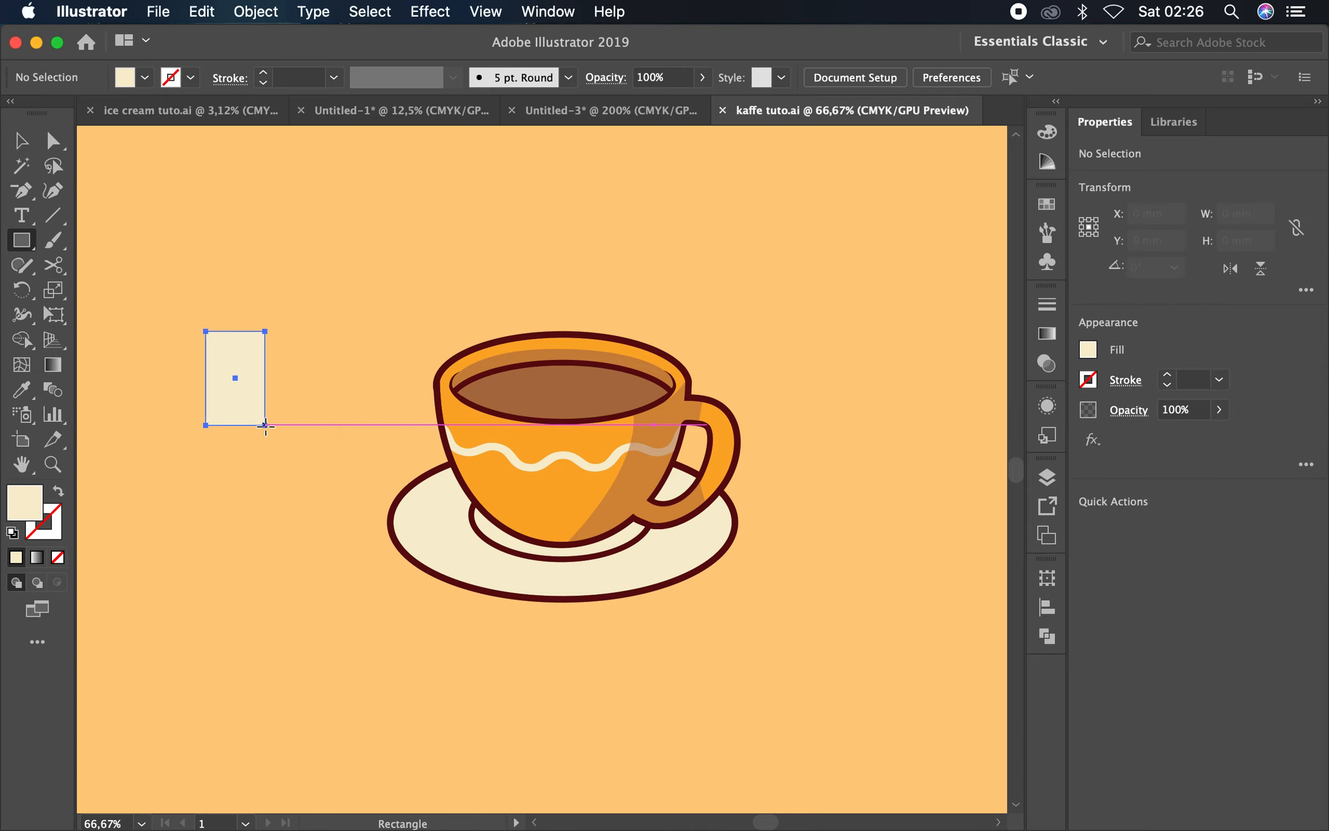
click(22, 141)
scroll(212, 402, up, 1)
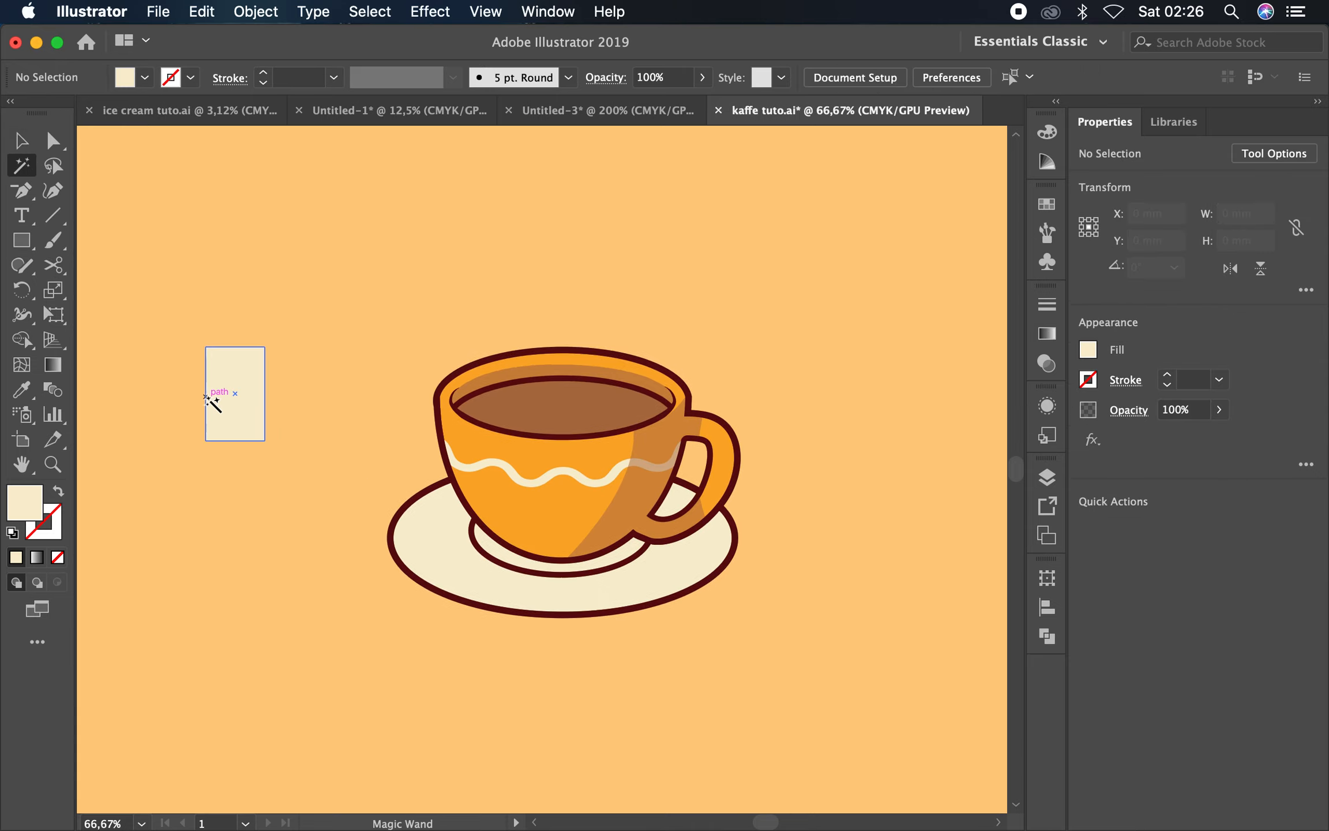
scroll(161, 398, up, 1)
key(v)
click(299, 388)
drag(300, 388, 341, 385)
key(super+z)
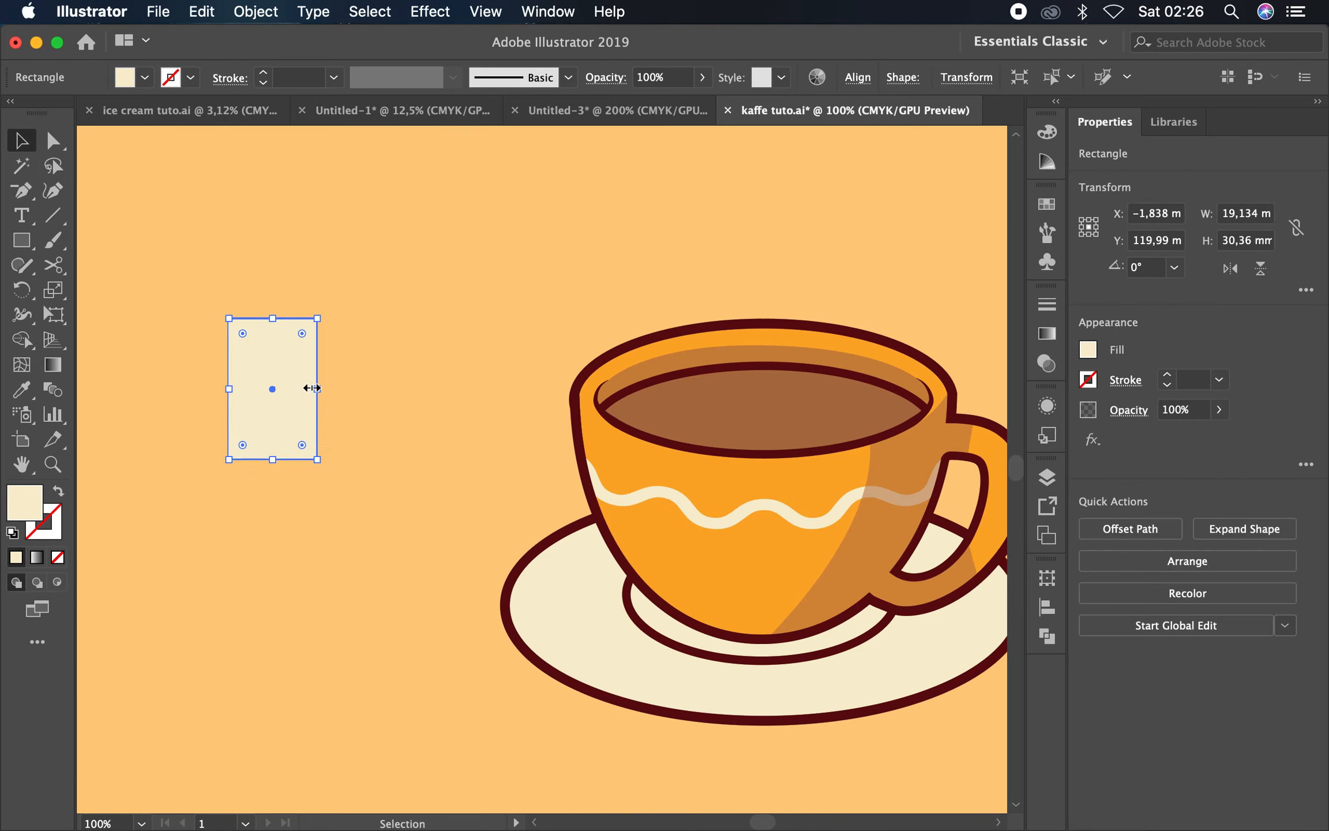
Rotate the cream rectangle diagonally and overlap it with a mirrored copy to form an angular heart
drag(321, 311, 423, 408)
drag(383, 297, 492, 353)
drag(421, 383, 329, 375)
click(121, 158)
Round the upper corners of both rectangles fully and unite them into a single heart shape
click(53, 140)
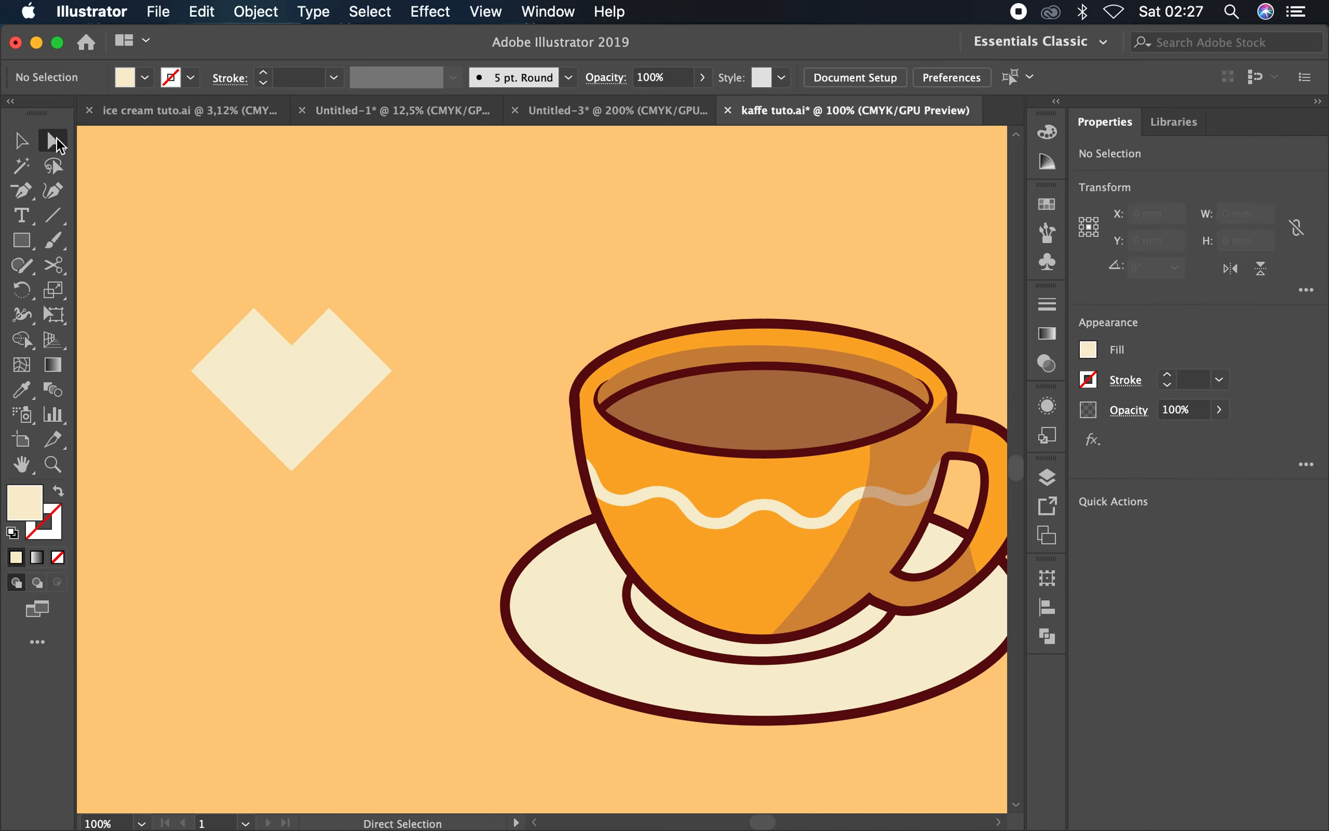
drag(167, 284, 288, 406)
click(302, 282)
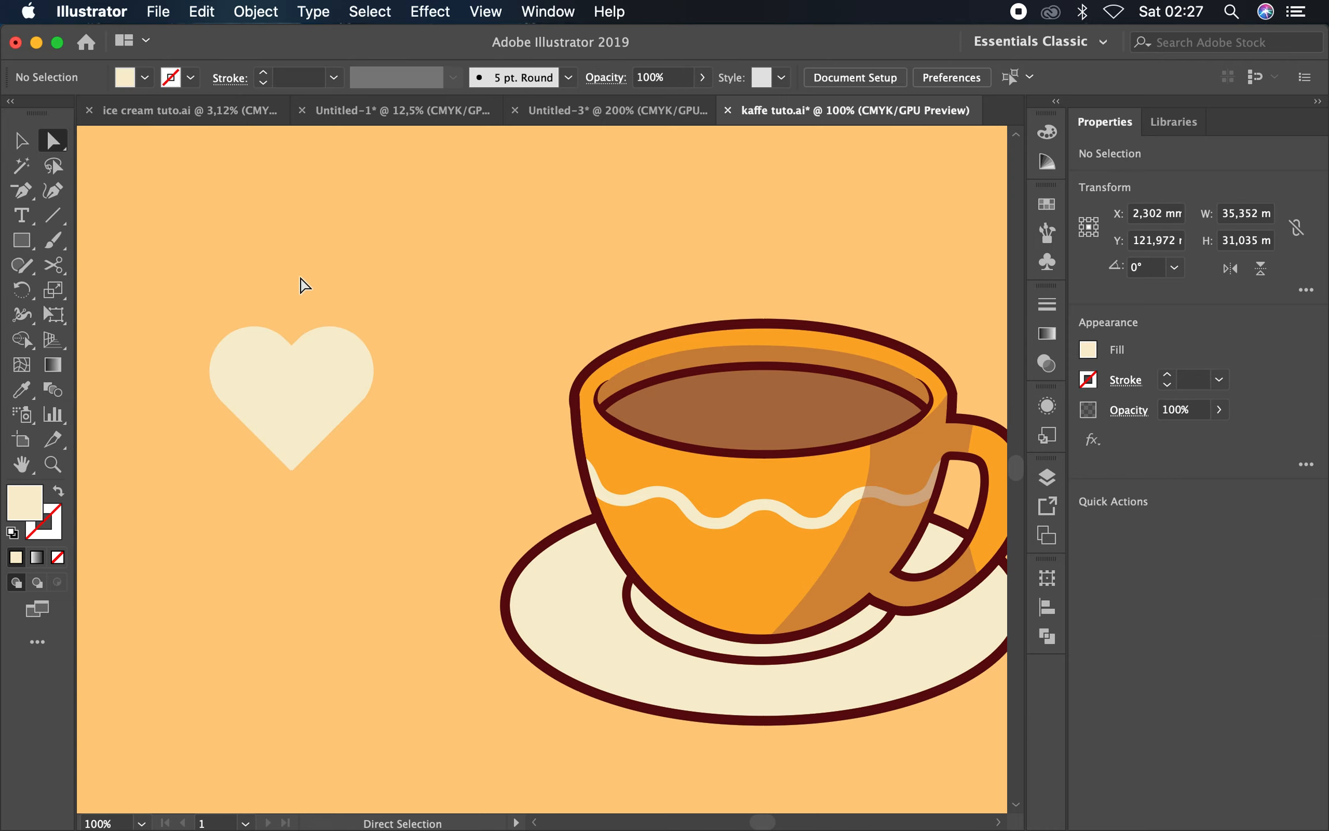
drag(189, 286, 407, 487)
click(1092, 615)
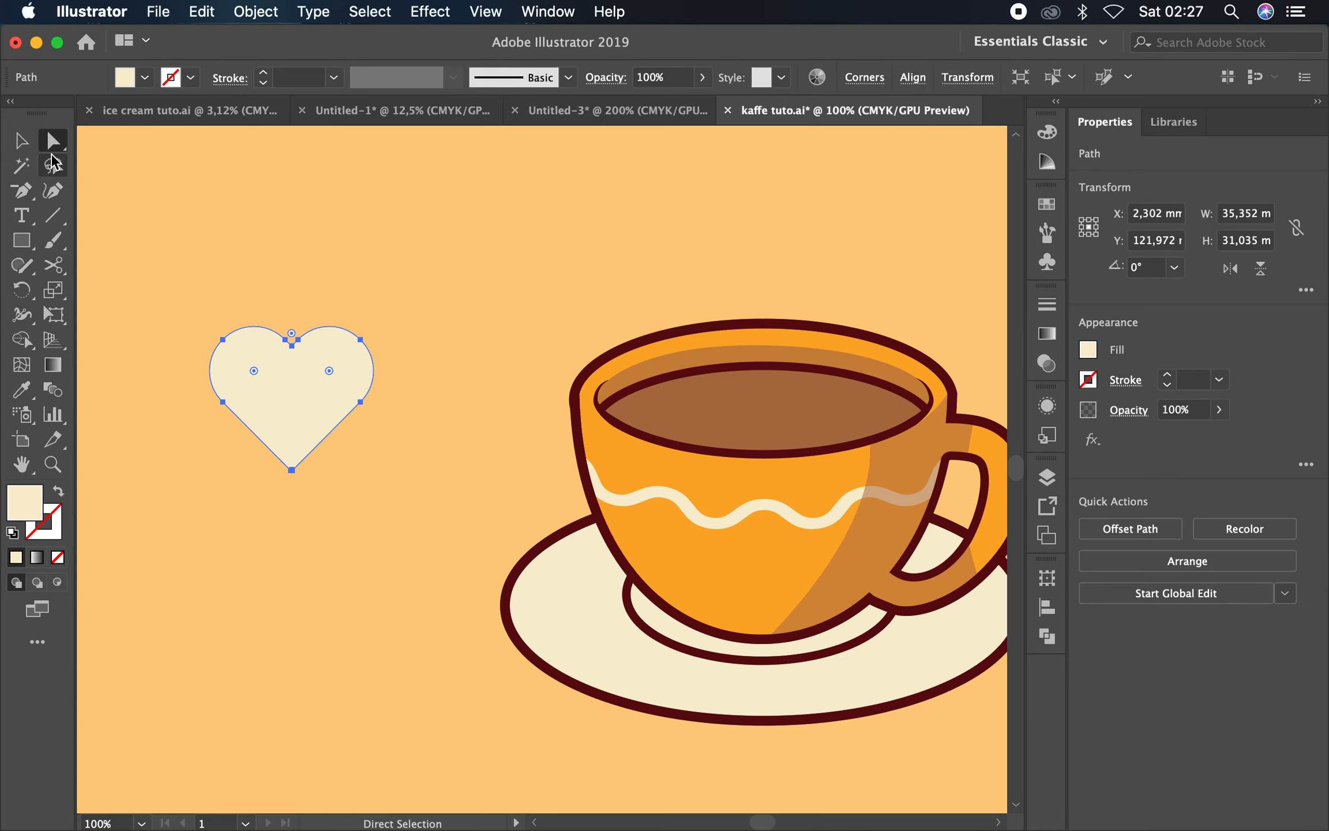
Move the cream heart onto the middle of the coffee surface
click(22, 141)
click(434, 227)
scroll(376, 252, right, 2)
scroll(377, 252, down, 1)
drag(252, 362, 695, 387)
scroll(695, 387, right, 2)
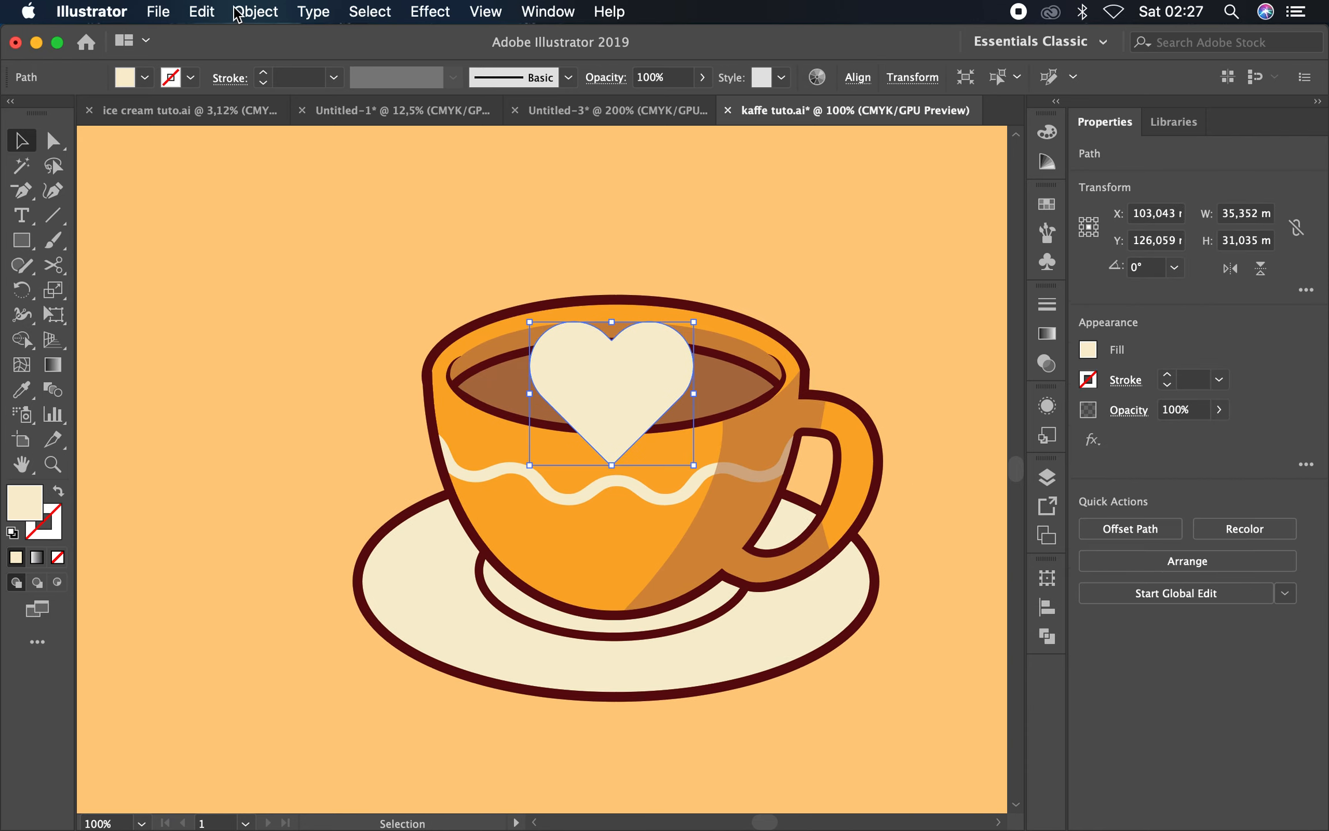
Flatten the heart with a Transform effect at 40% vertical scale
click(411, 17)
mouse_move(590, 202)
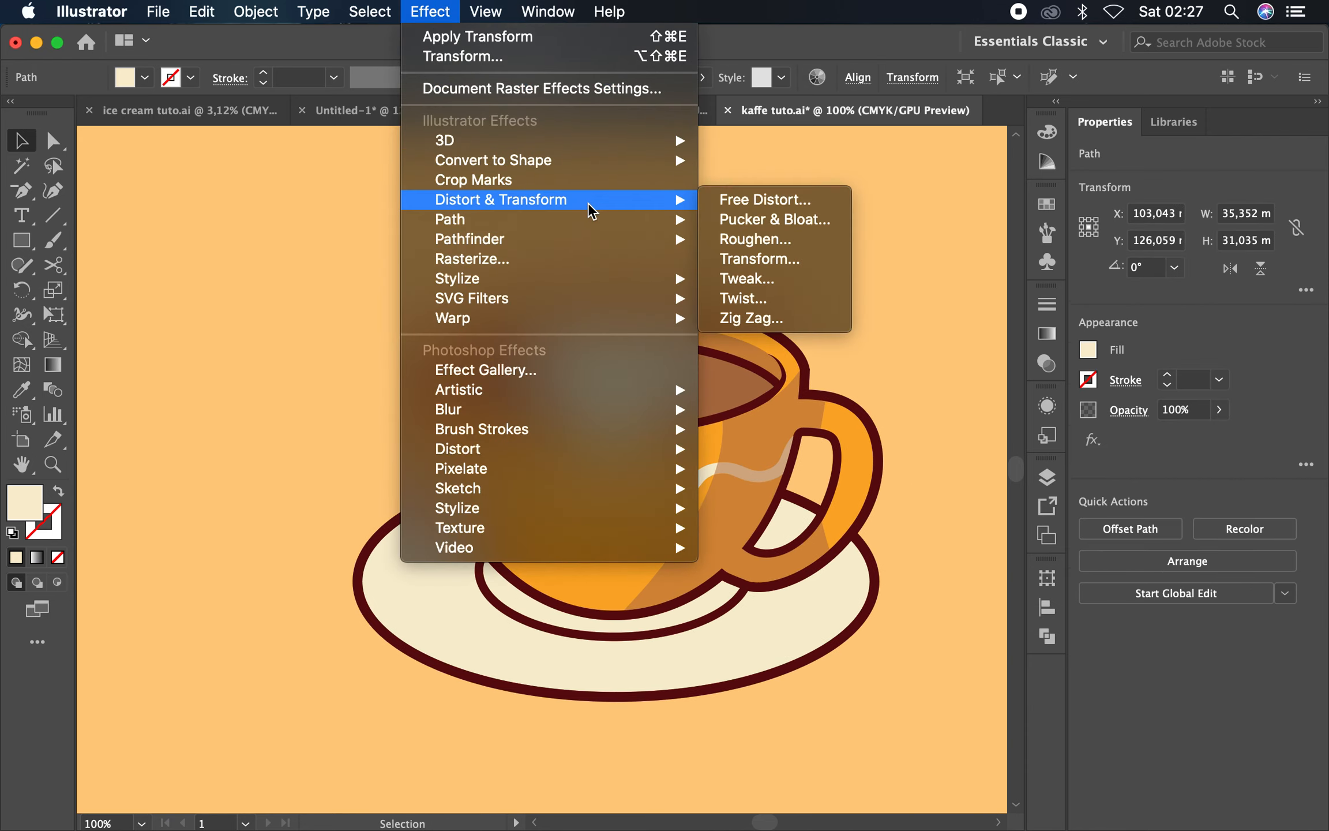
click(780, 265)
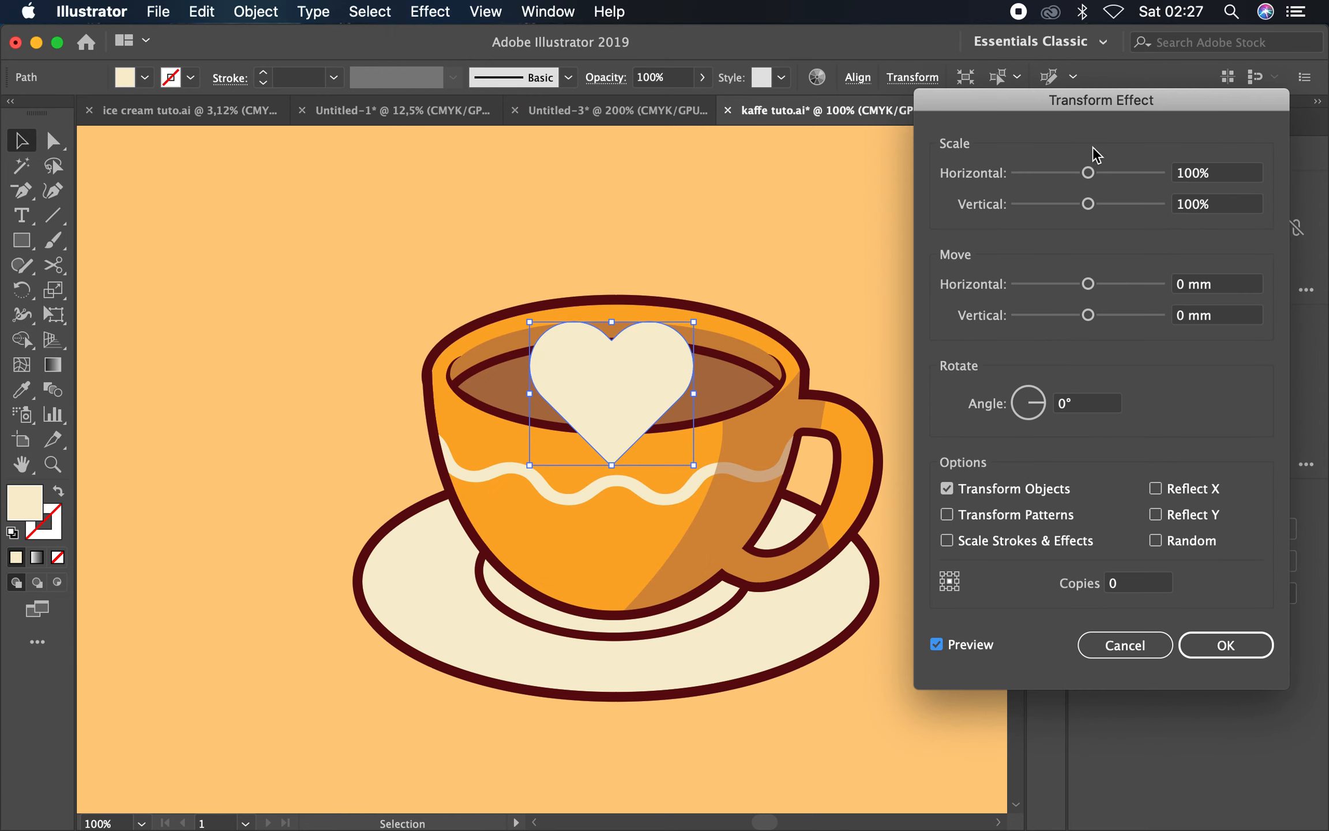
drag(1070, 110, 977, 194)
drag(997, 288, 960, 296)
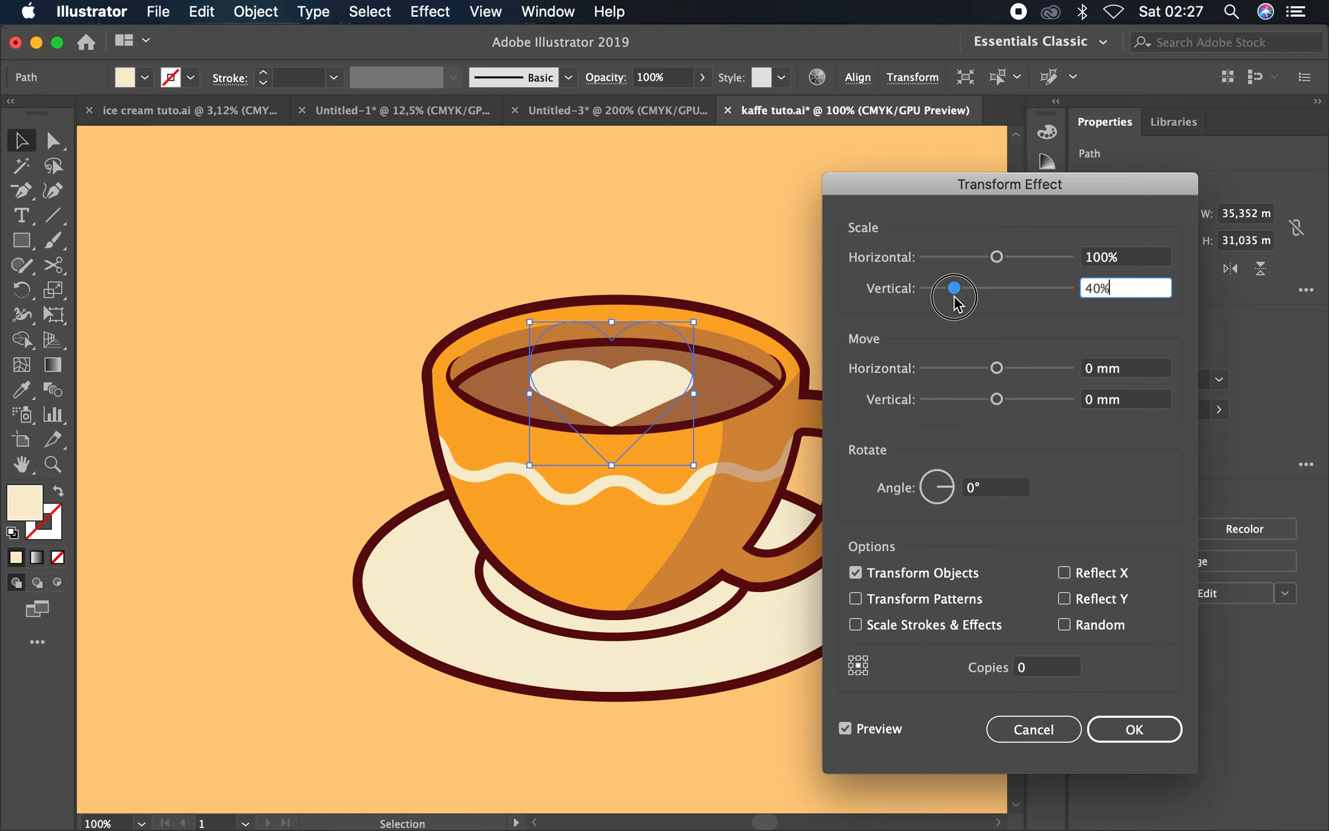
click(1134, 729)
click(768, 311)
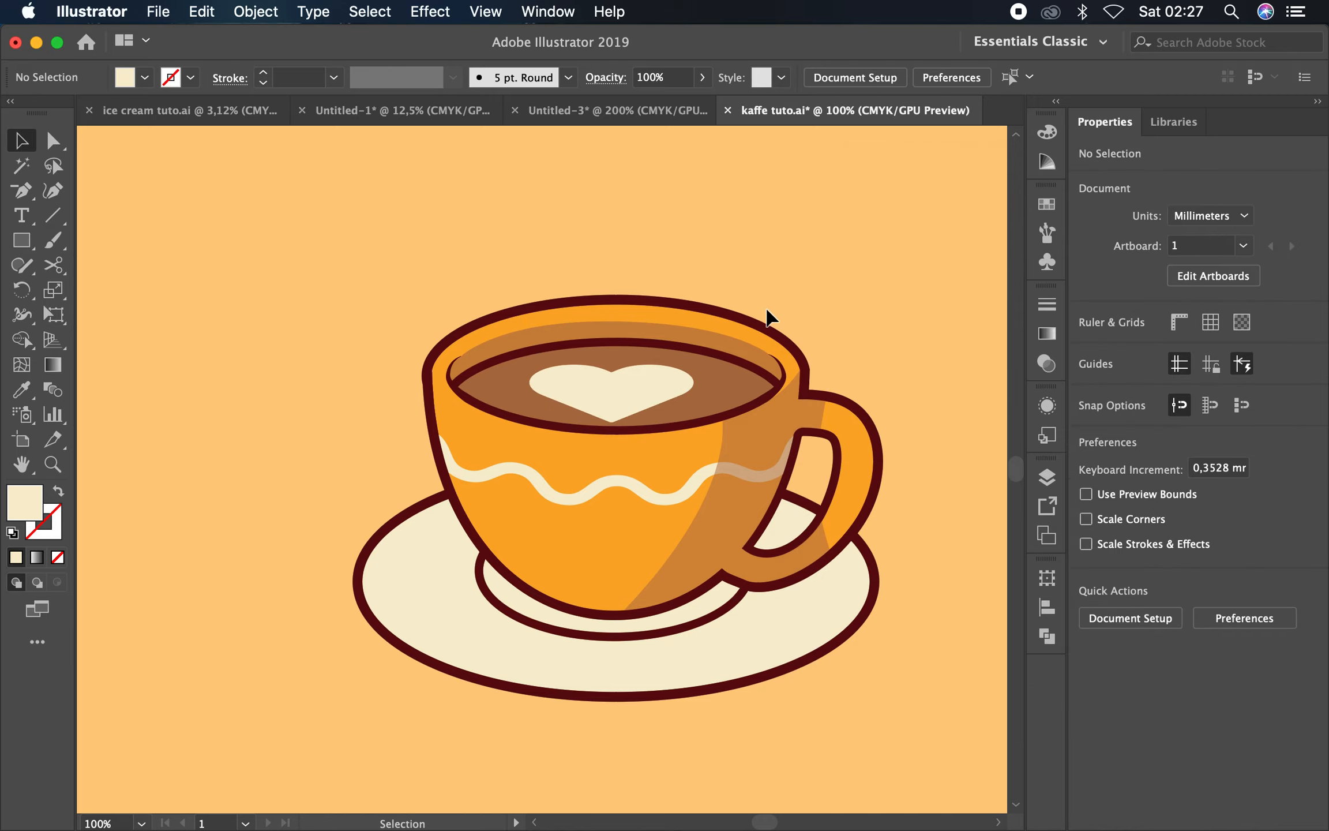
Shift the flattened heart slightly upward in the coffee and expand its appearance
drag(622, 390, 623, 382)
click(678, 319)
click(655, 369)
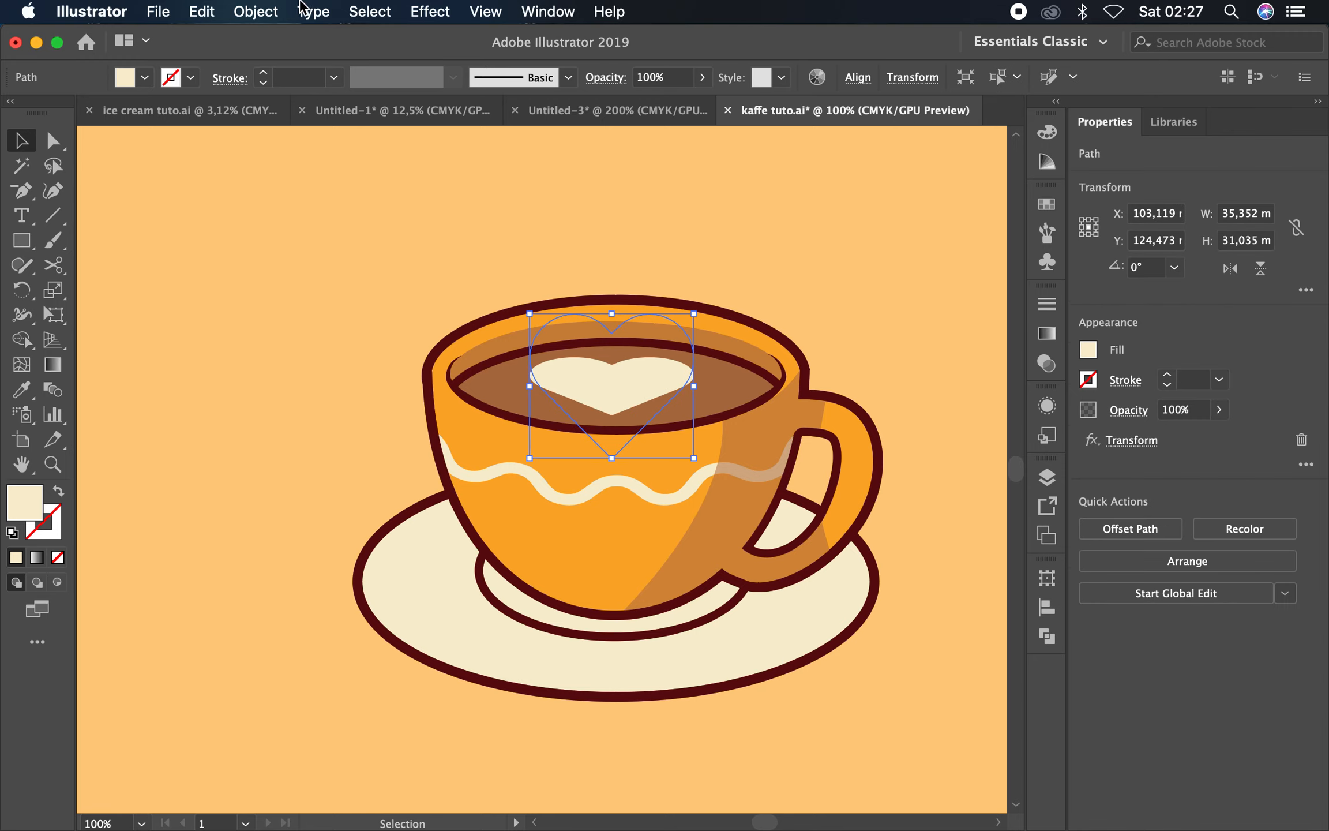
click(264, 12)
click(313, 259)
click(701, 335)
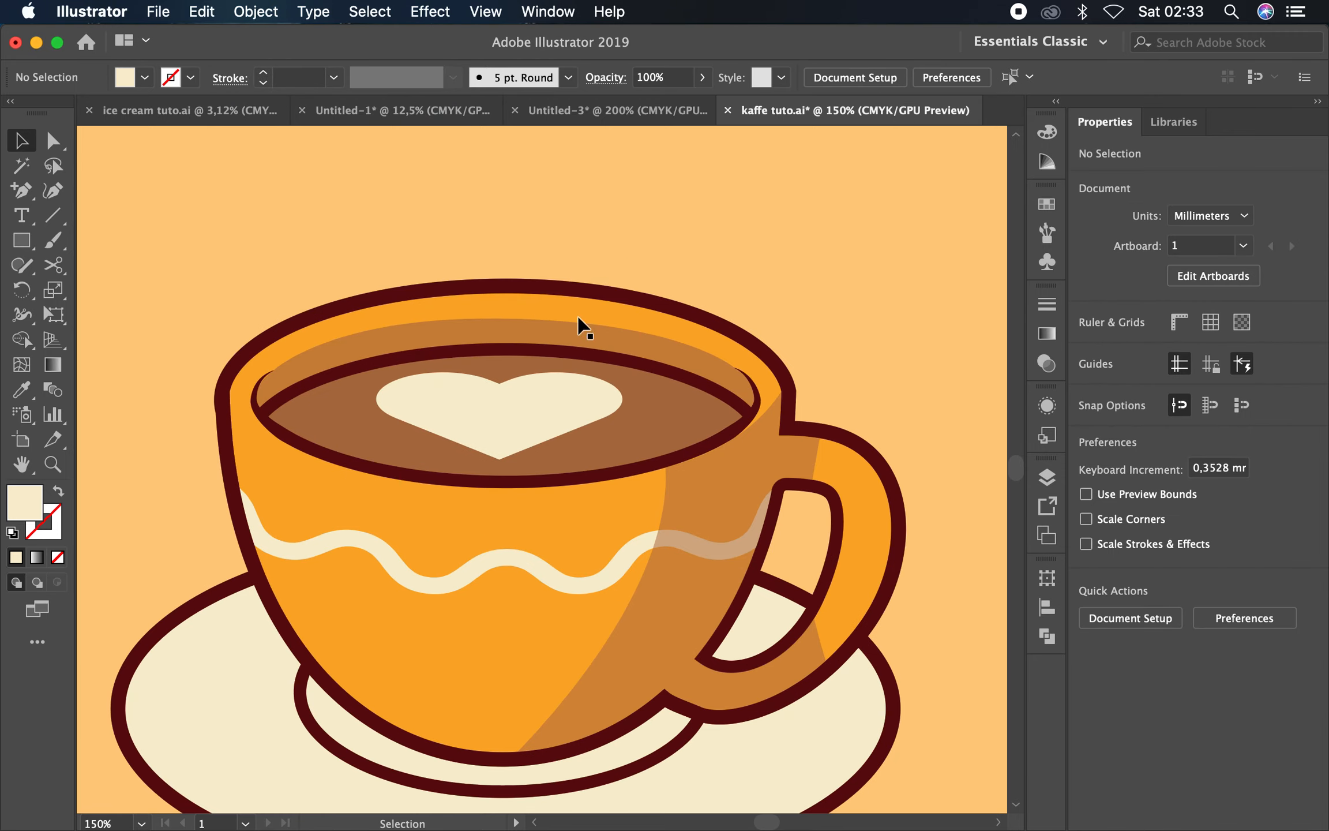
Add an anchor point to each lower edge of the heart and move both points slightly inward
click(499, 404)
click(26, 189)
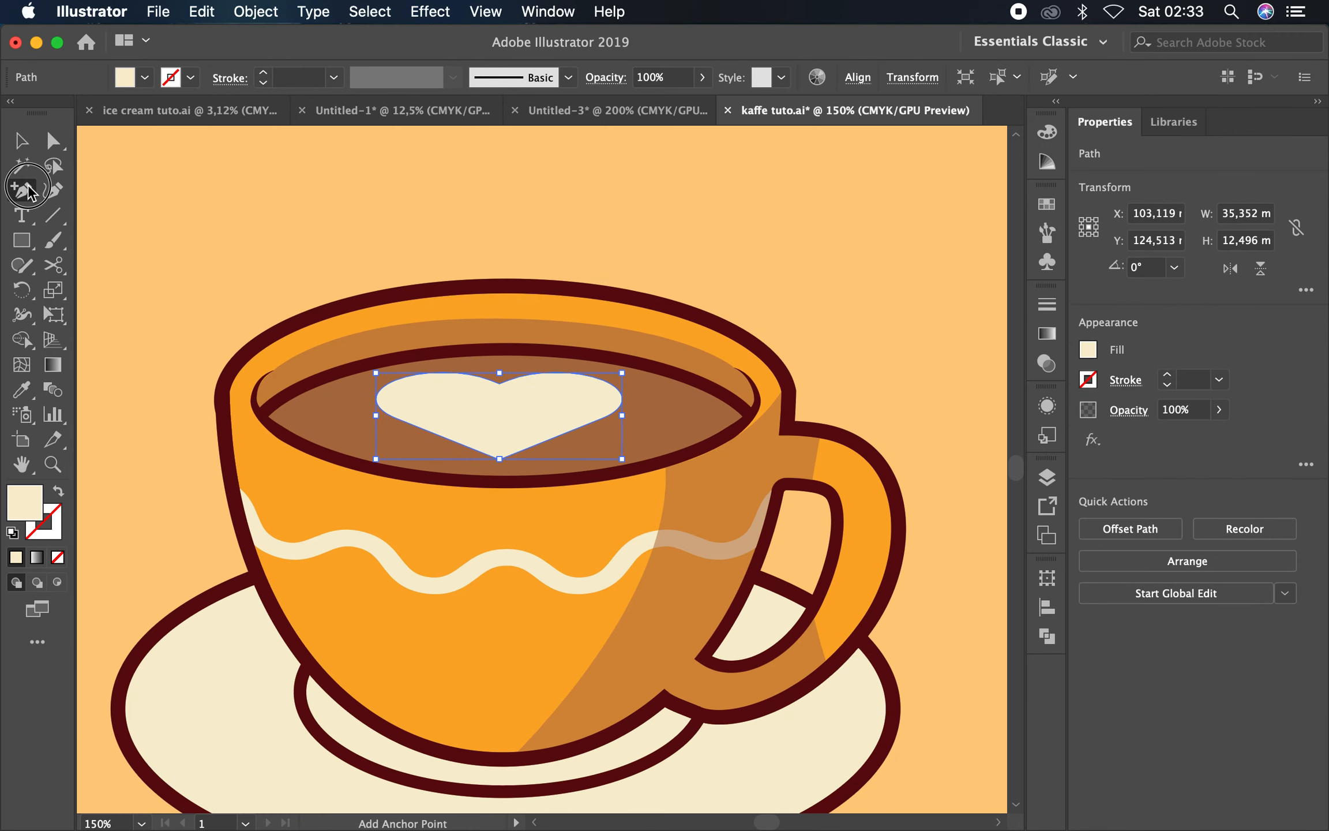
click(552, 439)
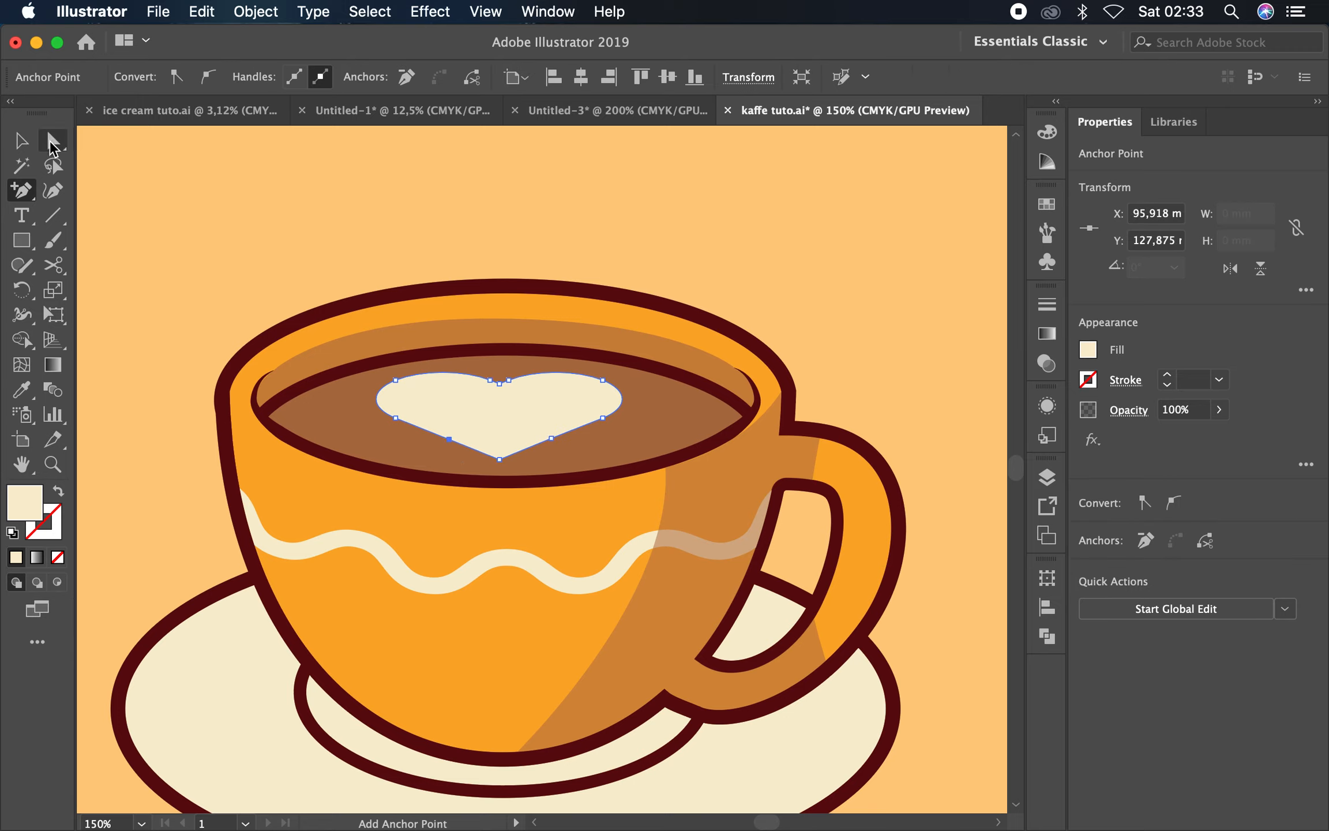
mouse_move(551, 439)
mouse_down()
mouse_move(535, 439)
mouse_move(547, 430)
mouse_up()
drag(454, 437, 453, 423)
scroll(456, 445, up, 4)
drag(832, 404, 840, 416)
Convert the two added anchor points on the heart's lower edges into smooth curves
drag(23, 197, 64, 264)
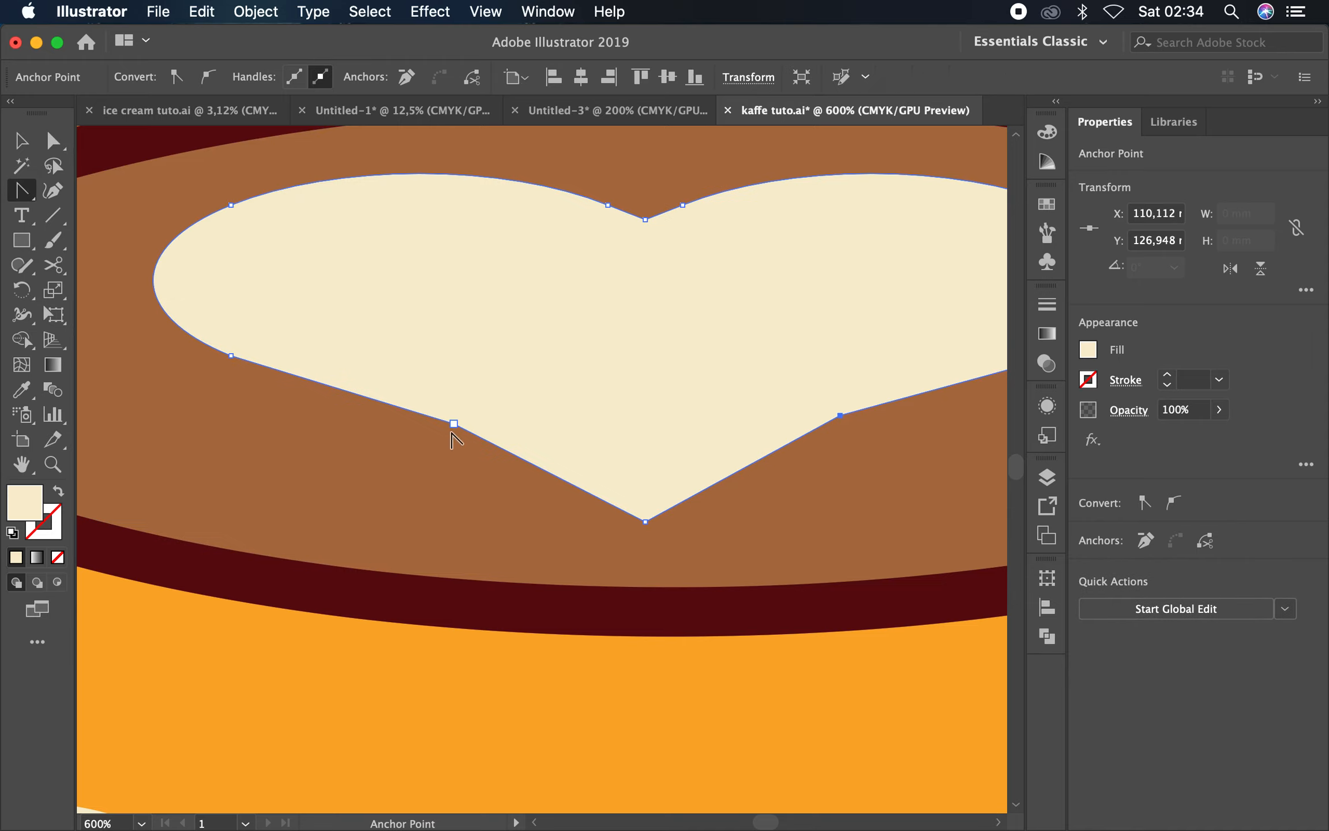
drag(532, 463, 414, 464)
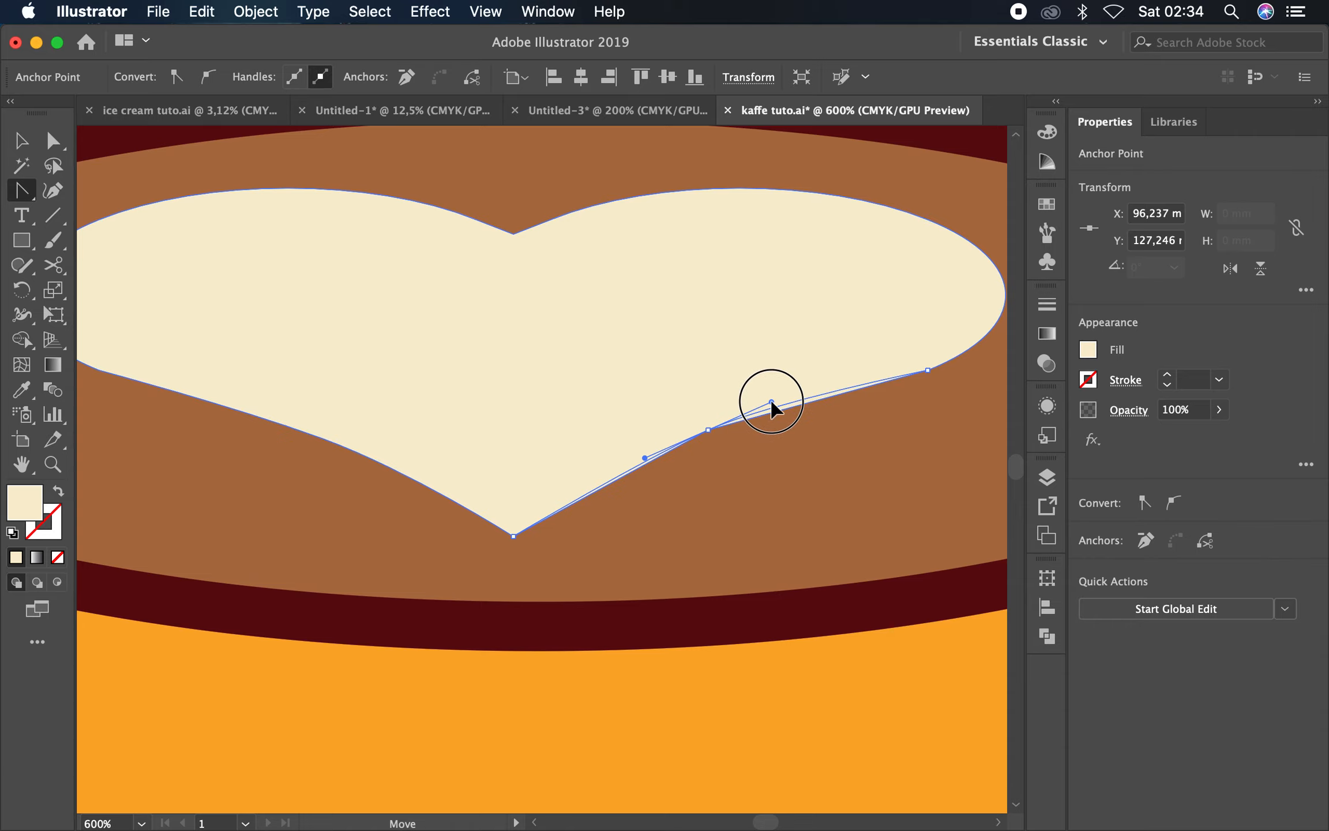
drag(797, 399, 810, 401)
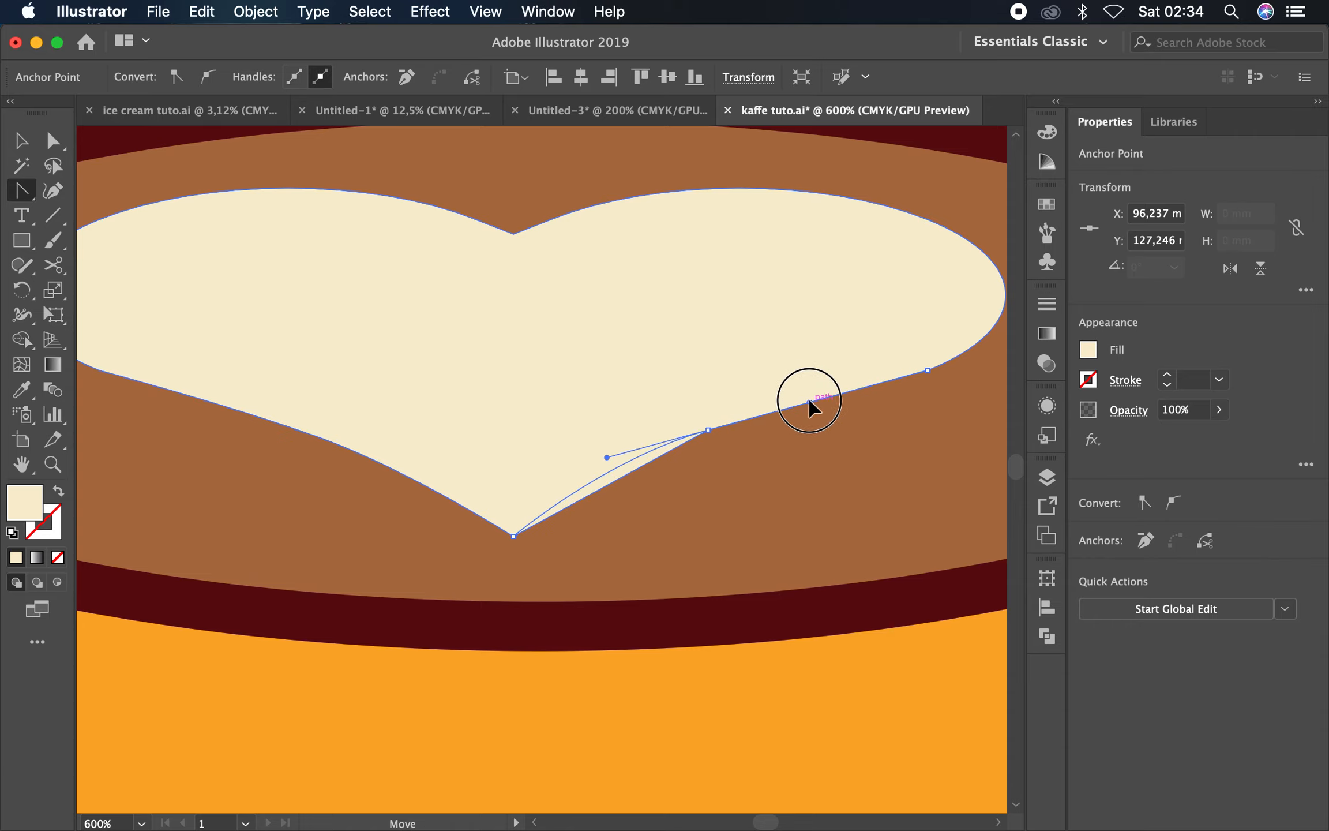
click(22, 140)
key(super+minus)
key(super+minus)
key(super+minus)
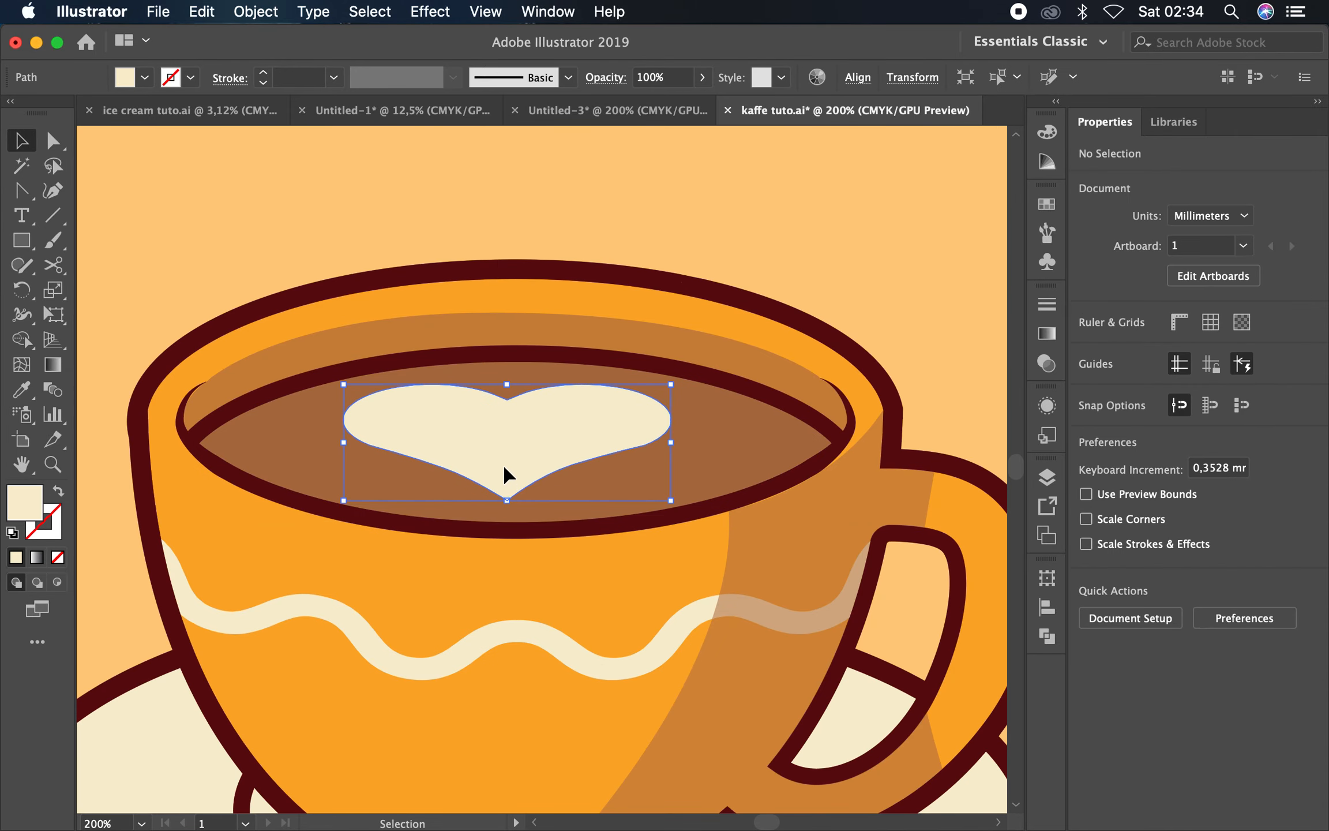
Paste a copy of the heart in place and scale it down around its centre to about 29.5 by 10.4 mm
click(499, 474)
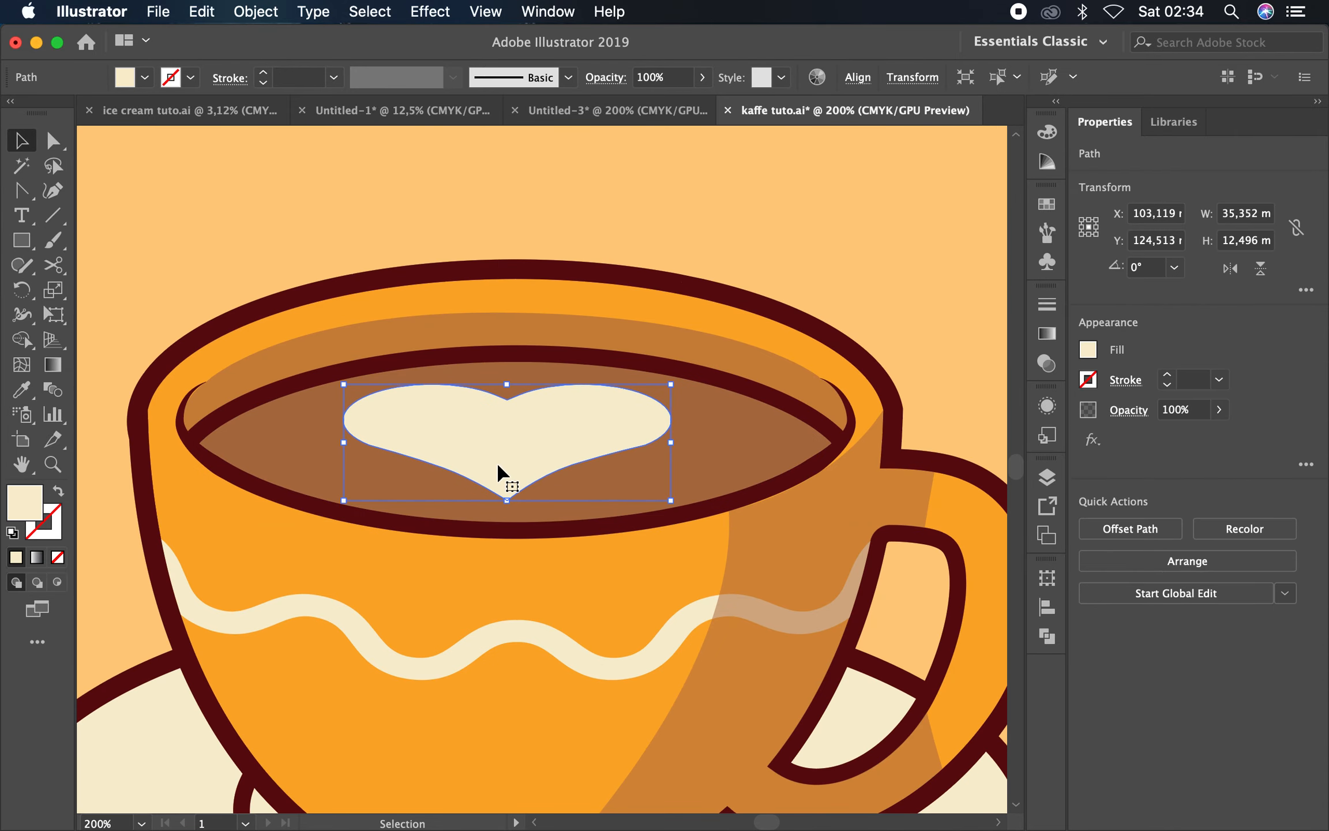
click(202, 11)
click(202, 11)
click(202, 12)
click(319, 187)
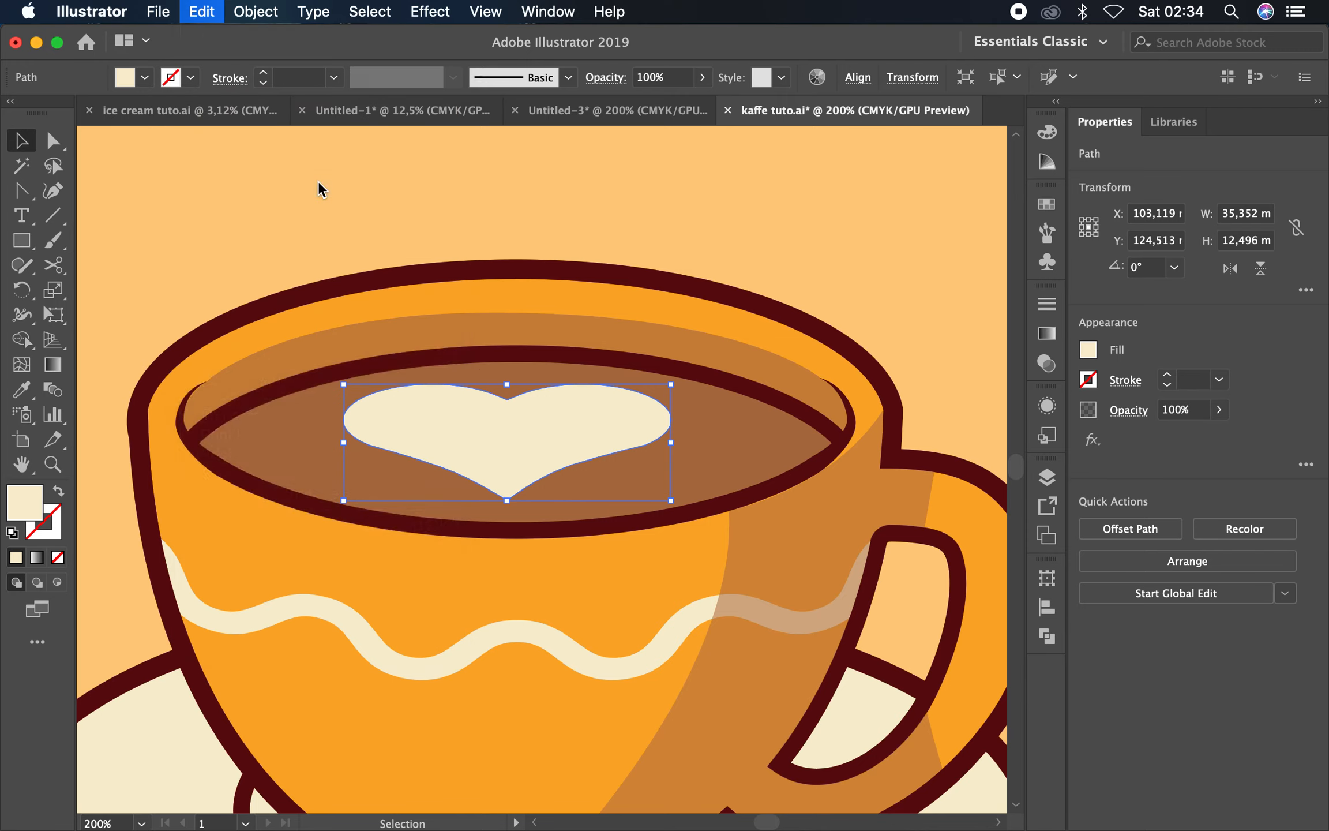
key(super+plus)
drag(705, 381, 663, 395)
Fill the smaller inner heart with the coffee's brown using the Eyedropper
click(20, 392)
click(138, 427)
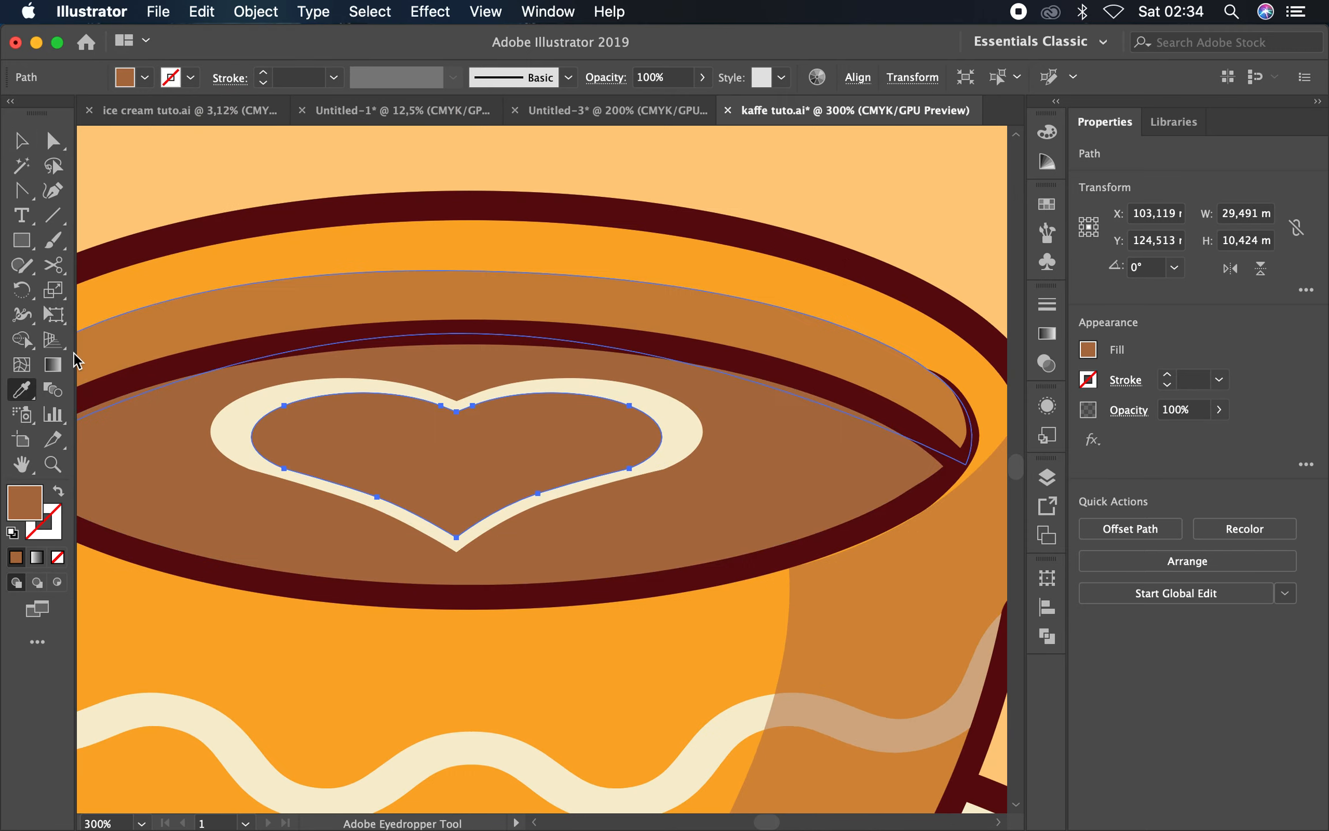
click(23, 144)
key(super+shift+a)
Paste a copy of the brown heart in place and scale it down around its centre to about 19.6 by 6.9 mm
click(540, 469)
click(161, 13)
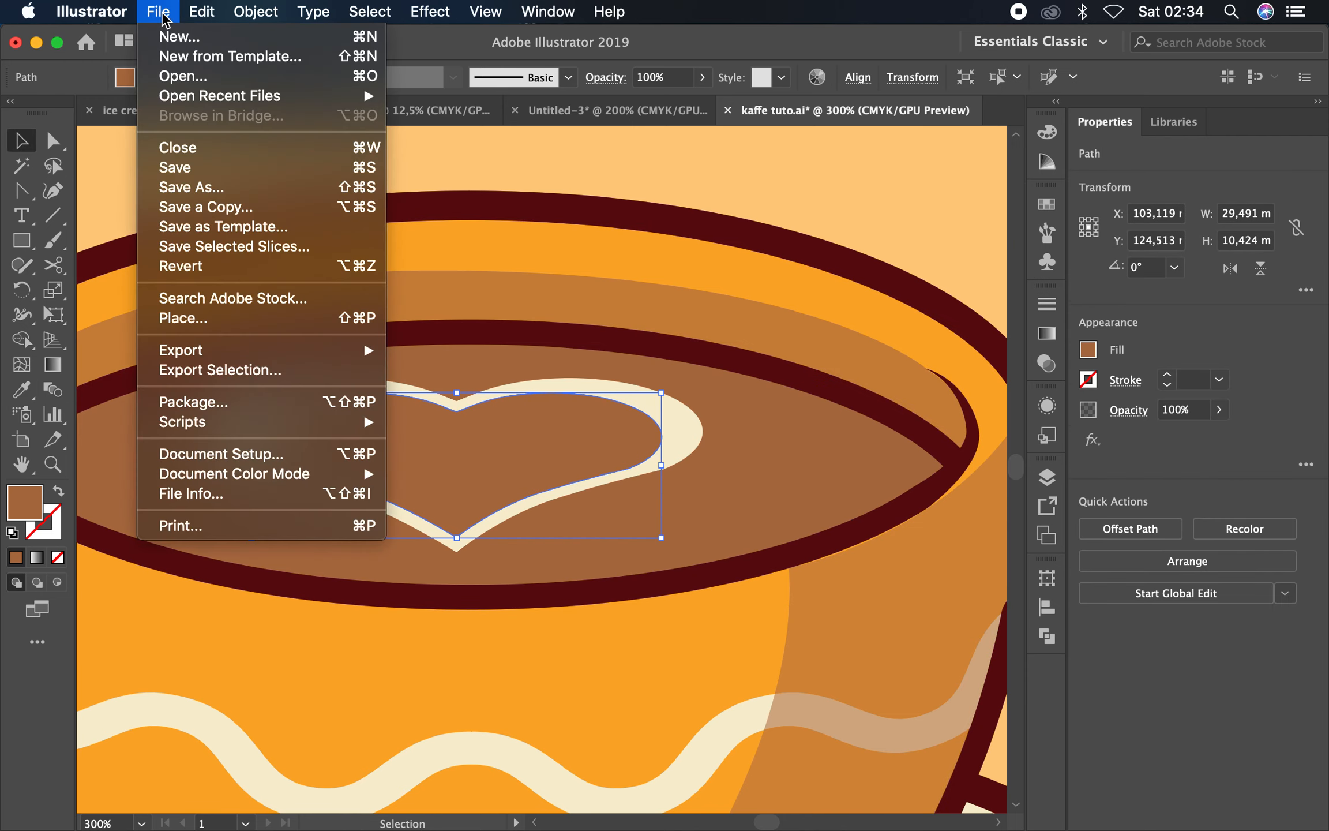
click(294, 107)
click(202, 11)
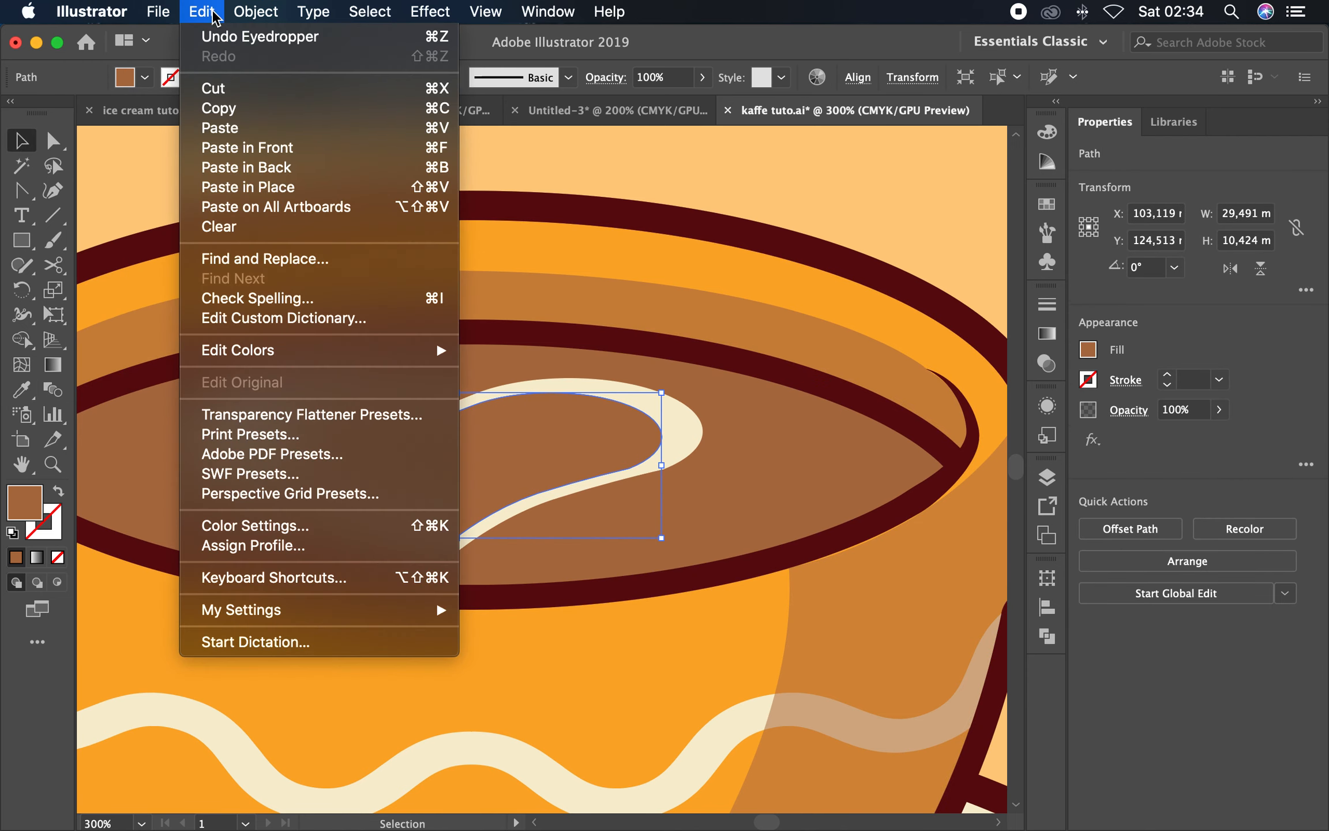
click(320, 184)
drag(661, 393, 594, 417)
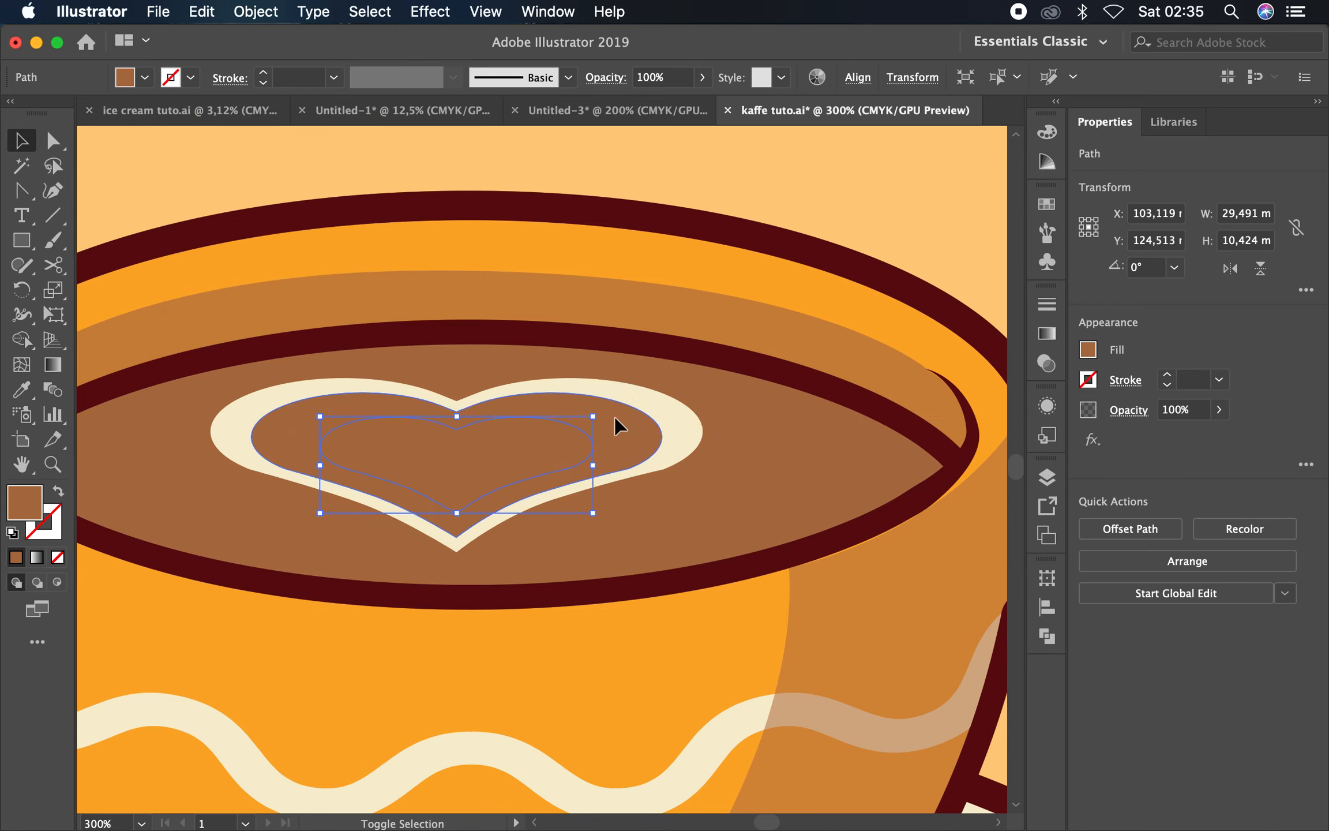
Fill the new innermost heart with the outer heart's cream using the Eyedropper
click(28, 393)
click(291, 380)
key(v)
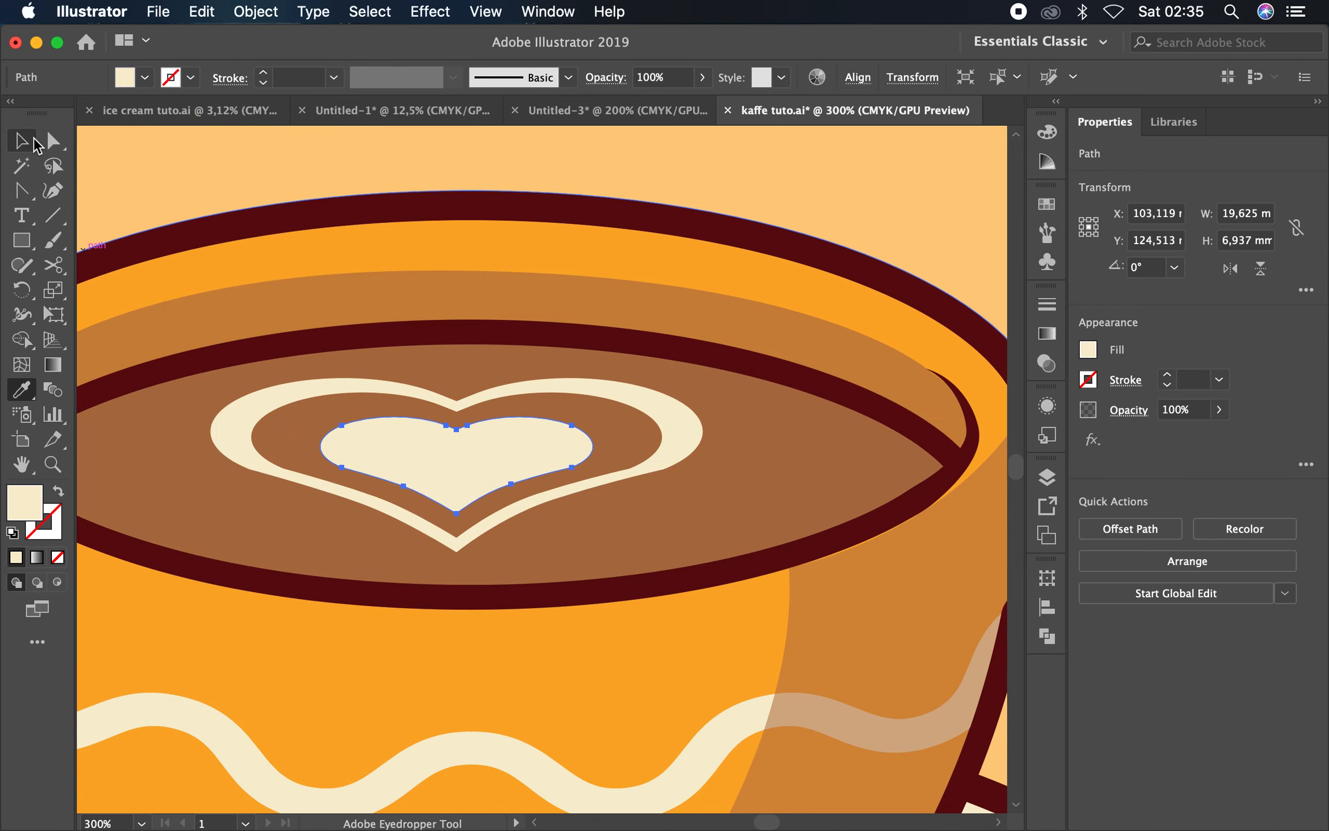
key(super+shift+a)
Paste a copy of the inner cream heart in place and scale it down around its centre to about 9.2 by 3.3 mm
click(445, 468)
click(199, 16)
click(291, 109)
click(202, 11)
click(338, 187)
drag(581, 442, 542, 451)
Fill the smallest heart with the coffee's brown using the Eyedropper
click(21, 389)
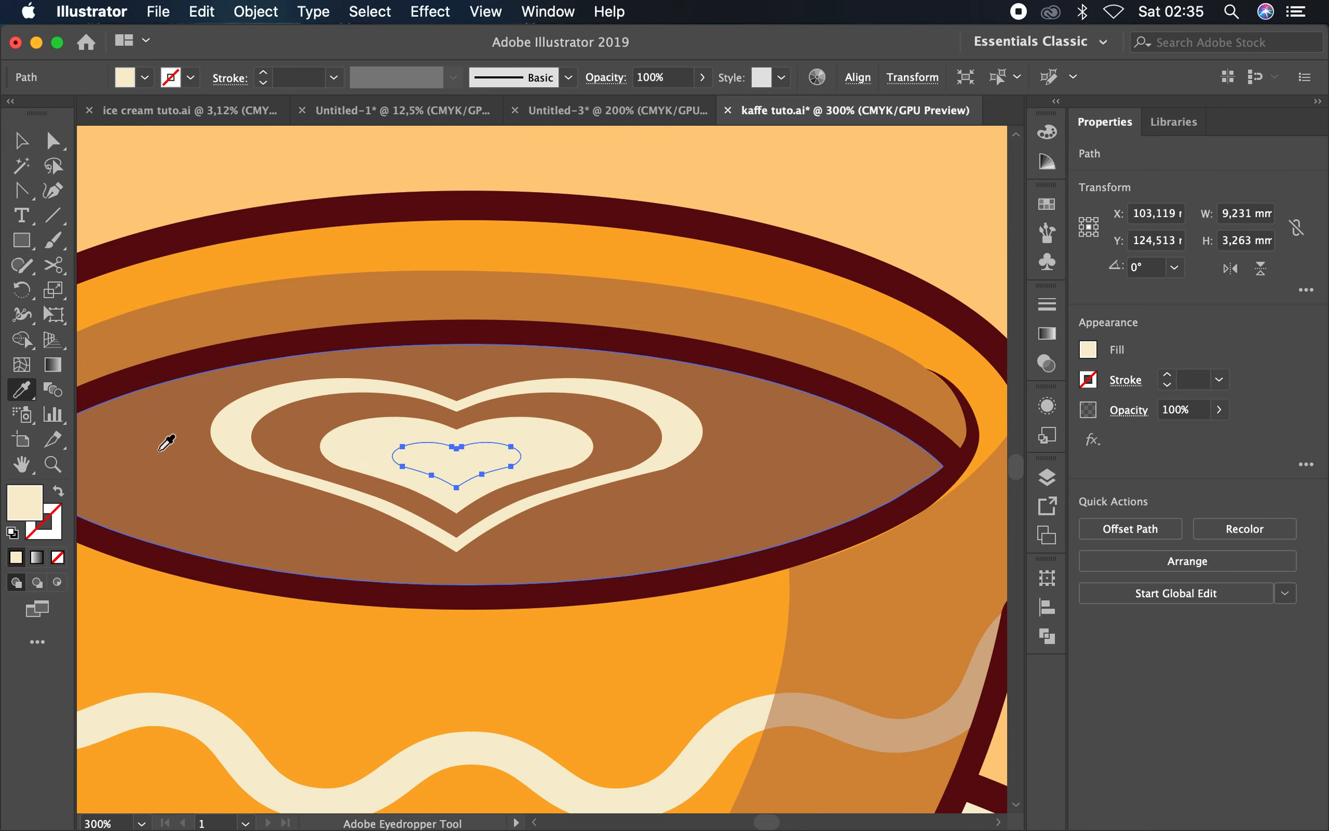
click(166, 443)
click(21, 140)
click(277, 185)
Enlarge the small brown heart around its centre to about 11 by 4.6 mm
scroll(579, 453, down, 1)
scroll(580, 454, up, 2)
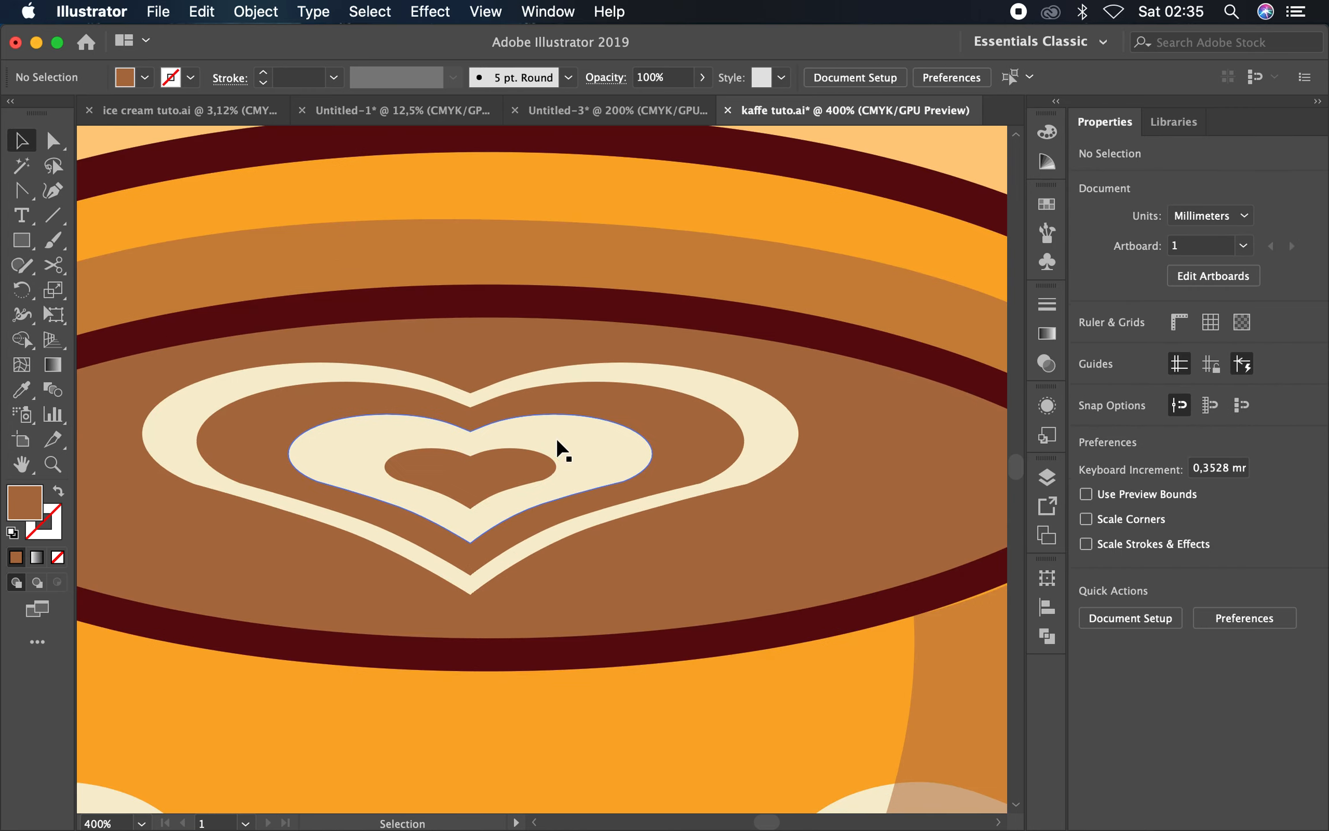
click(570, 445)
click(554, 441)
drag(560, 439, 573, 439)
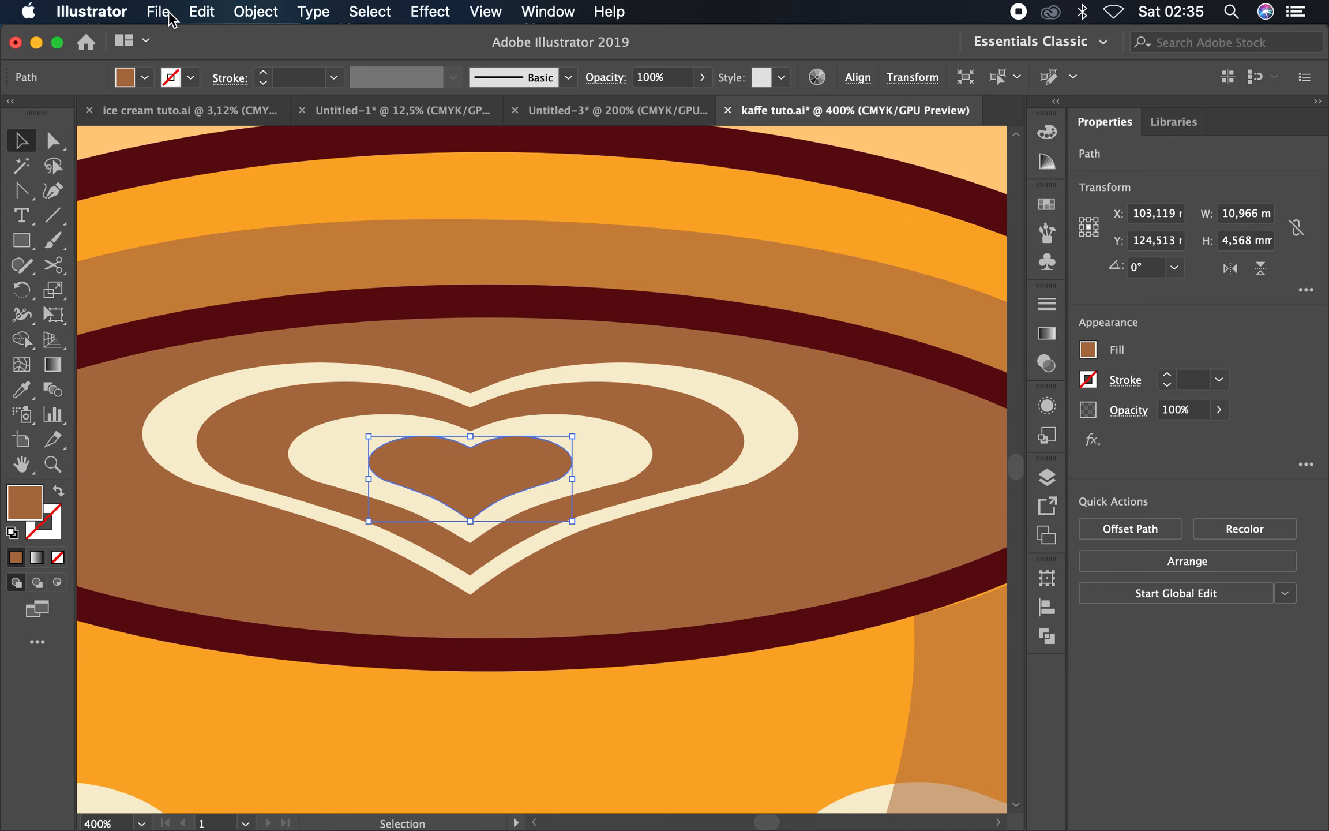
Paste a copy of the small brown heart in place and scale it down around its centre to about 5.3 by 2.2 mm
click(202, 12)
click(219, 109)
click(202, 12)
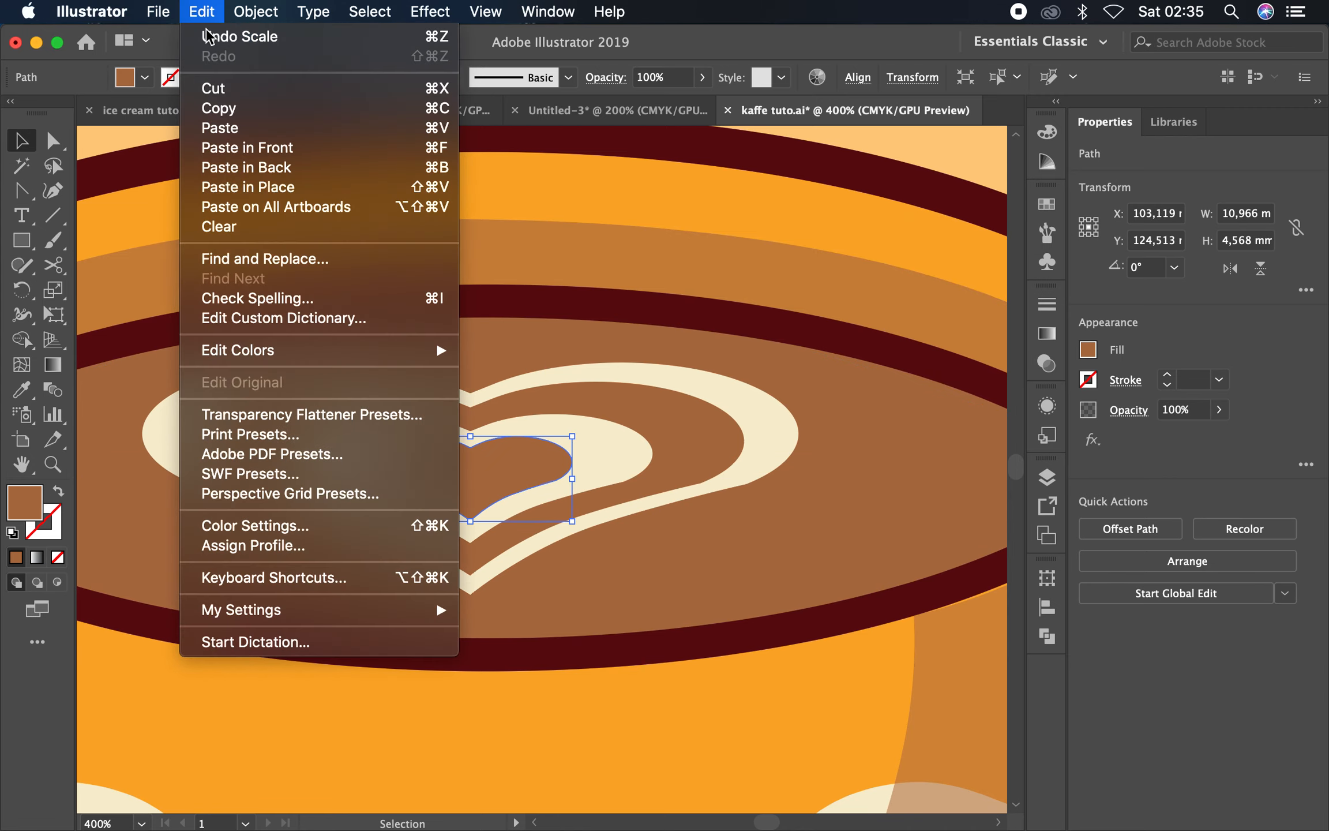
click(321, 190)
drag(572, 438, 535, 458)
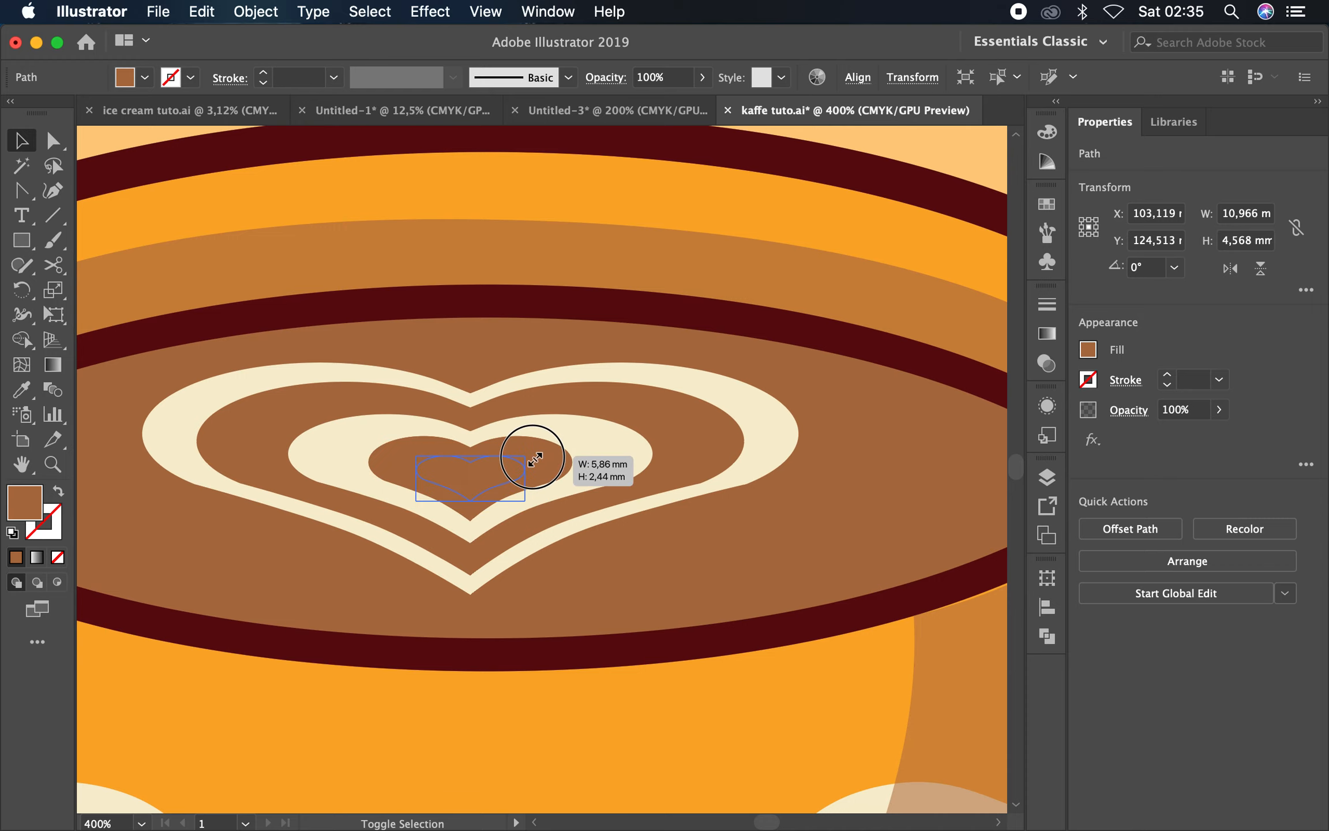
Fill the central heart with the outer heart's cream using the Eyedropper, and deselect it
key(i)
click(252, 371)
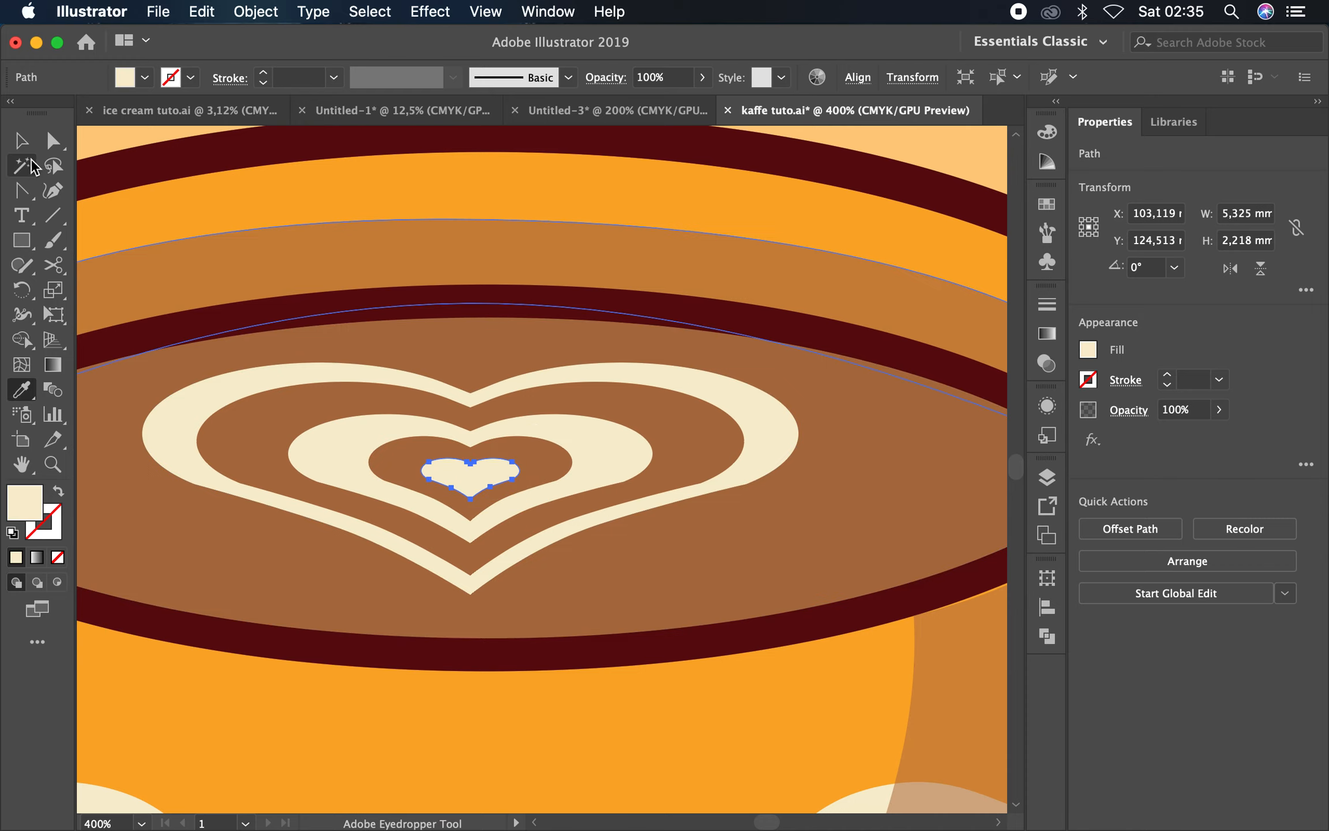
key(v)
click(649, 413)
key(super+minus)
key(super+minus)
click(705, 275)
key(super+minus)
key(super+minus)
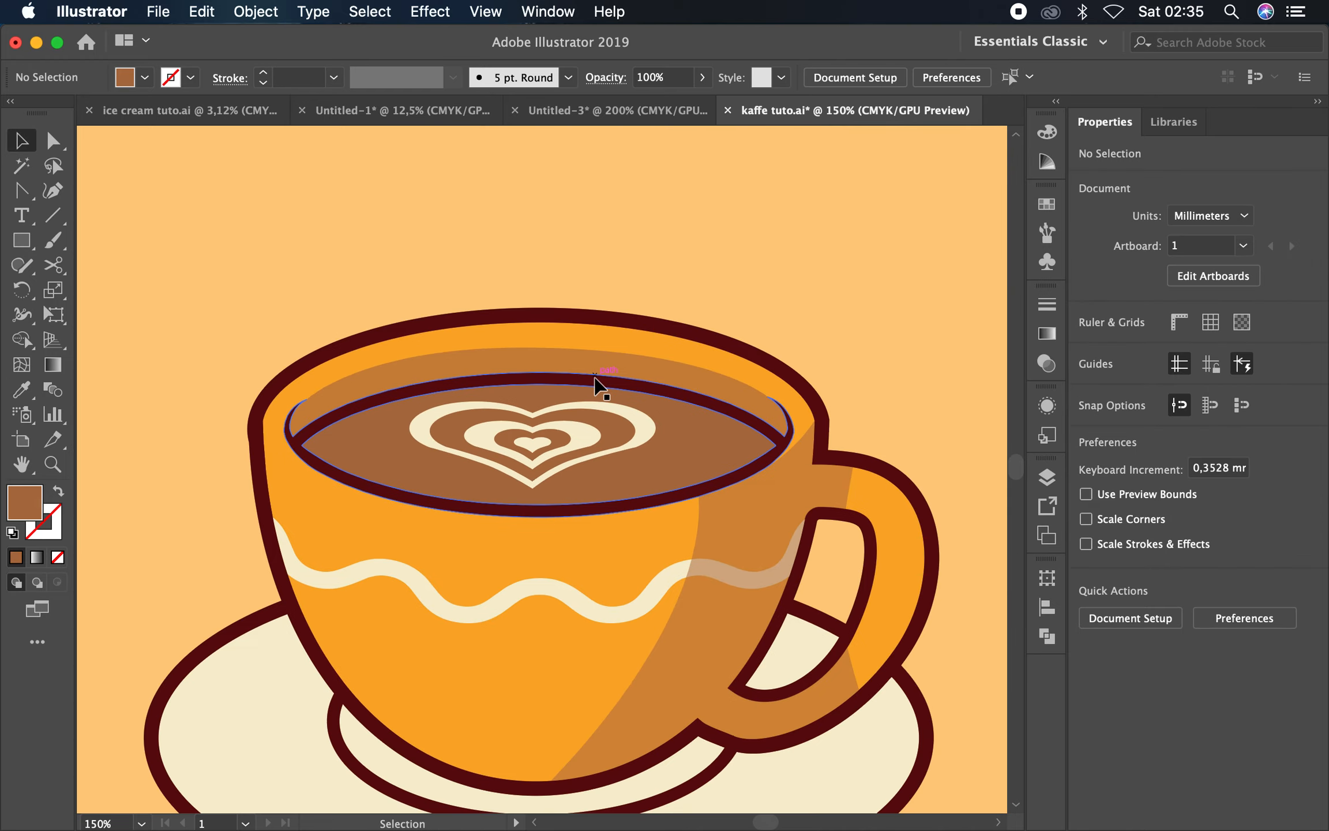
Offset the outermost cream heart's path by 1 mm with Miter joins and a miter limit of 4
scroll(709, 358, up, 4)
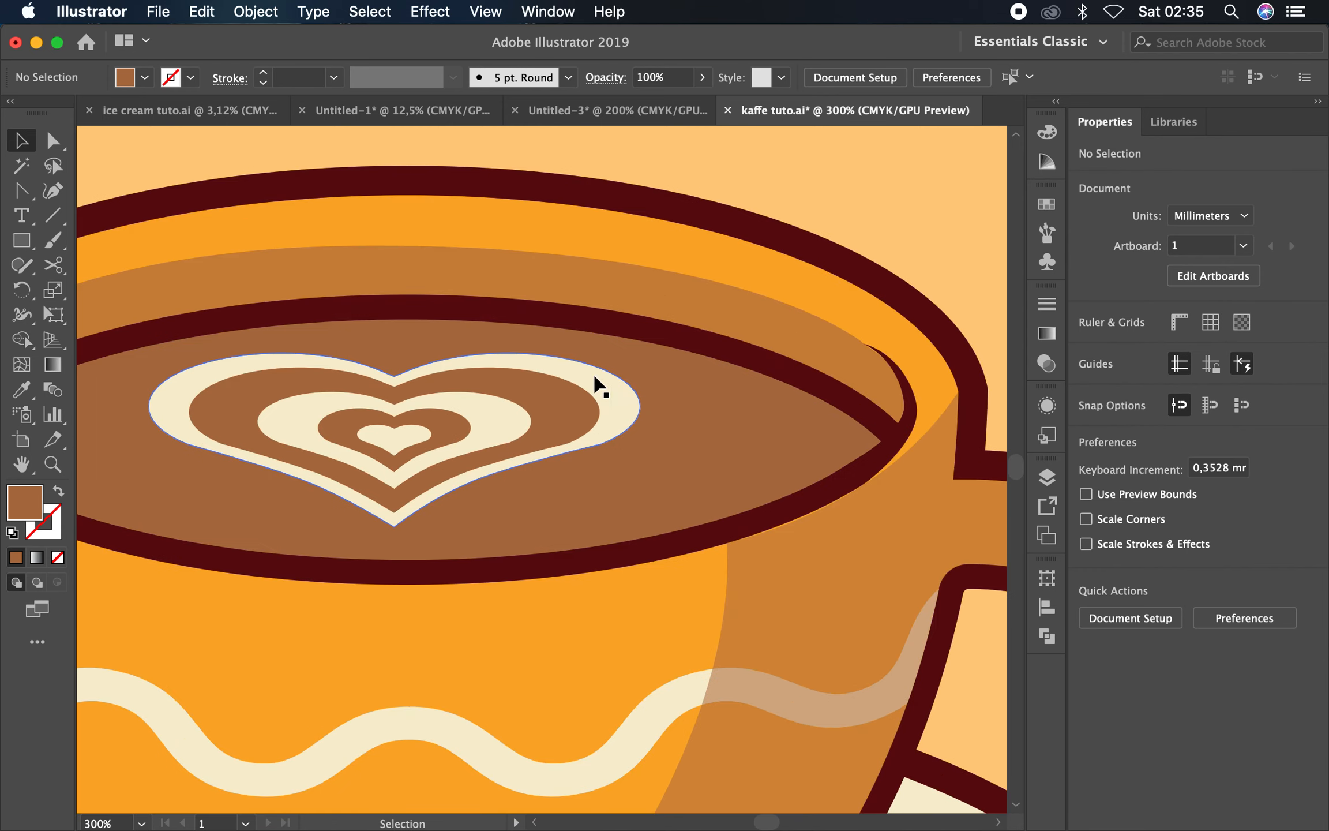
click(596, 378)
click(1131, 529)
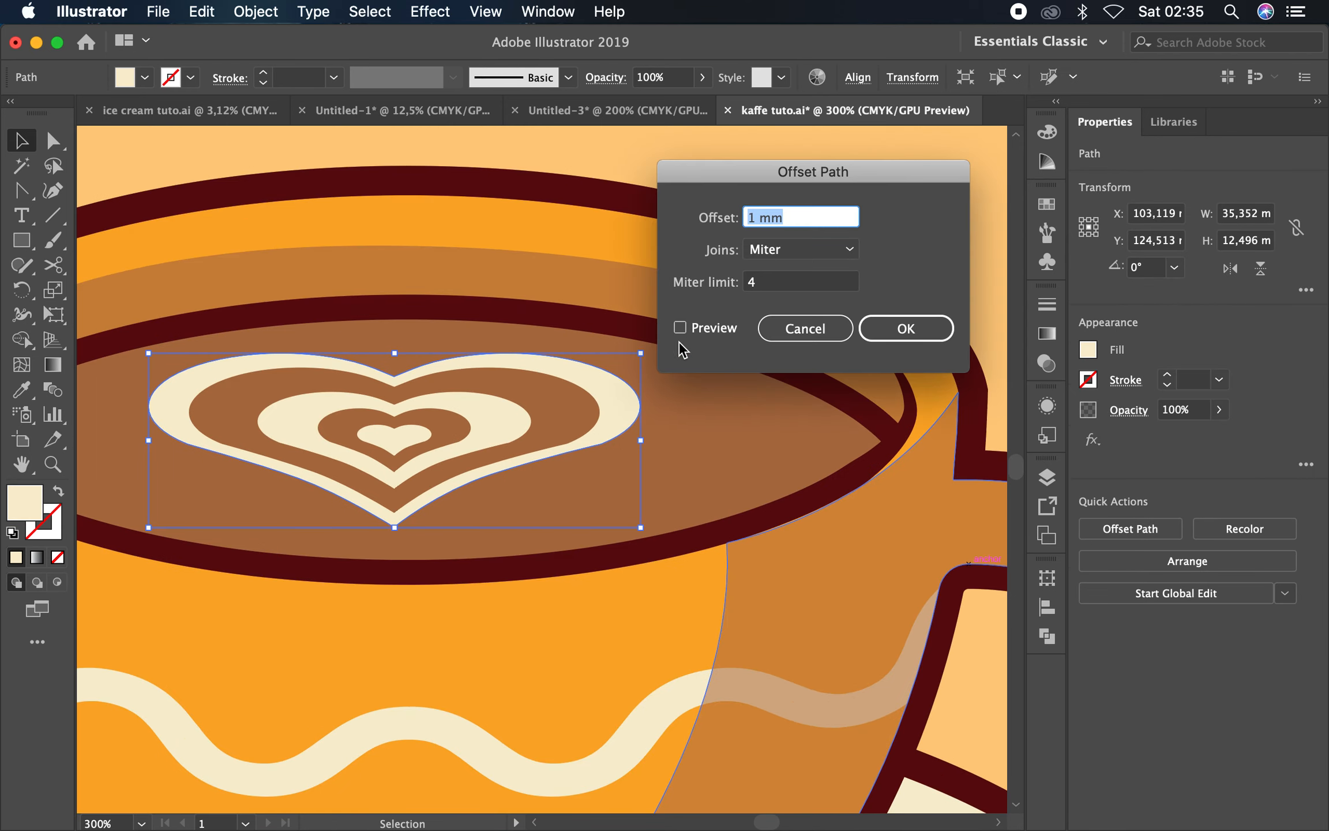
click(681, 329)
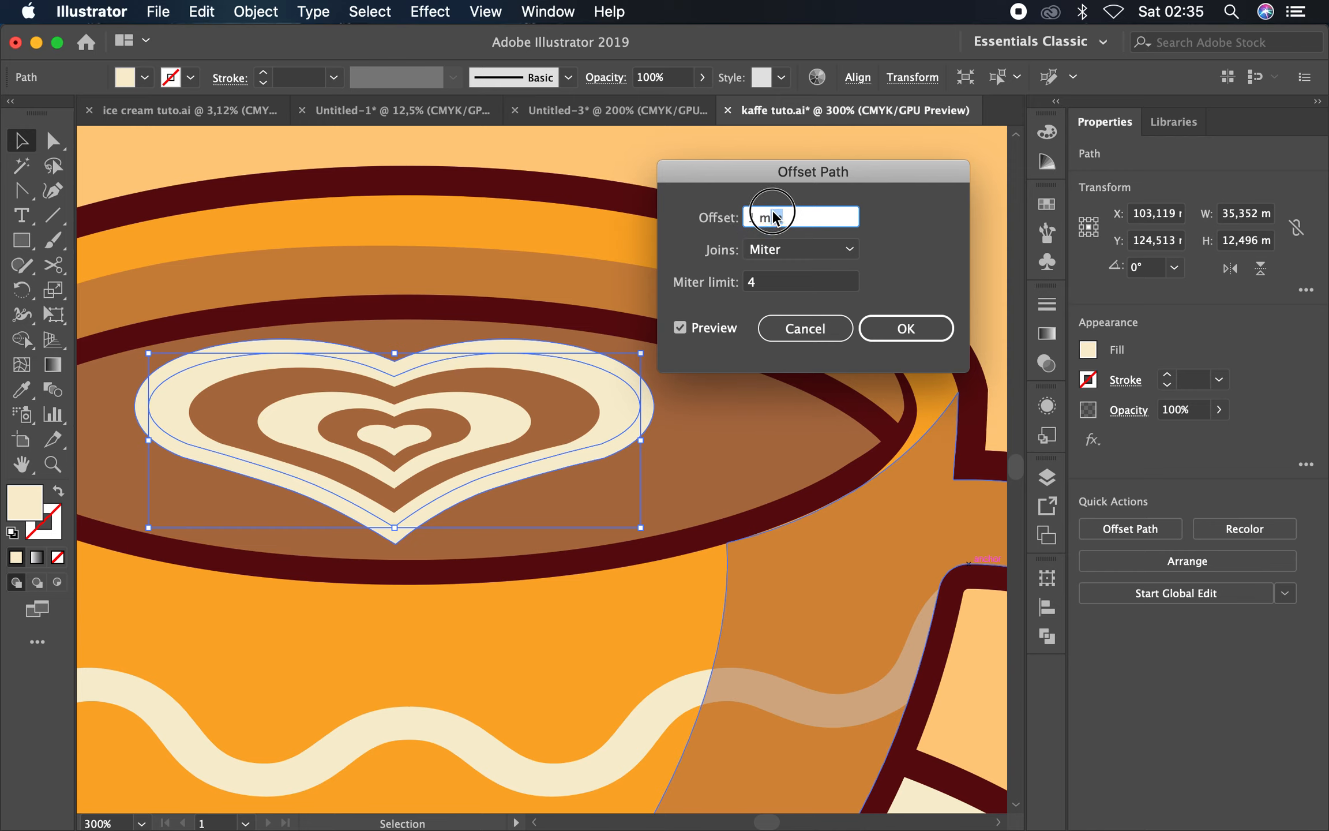
click(920, 326)
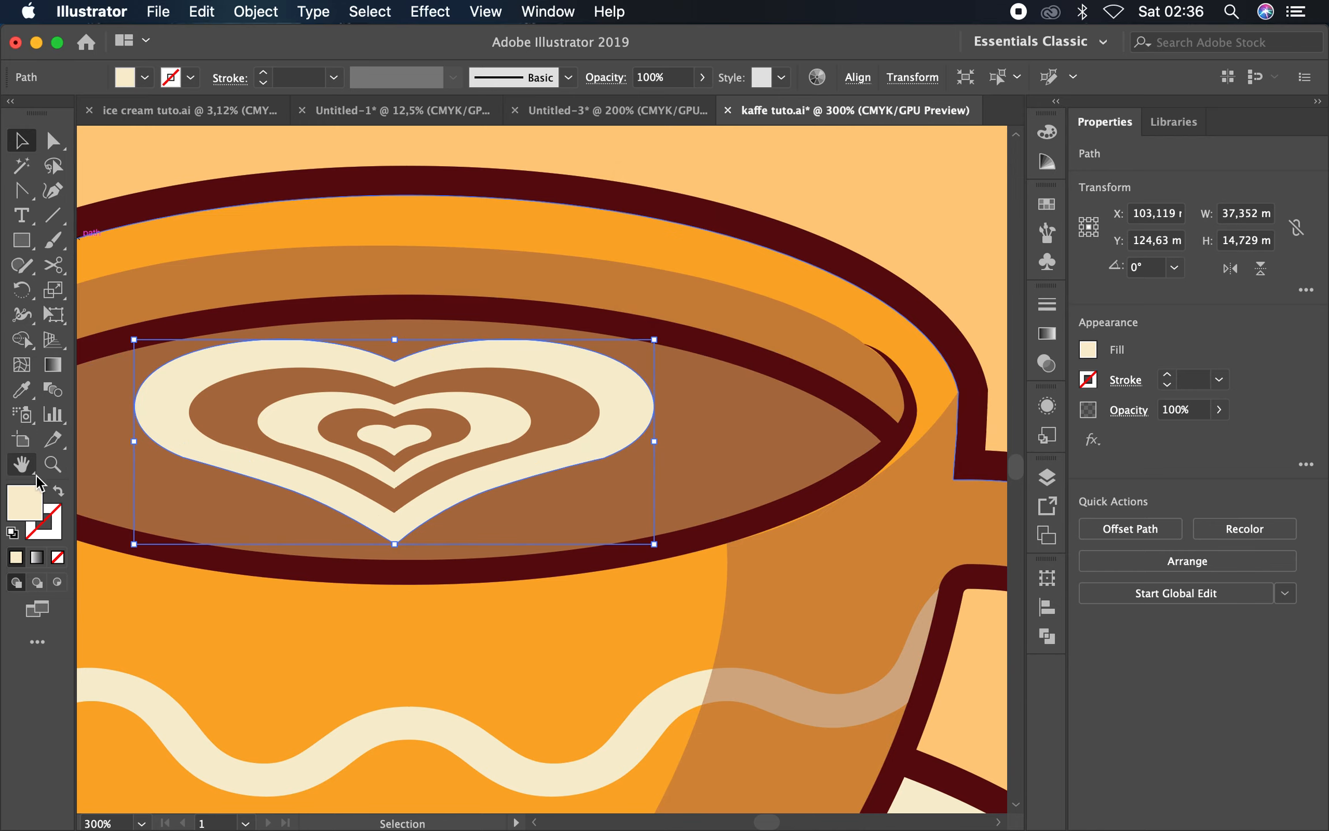
Set the opacity of the enlarged offset heart behind the latte art to 45%
click(207, 262)
click(187, 365)
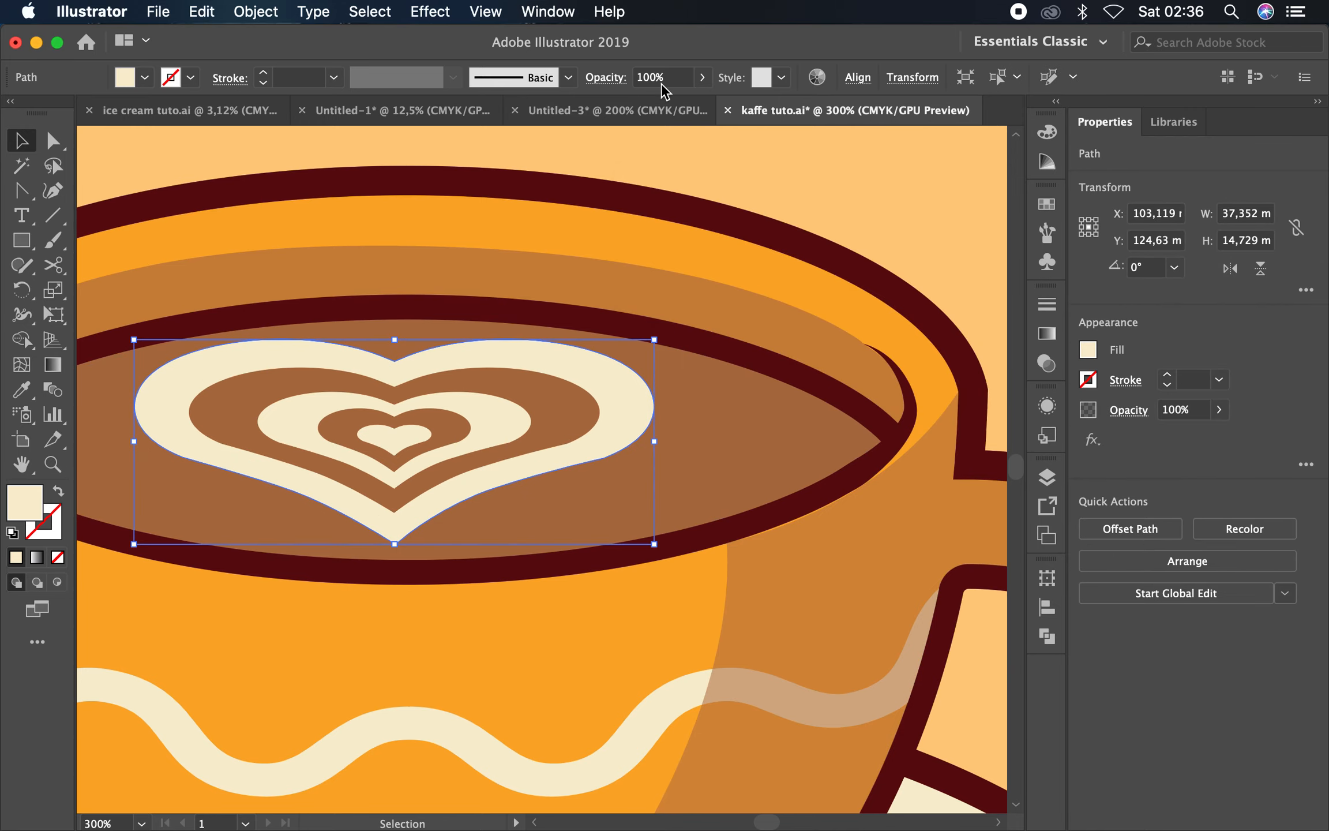
mouse_move(686, 107)
mouse_down()
mouse_move(649, 107)
mouse_move(663, 108)
mouse_up()
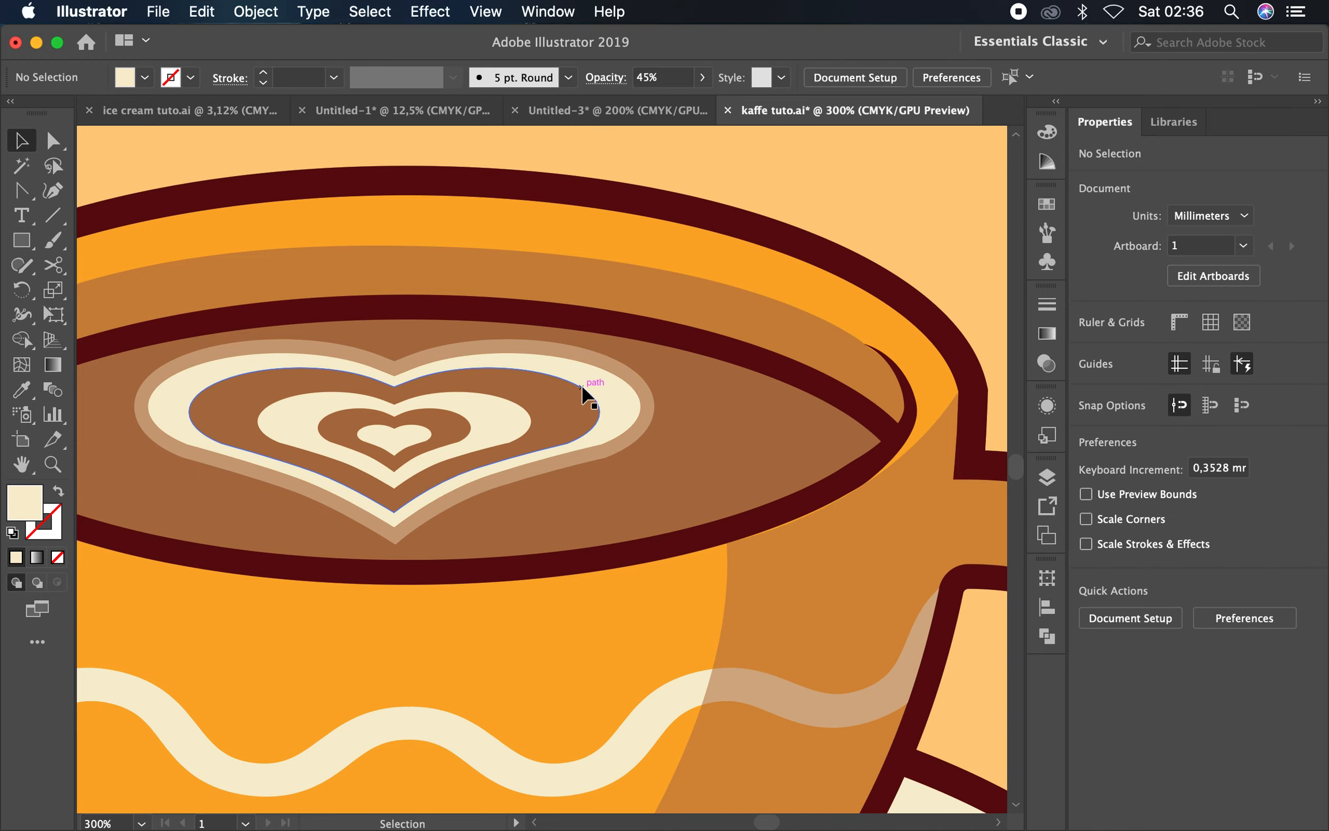
key(super+minus)
key(super+minus)
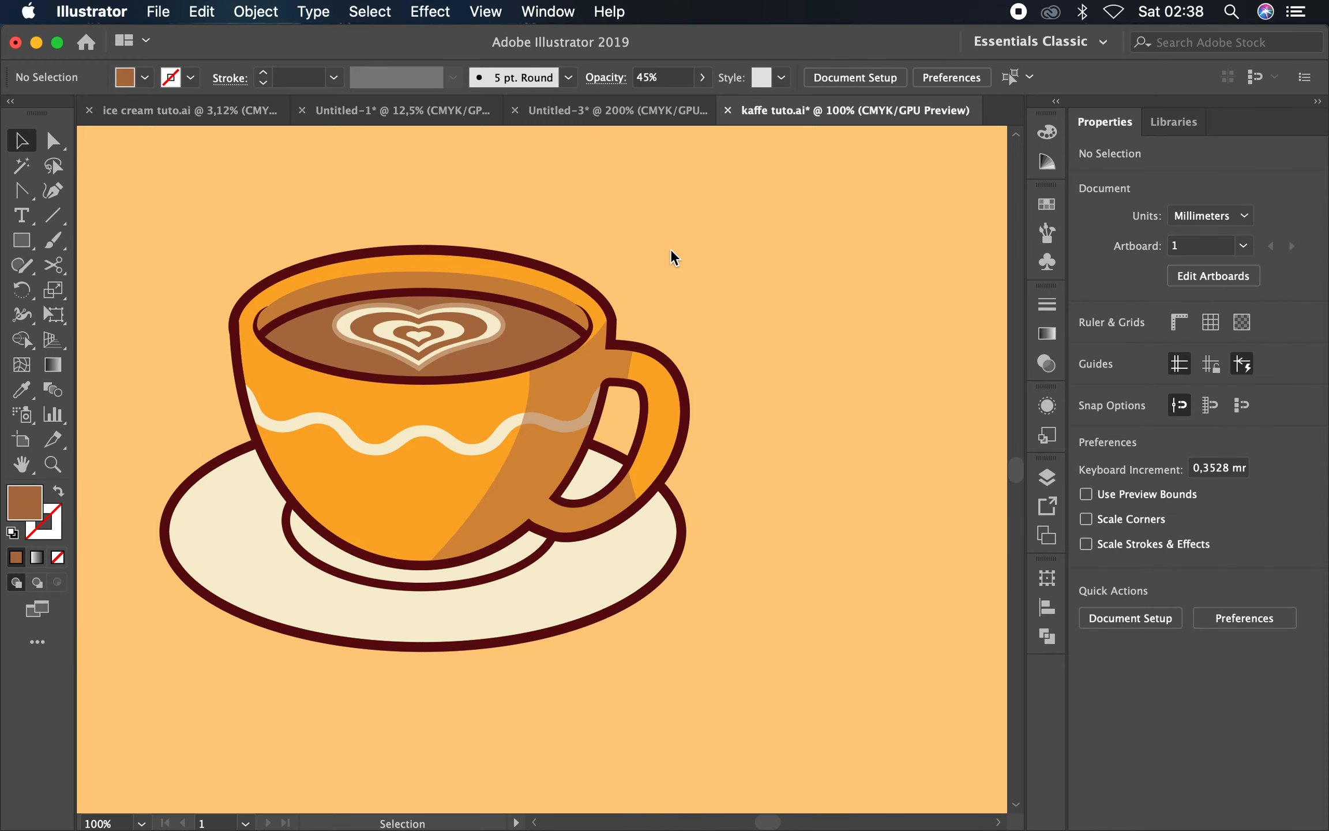
Draw a closed brown shadow shape, about 55 by 28 mm, with the Pen tool from beneath the cup across the saucer's right side
drag(22, 190, 107, 190)
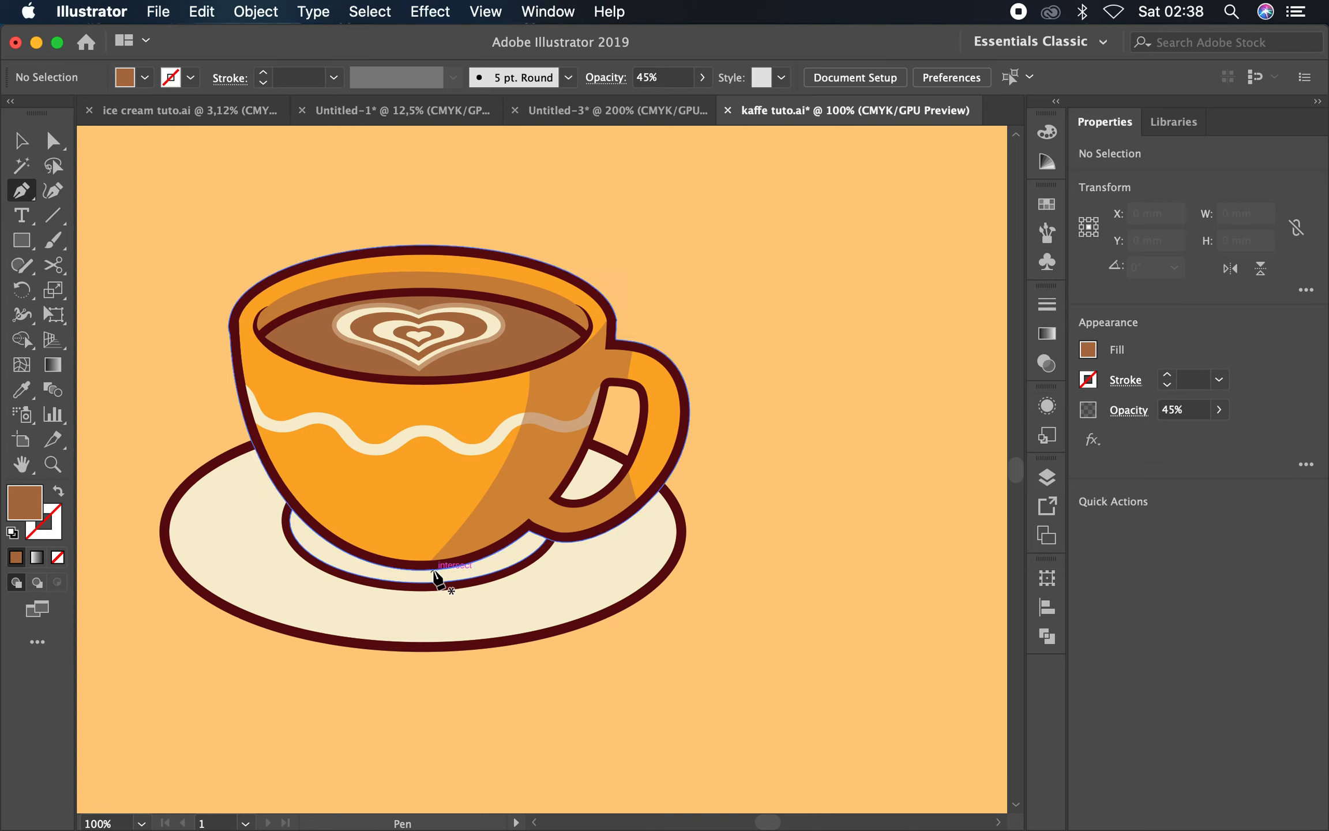
click(427, 571)
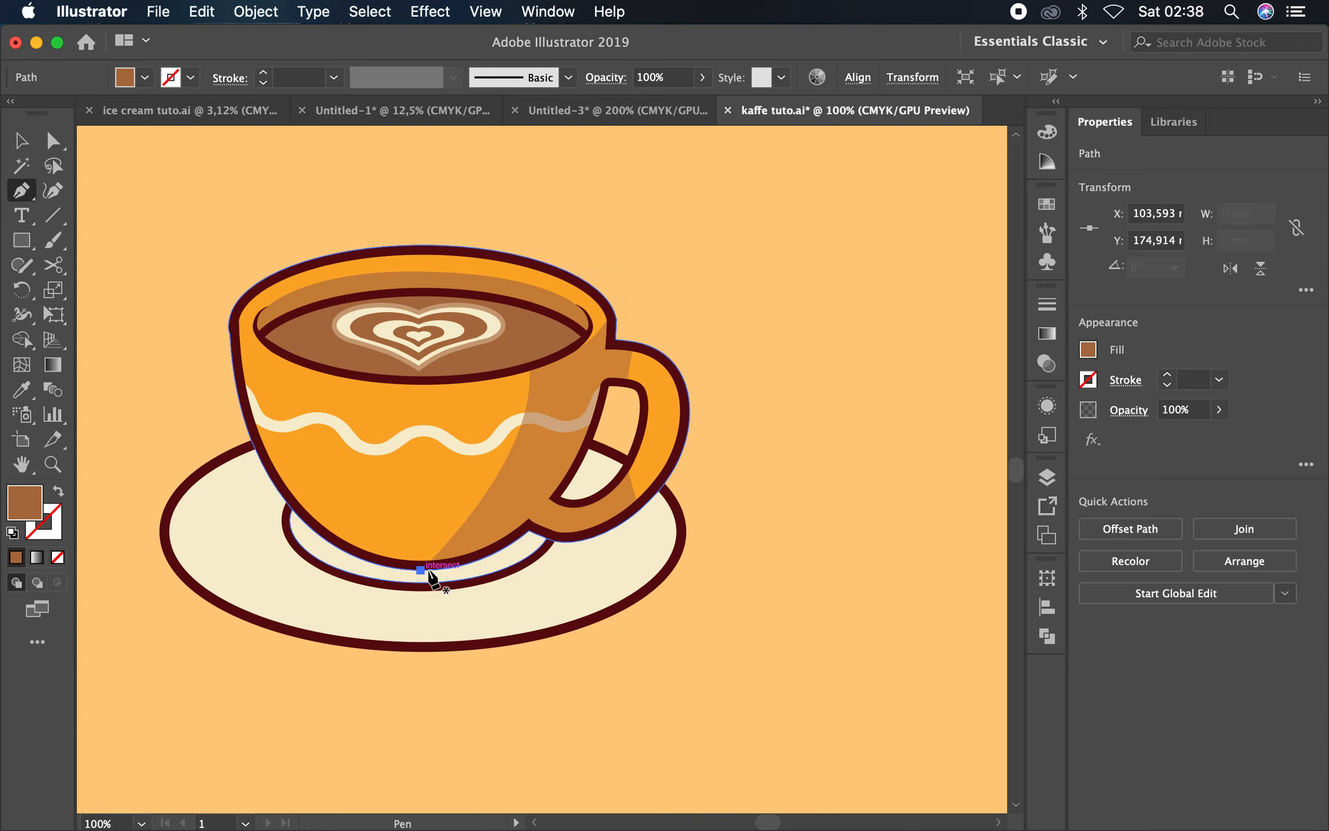
drag(676, 531, 759, 459)
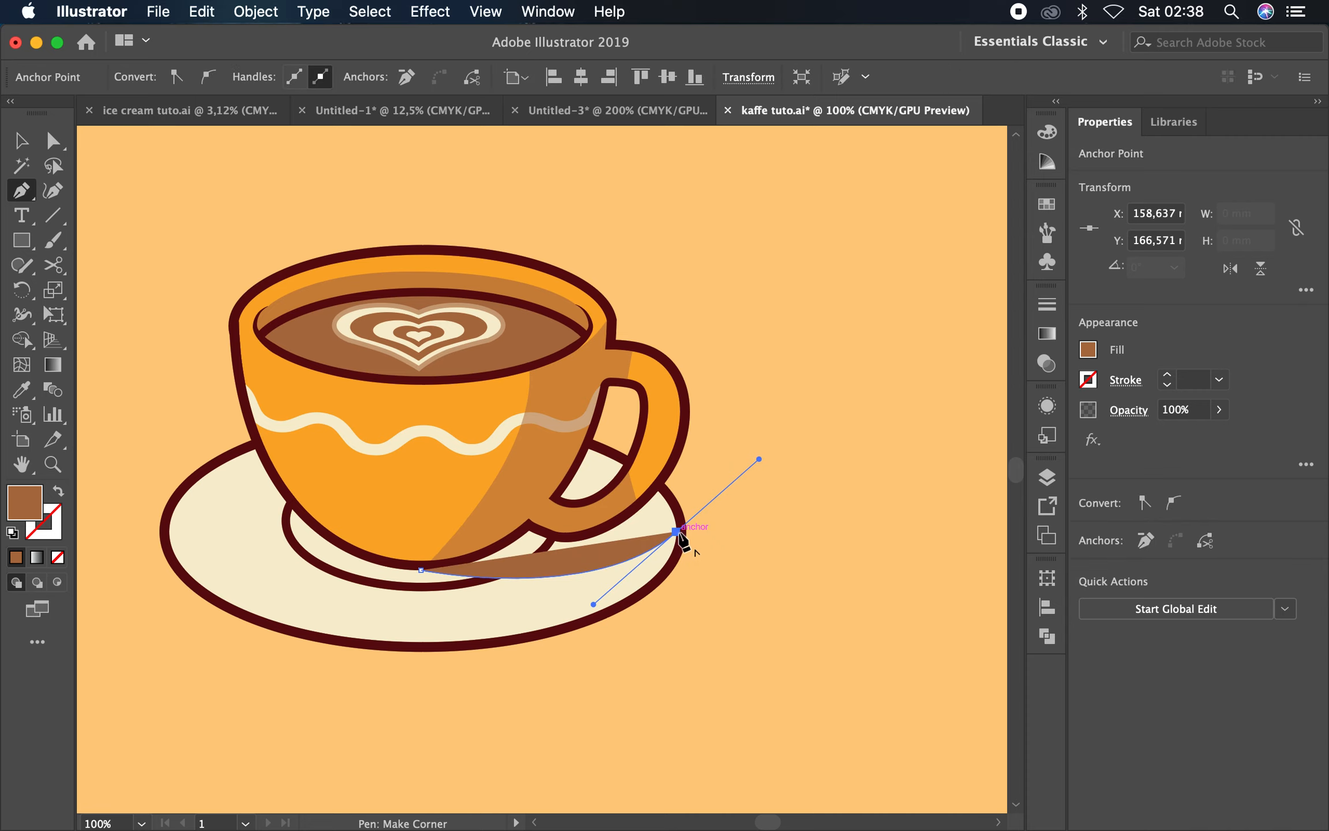
scroll(629, 484, up, 3)
drag(518, 395, 246, 350)
drag(441, 545, 656, 368)
drag(230, 583, 148, 638)
drag(704, 543, 273, 595)
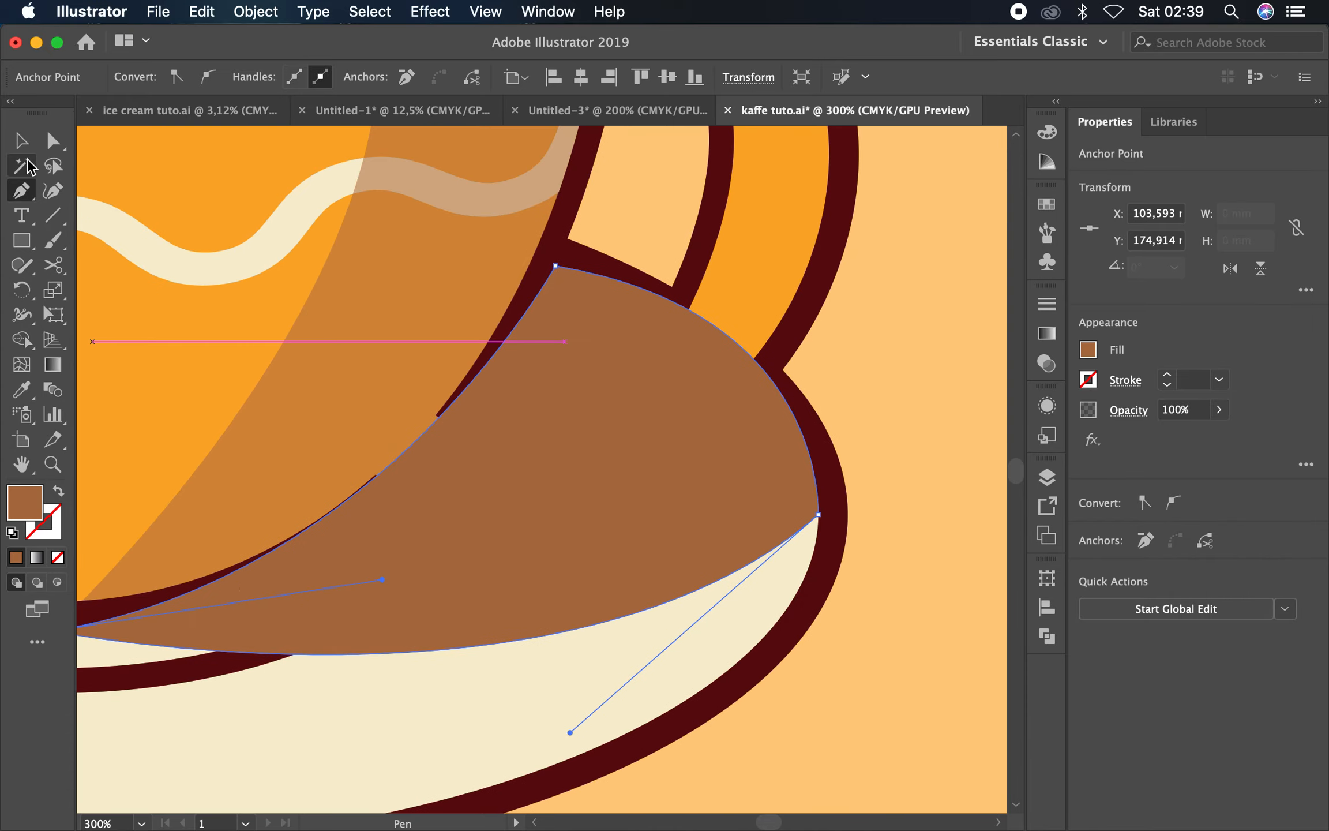
Set the opacity of the brown shadow shape on the saucer to 45% and deselect it
click(21, 140)
click(893, 348)
scroll(779, 562, down, 2)
click(726, 560)
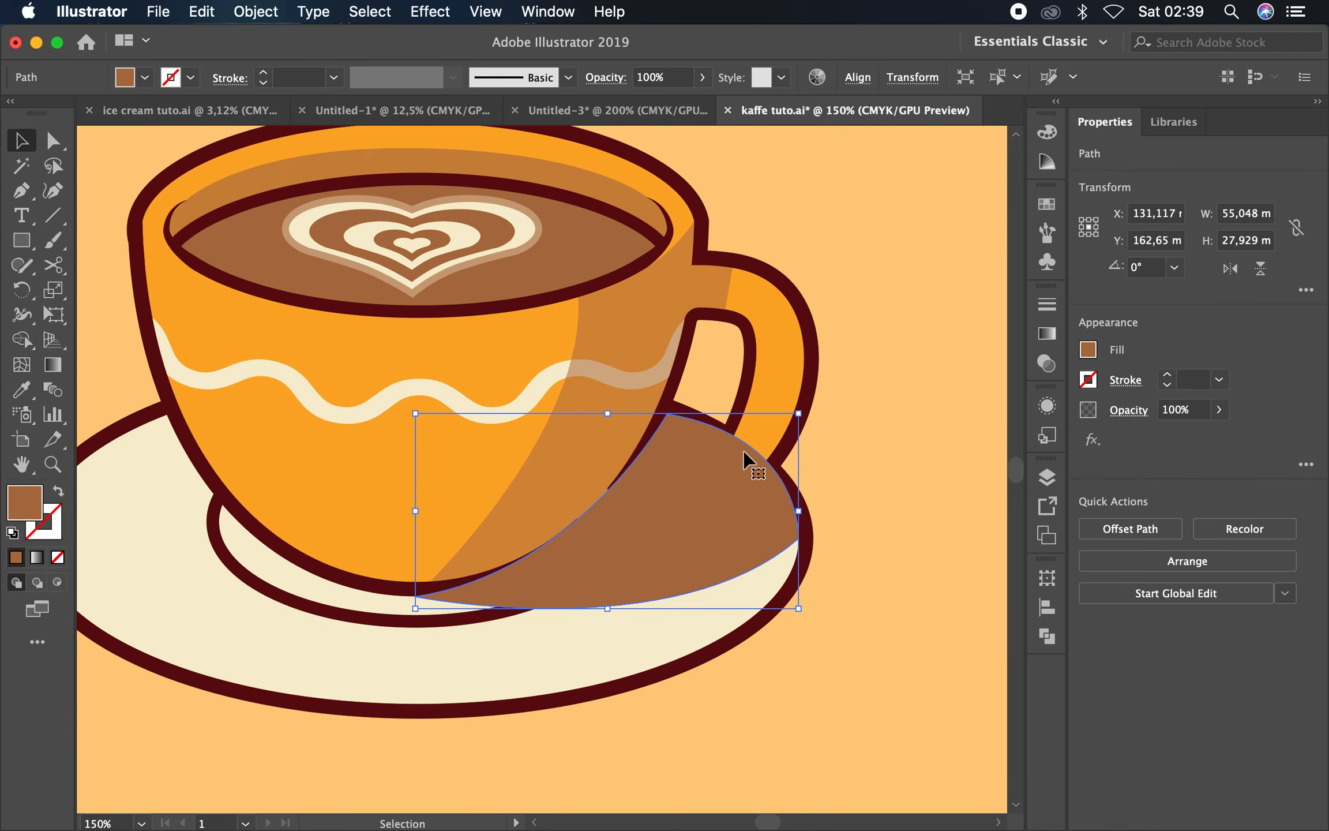
drag(689, 102, 655, 110)
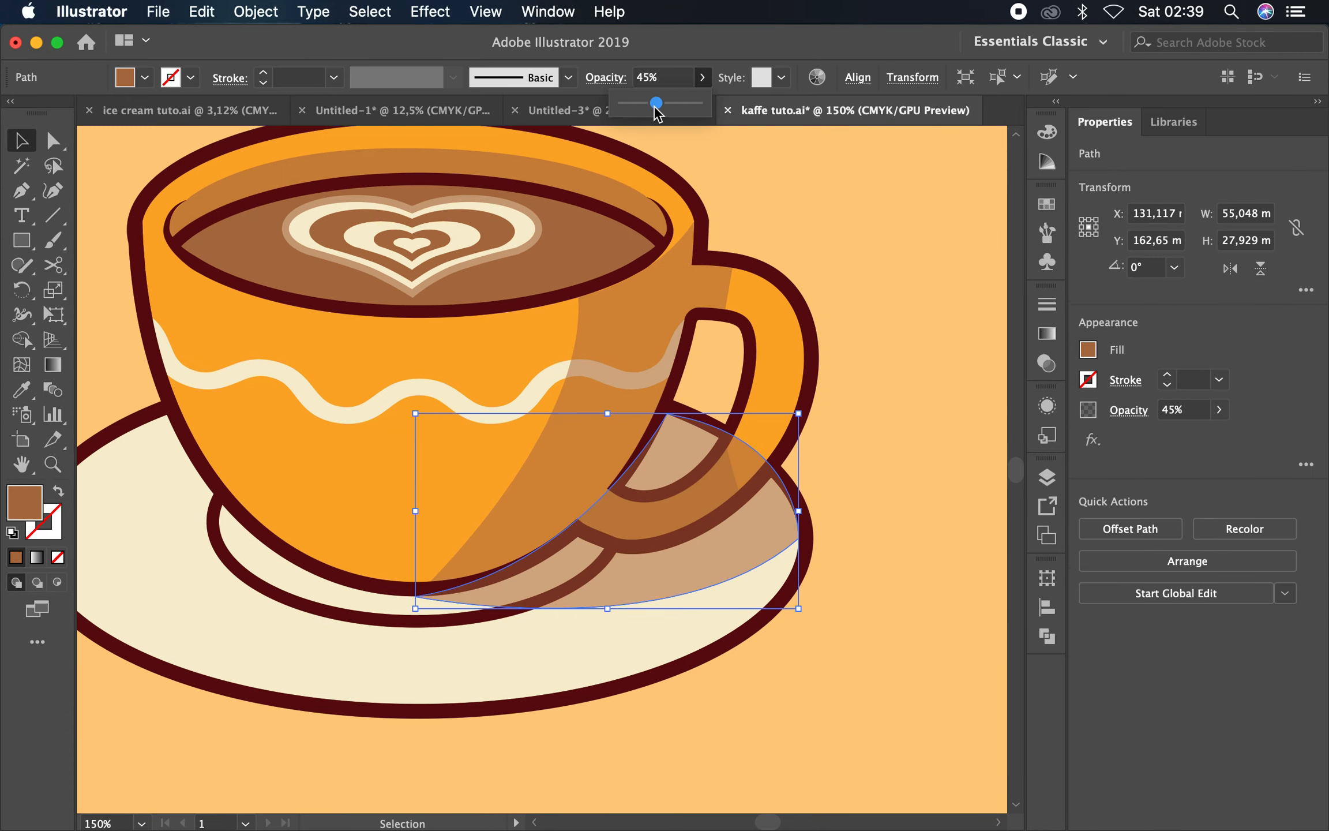
click(932, 374)
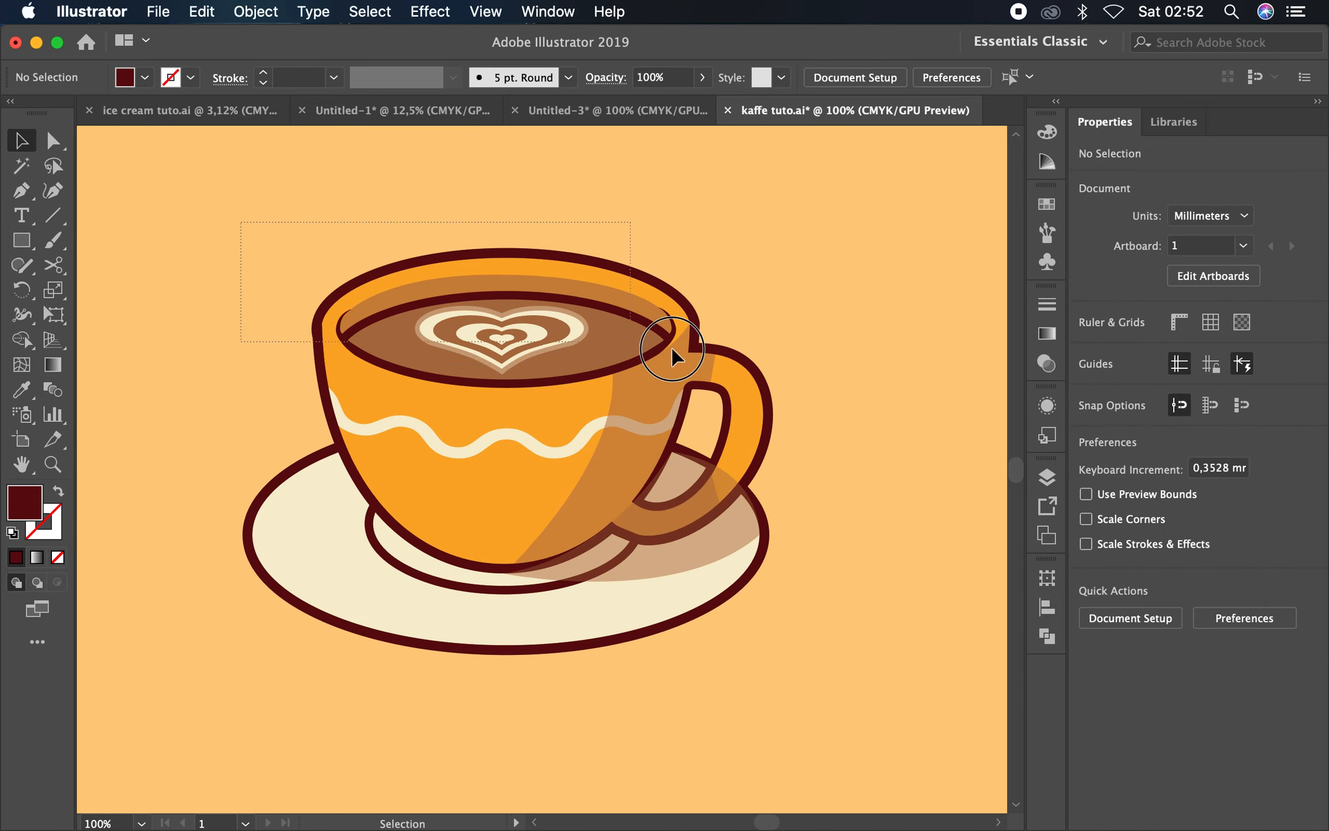
Select all parts of the cup and bring them to the front so they cover the saucer shadow
drag(835, 417, 836, 417)
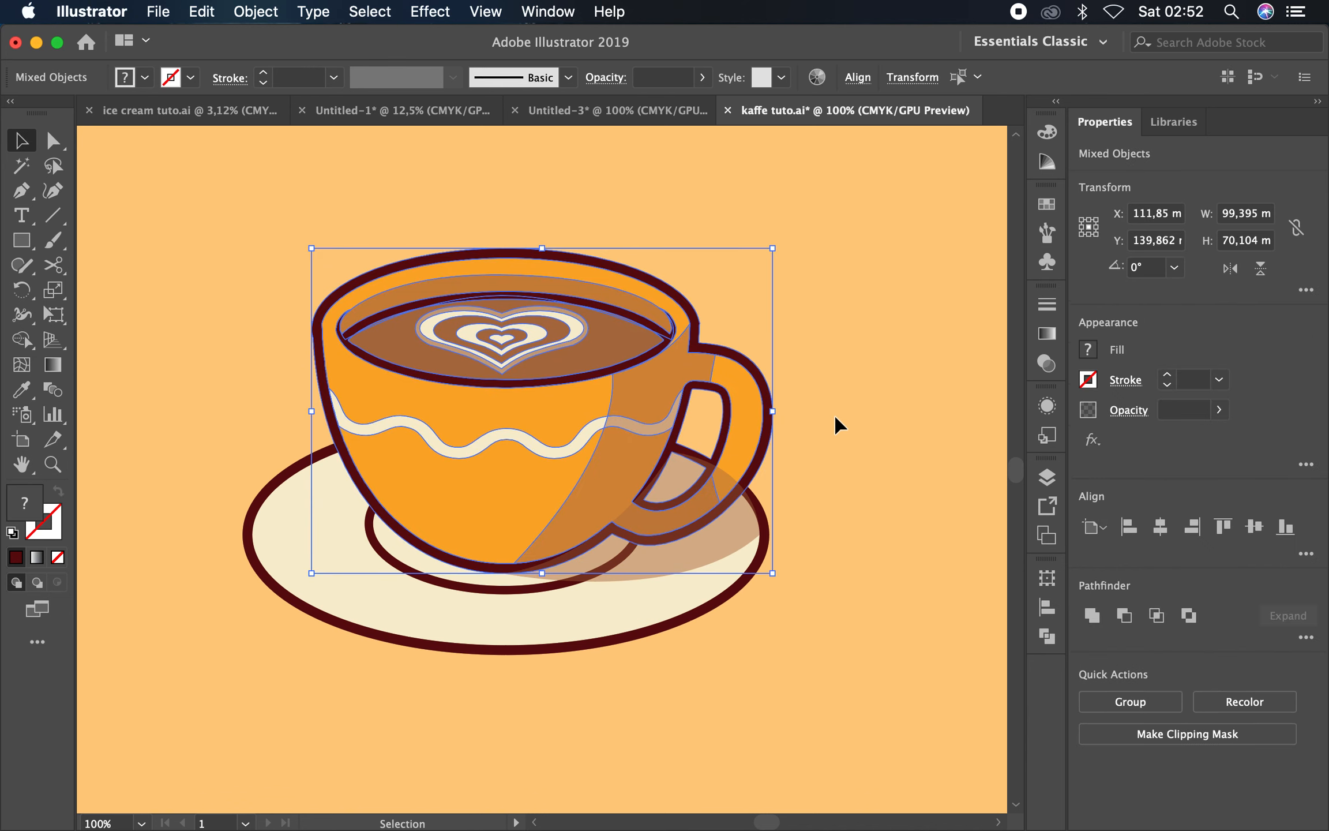
right_click(662, 372)
mouse_move(795, 611)
click(920, 613)
click(804, 530)
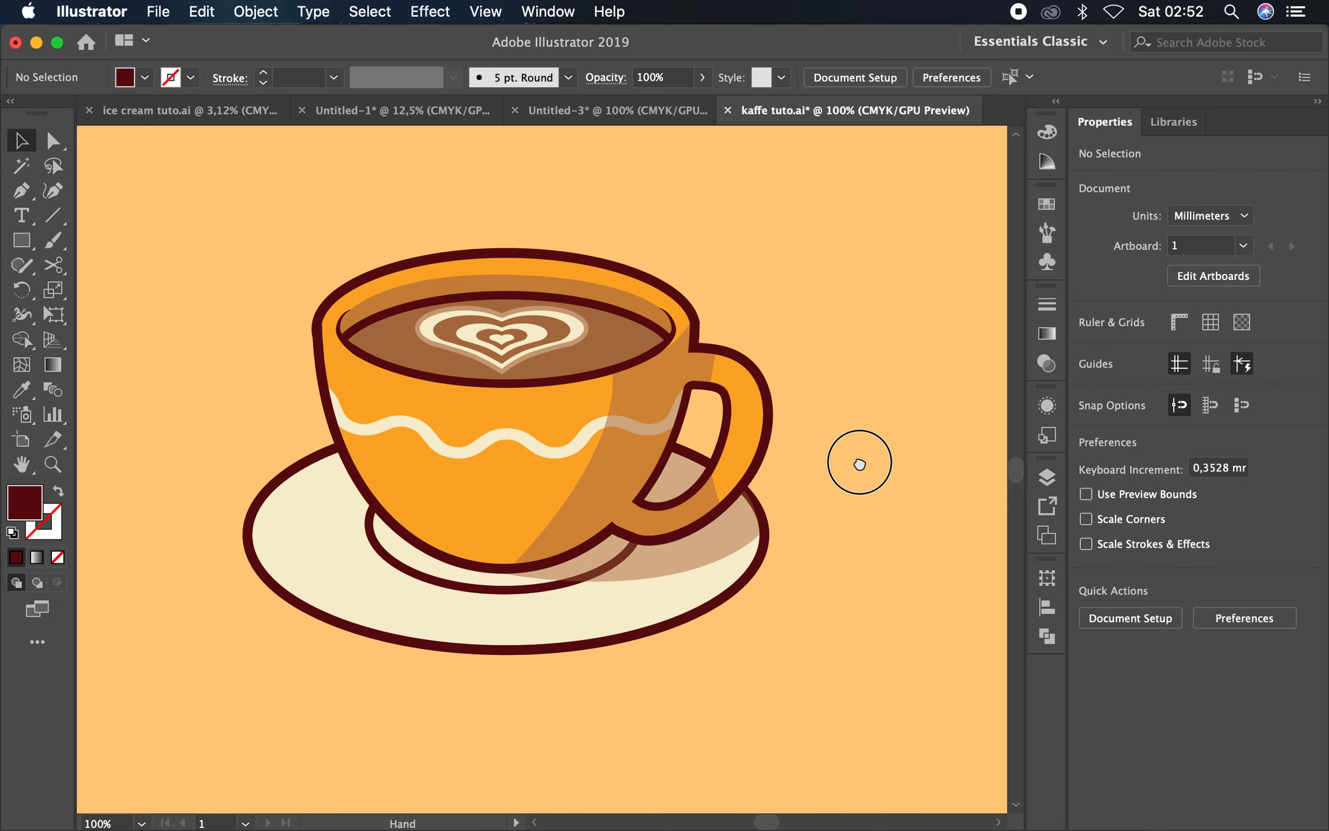
drag(860, 464, 870, 457)
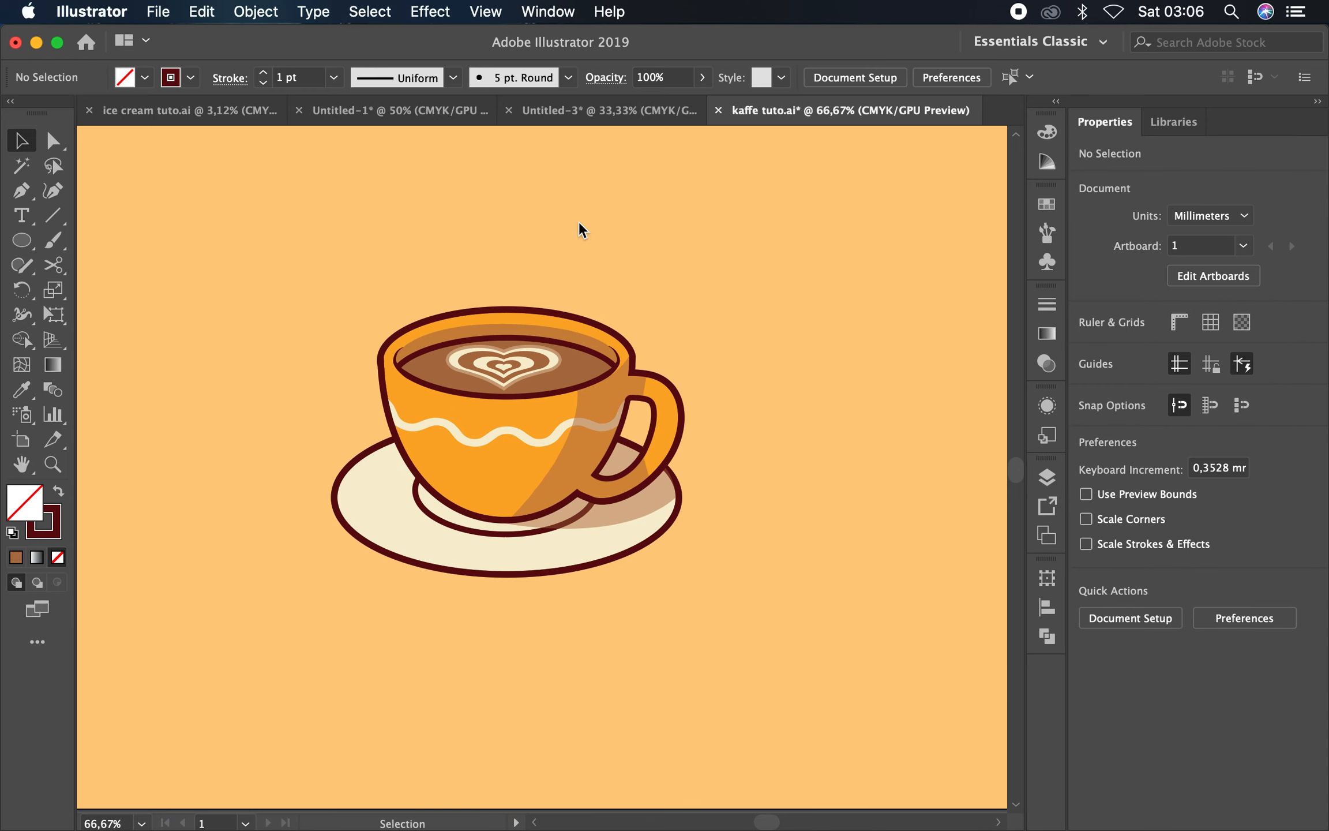
Draw an open, curved cream highlight path with the Pen tool along the inside of the cup's left edge
click(371, 484)
key(super+shift+a)
key(p)
scroll(393, 409, up, 3)
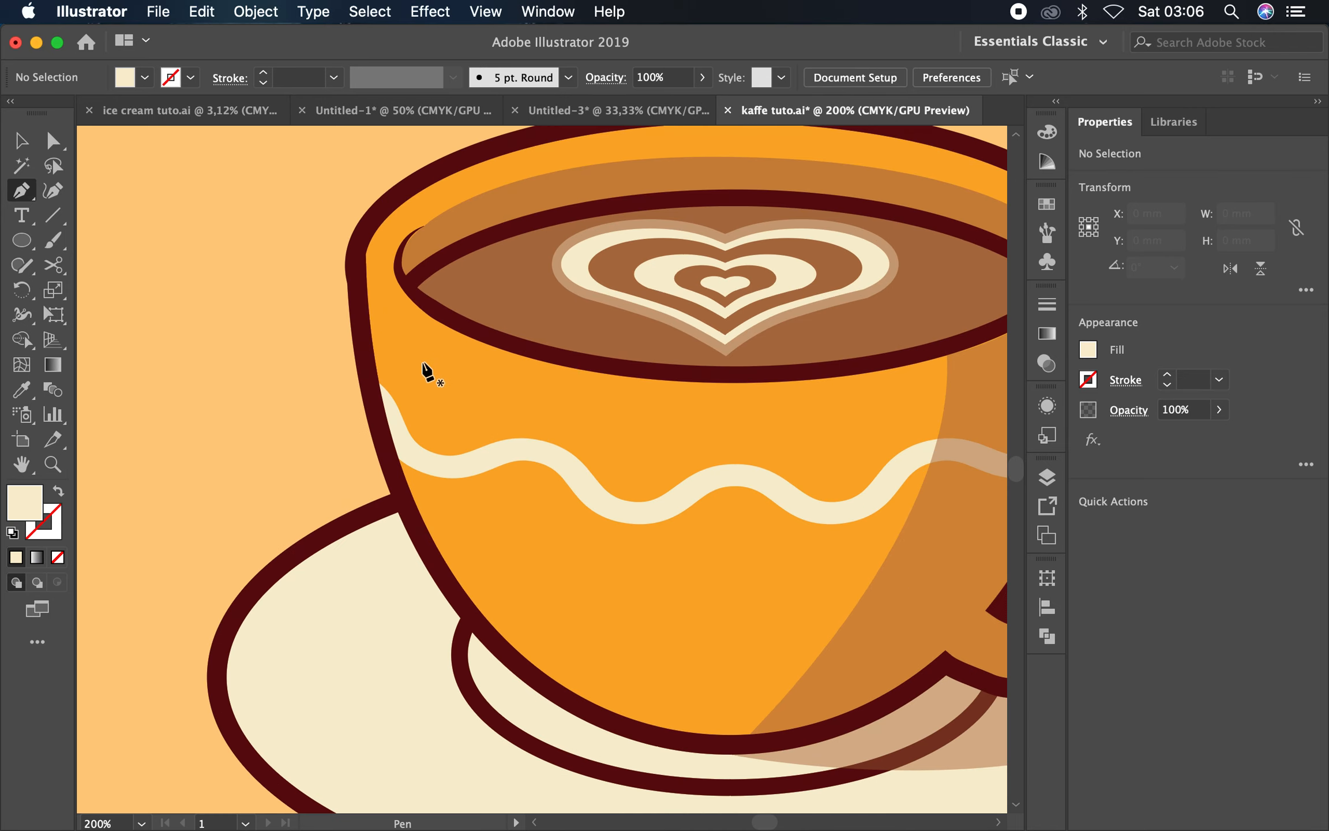
click(418, 356)
drag(467, 461, 403, 369)
drag(395, 420, 438, 485)
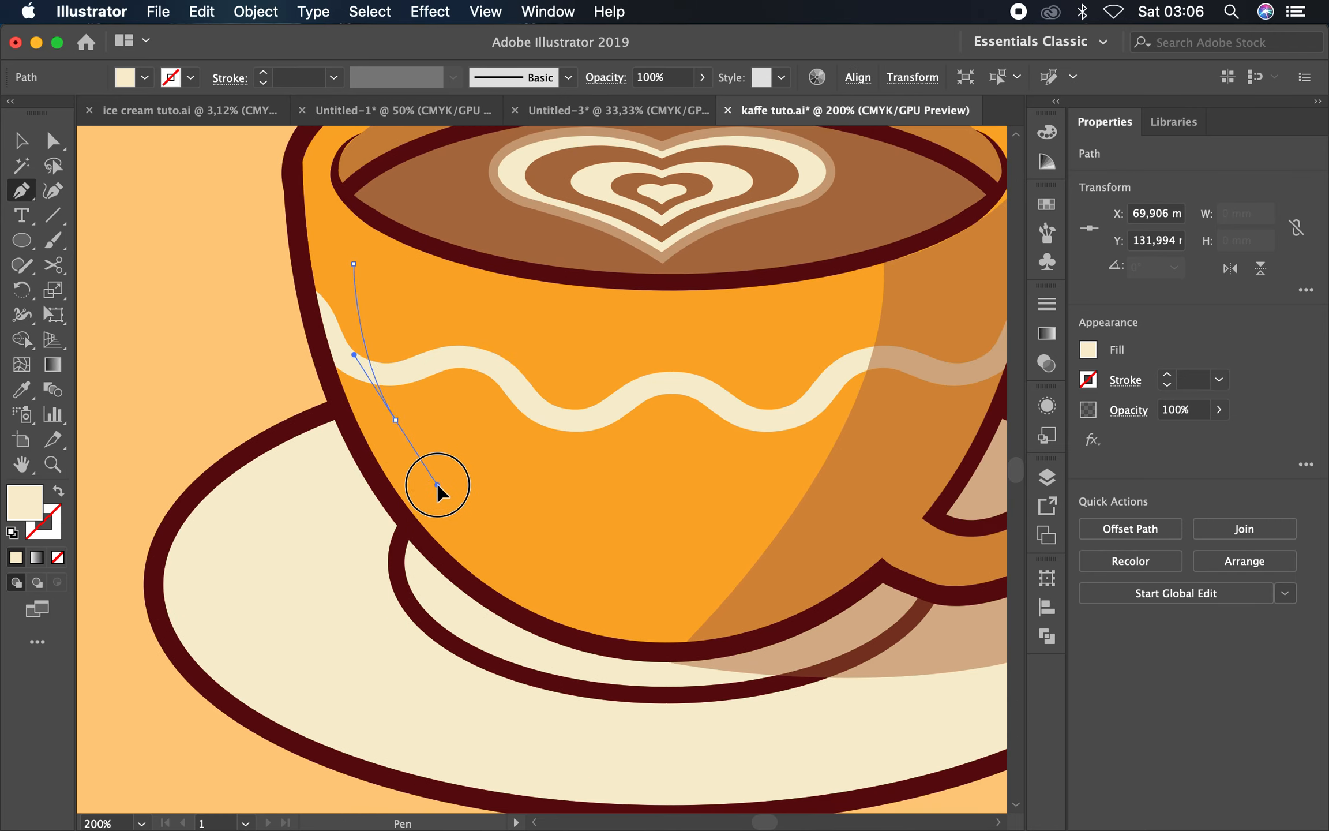
click(499, 554)
click(531, 569)
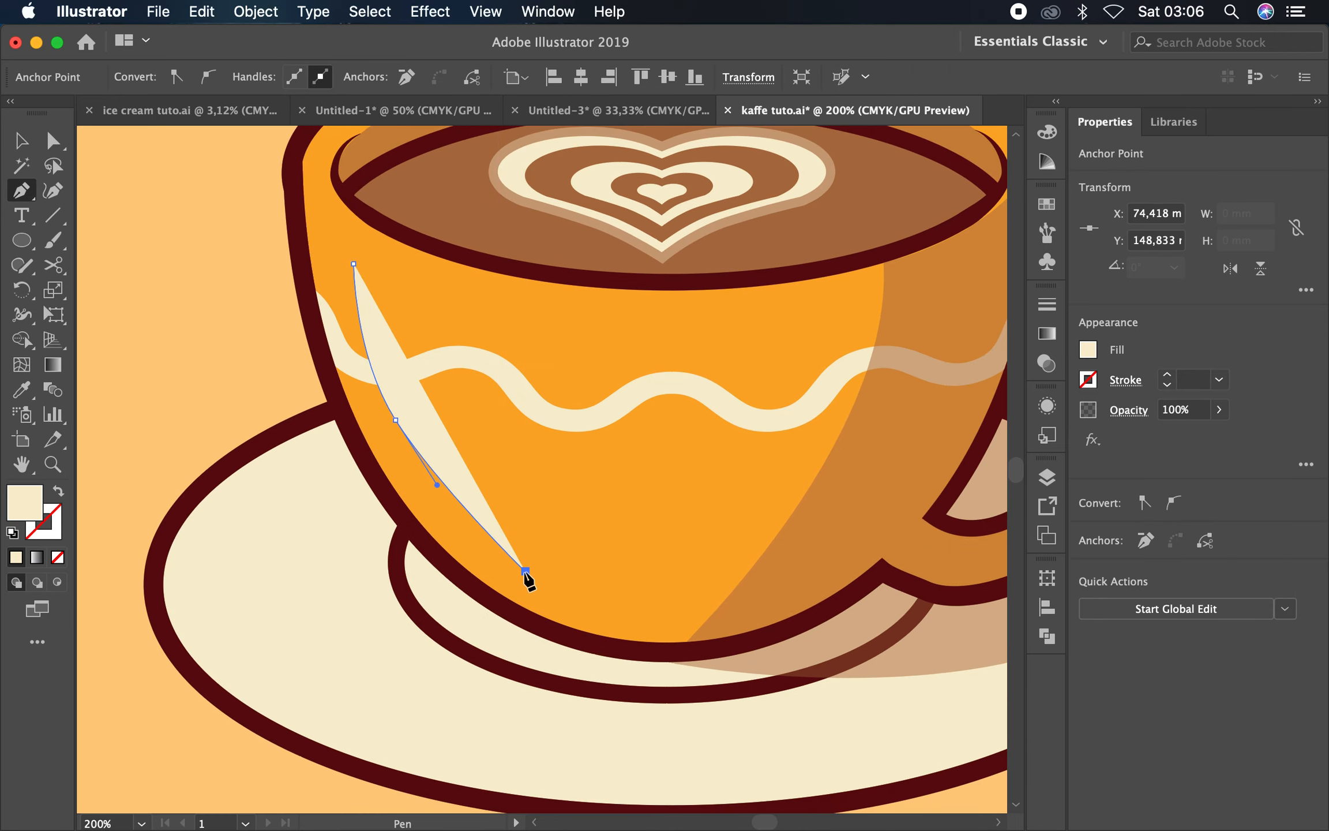
Swap the highlight path's fill and stroke, and set its cream stroke weight to 4 pt
click(58, 491)
scroll(290, 451, down, 1)
scroll(291, 453, down, 1)
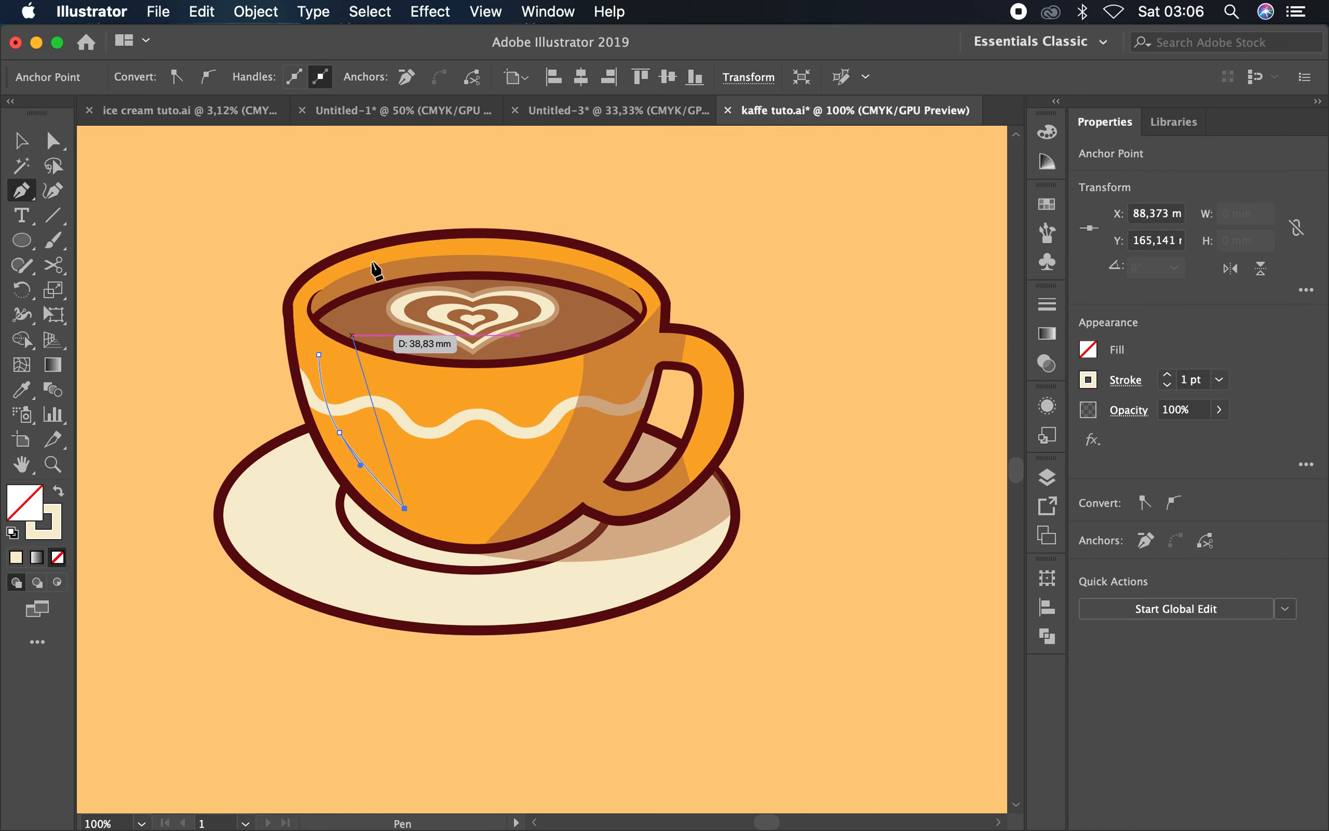
click(22, 141)
click(327, 395)
click(334, 77)
click(351, 239)
Apply the asymmetric tapered variable width profile to the cream highlight stroke and reselect the path
click(453, 77)
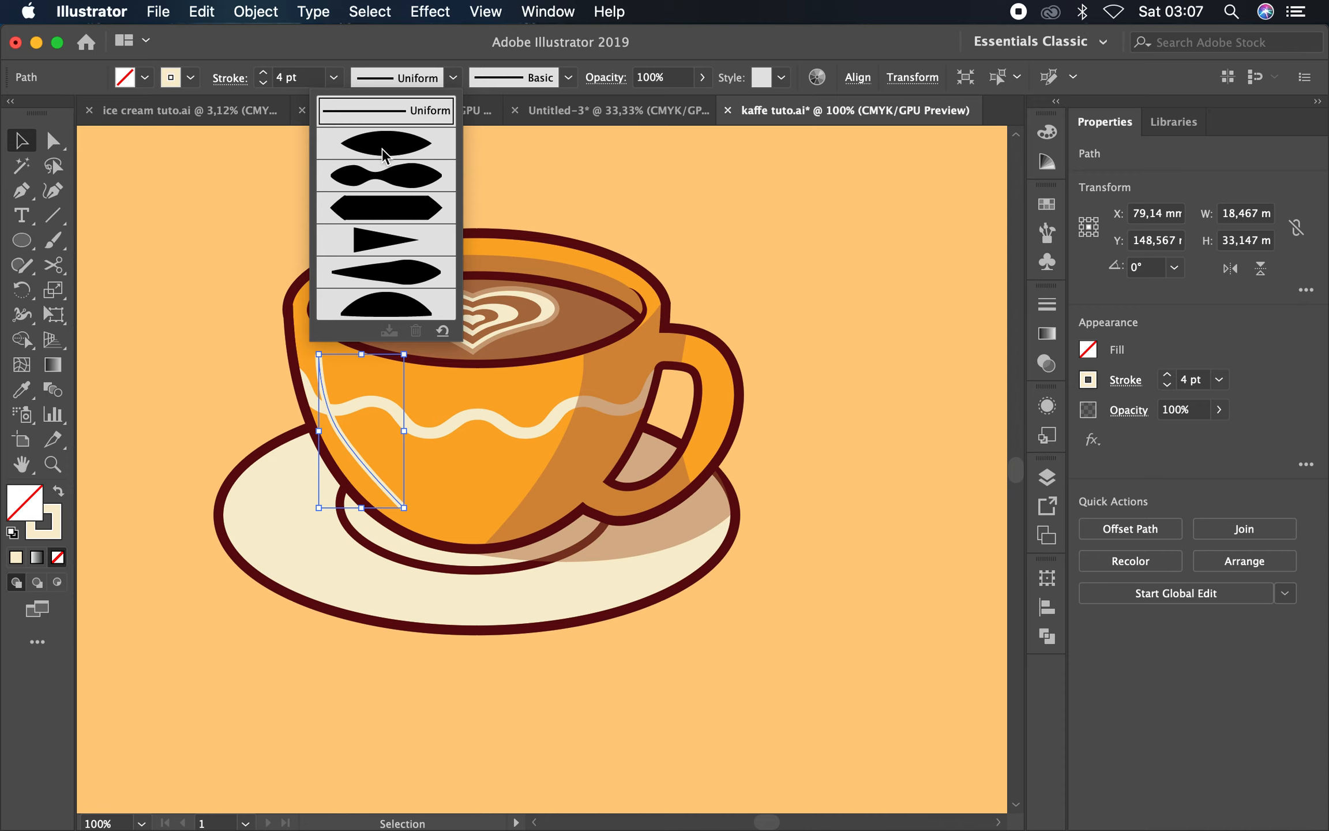
click(403, 260)
click(382, 474)
click(361, 482)
click(276, 359)
click(356, 445)
Rotate the cream highlight path by 180° and reflect it
drag(405, 352, 317, 508)
right_click(367, 439)
mouse_move(555, 711)
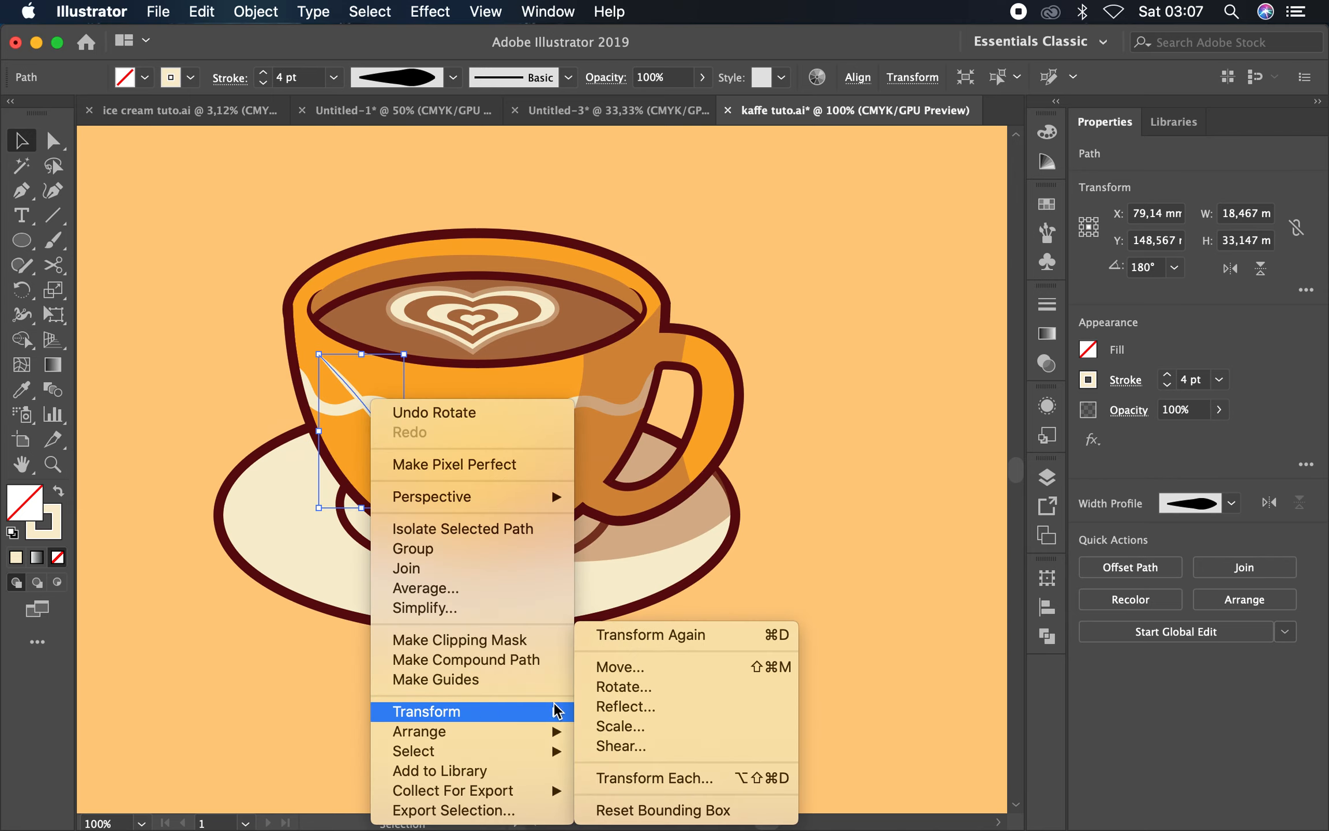
click(626, 706)
click(835, 572)
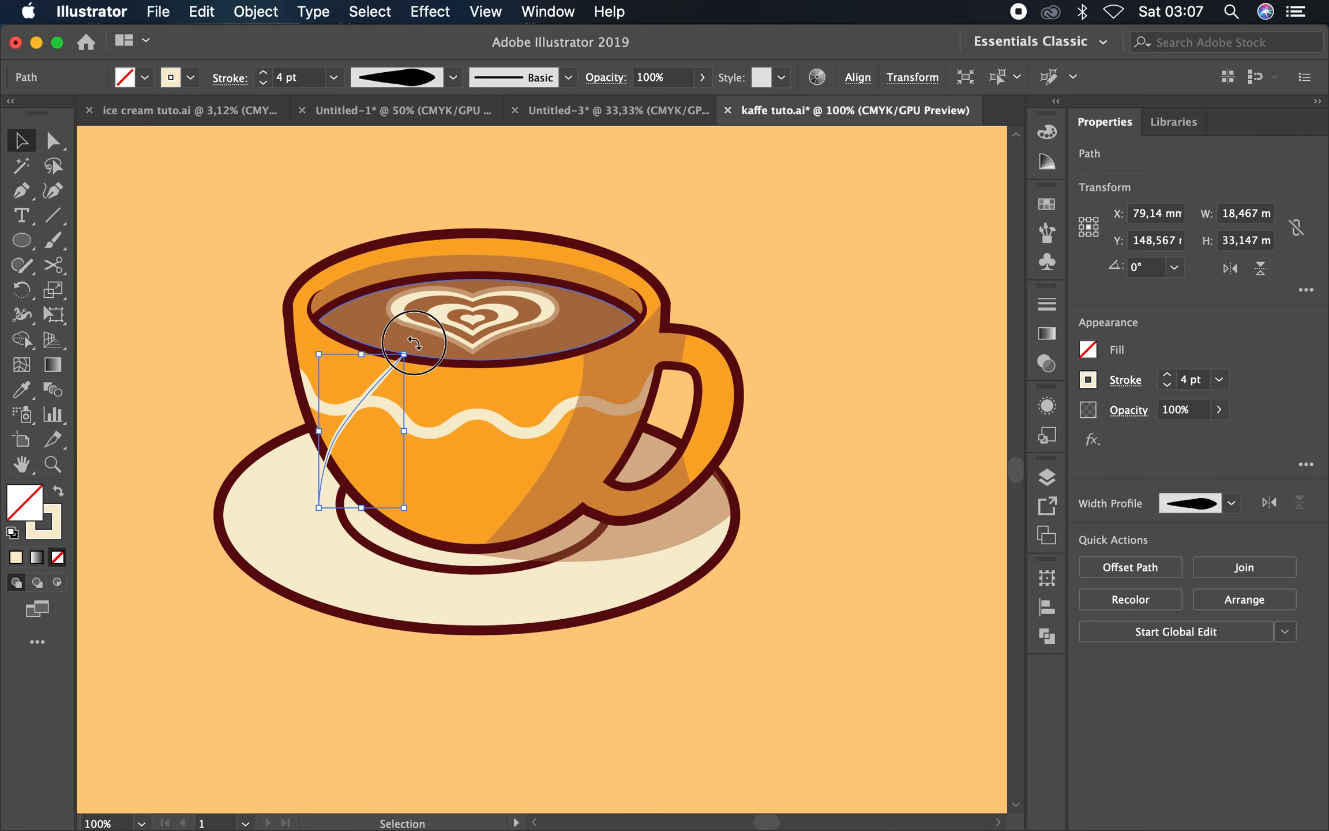
Rotate the highlight path, shift it and lengthen it slightly so it follows the cup body's left edge
drag(415, 343, 293, 305)
click(223, 369)
scroll(311, 377, up, 1)
drag(329, 388, 323, 387)
mouse_move(451, 597)
mouse_down()
mouse_move(439, 555)
mouse_move(459, 599)
mouse_up()
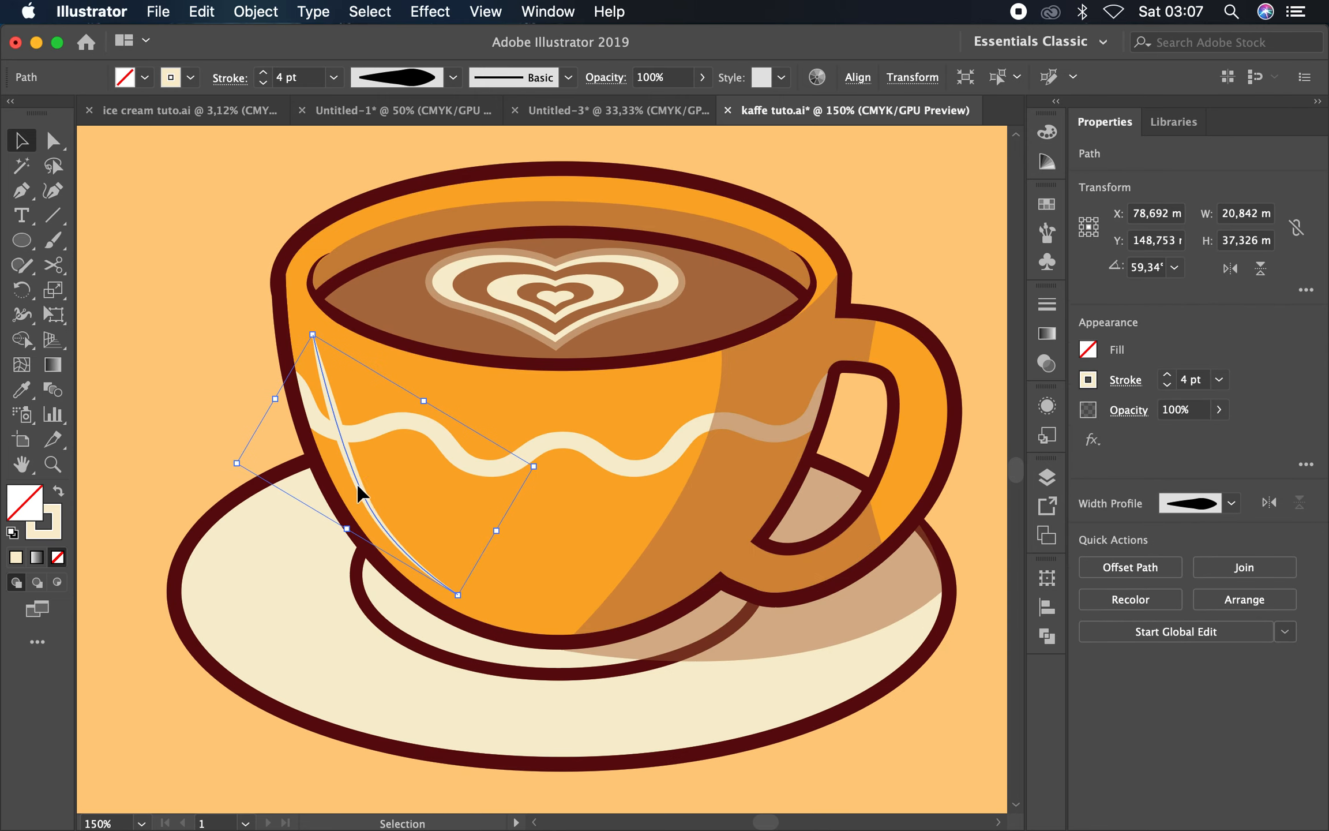
Set the highlight path's stroke weight to 10 pt and its opacity to 53%
click(334, 77)
click(360, 373)
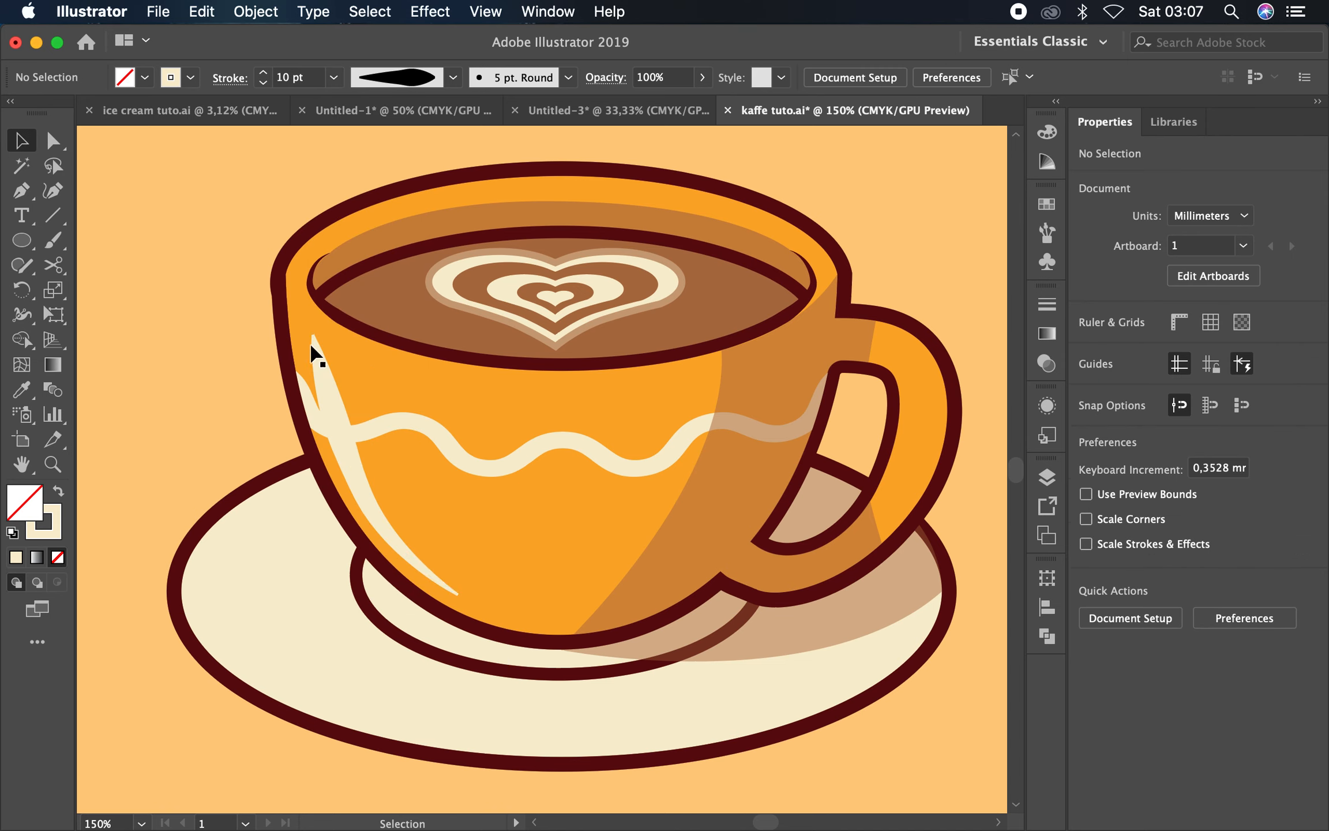
click(663, 77)
click(703, 77)
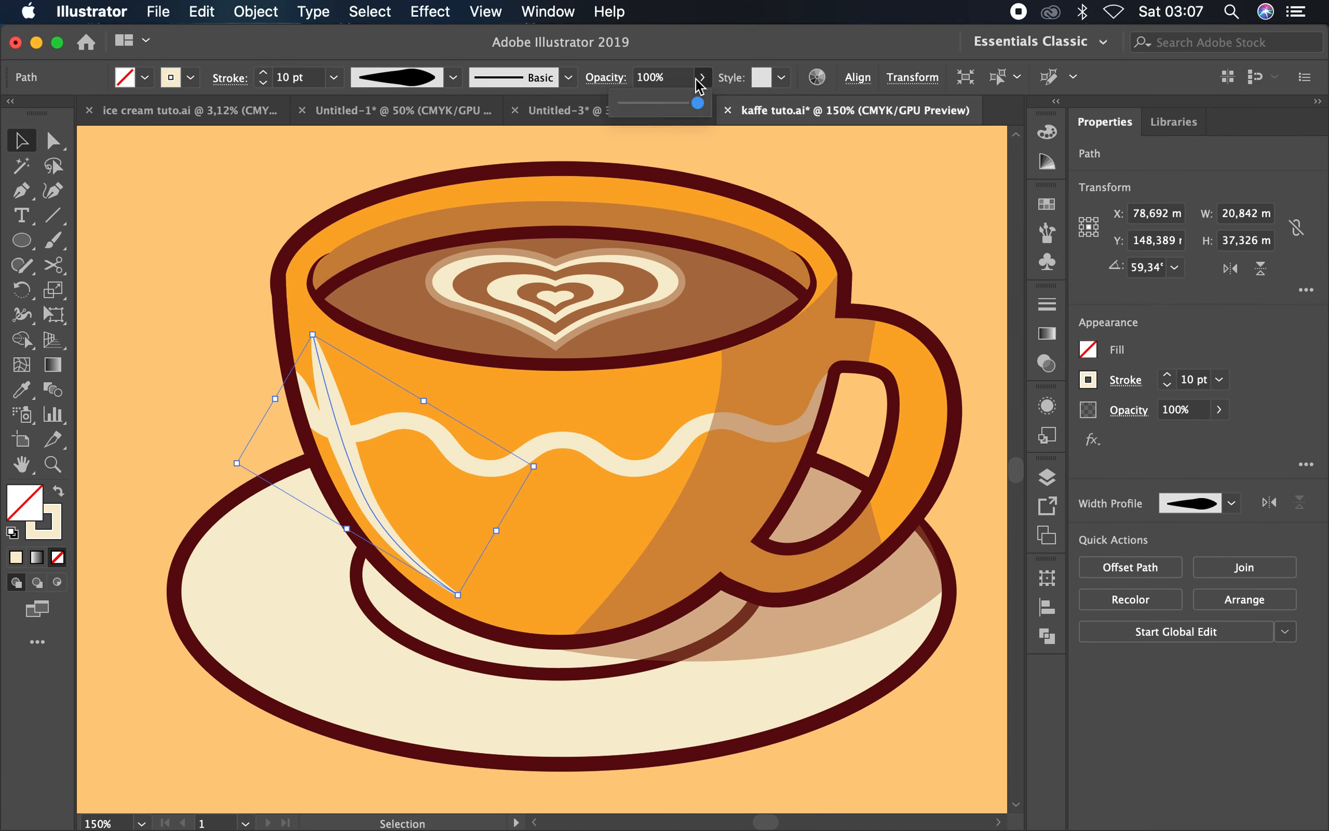
drag(701, 102, 668, 105)
click(222, 188)
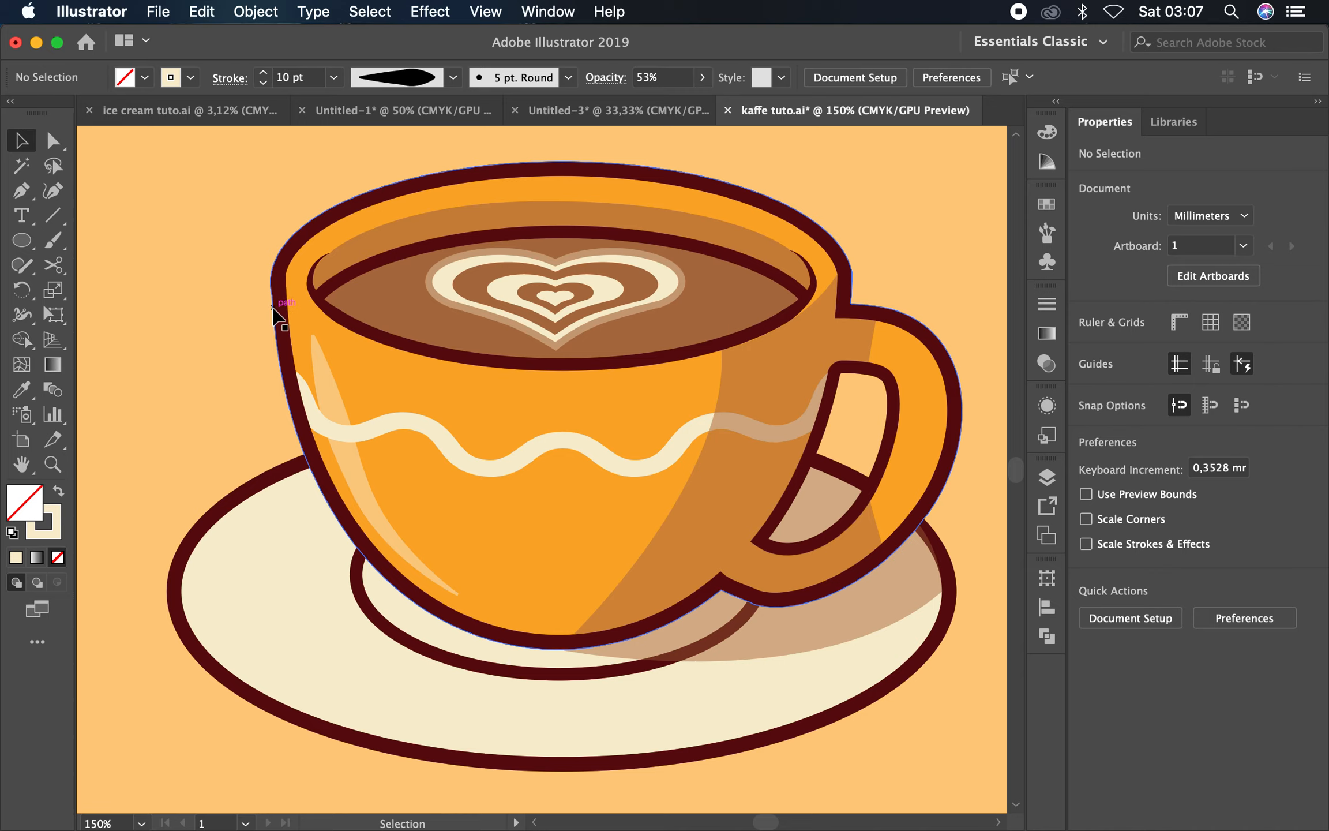
scroll(279, 312, down, 2)
drag(562, 239, 580, 262)
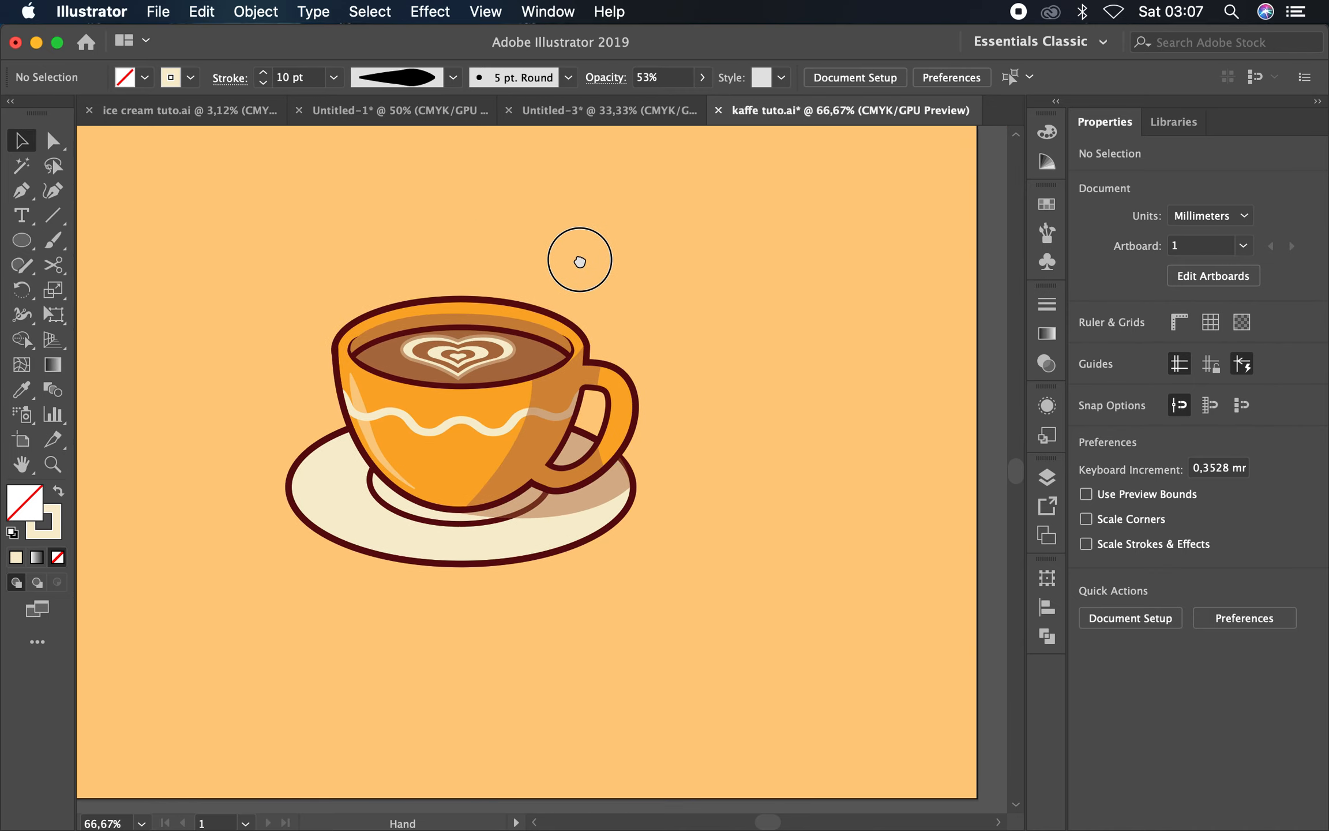
scroll(443, 334, up, 1)
drag(21, 240, 99, 284)
click(22, 141)
click(400, 366)
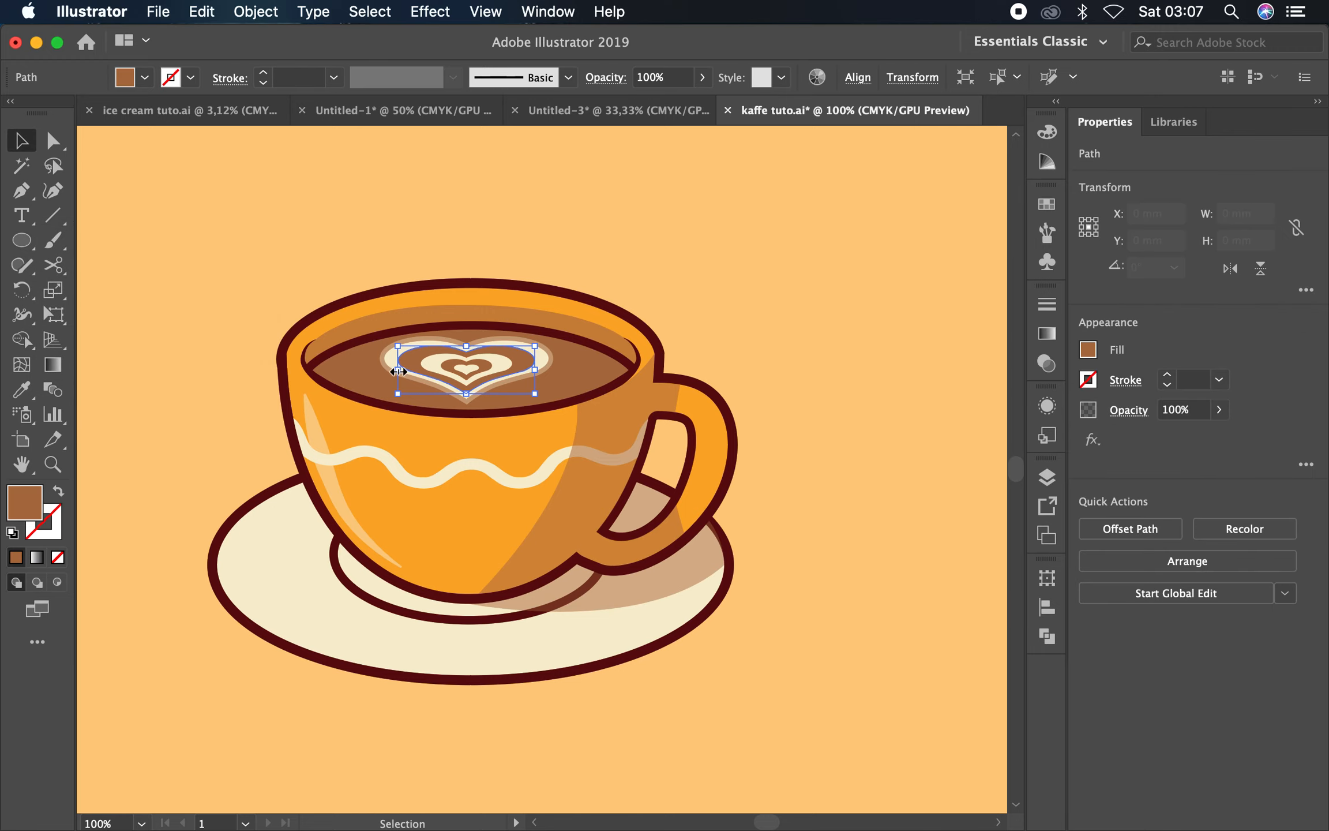
click(270, 272)
Draw a cream ellipse about 2.8 × 2.2 mm on the coffee at the heart's lower left, with 44% opacity
scroll(399, 336, up, 3)
click(502, 355)
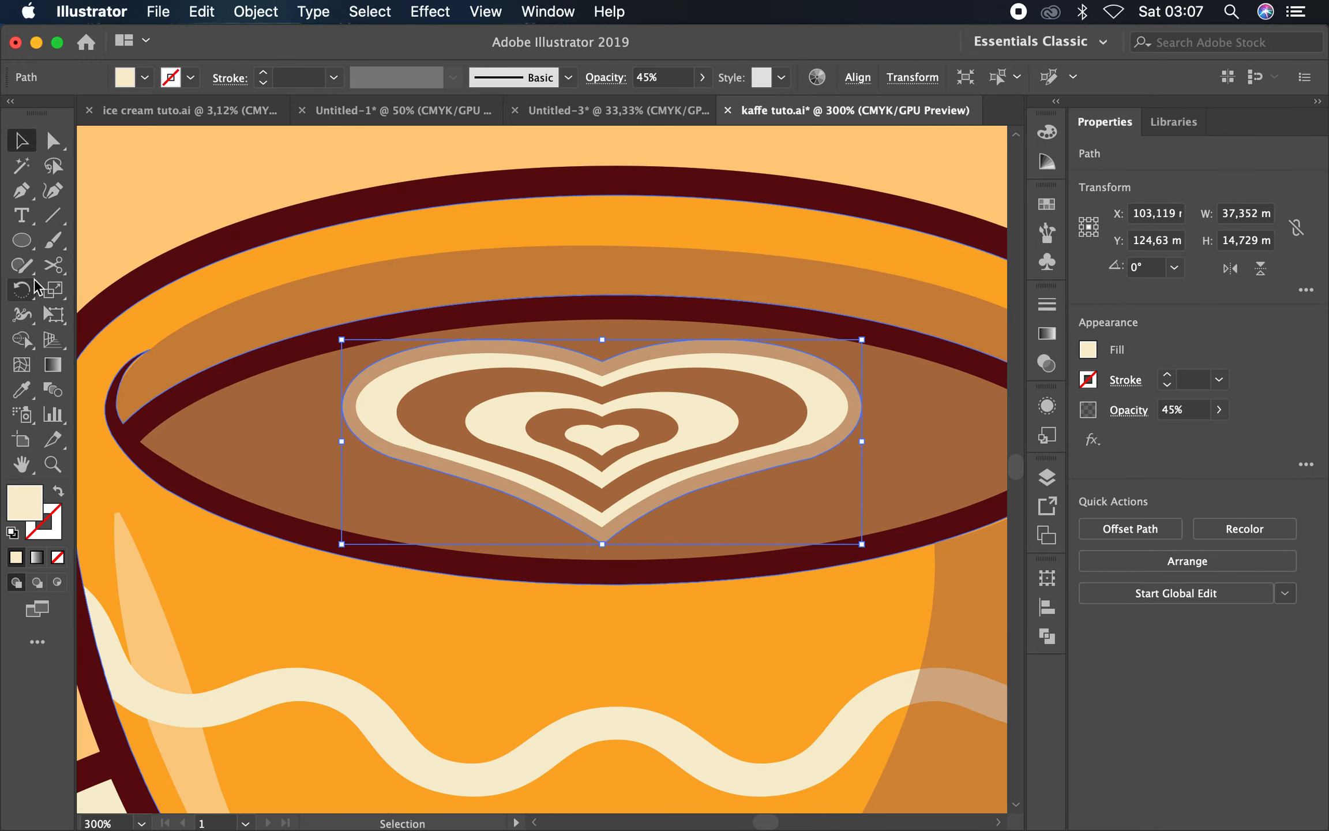
key(l)
drag(418, 502, 446, 527)
click(22, 141)
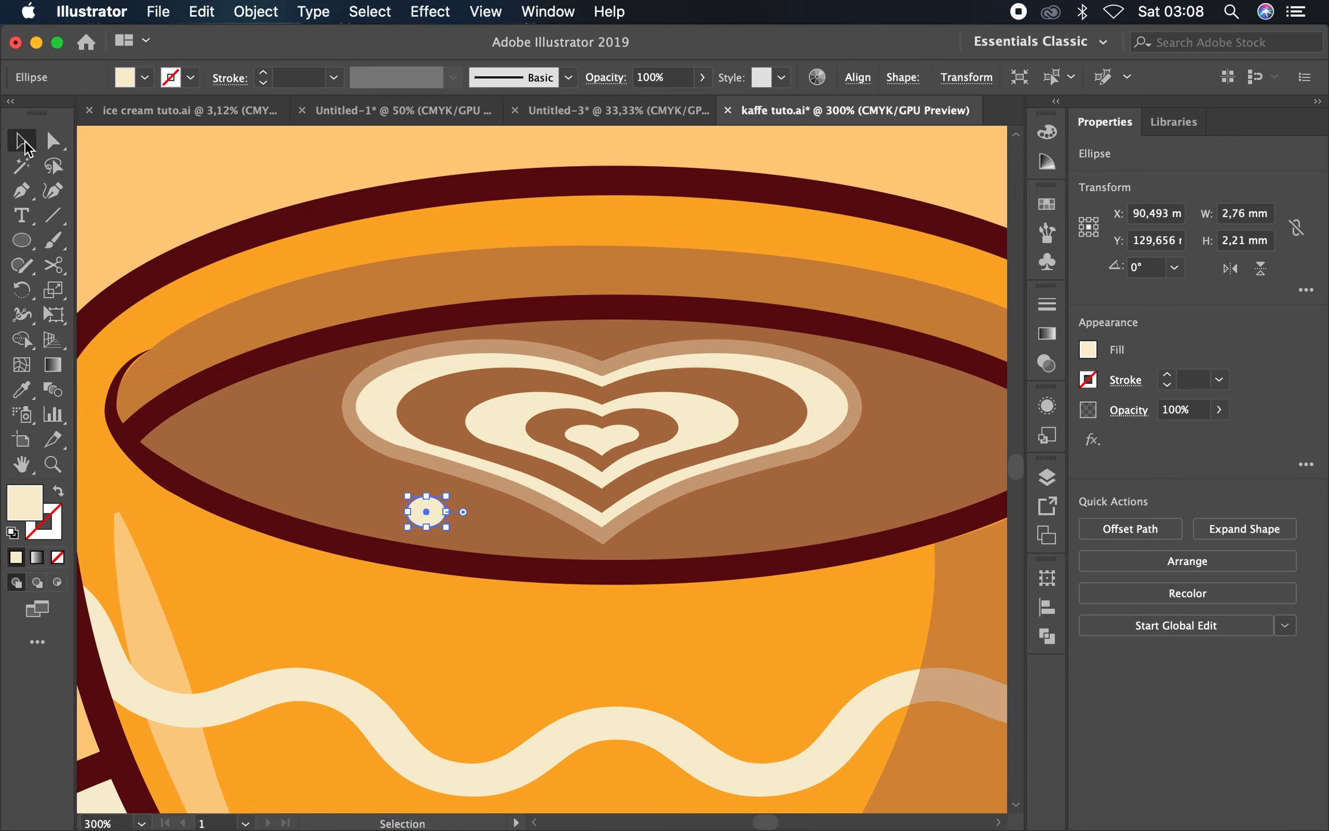
click(701, 78)
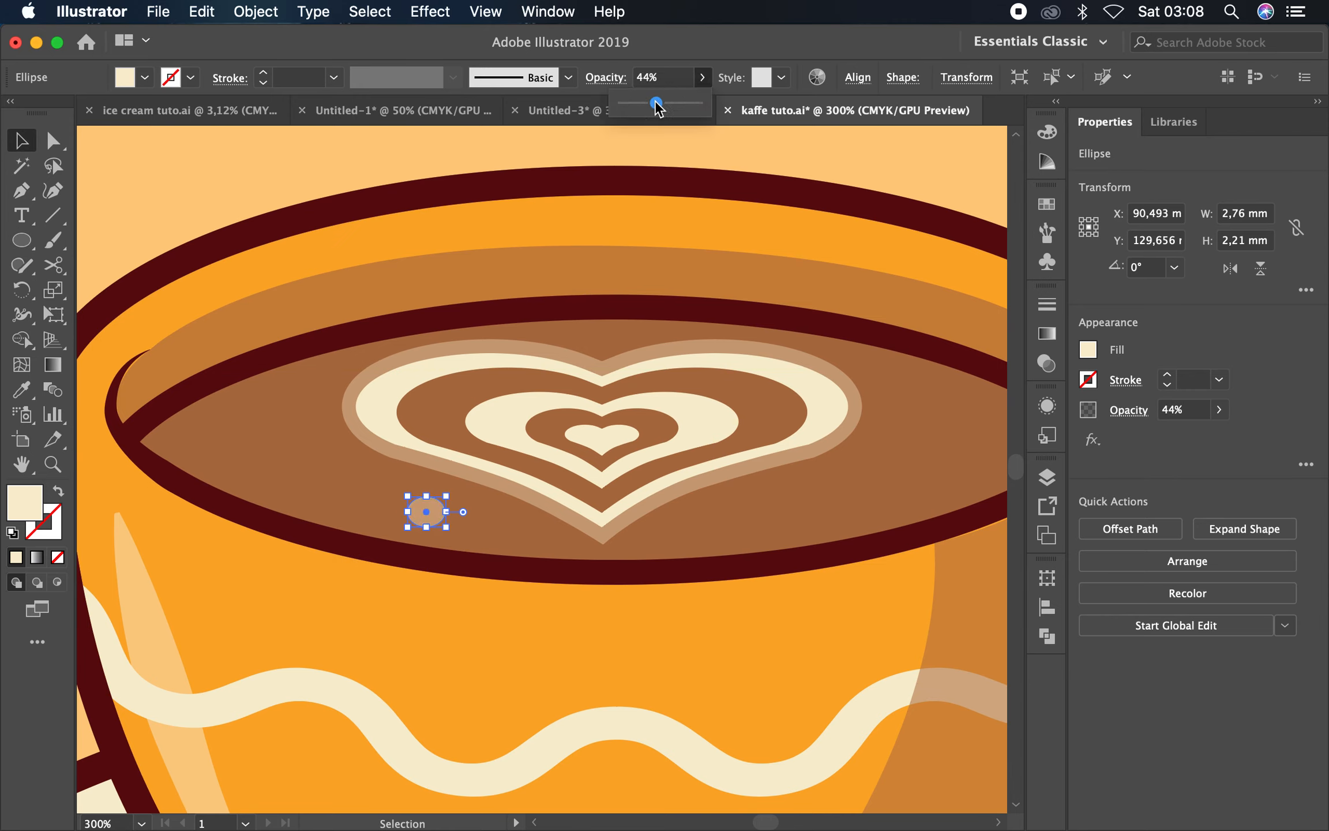
click(386, 460)
Add smaller copies of the translucent cream bubble around it on the coffee surface
drag(430, 510, 496, 520)
click(350, 460)
scroll(433, 530, up, 1)
drag(367, 476, 421, 466)
scroll(481, 442, down, 4)
click(388, 324)
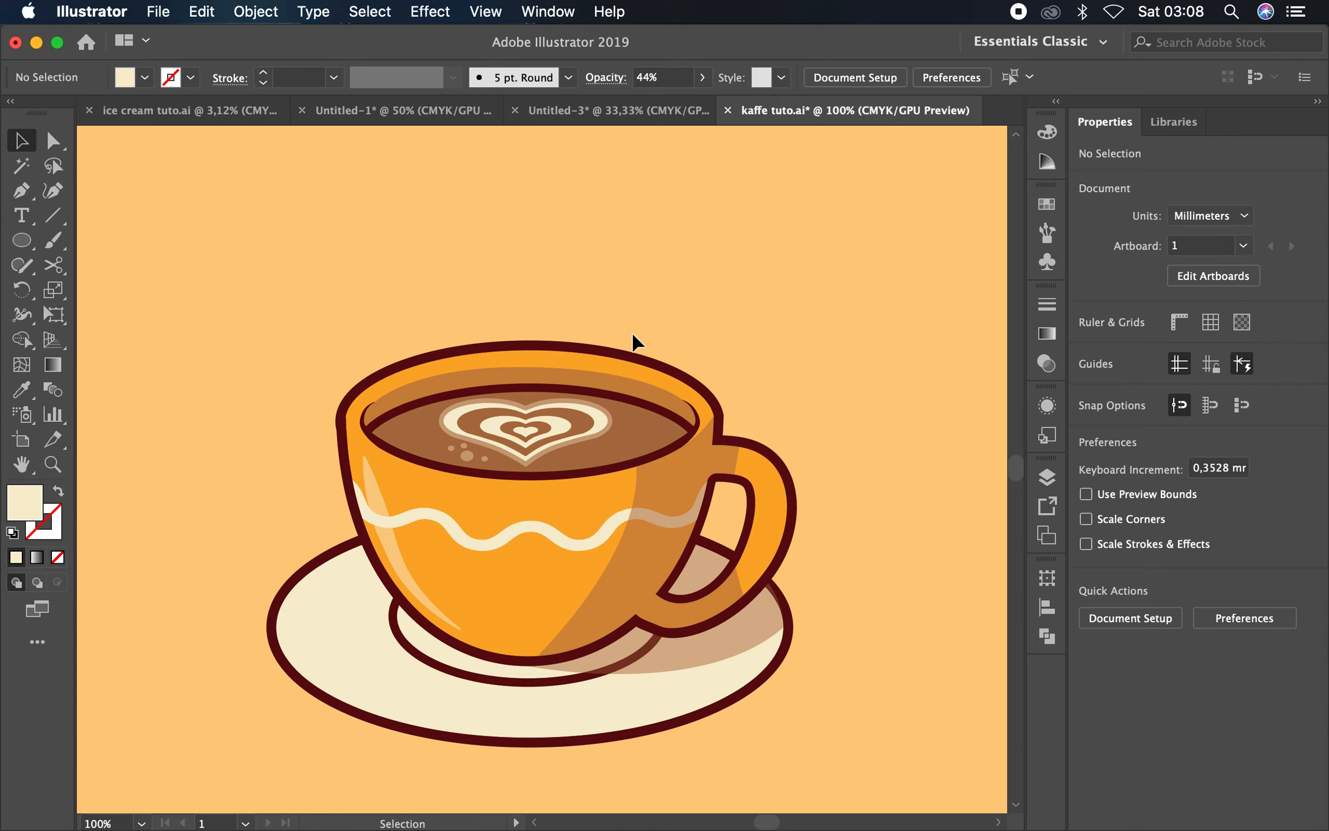
Draw a flat ellipse about 31 × 8.5 mm beside the cup with the coffee's brown fill and a 543D2D stroke
drag(701, 290, 689, 232)
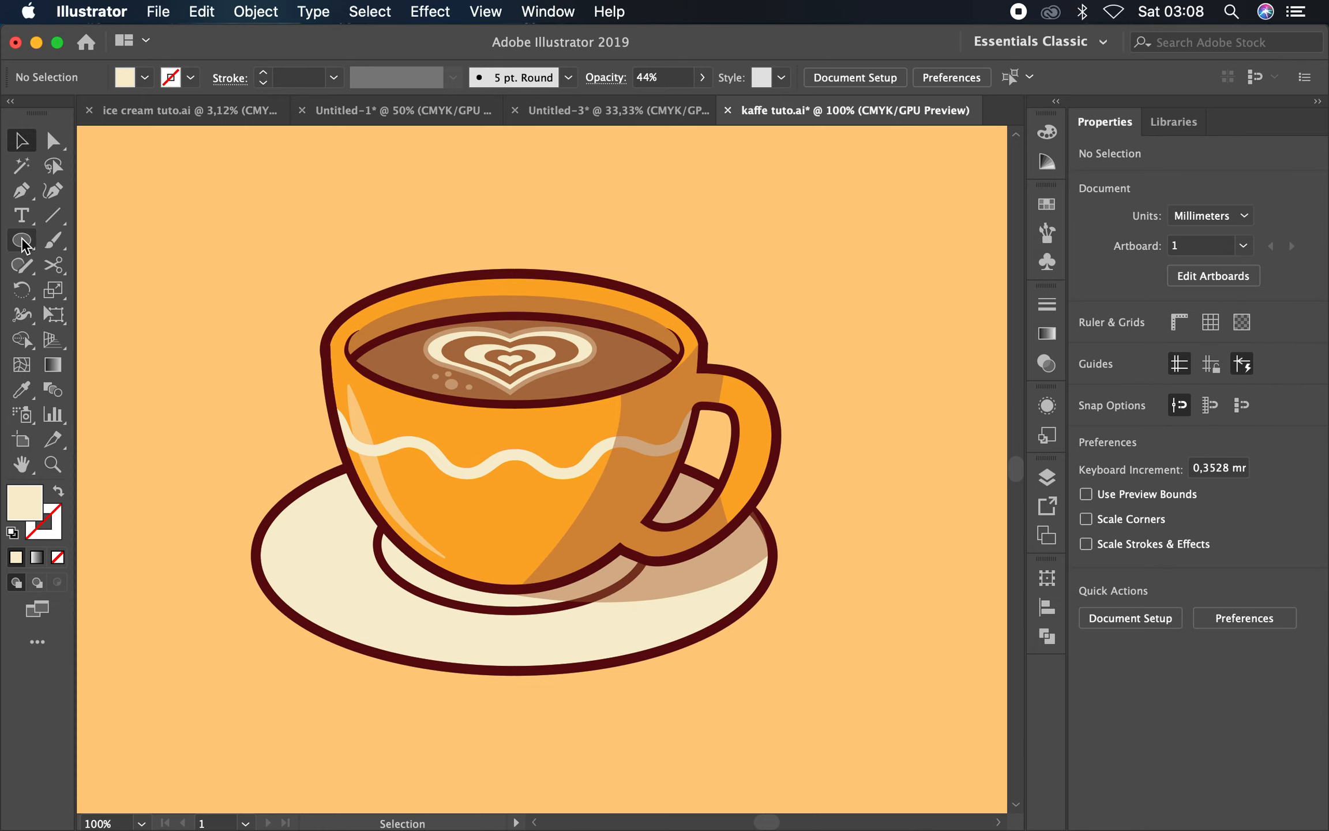
click(612, 372)
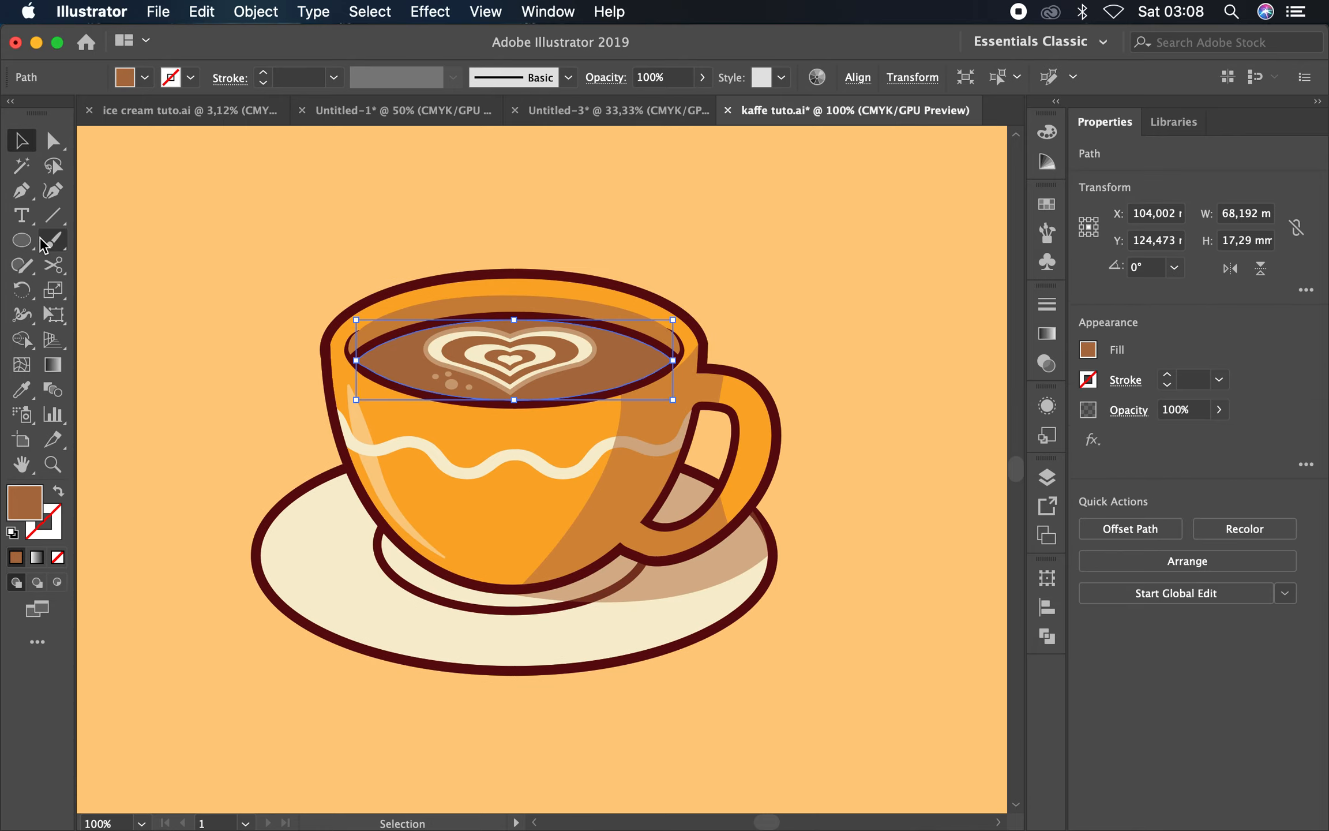
click(23, 240)
drag(117, 417, 261, 456)
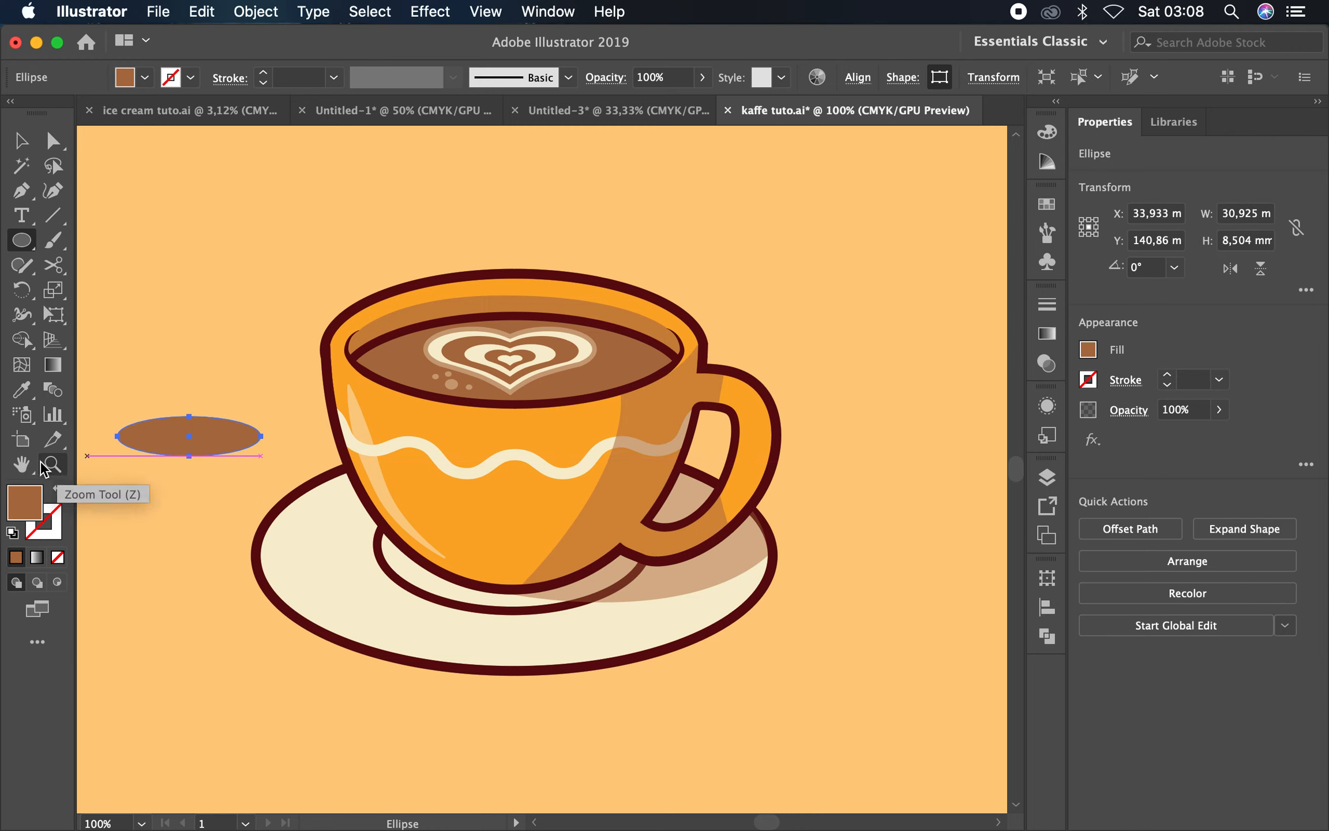
double_click(52, 528)
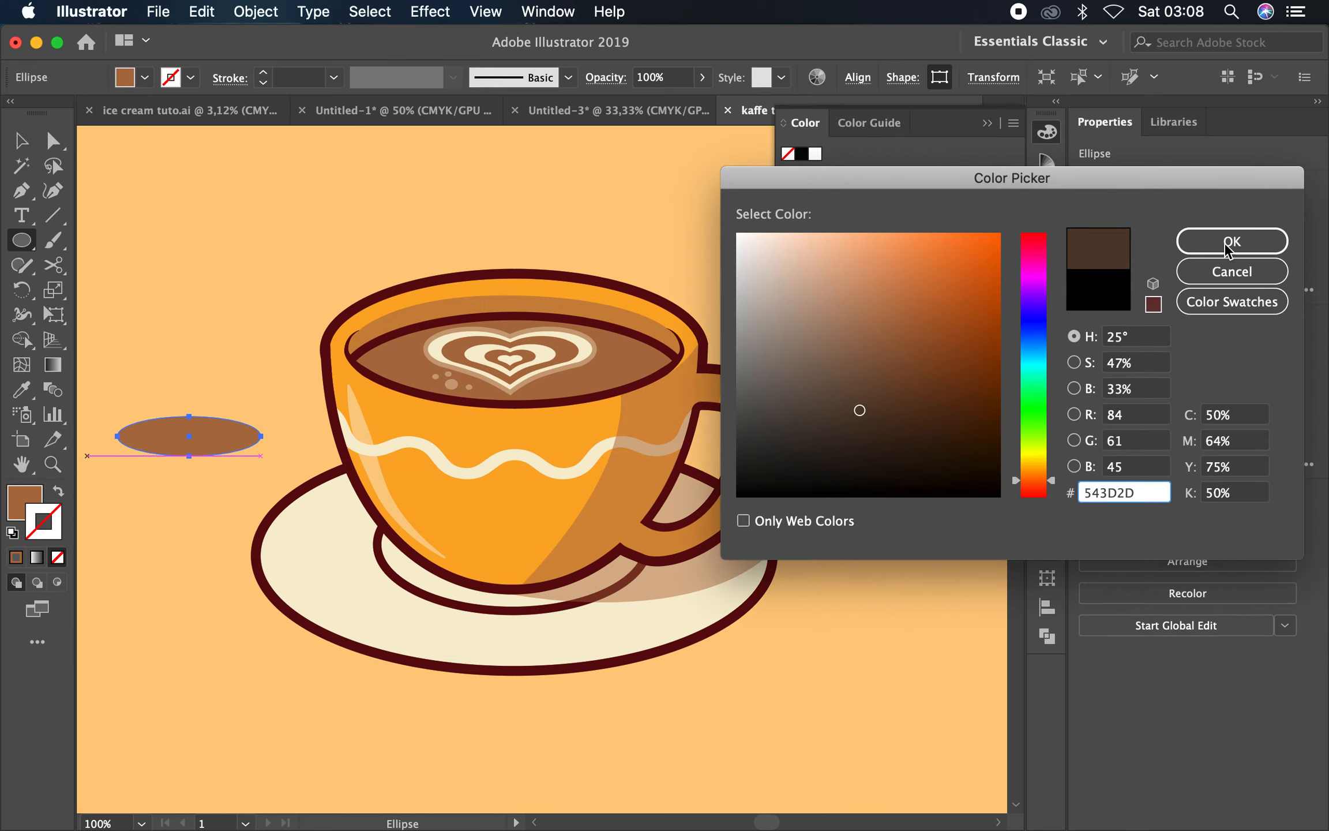
click(1223, 241)
Set the brown ellipse's stroke weight to 5 pt and deselect it
click(333, 77)
click(348, 301)
click(333, 77)
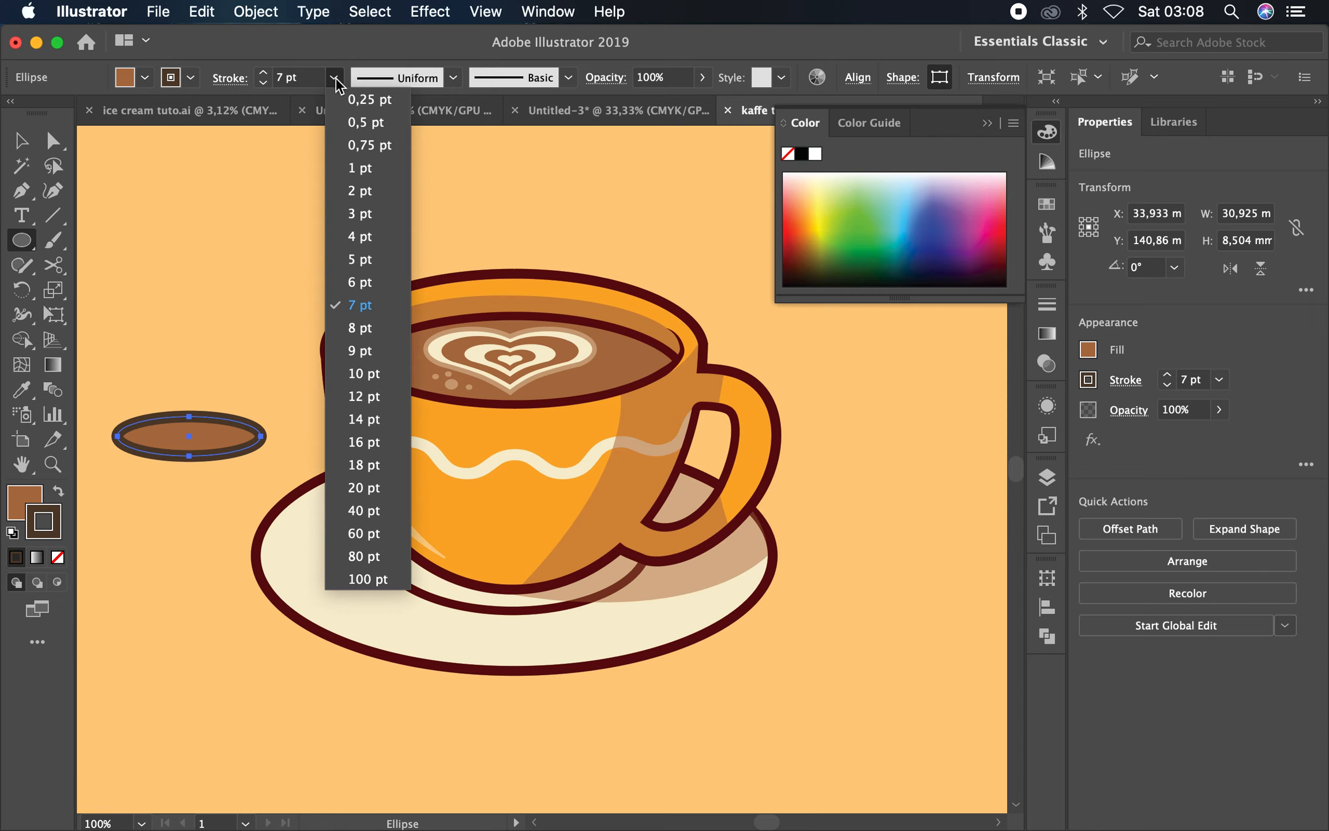
click(367, 260)
click(22, 141)
click(285, 193)
Duplicate the brown ellipse twice straight downward to form a stack of three overlapping biscuit layers
drag(228, 276, 305, 267)
drag(257, 422, 261, 443)
click(288, 321)
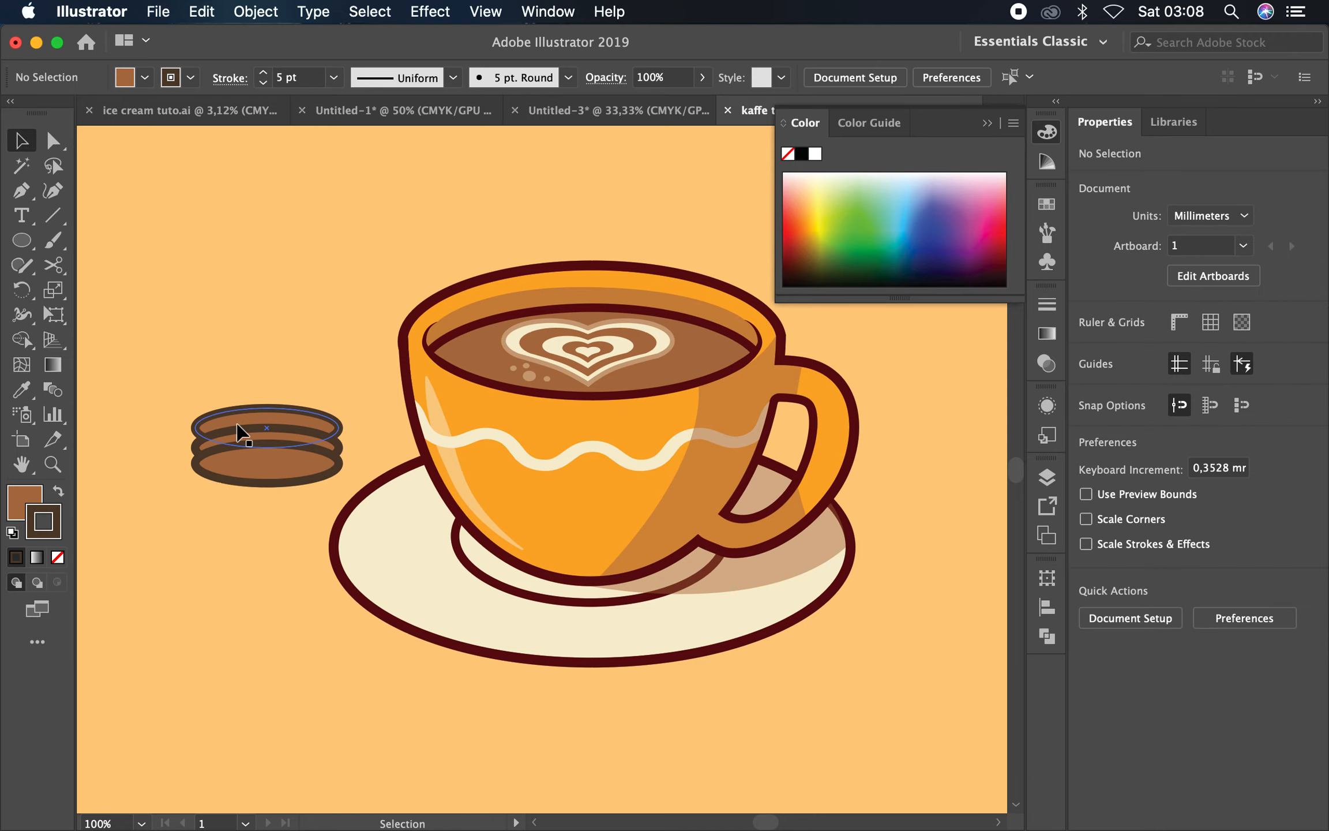
Bring the uppermost ellipse of the stack to the front
scroll(226, 434, up, 2)
click(307, 430)
right_click(322, 401)
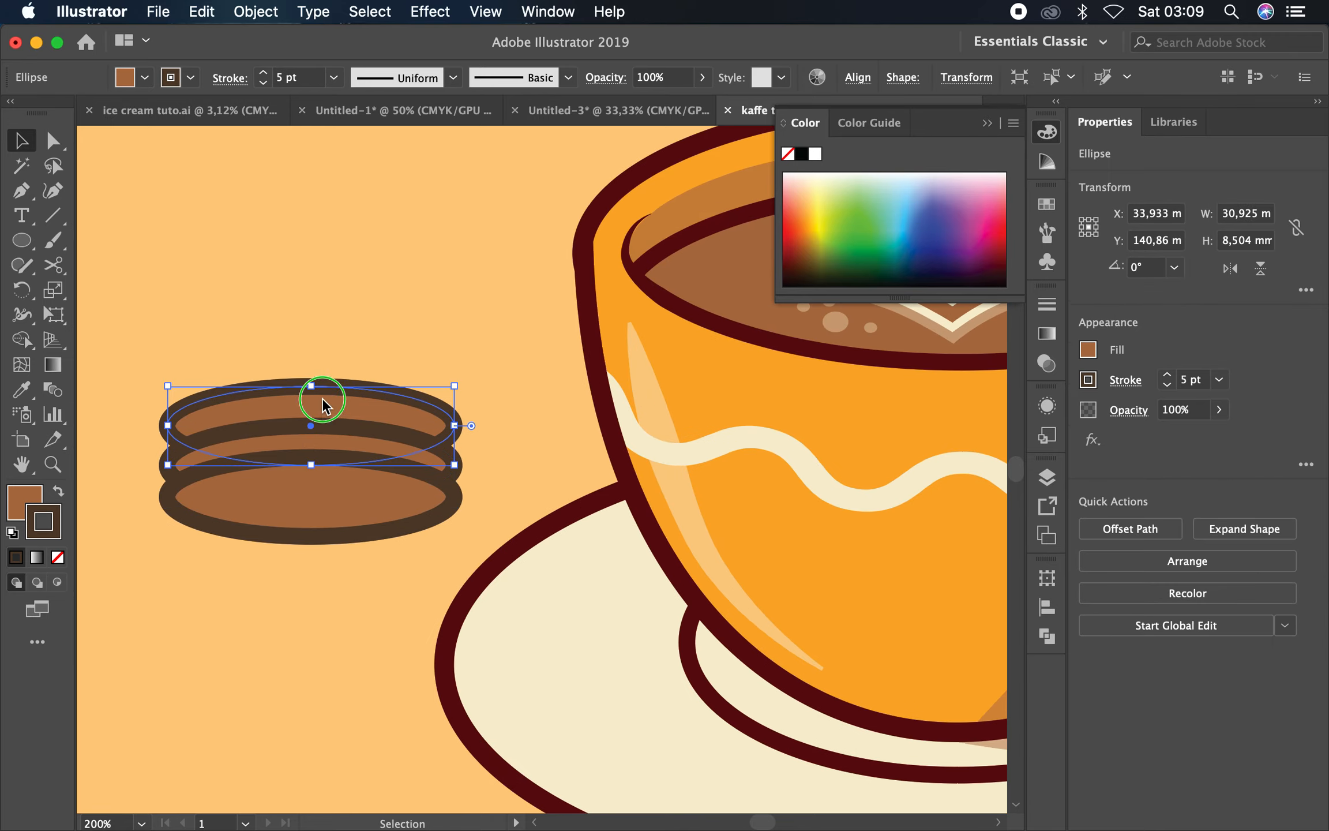
mouse_move(486, 749)
mouse_move(404, 731)
click(593, 718)
click(460, 474)
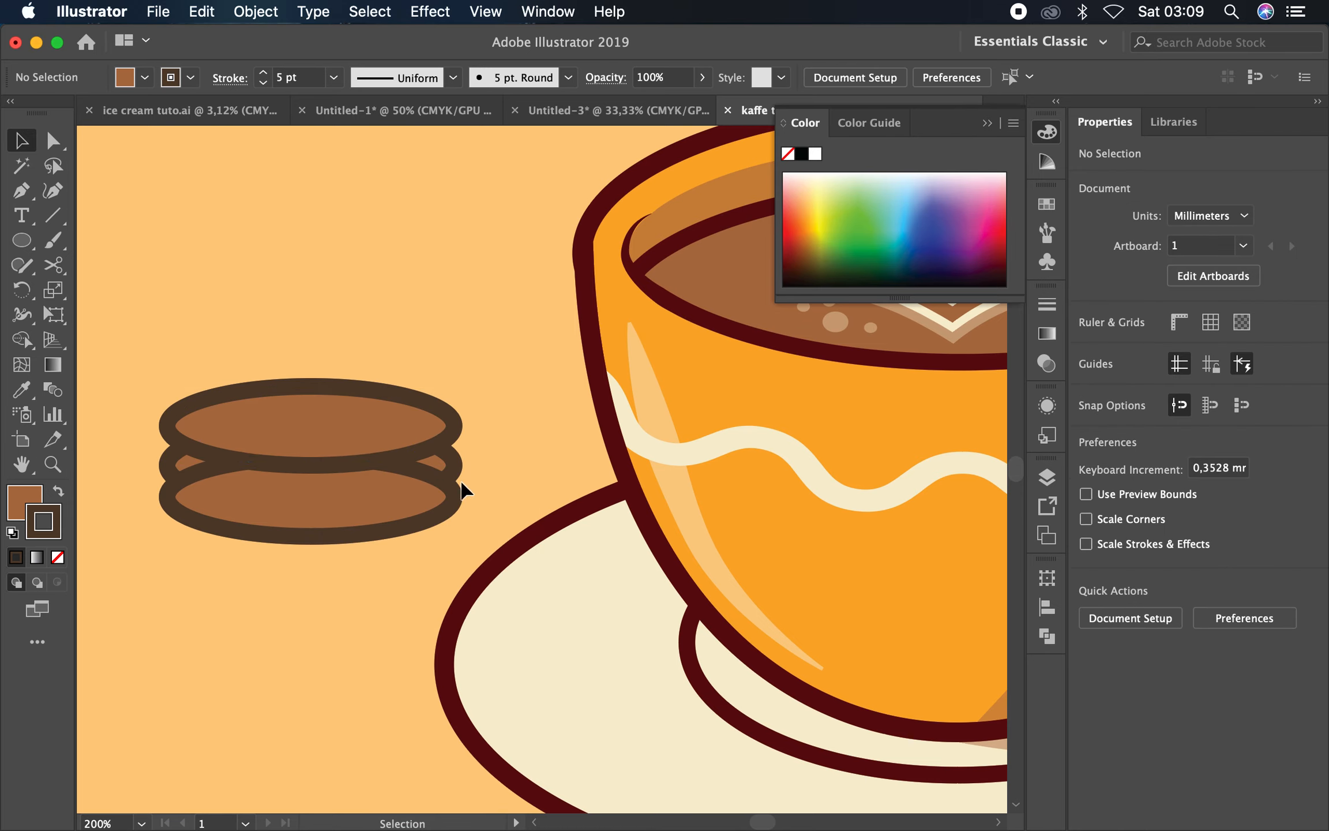
Rearrange the stacking order so the middle ellipse overlaps the bottom one but stays behind the top one
click(384, 393)
right_click(364, 420)
mouse_move(410, 731)
click(600, 735)
click(340, 368)
scroll(294, 566, down, 1)
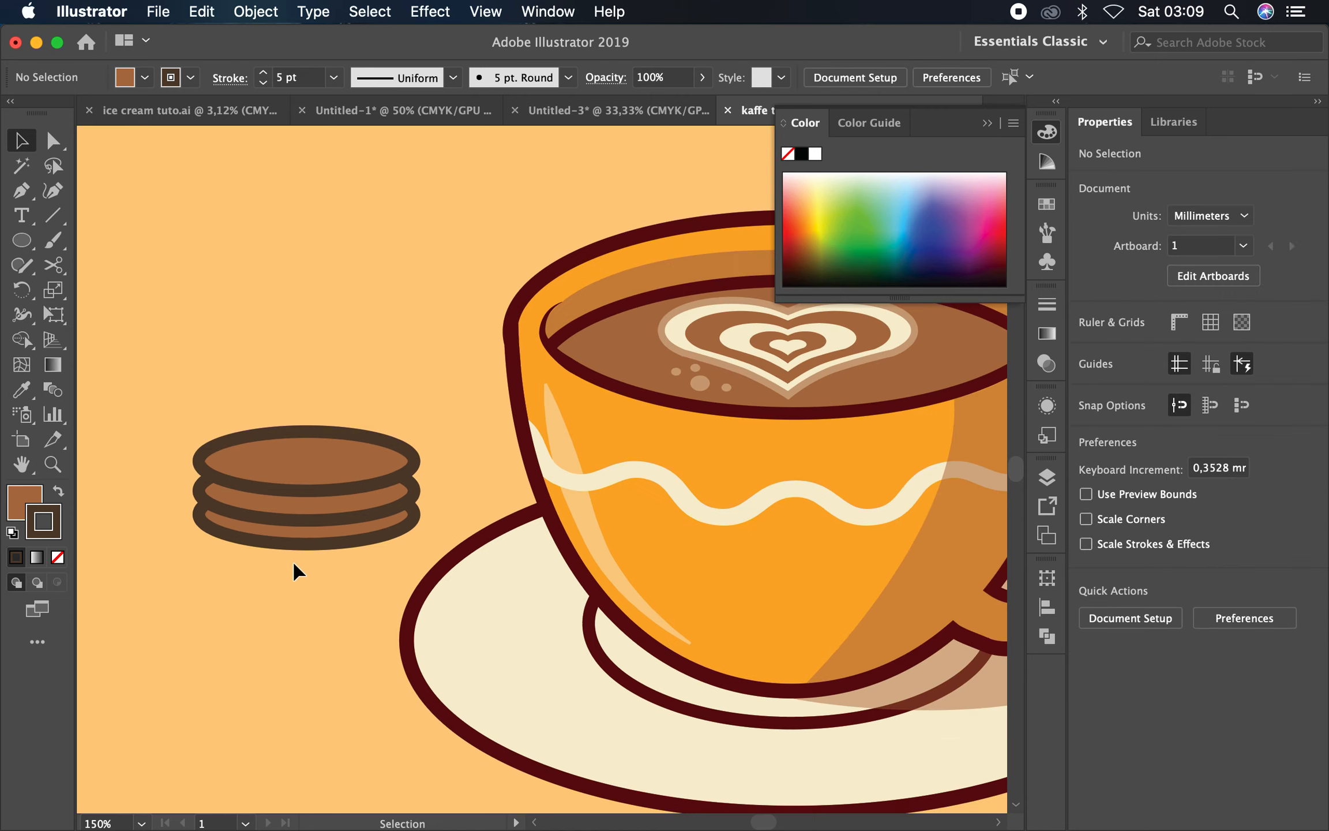
Move the top ellipse slightly down, closer to the middle layer
scroll(279, 480, up, 2)
click(290, 475)
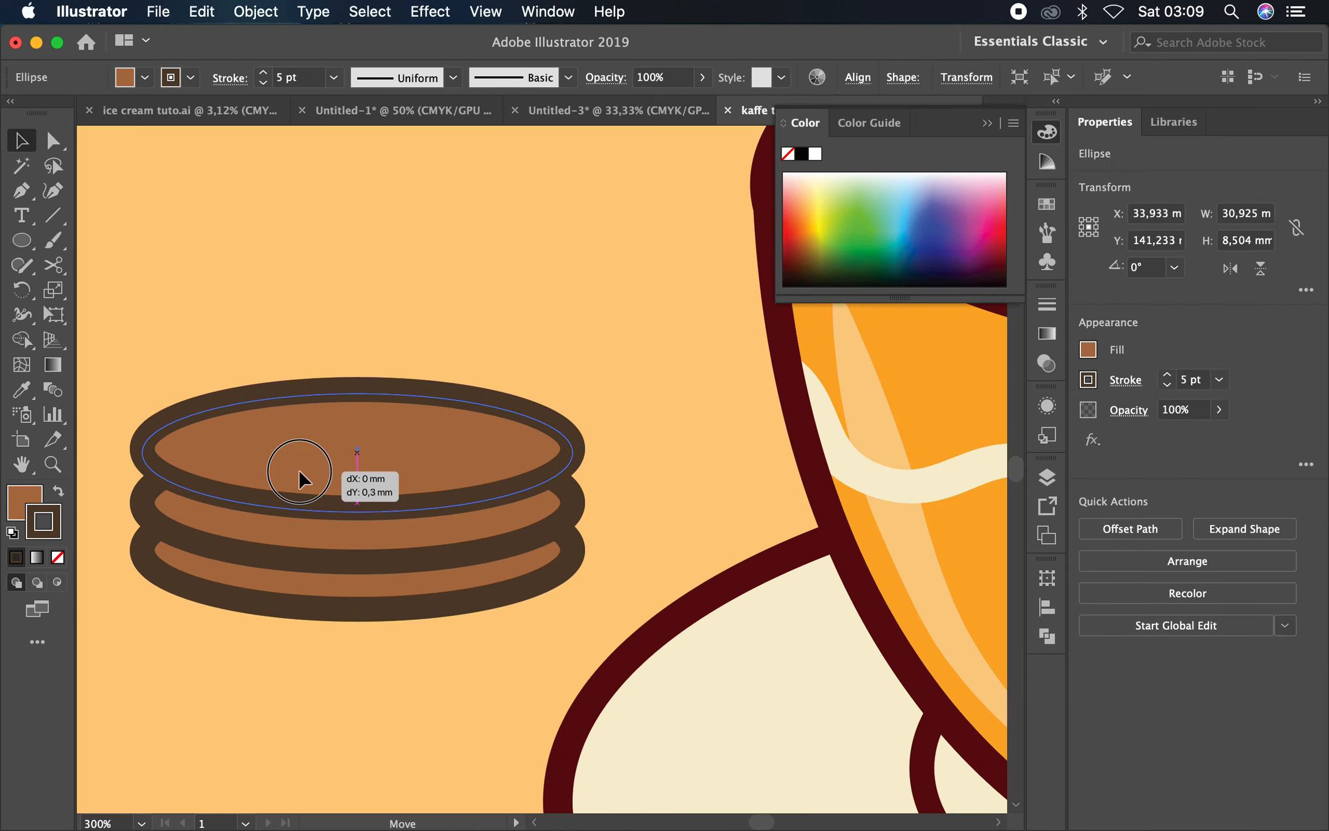
click(337, 293)
scroll(410, 462, down, 2)
drag(383, 564, 313, 492)
drag(204, 310, 343, 505)
click(338, 495)
Fill the middle ellipse with the lighter brown CC9B7A
click(328, 428)
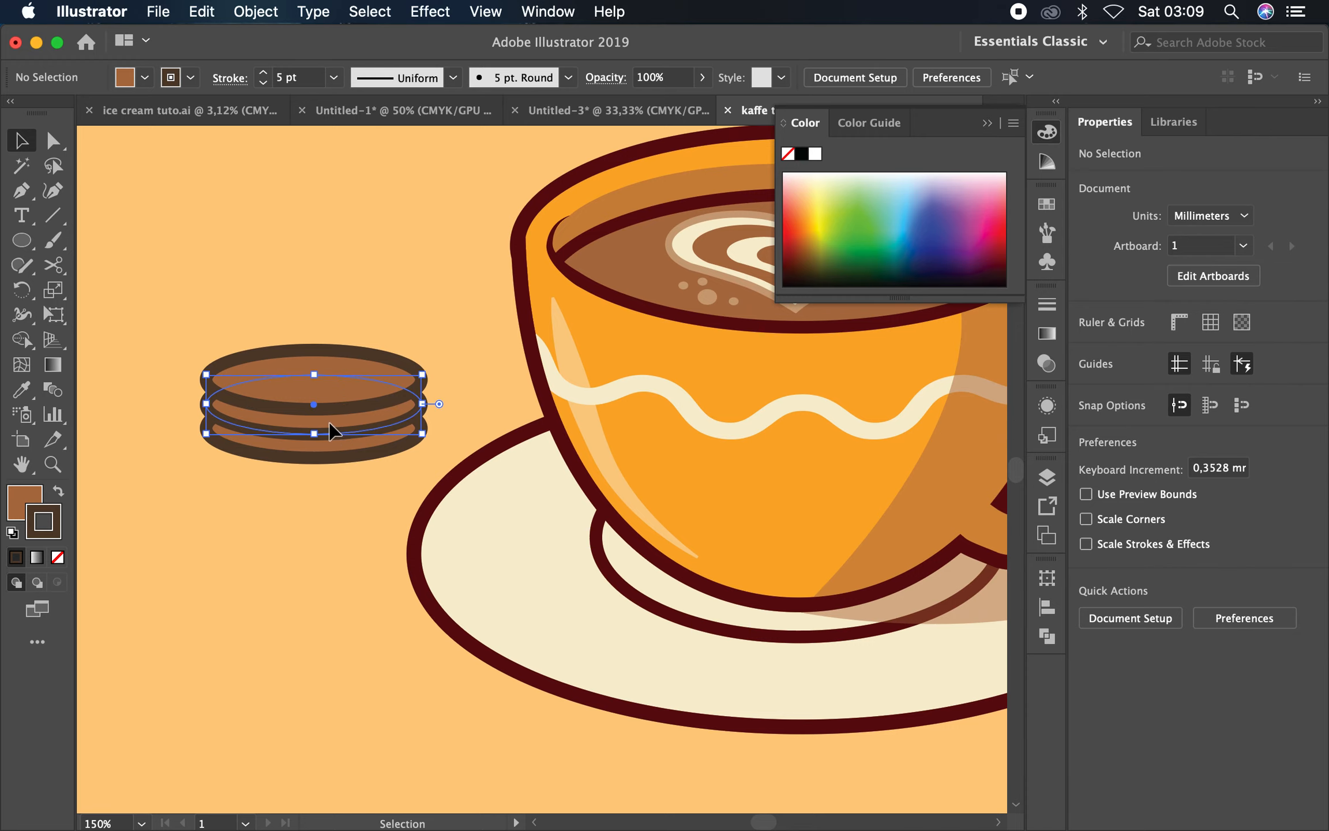
double_click(28, 497)
drag(848, 277, 844, 283)
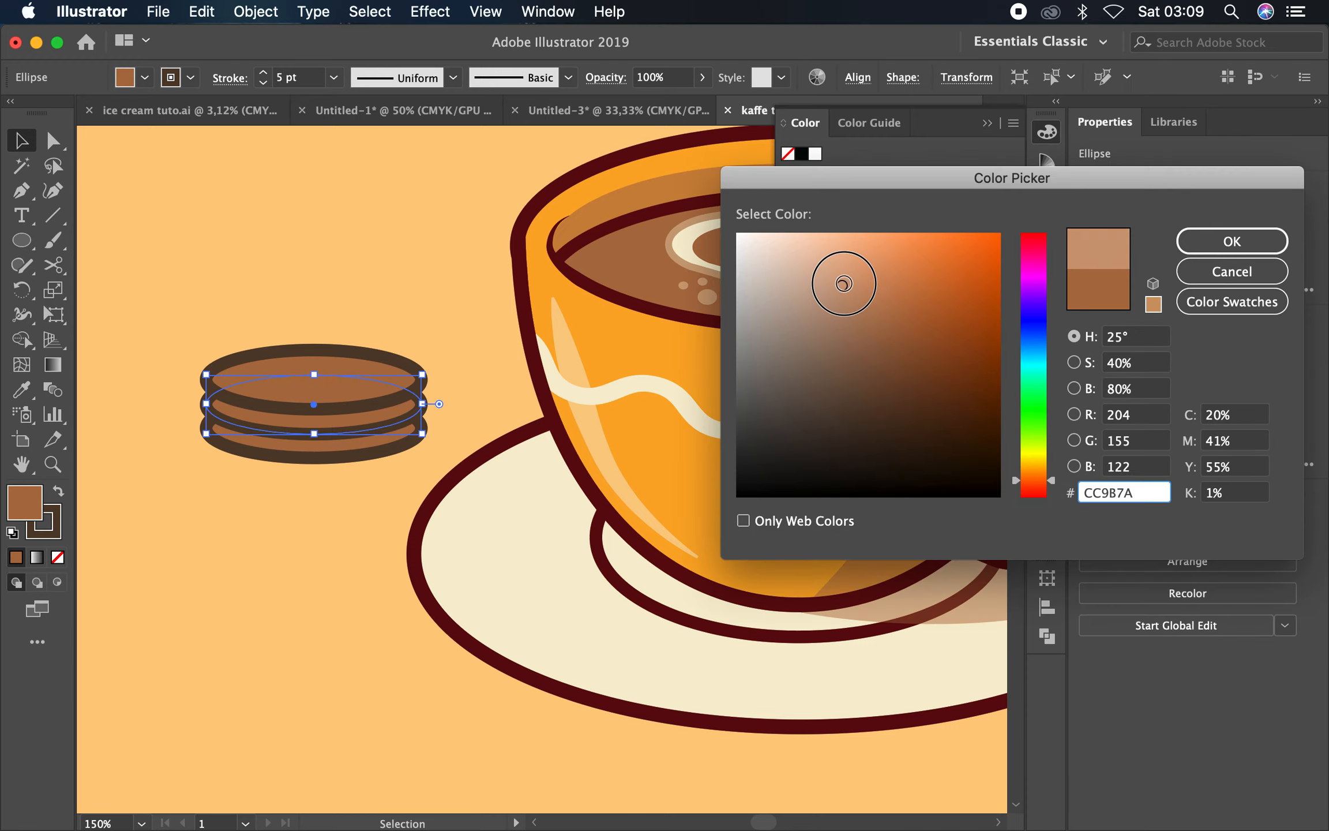
click(1232, 241)
click(290, 288)
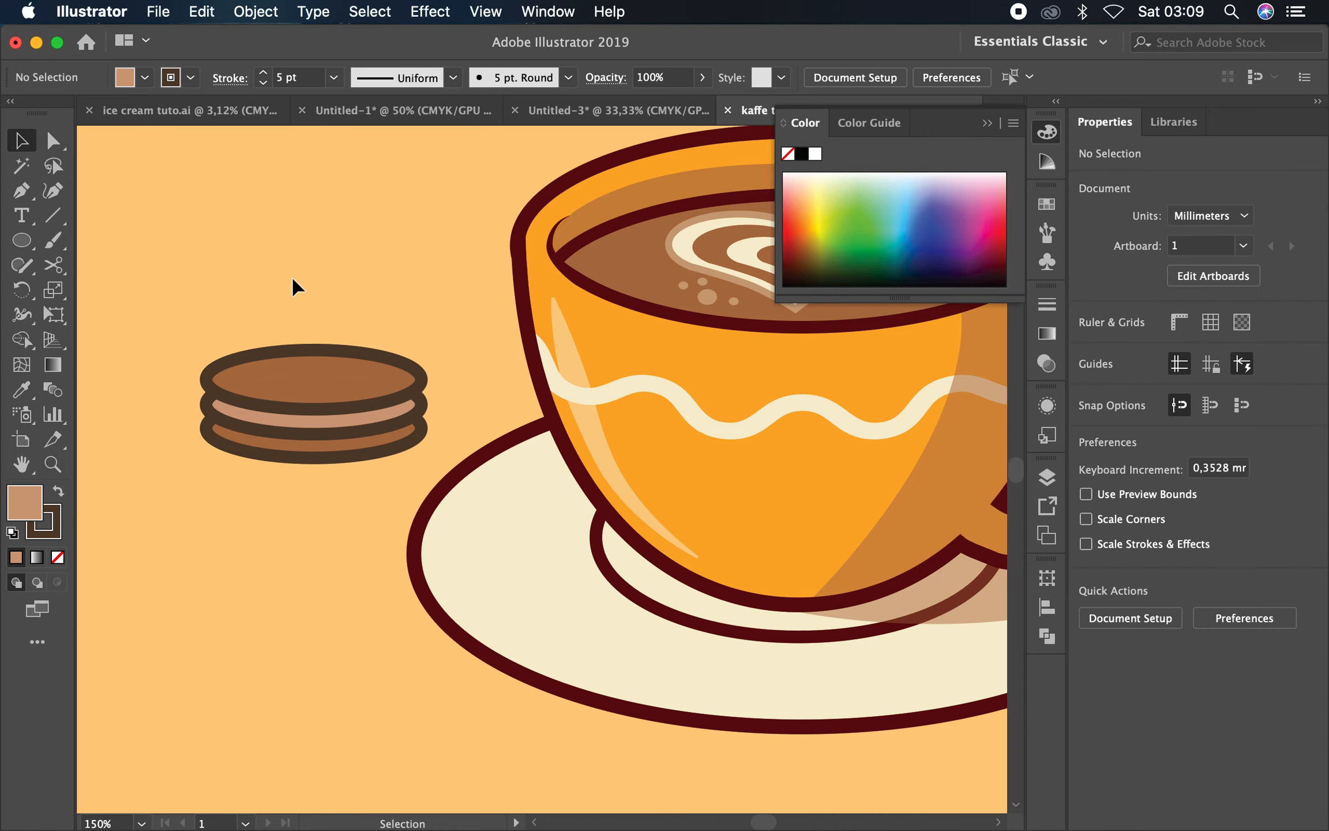
Select all three biscuit ellipses and group them
drag(245, 318, 384, 505)
right_click(327, 394)
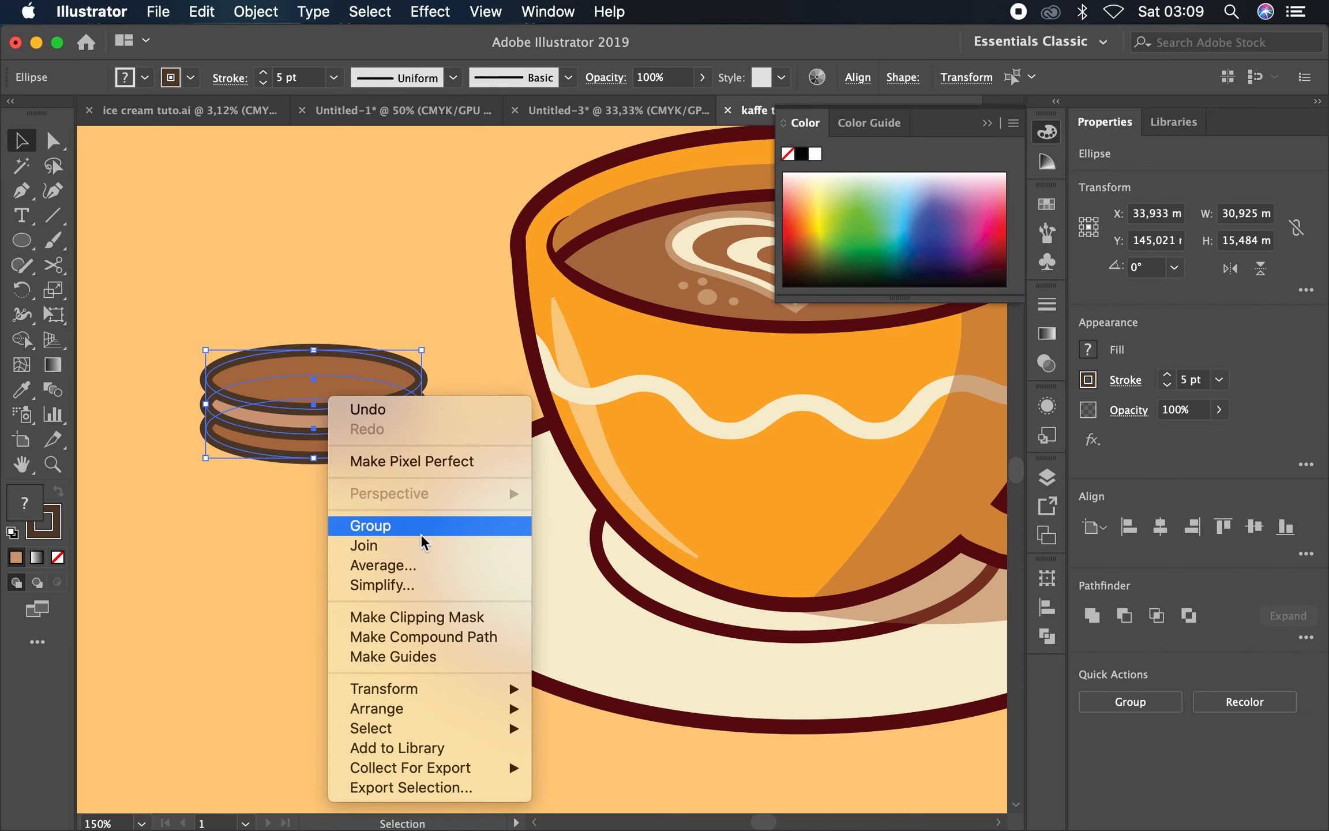
click(457, 531)
click(244, 519)
Move the biscuit group onto the saucer's left edge and rotate it about 19° clockwise
drag(304, 435, 463, 572)
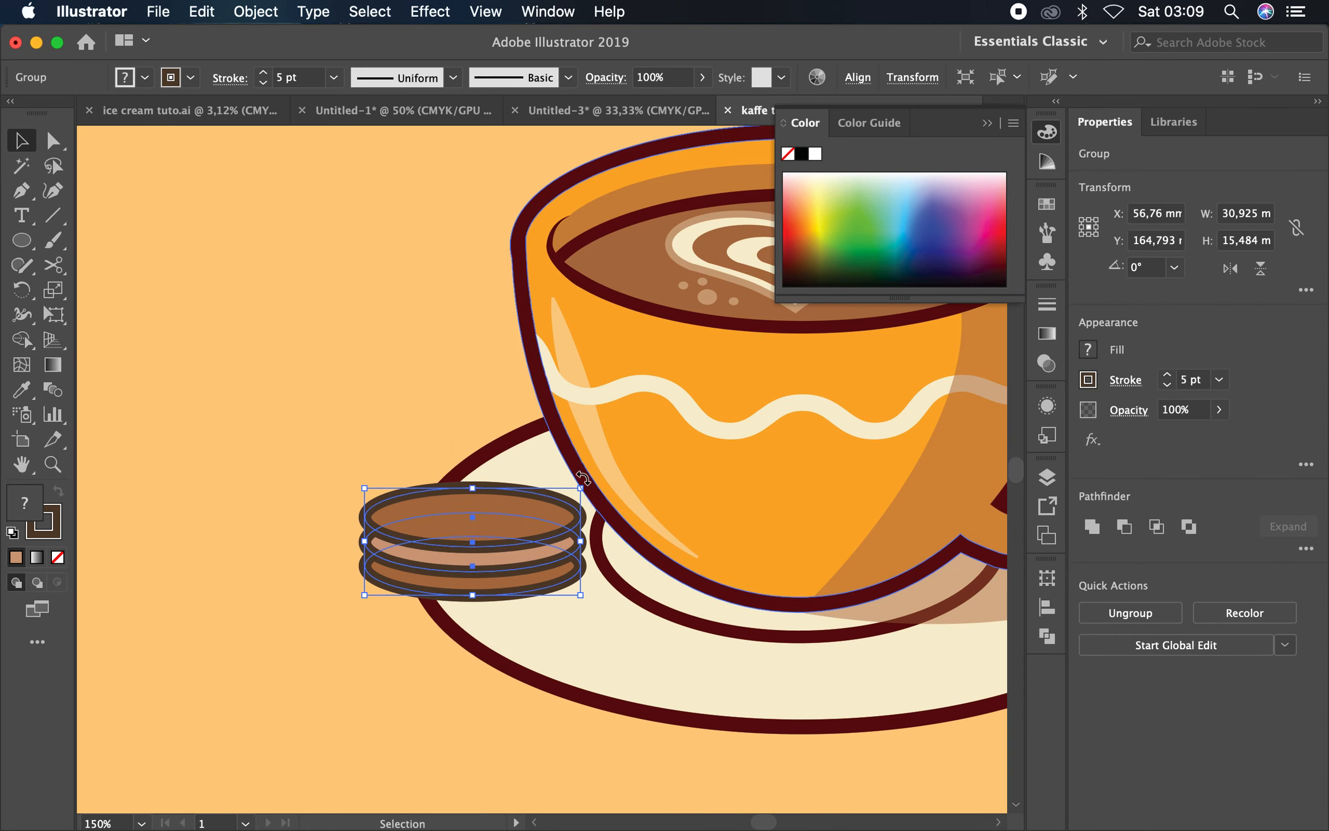
drag(583, 479, 598, 518)
mouse_move(504, 528)
mouse_down()
mouse_move(564, 555)
mouse_move(558, 539)
mouse_move(523, 531)
mouse_up()
click(297, 439)
key(super+minus)
key(super+minus)
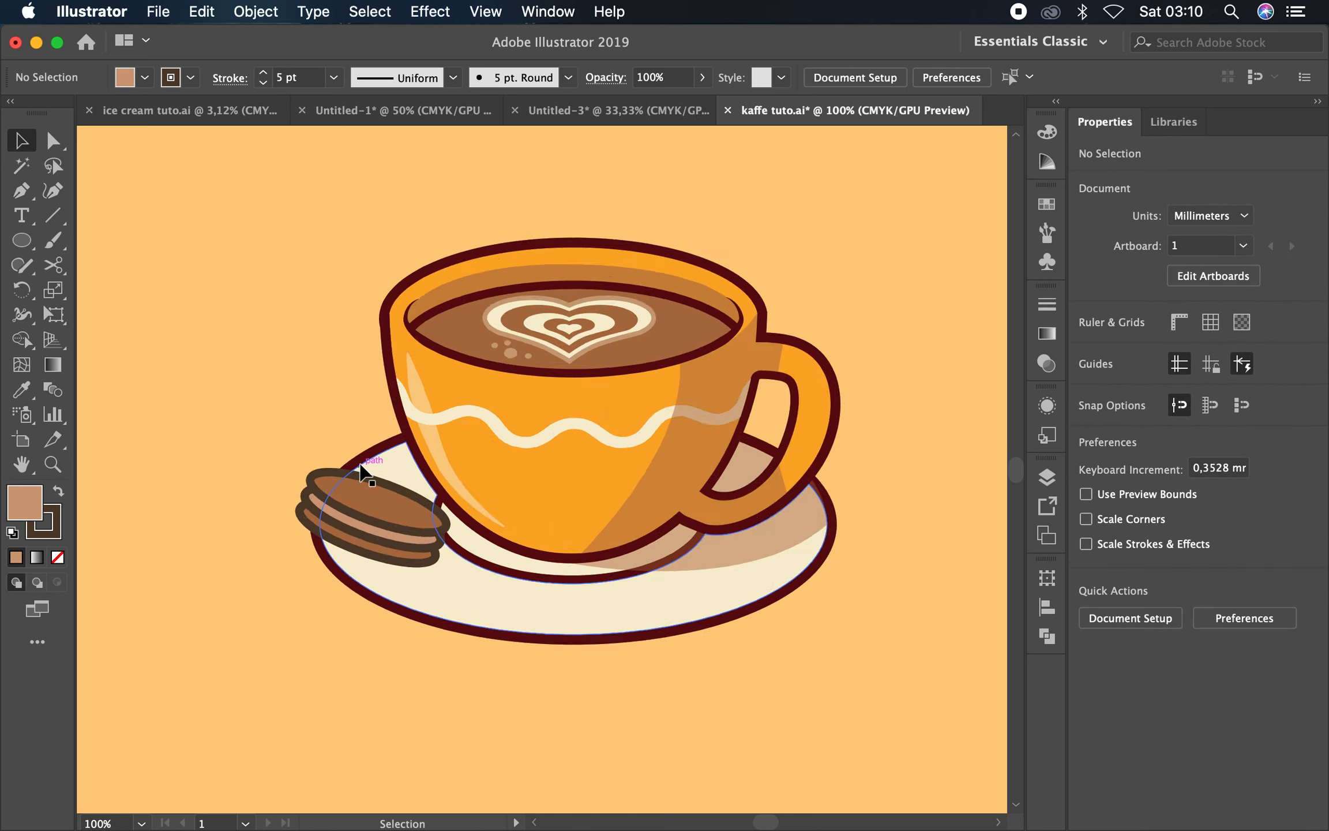
Ungroup the tilted biscuit on the saucer and deselect it
scroll(360, 467, up, 2)
click(374, 528)
right_click(374, 528)
click(425, 646)
click(231, 676)
Copy the biscuit's top ellipse and paste the copy in place
click(427, 507)
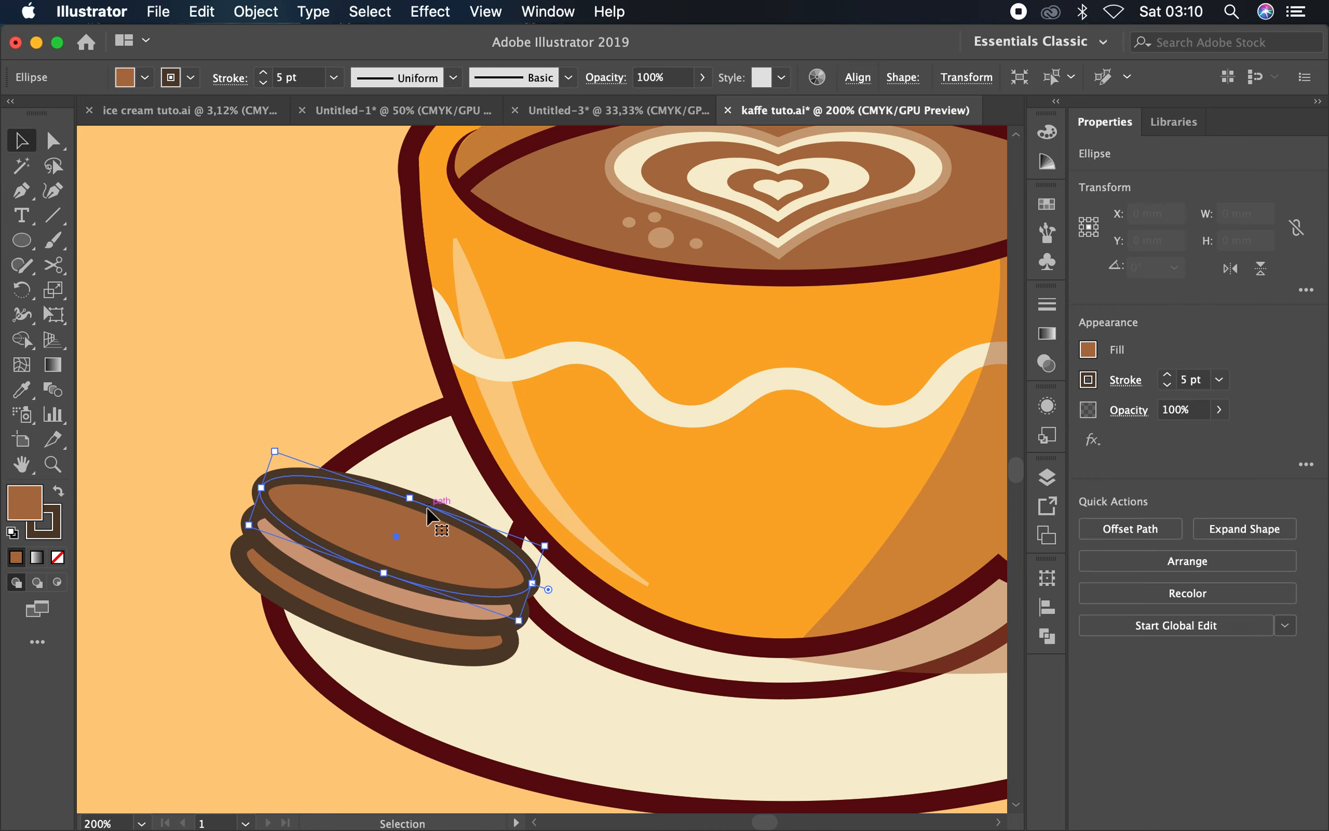
click(205, 16)
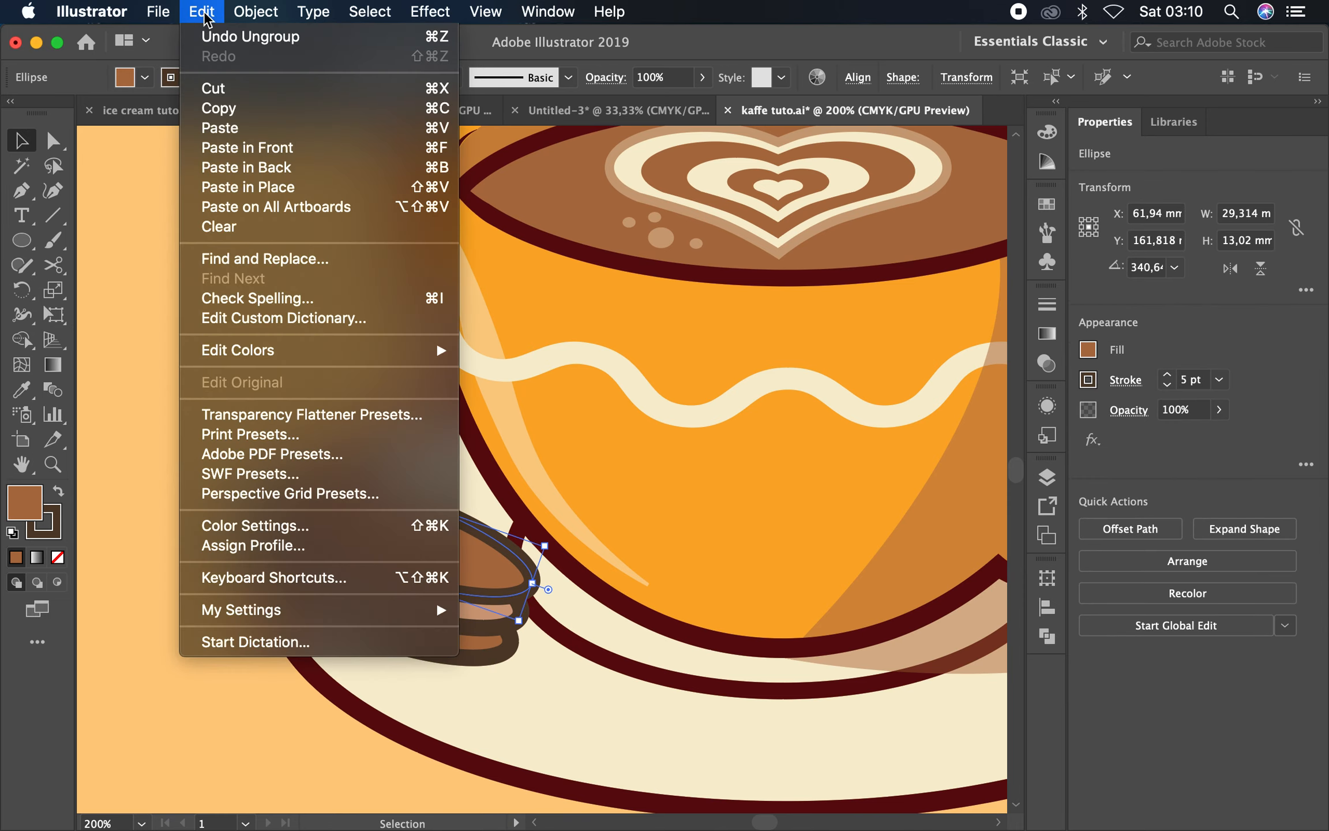
click(323, 186)
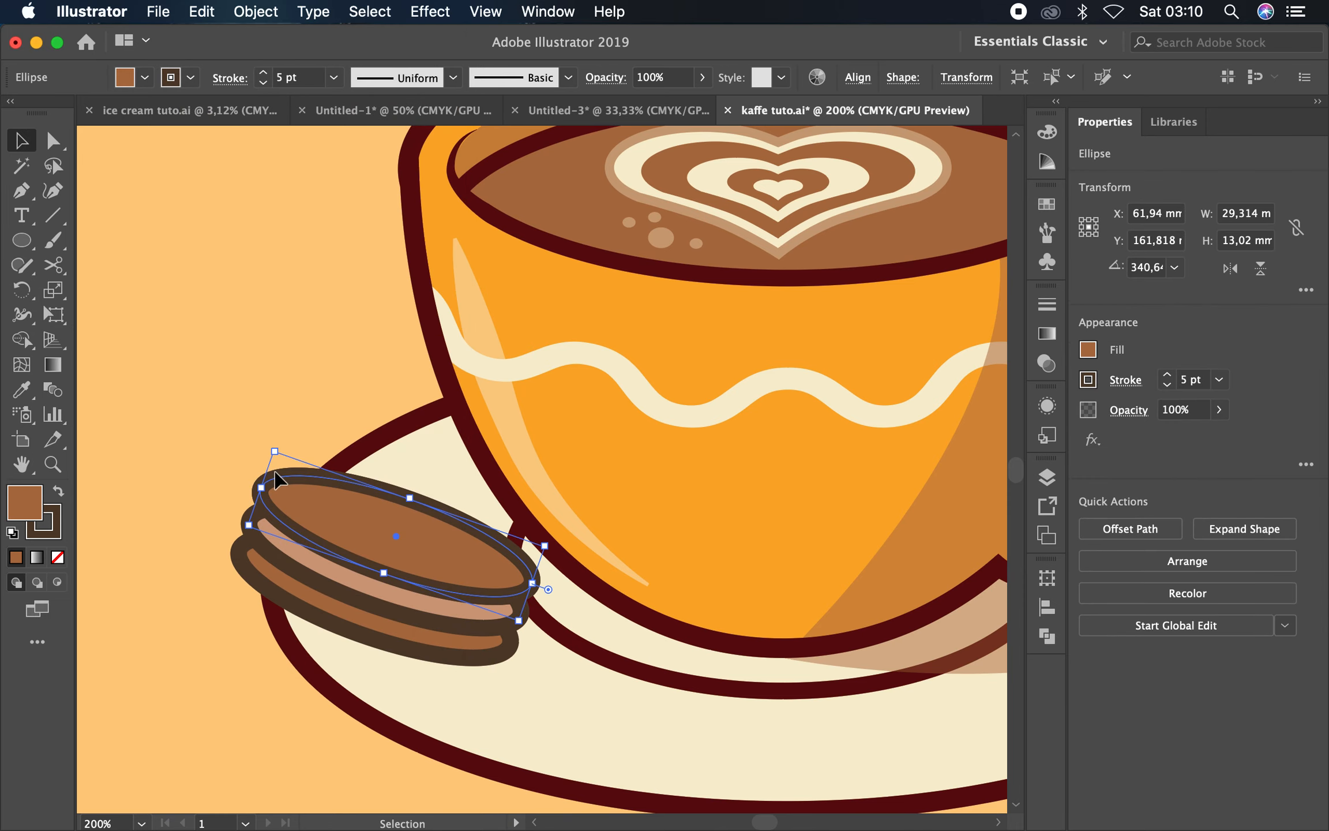
Give the pasted ellipse a near-white fill and no stroke
click(57, 557)
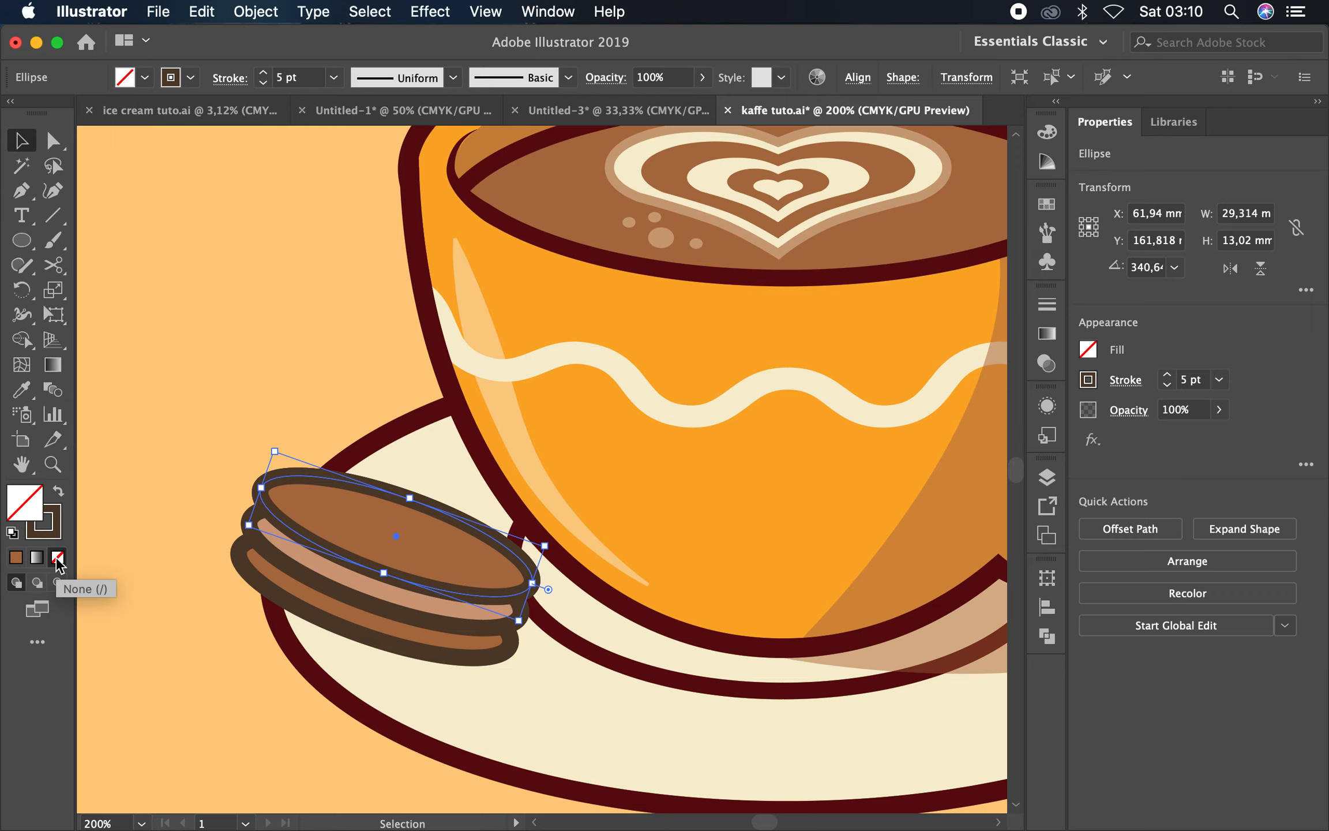
click(60, 494)
double_click(23, 500)
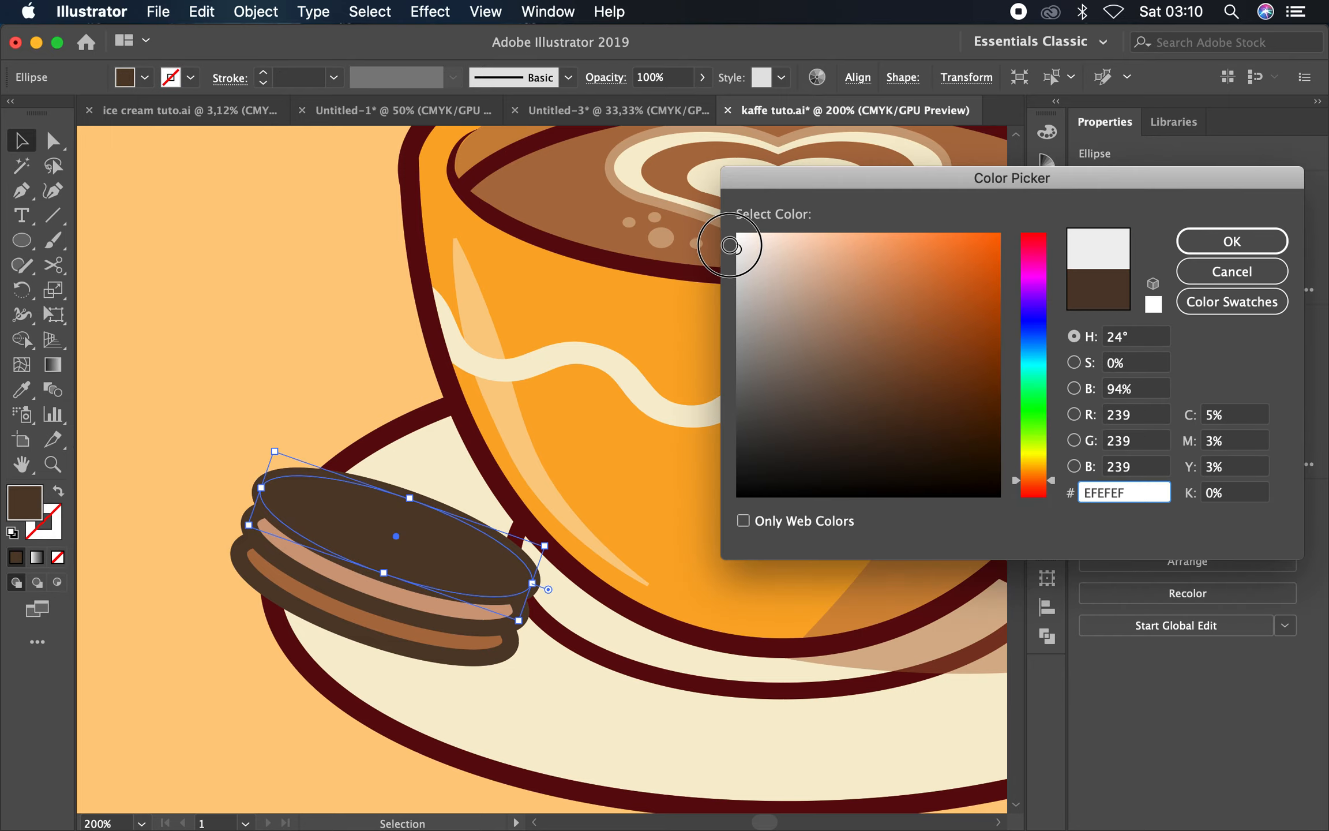
click(1231, 241)
Set the near-white ellipse to 39% opacity, shrink it to about 17.3 × 7.7 mm and place it at the biscuit top's upper left
click(702, 77)
drag(701, 103, 653, 110)
drag(544, 545, 377, 543)
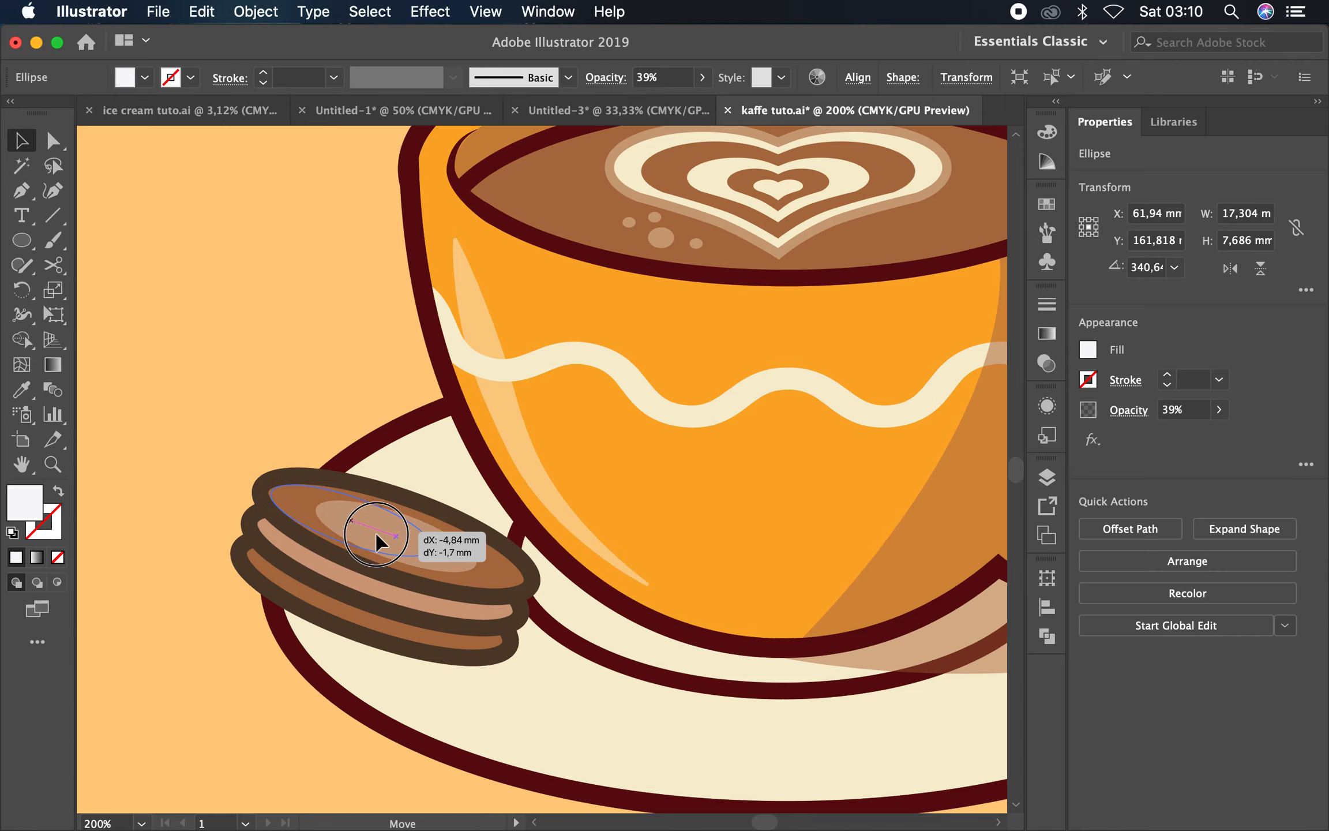
click(345, 445)
key(super+minus)
key(super+minus)
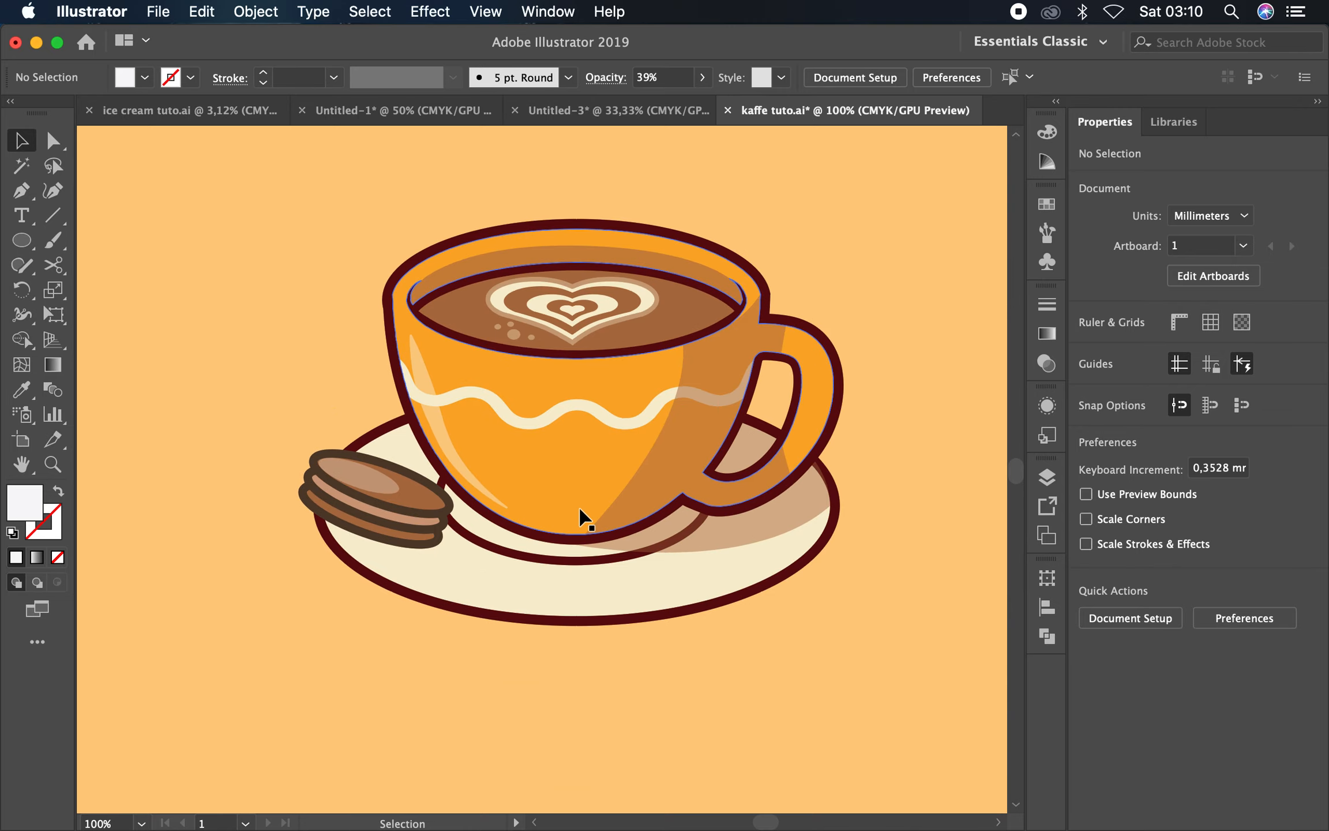
Reshape the upper edge of the cup's brown side shadow so it curves beneath the rim, and deselect it
key(super+minus)
drag(870, 460, 792, 482)
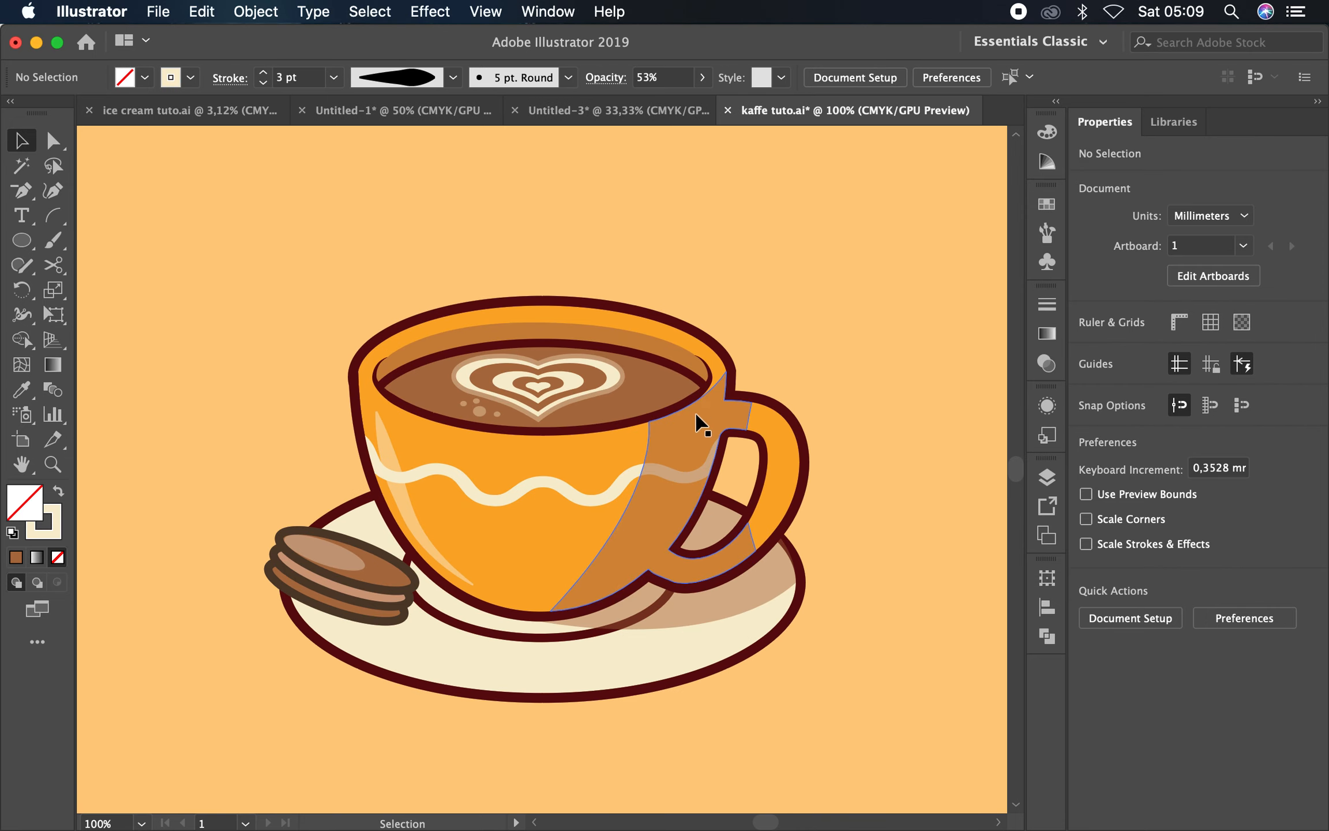
click(698, 424)
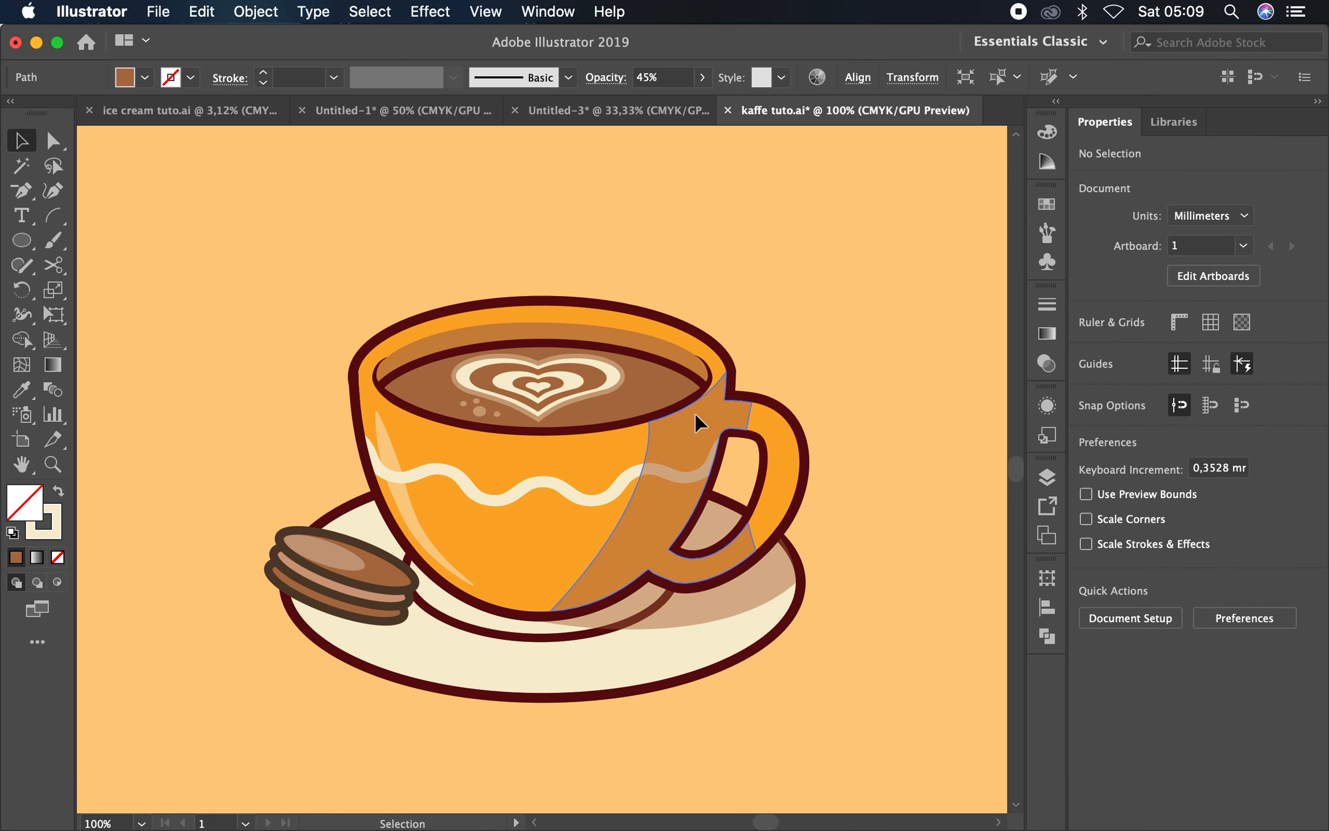
key(a)
scroll(709, 407, up, 2)
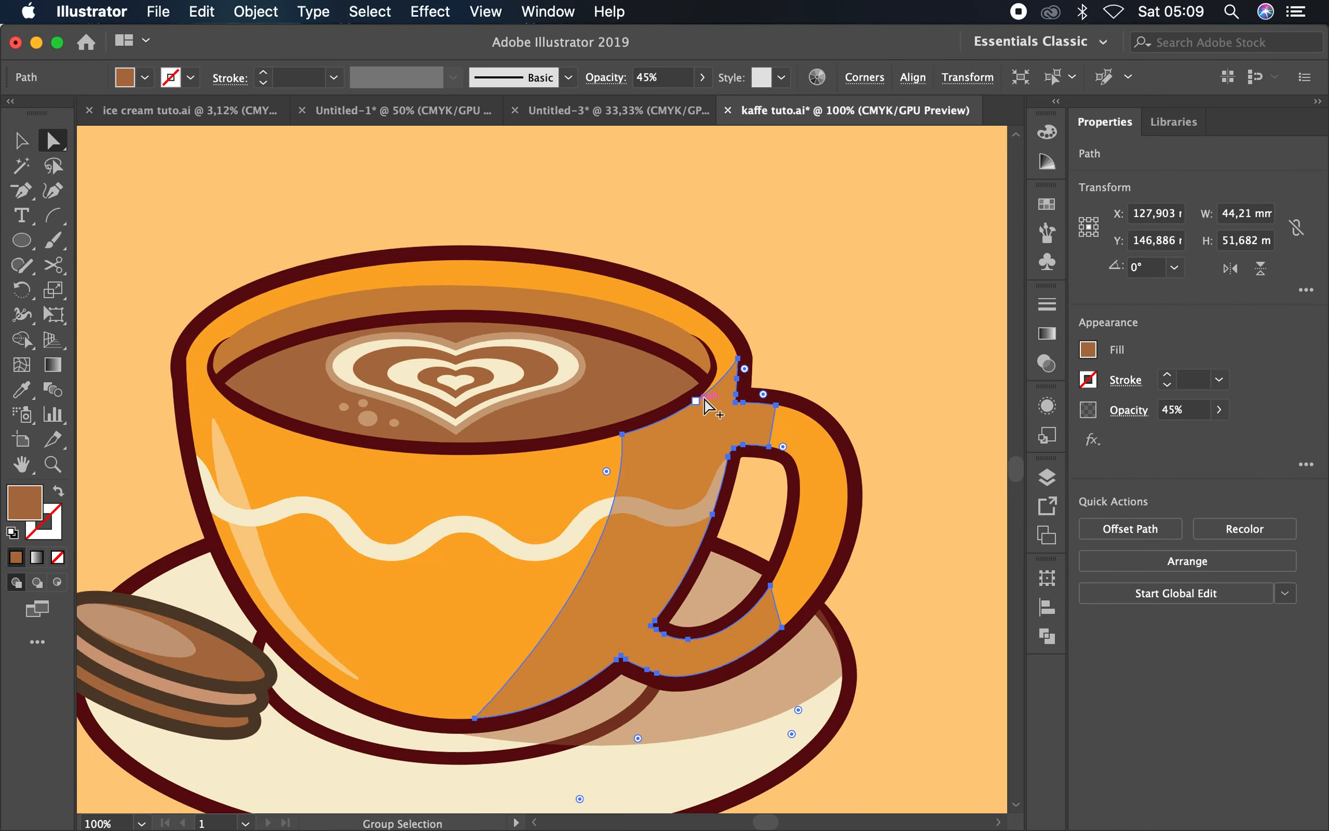
scroll(705, 400, up, 3)
drag(528, 466, 531, 528)
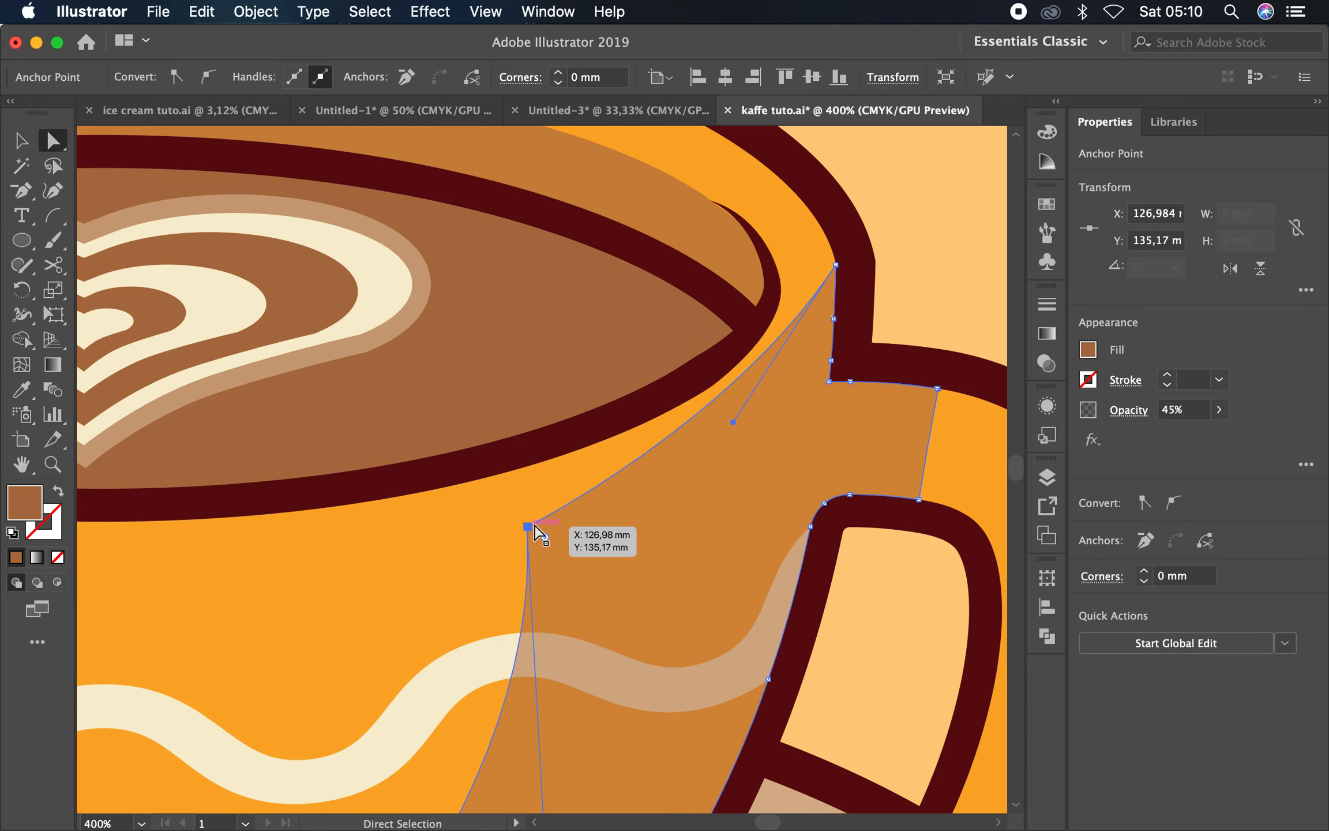
drag(733, 423, 831, 468)
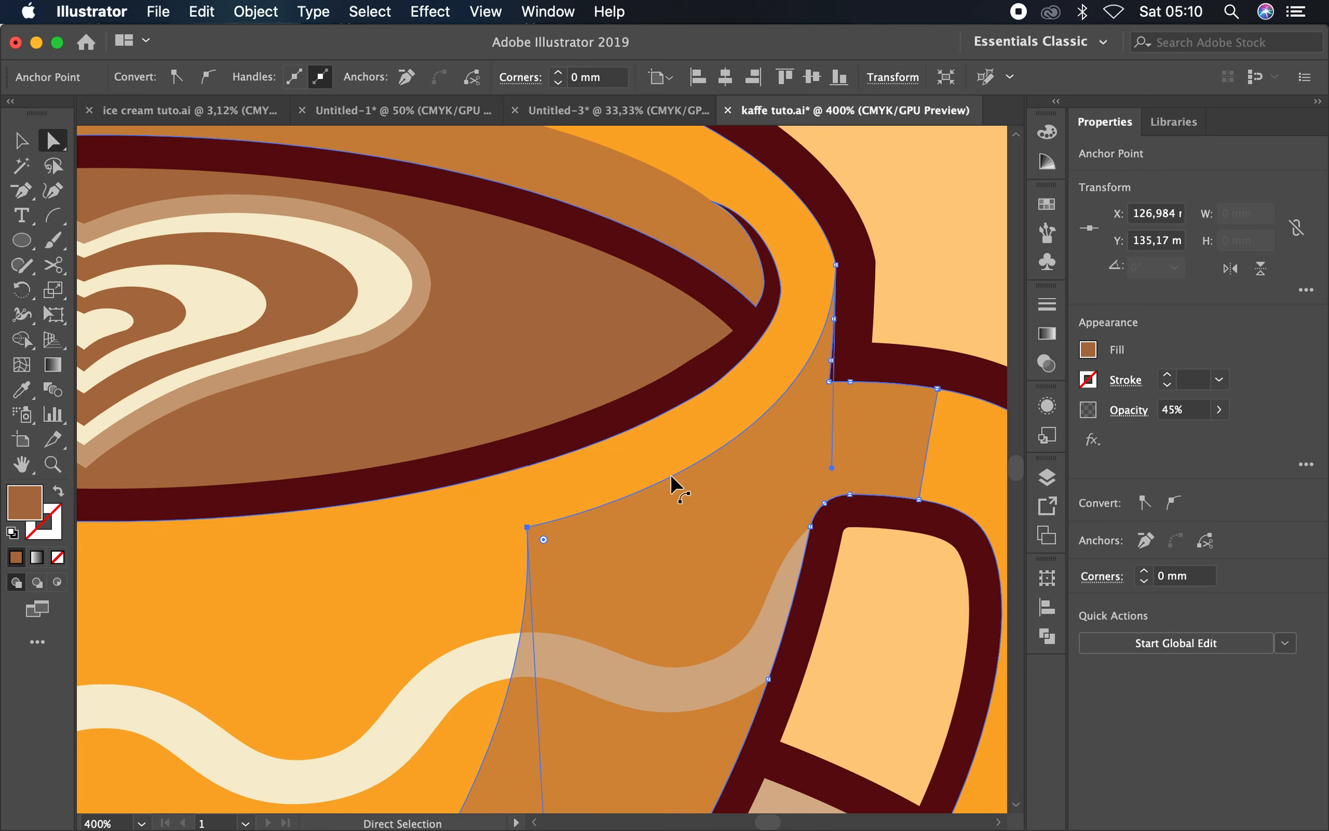
scroll(810, 443, down, 1)
scroll(675, 468, down, 1)
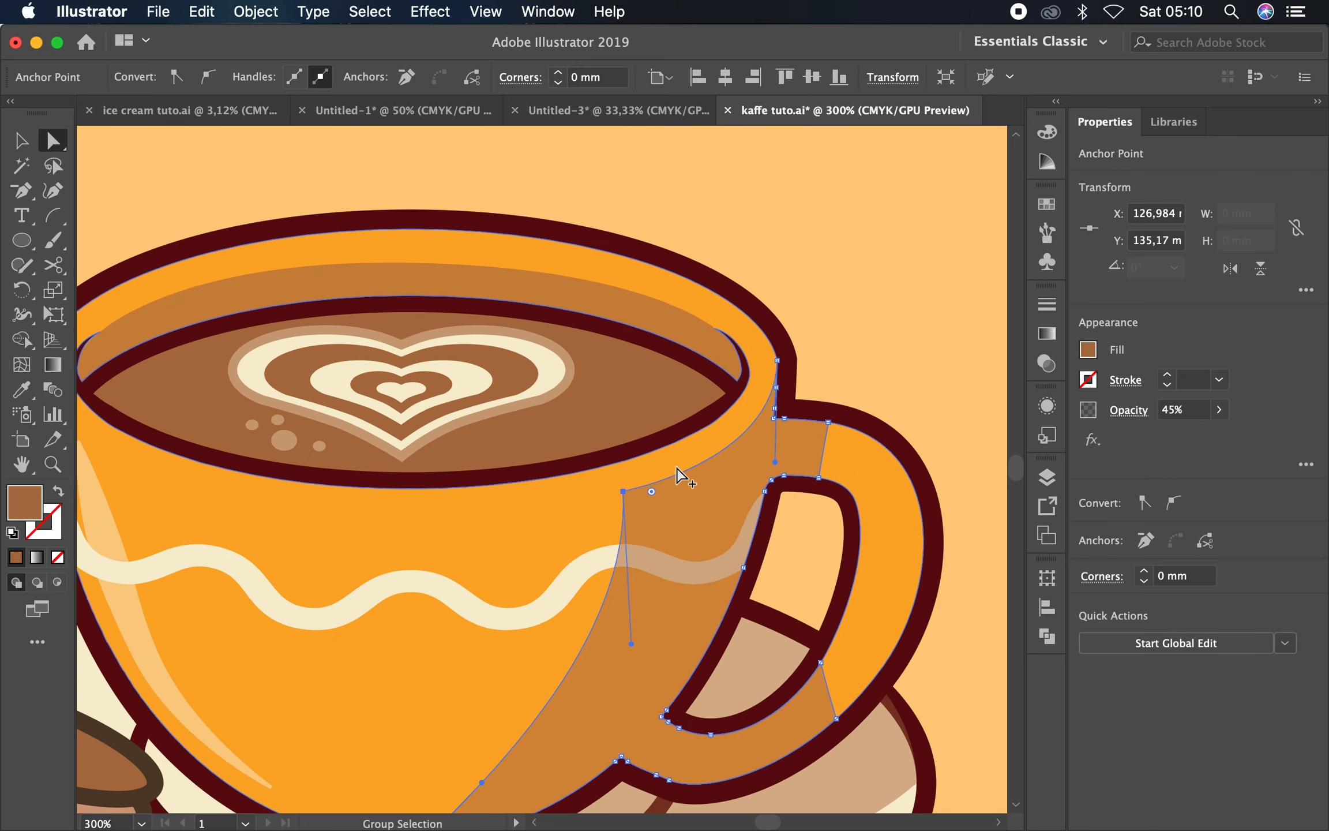
click(490, 180)
Draw a three-point curve about 41 × 10.5 mm with the Curvature tool below the rim on the cup's left side
key(space)
drag(557, 261, 603, 391)
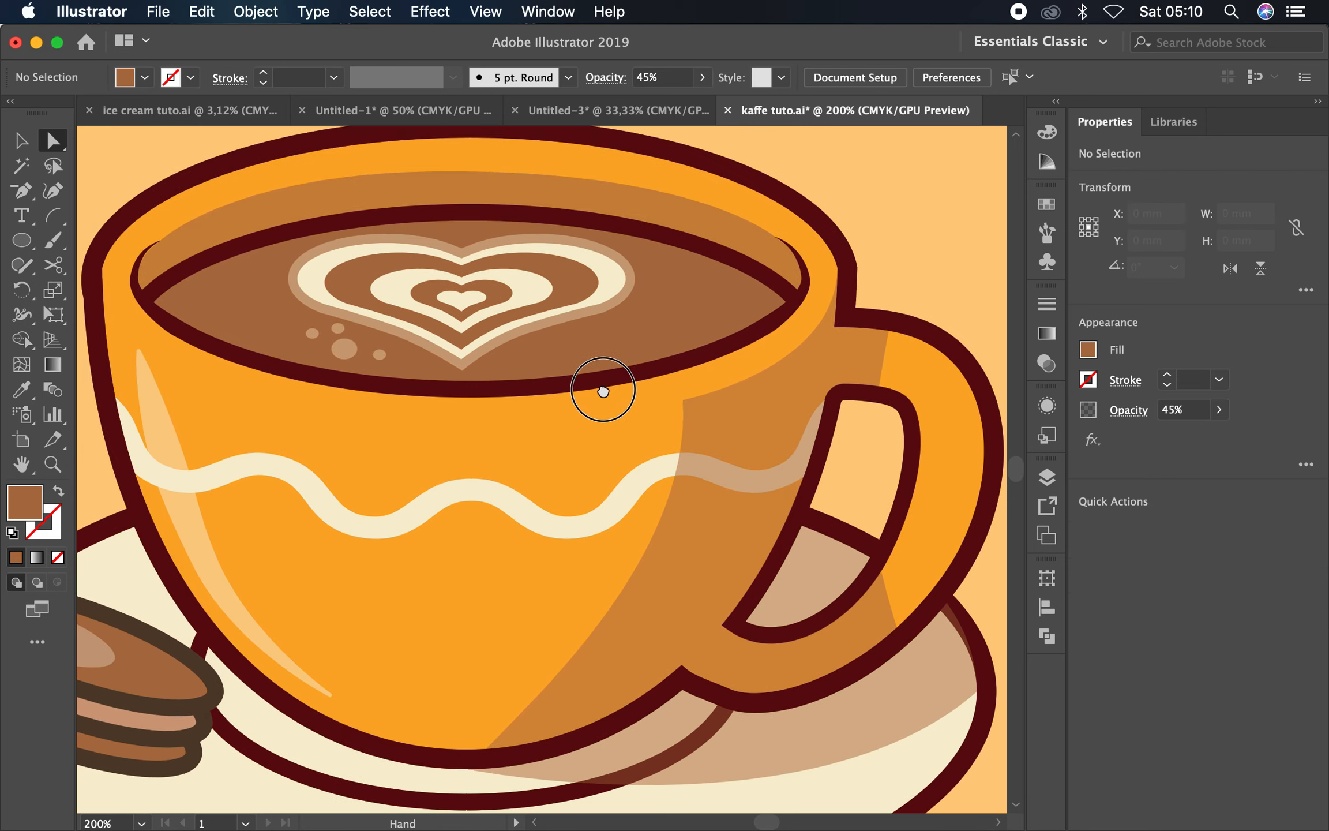
key(super+minus)
click(52, 190)
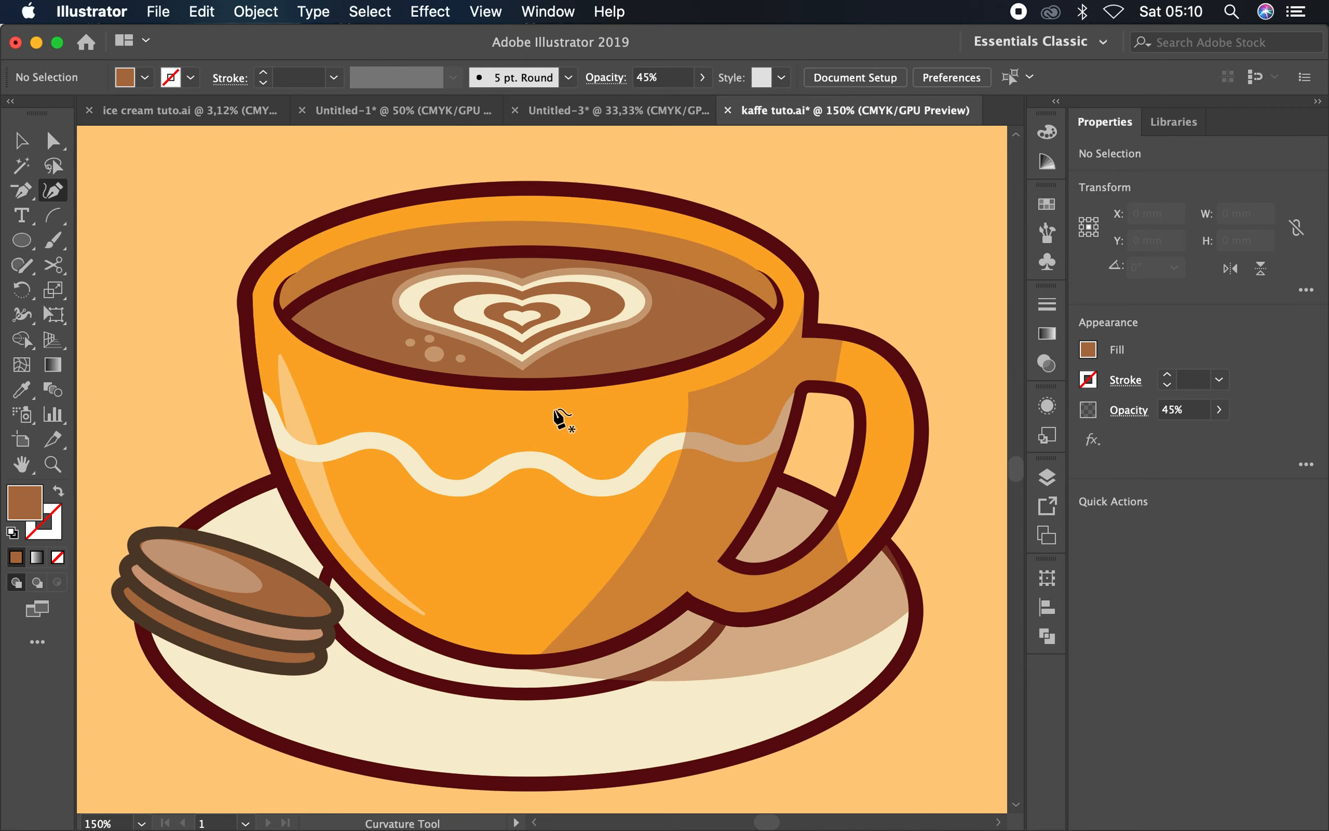
click(554, 408)
click(404, 394)
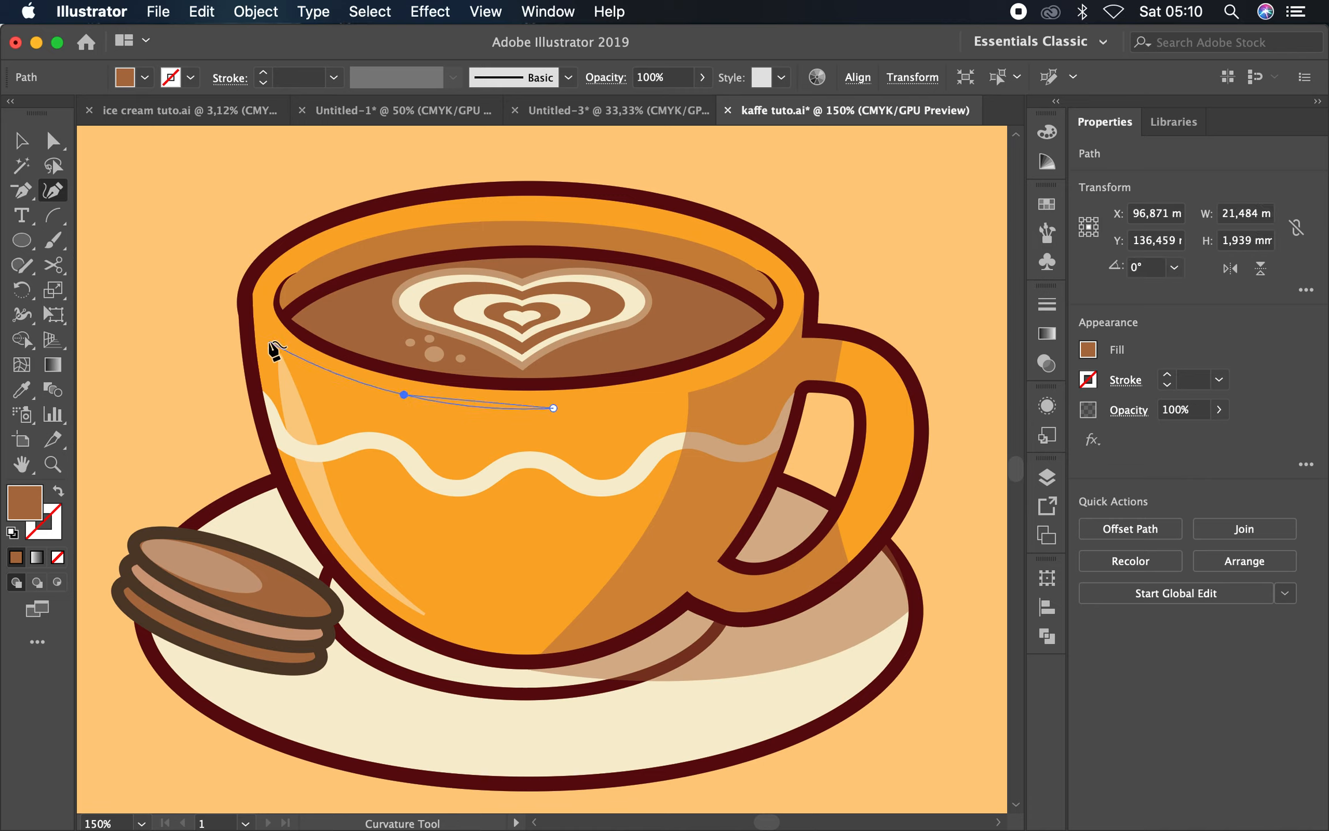
click(268, 337)
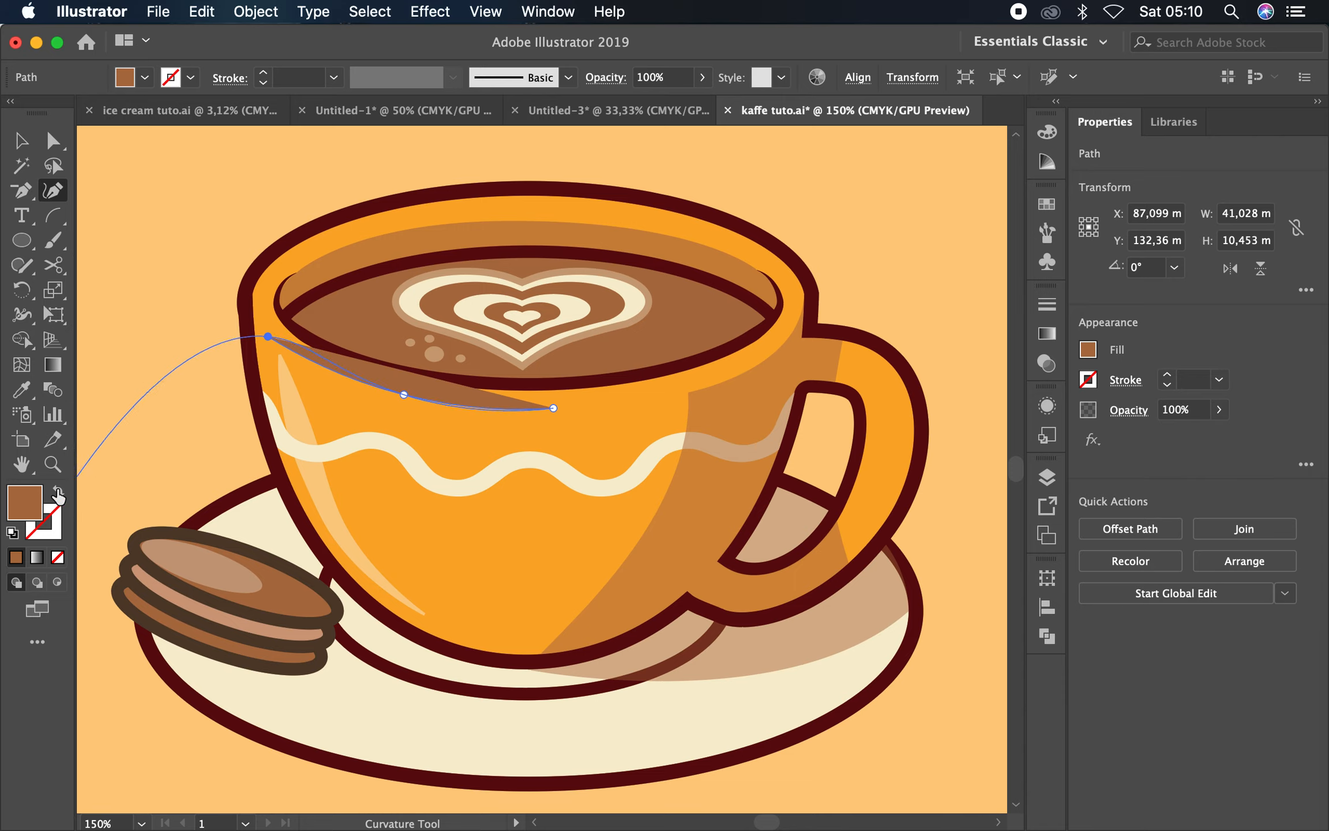
Give the curve no fill and the side highlight's translucent cream stroke, with the weight set to 4 pt
click(58, 490)
click(24, 391)
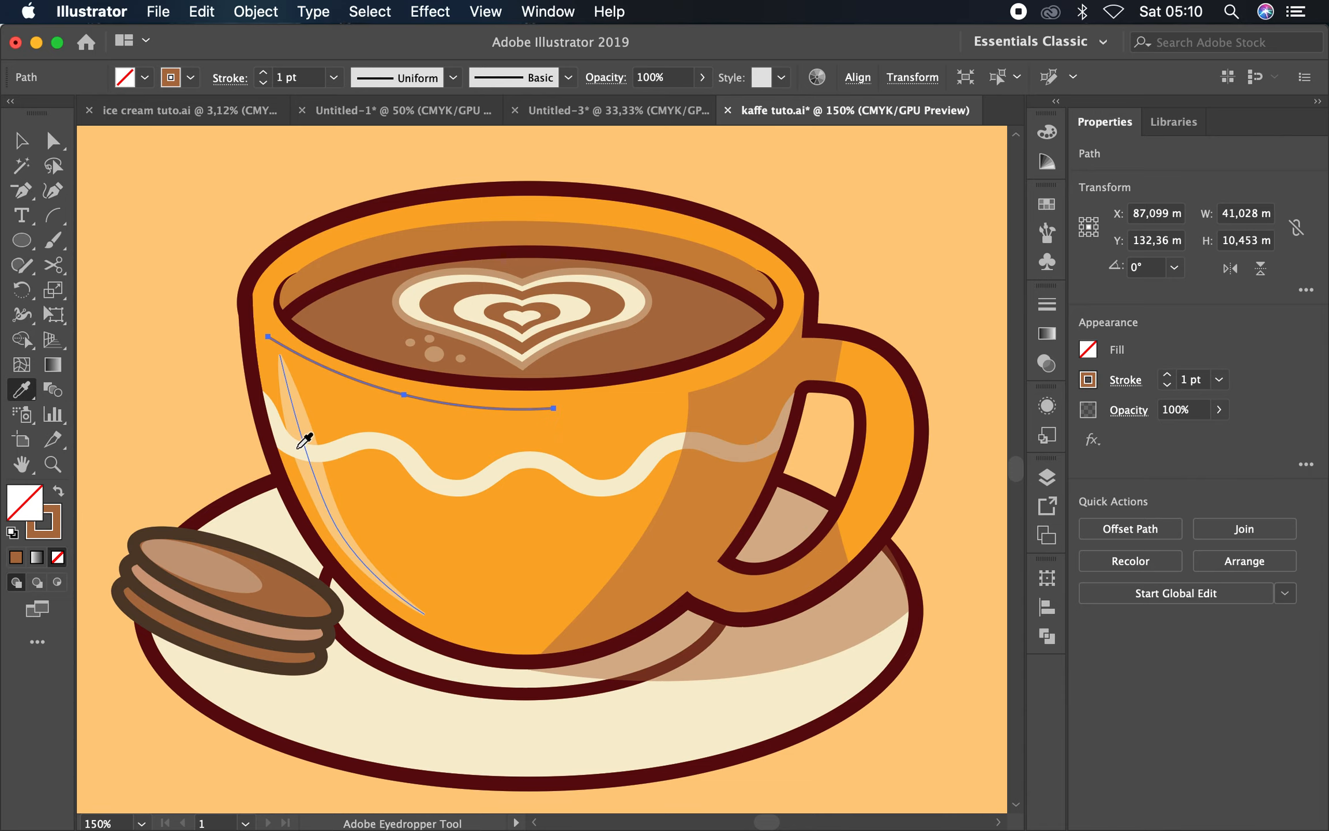
click(300, 437)
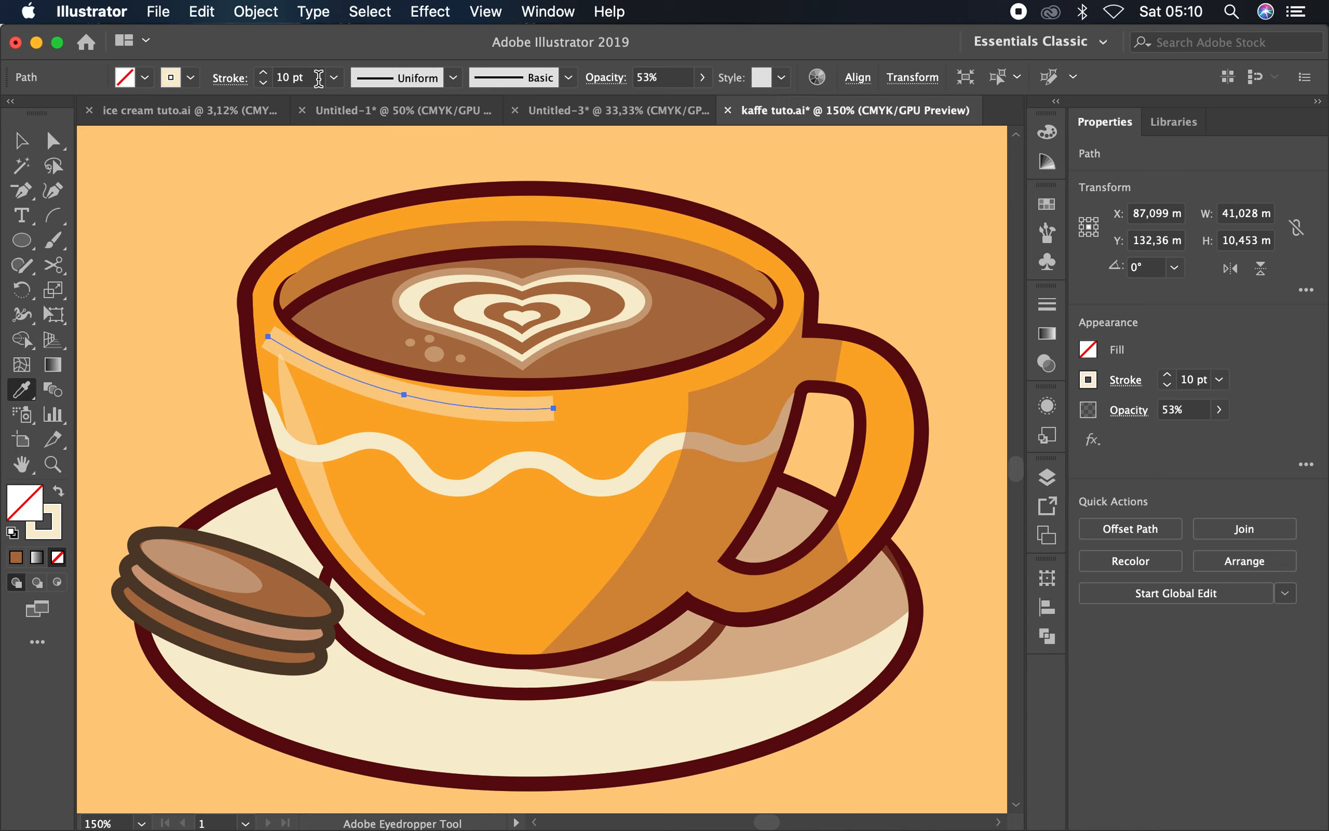
click(334, 81)
click(380, 238)
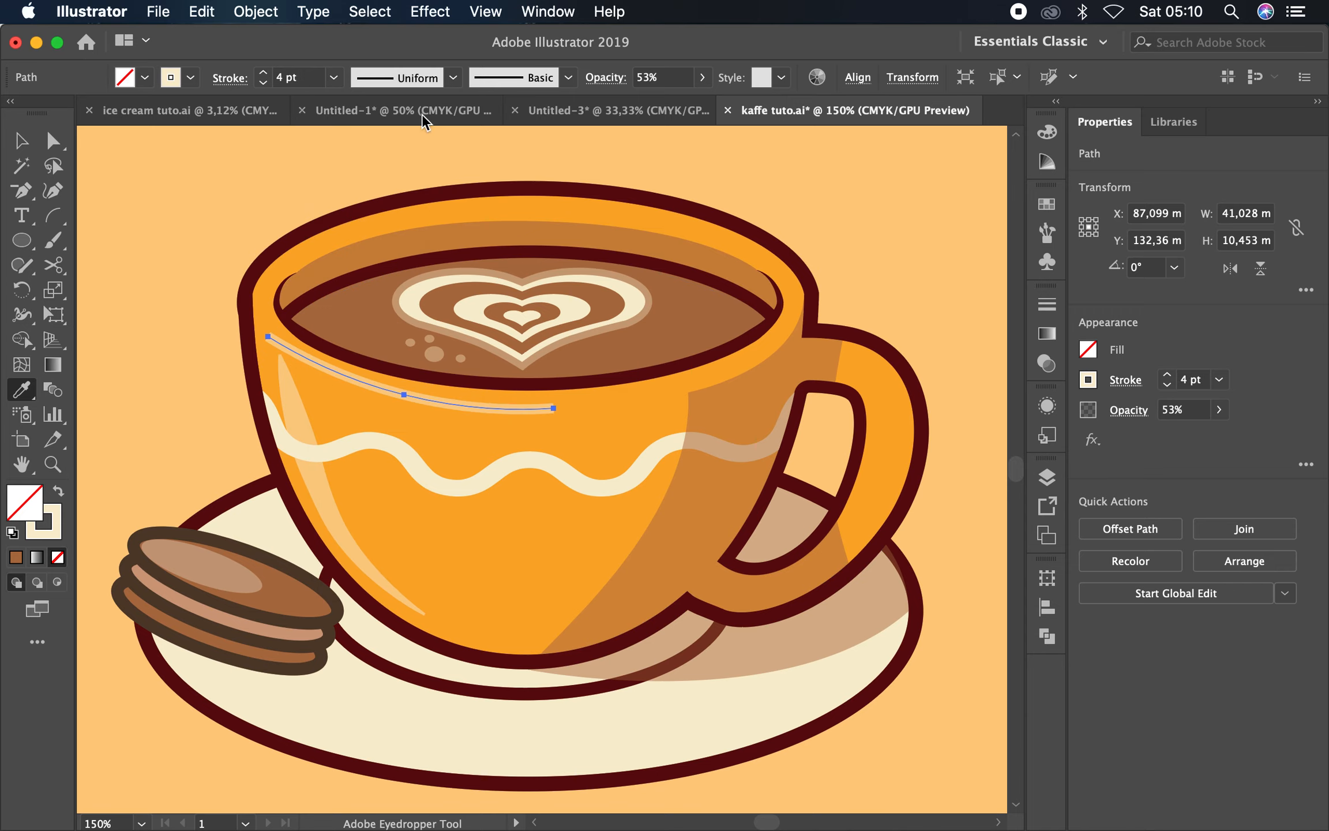
Apply the asymmetric tapered width profile to the curve under the rim and deselect it
click(453, 78)
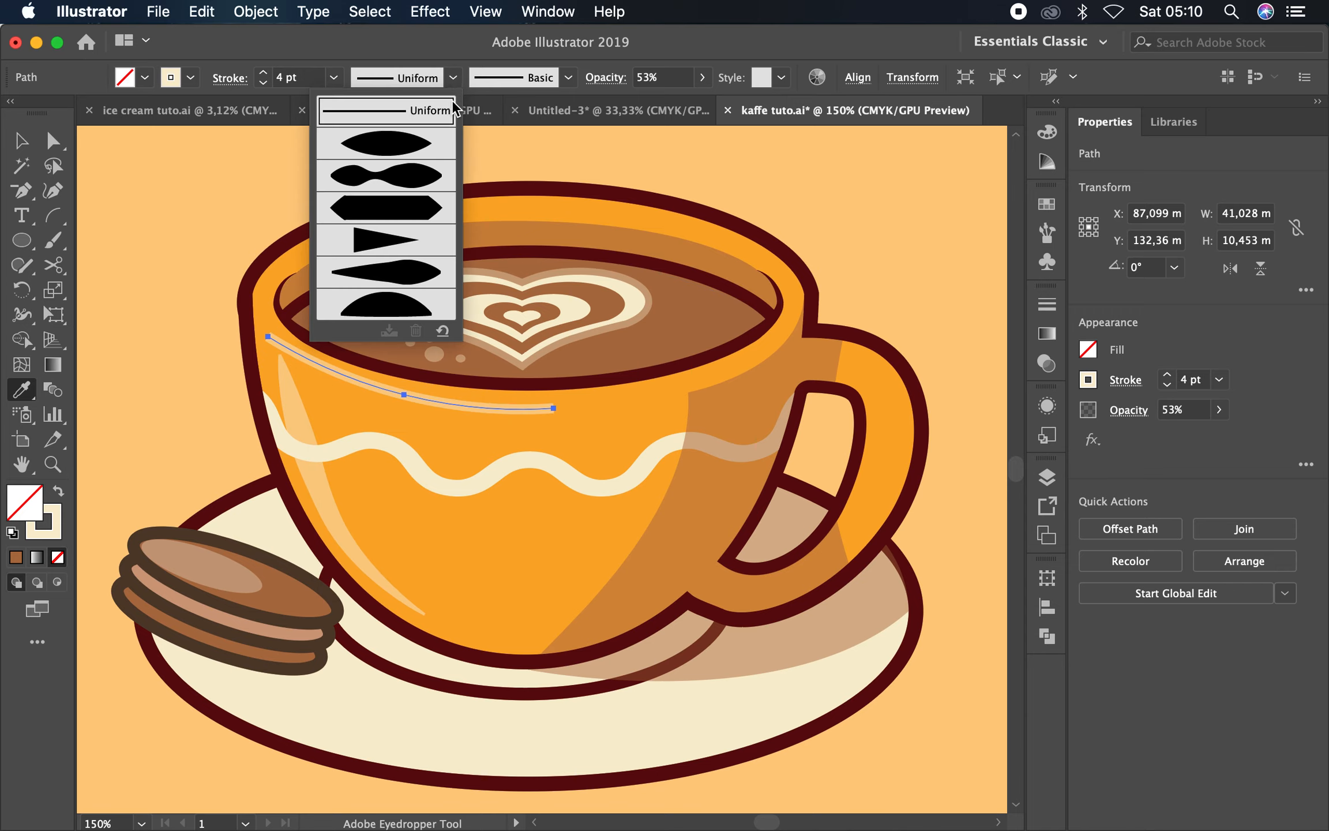
click(427, 154)
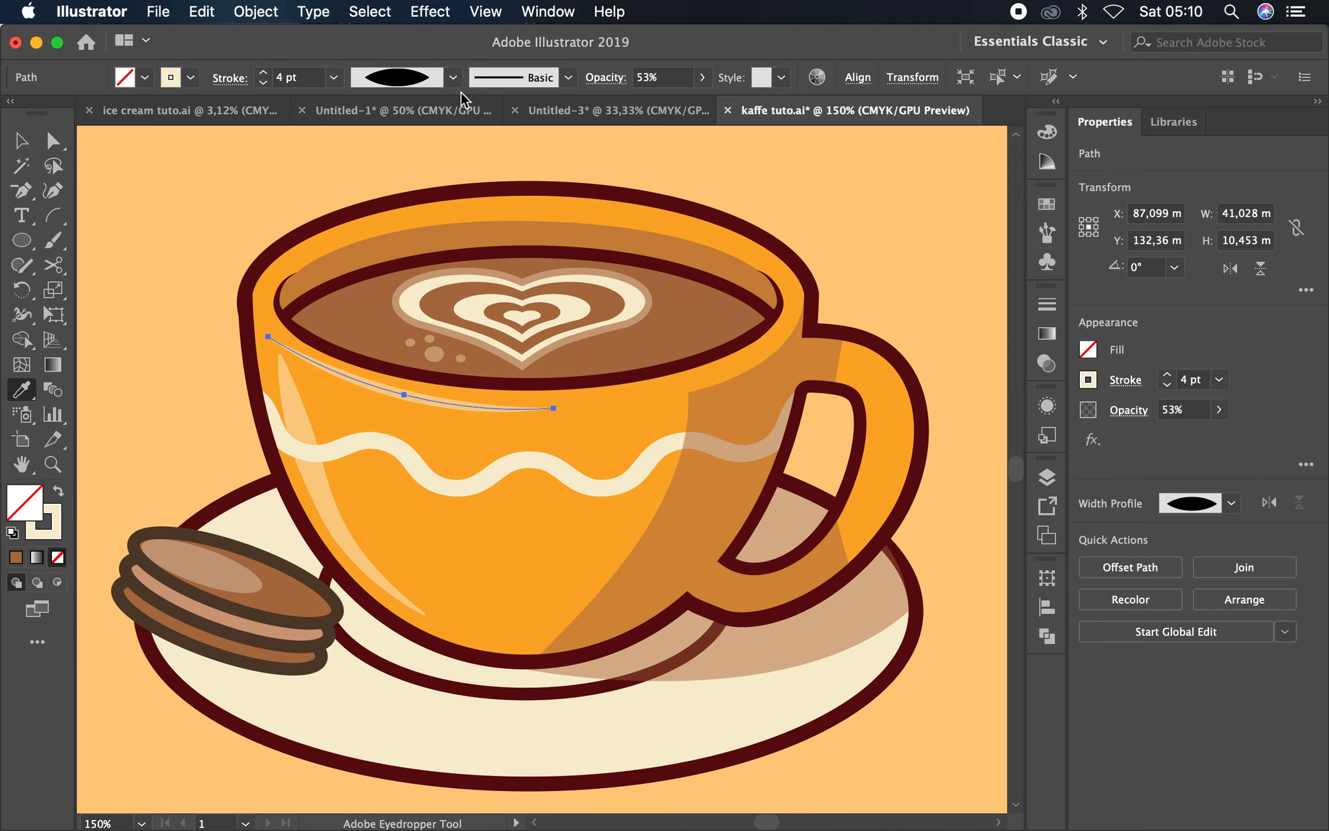
click(453, 78)
click(384, 285)
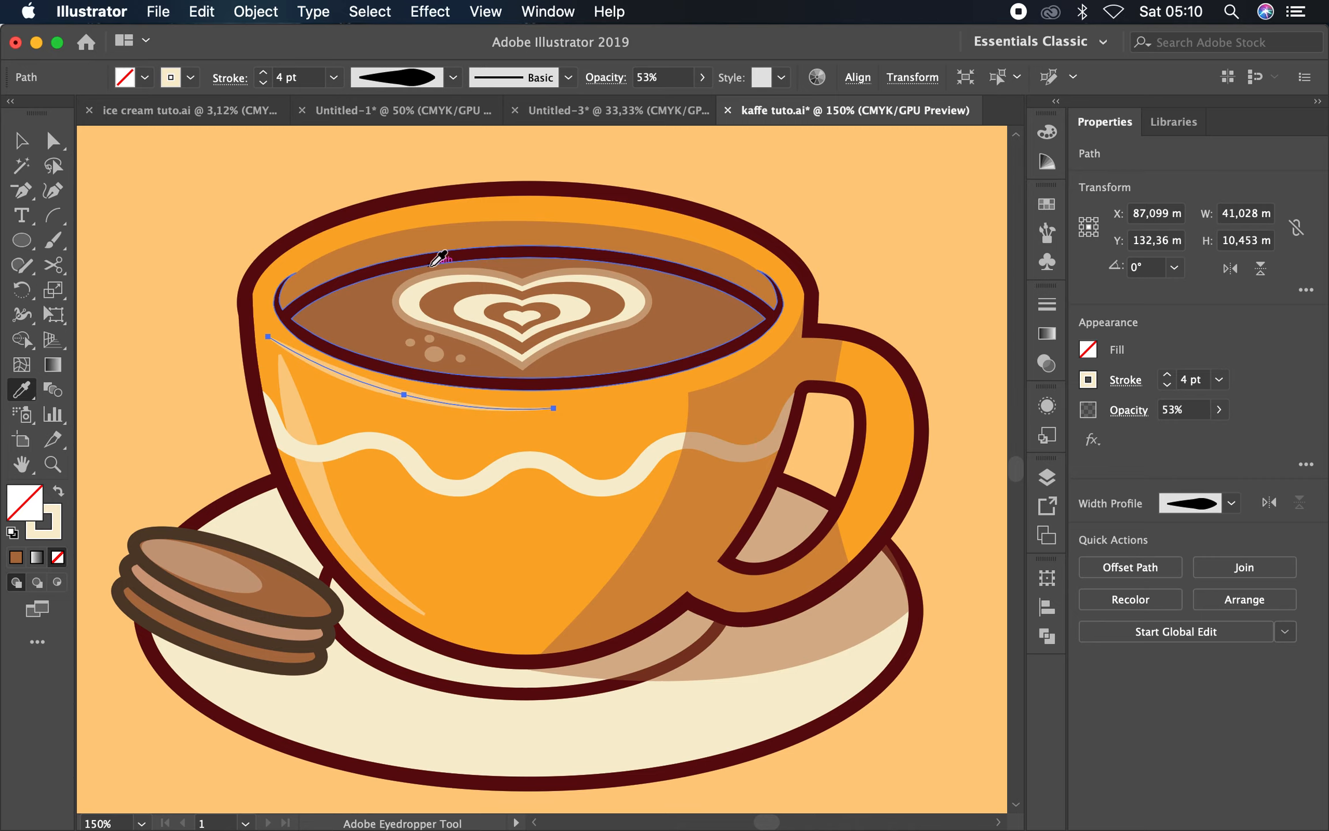
click(21, 140)
click(191, 150)
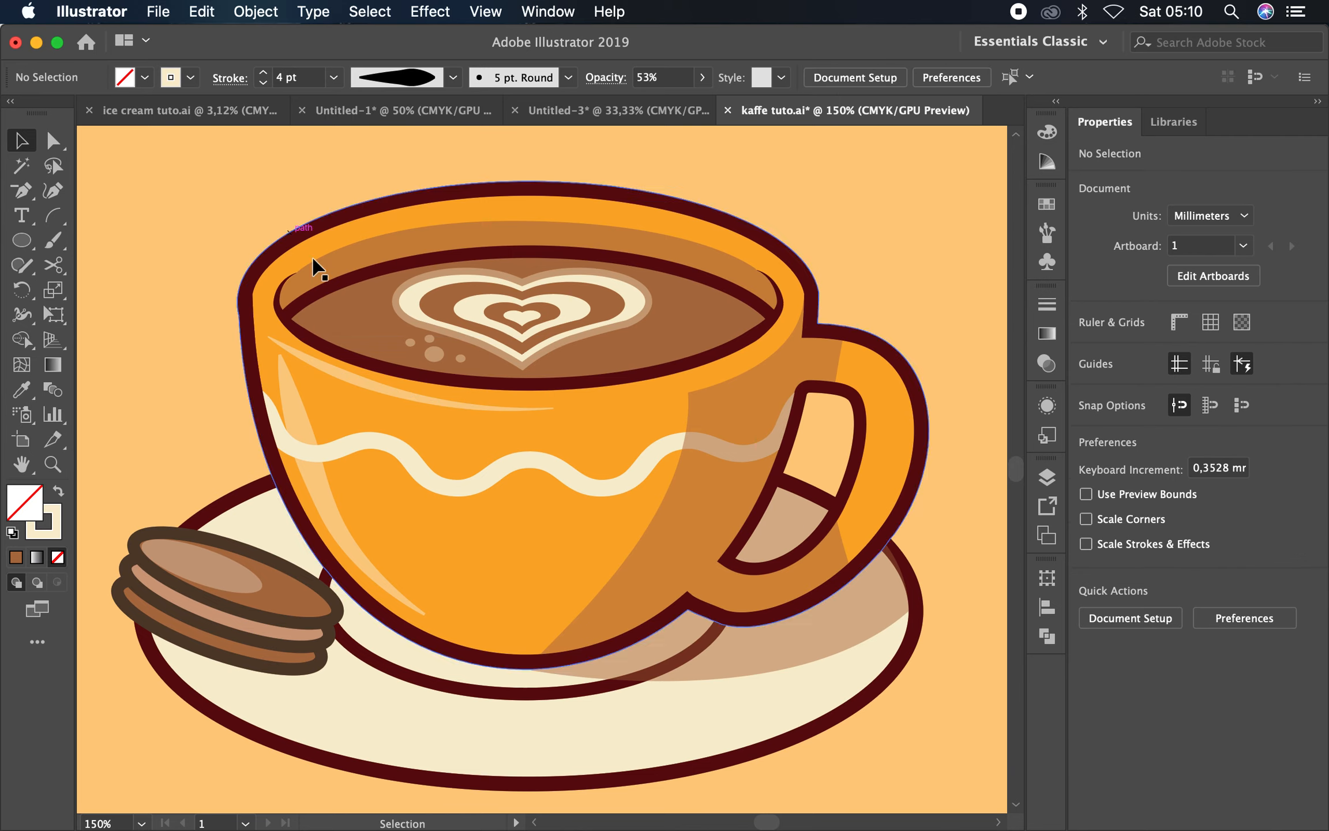
Extend the rim highlight's right end to about X 115.4, Y 136.9 mm and adjust its middle anchor and handle for a longer curve
click(378, 390)
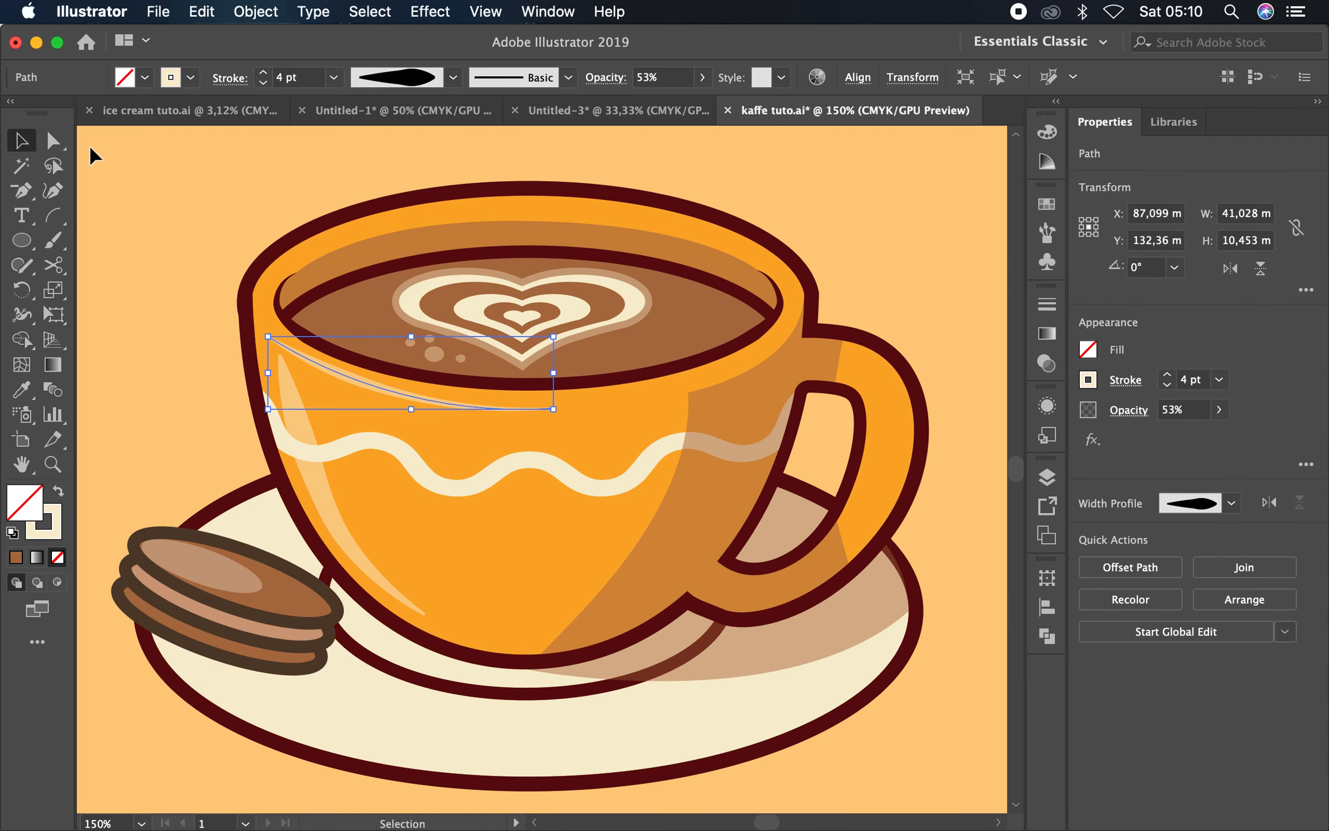
click(54, 145)
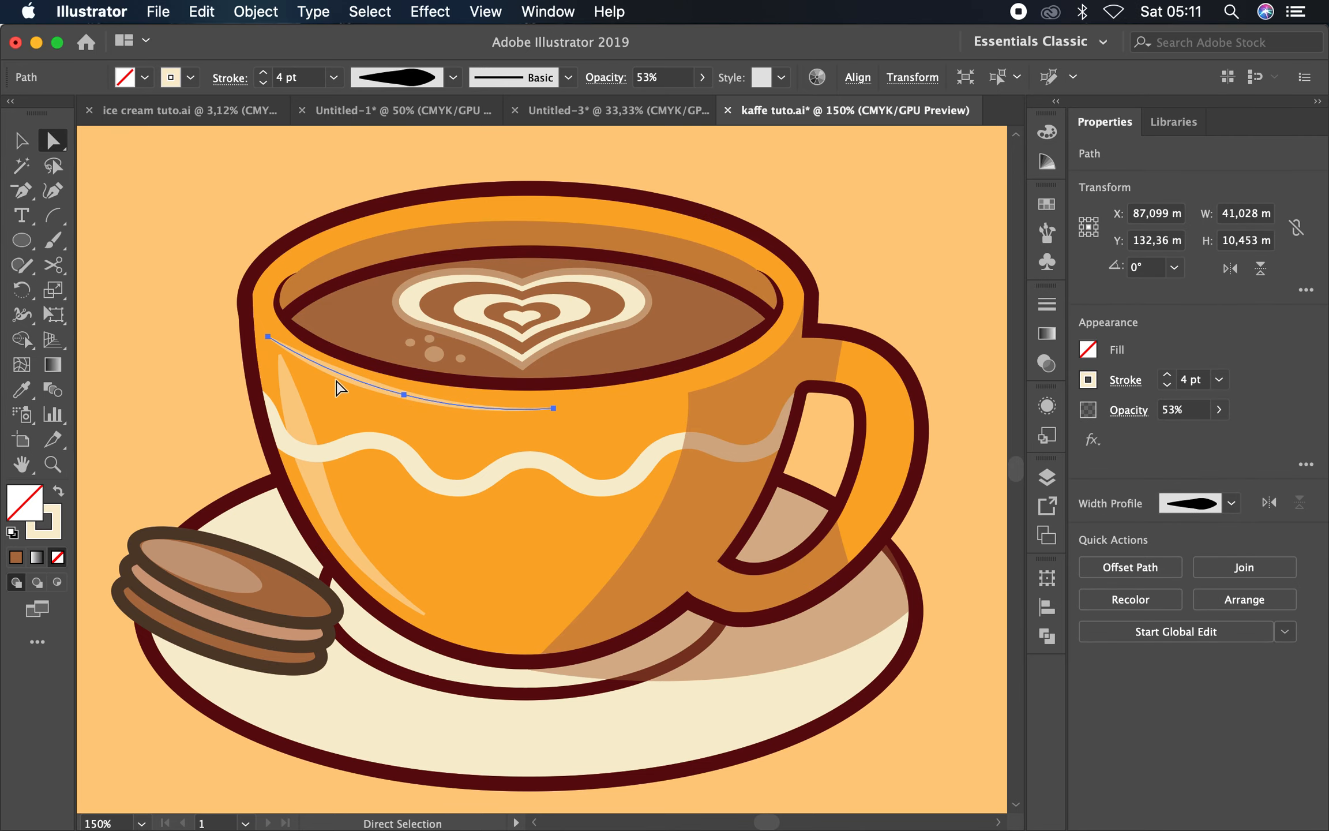
scroll(336, 386, up, 1)
click(427, 399)
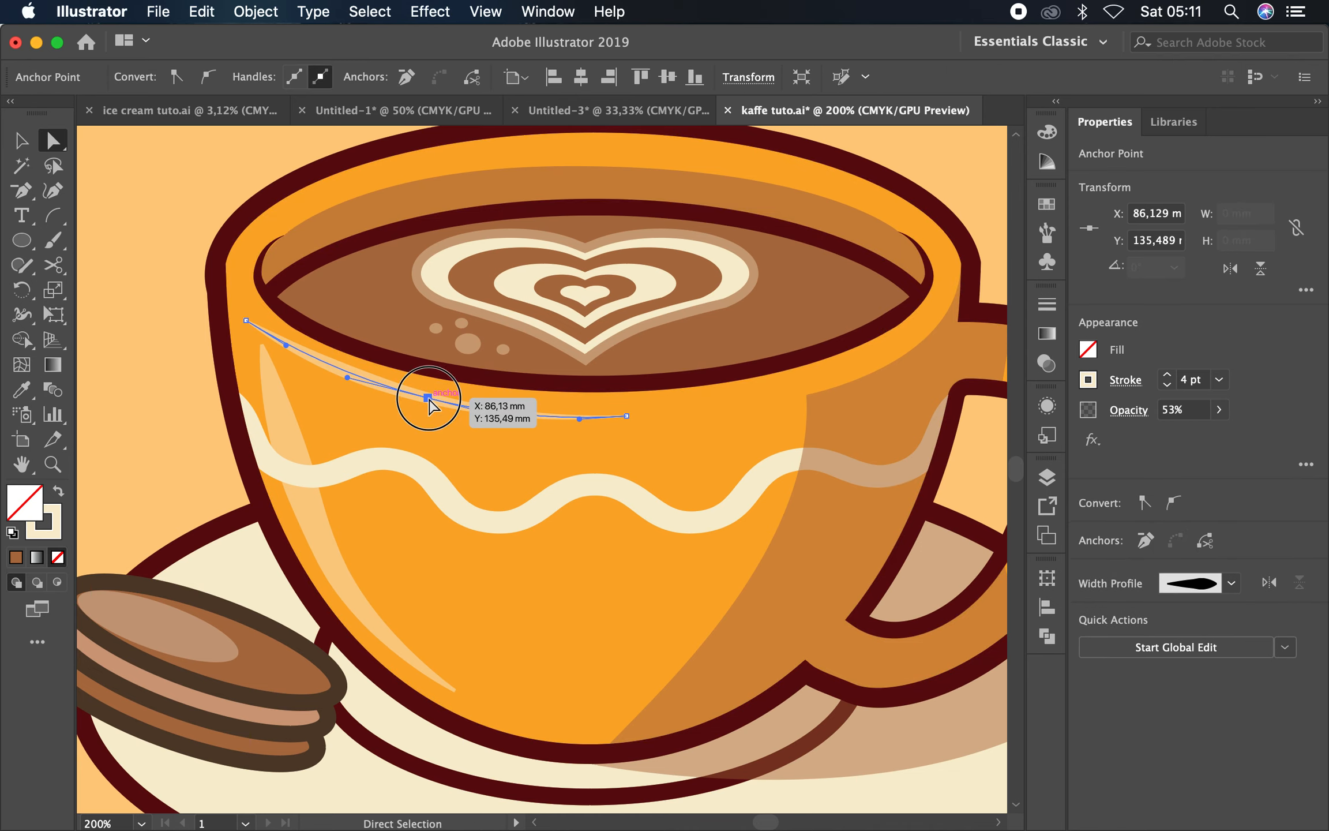
drag(427, 401, 412, 403)
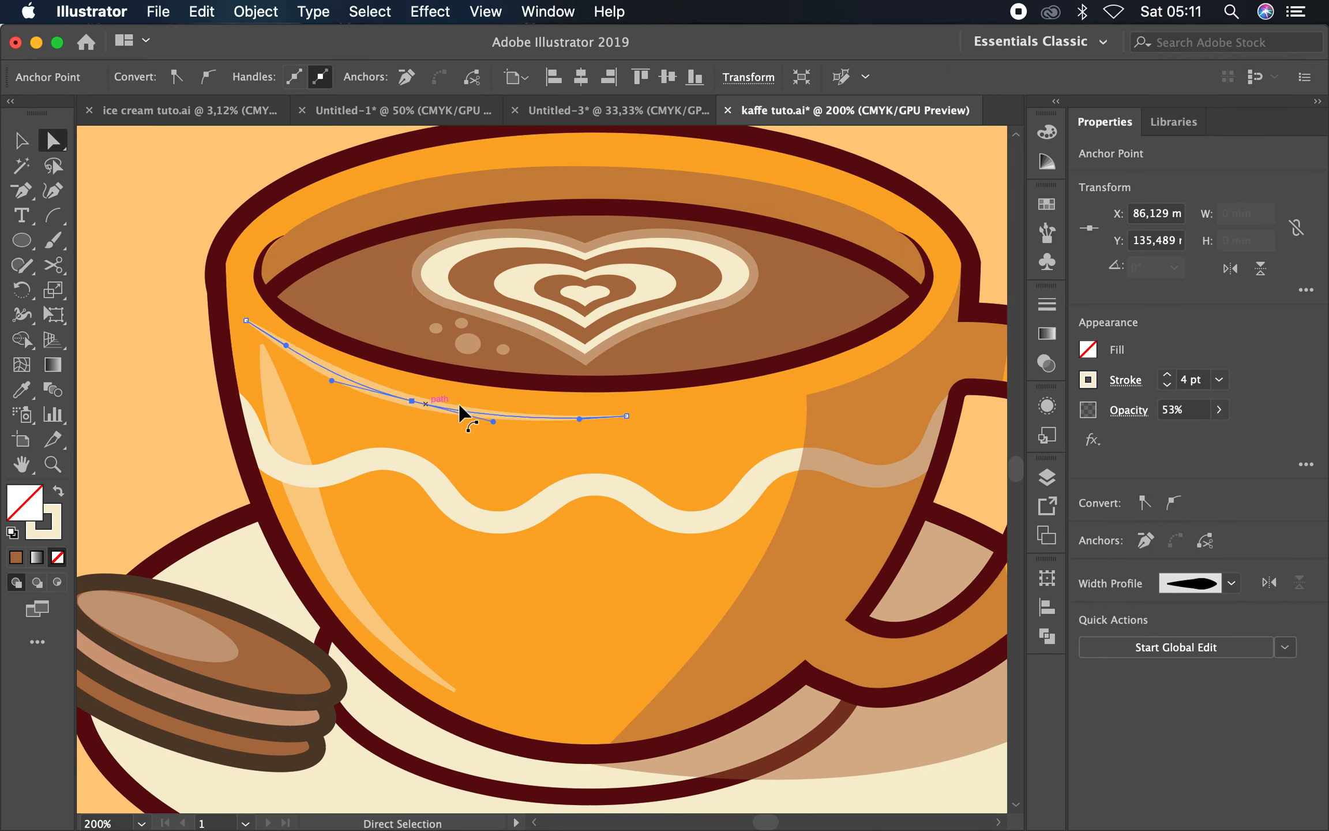
drag(634, 417, 699, 412)
drag(493, 422, 577, 439)
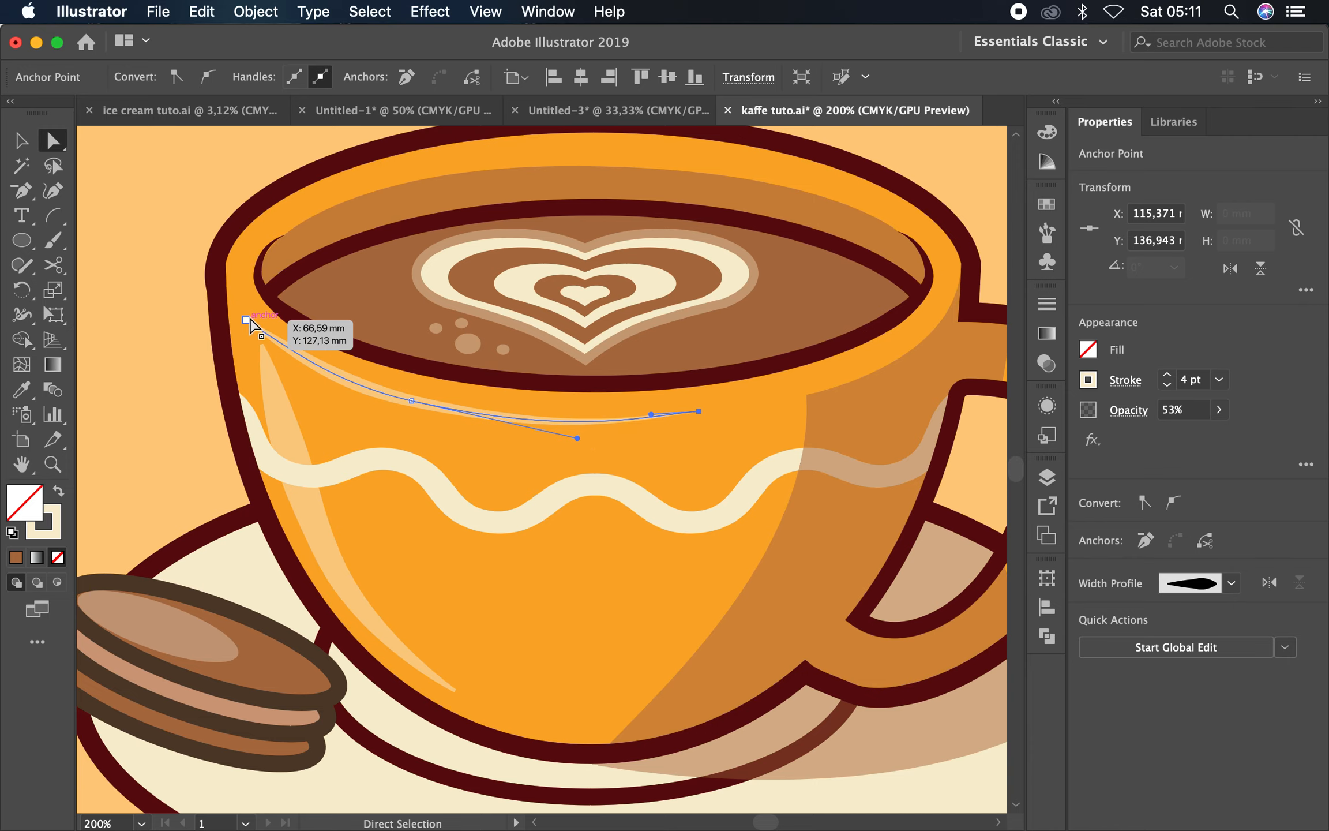
Move the rim highlight's left end inward and its right end to about X 116.8 mm, smooth the curve through its middle anchor, and deselect
drag(245, 319, 270, 340)
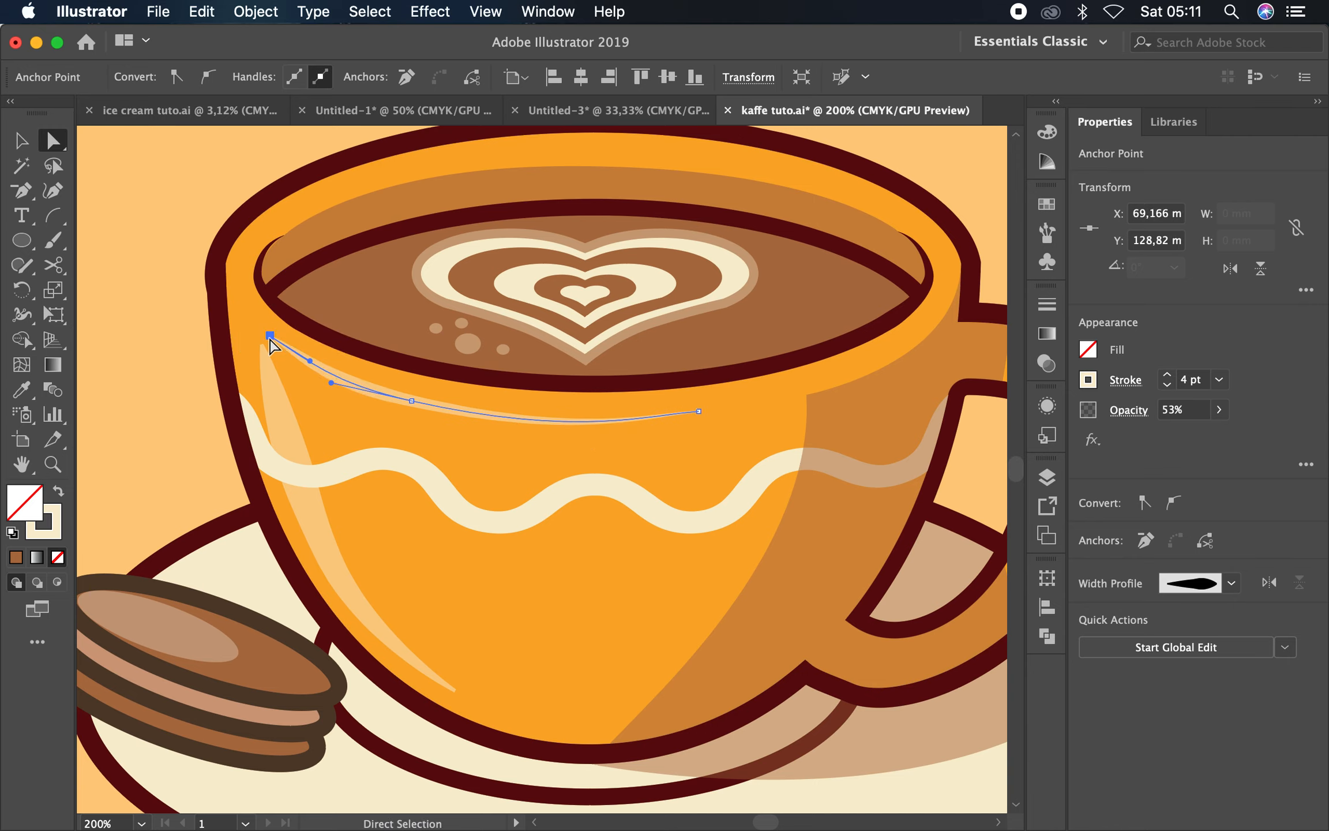
drag(270, 338, 293, 360)
drag(416, 410, 466, 421)
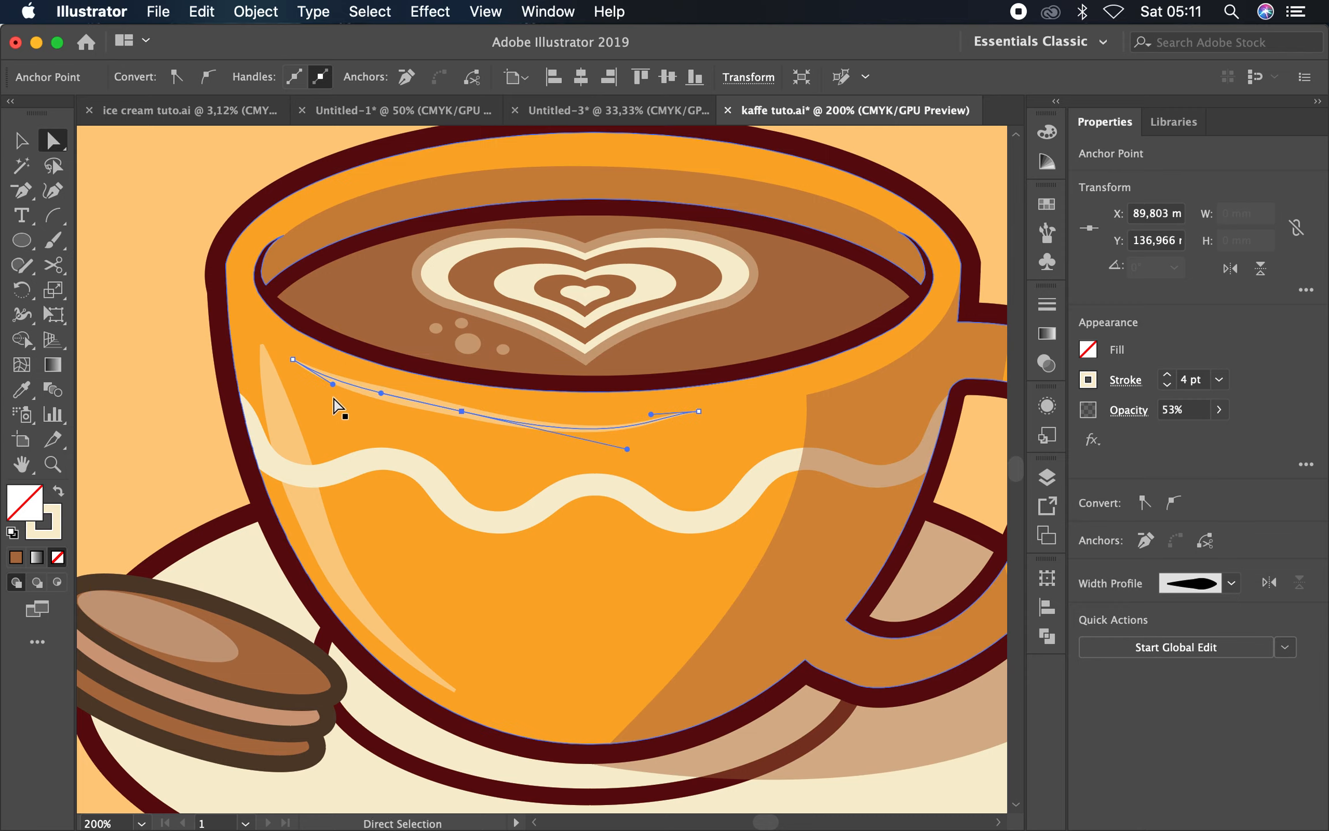
drag(695, 412, 714, 409)
click(663, 425)
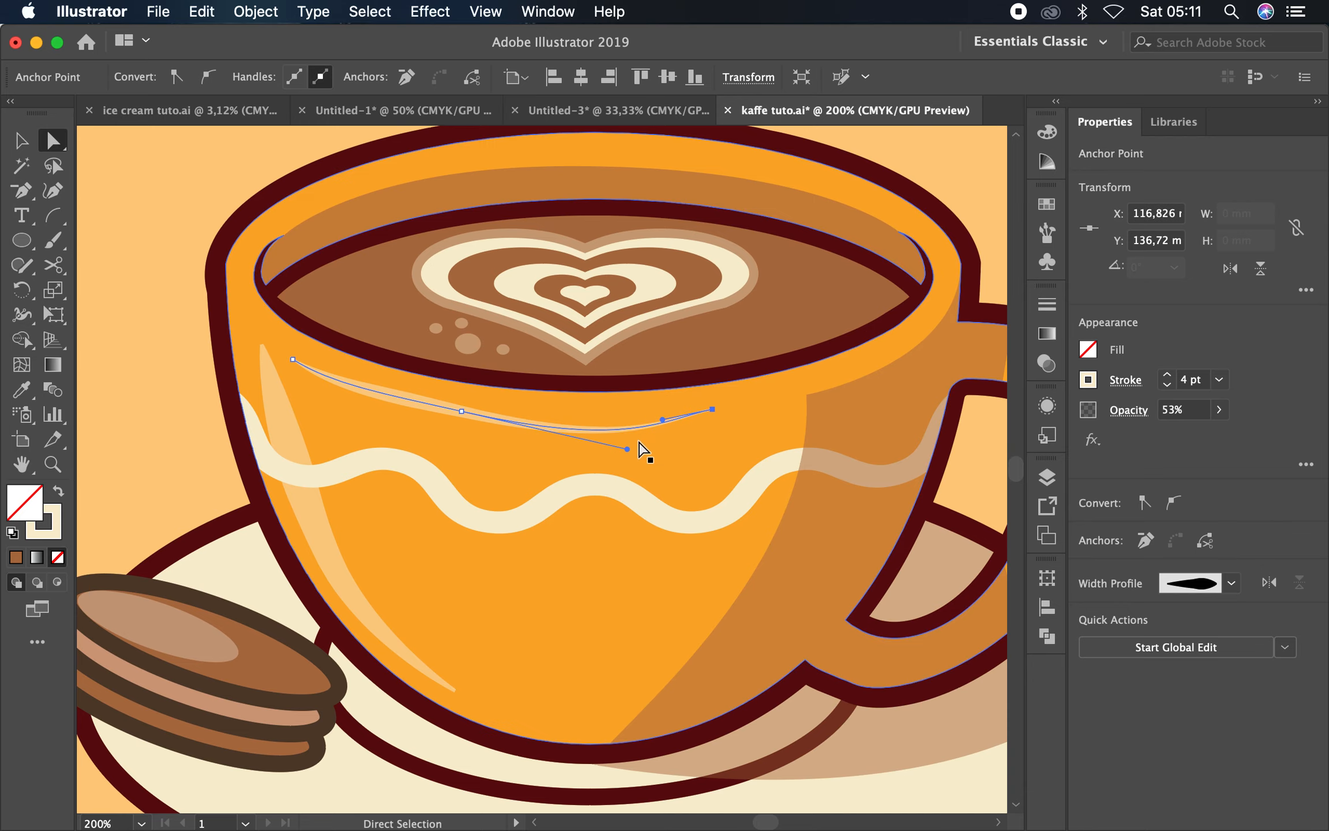
drag(626, 447, 560, 432)
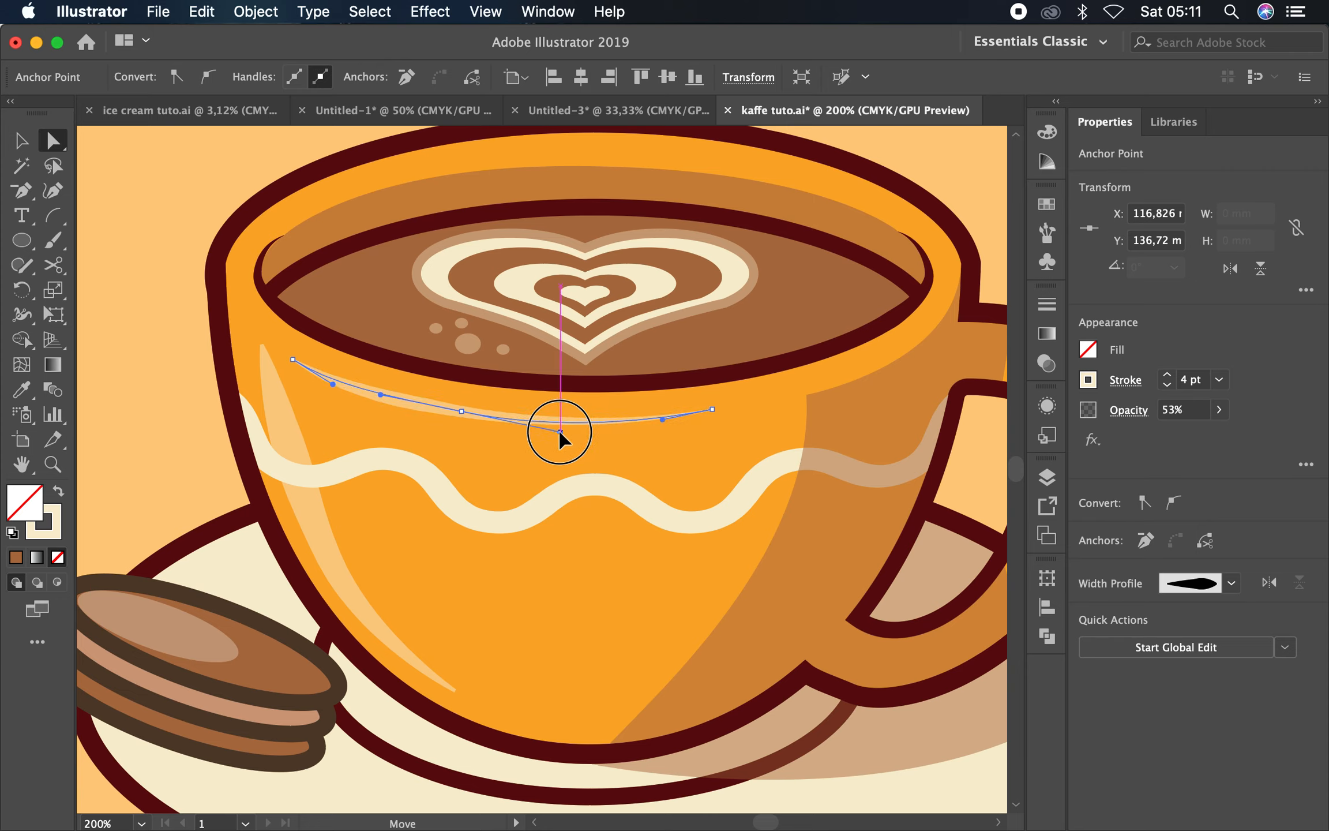
alt+click(511, 469)
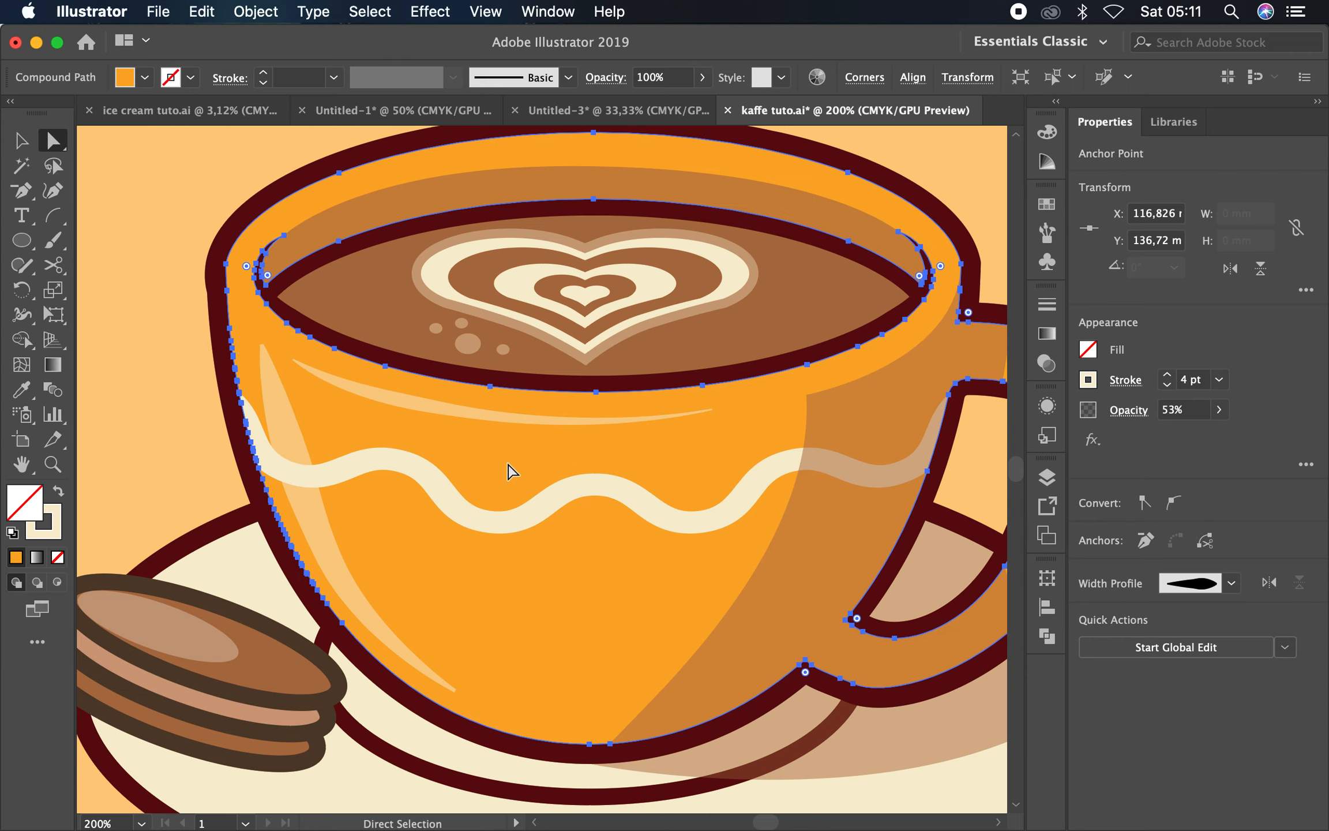
click(155, 250)
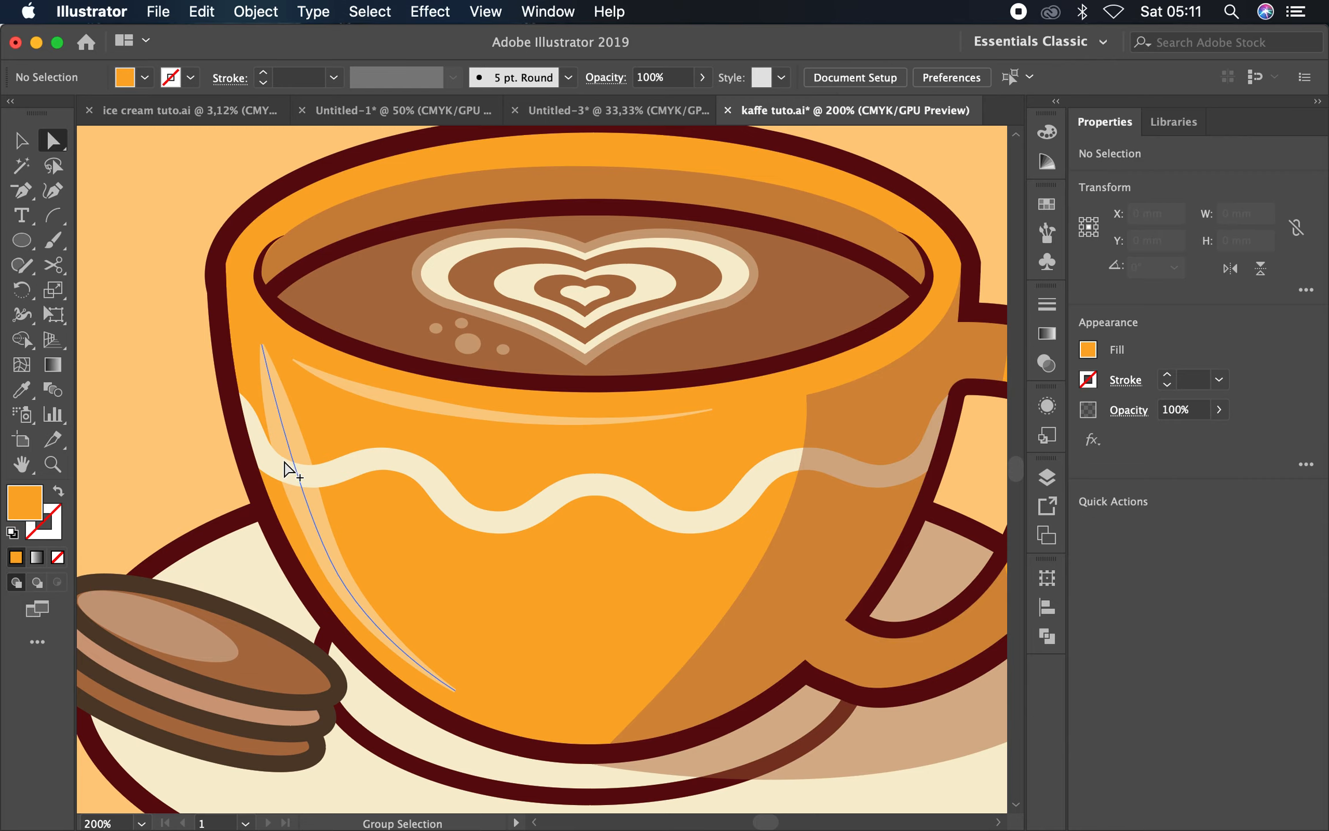
scroll(285, 465, down, 2)
click(742, 305)
drag(641, 264, 673, 253)
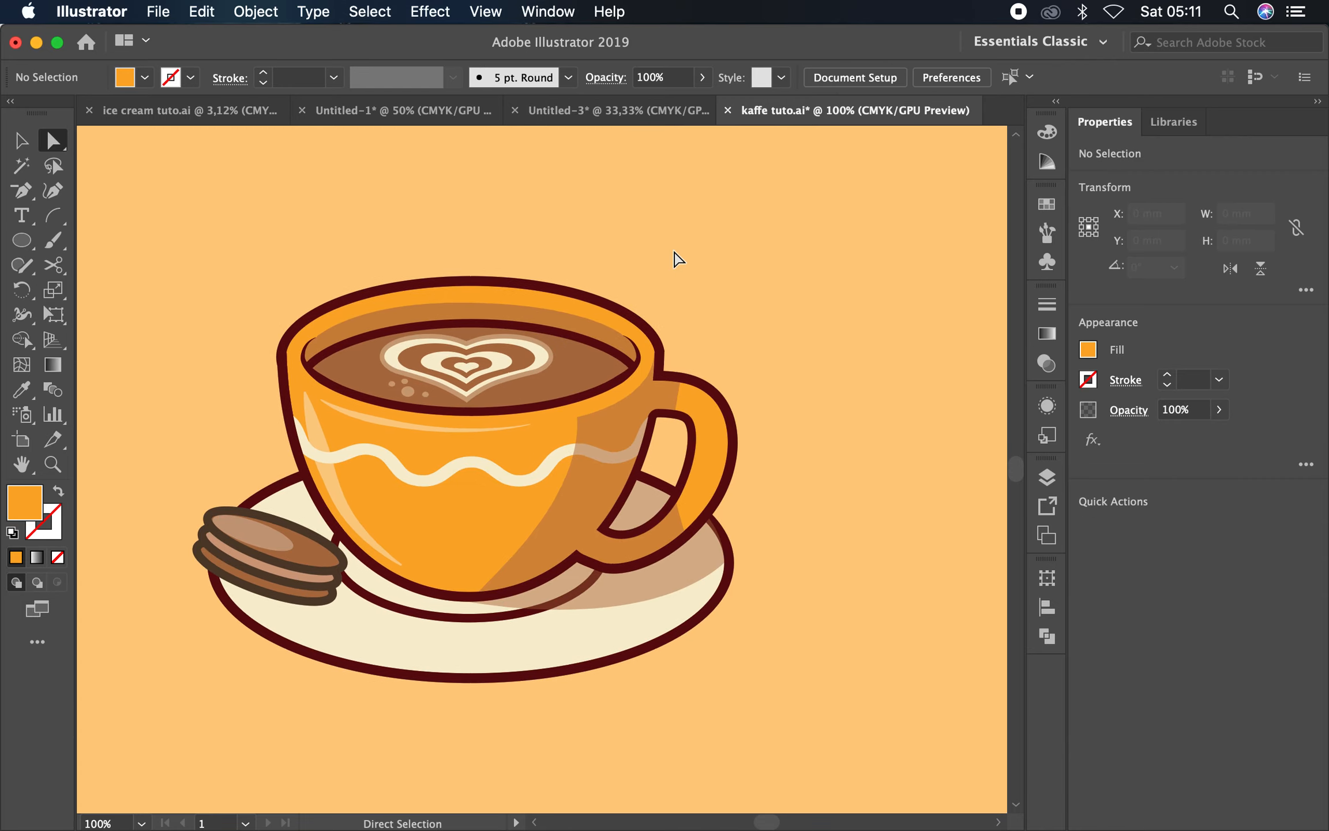
scroll(710, 378, down, 1)
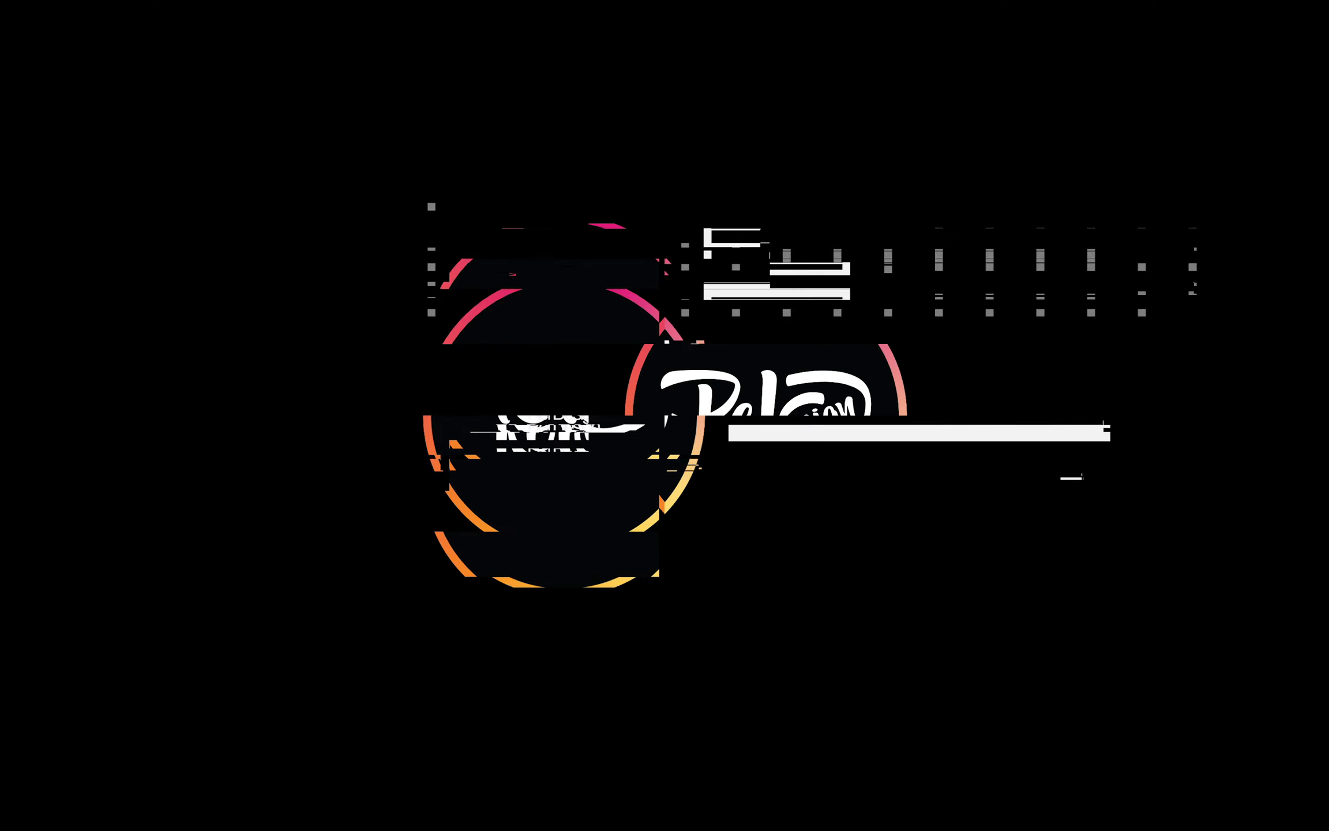